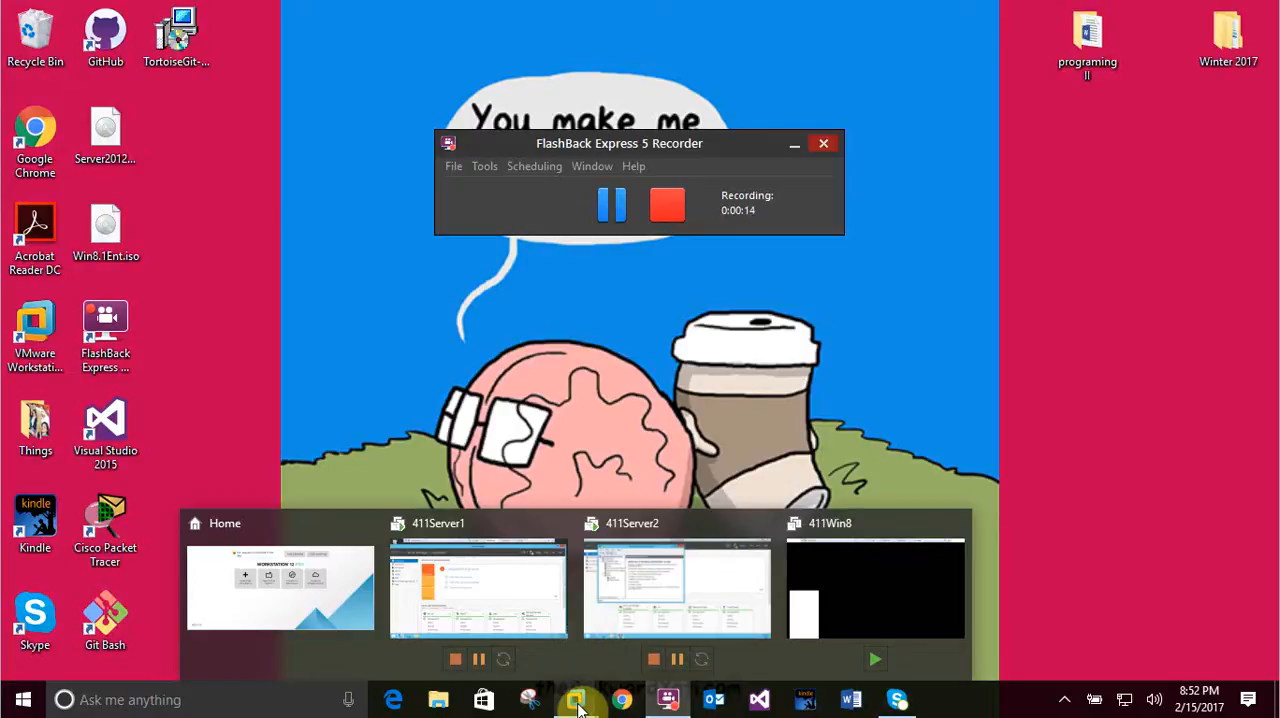
Switch to the 411Server1 virtual machine in VMware Workstation and unlock the Administrator session with the account password.
mouse_move(568, 575)
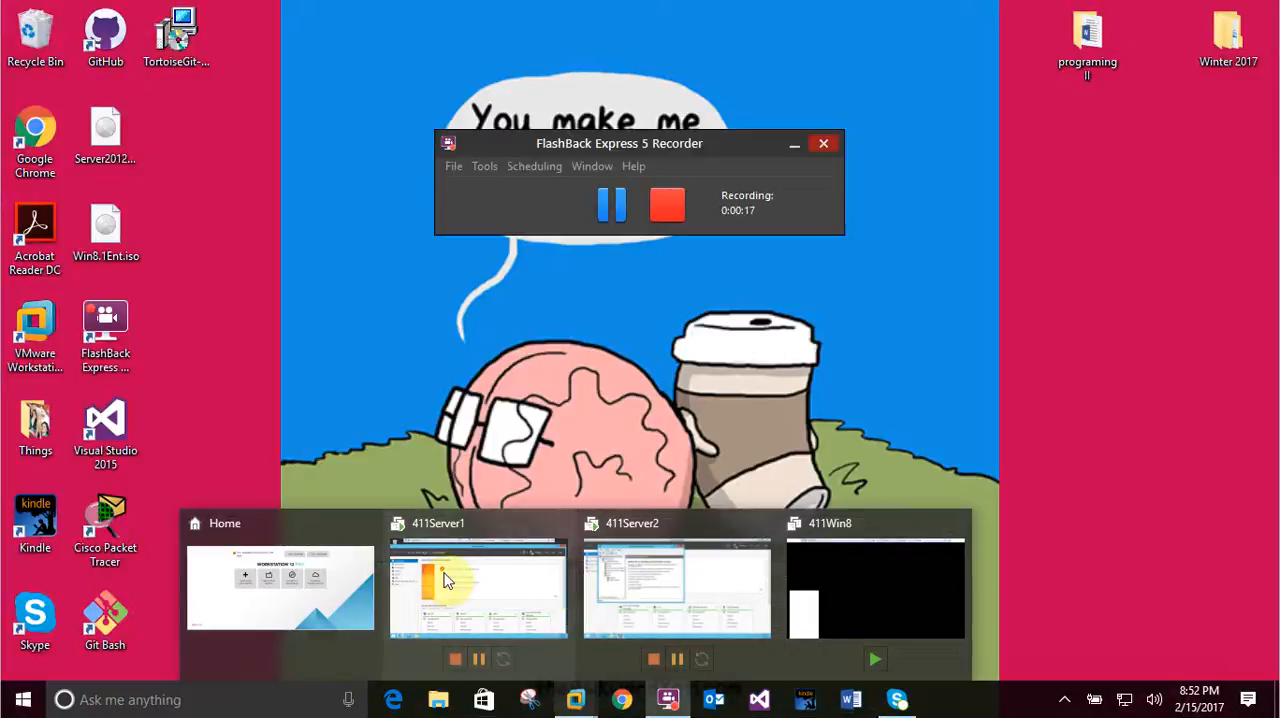
left_click(440, 588)
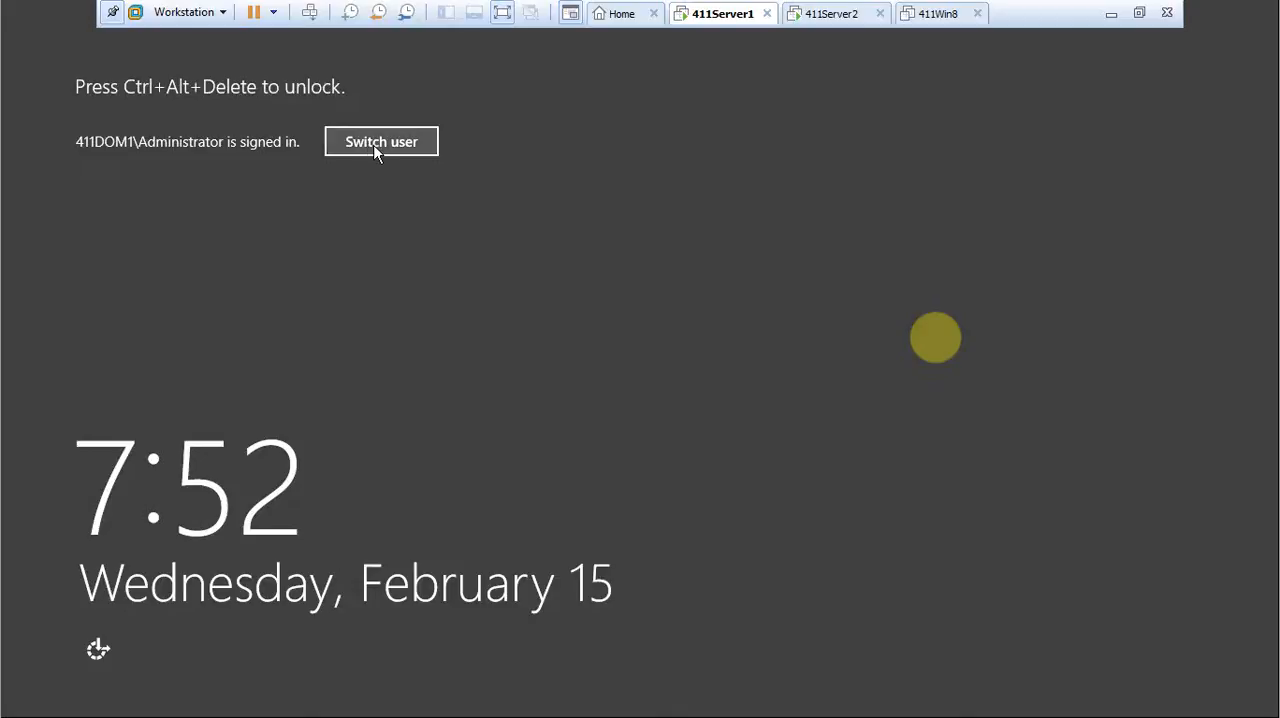
left_click(311, 13)
left_click(643, 244)
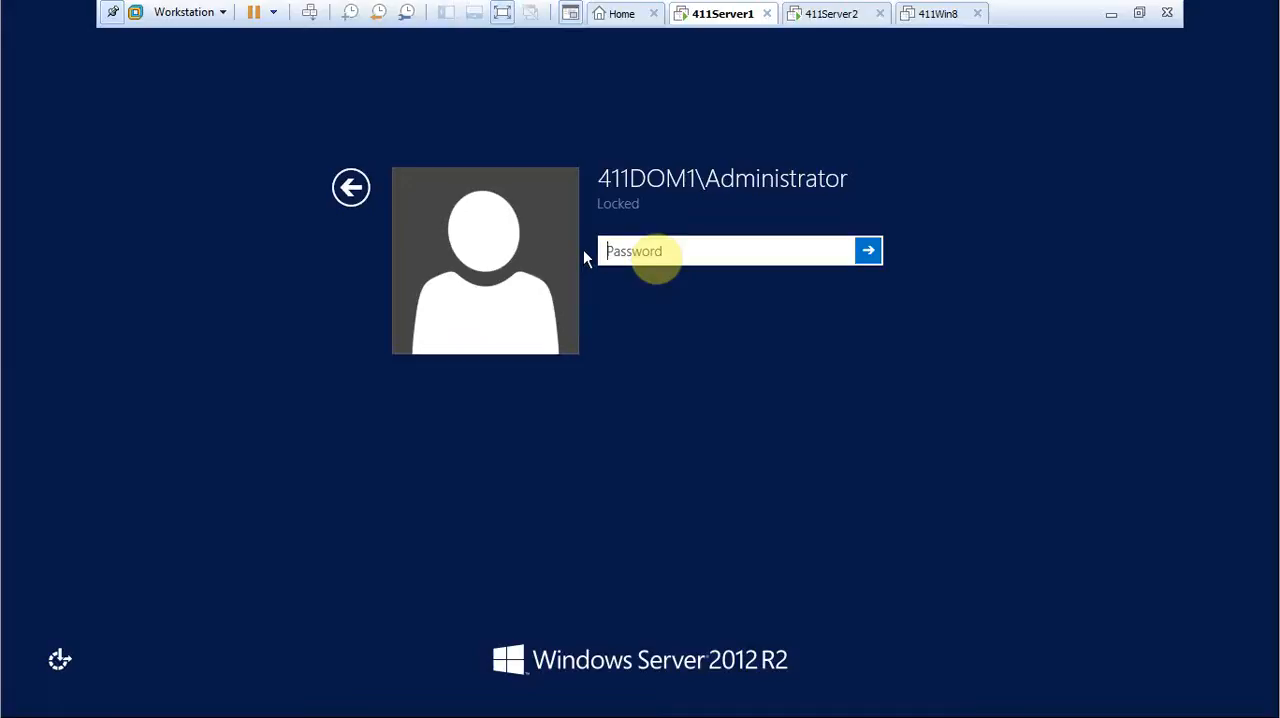
type("Pa$$w0rd01")
key("Return")
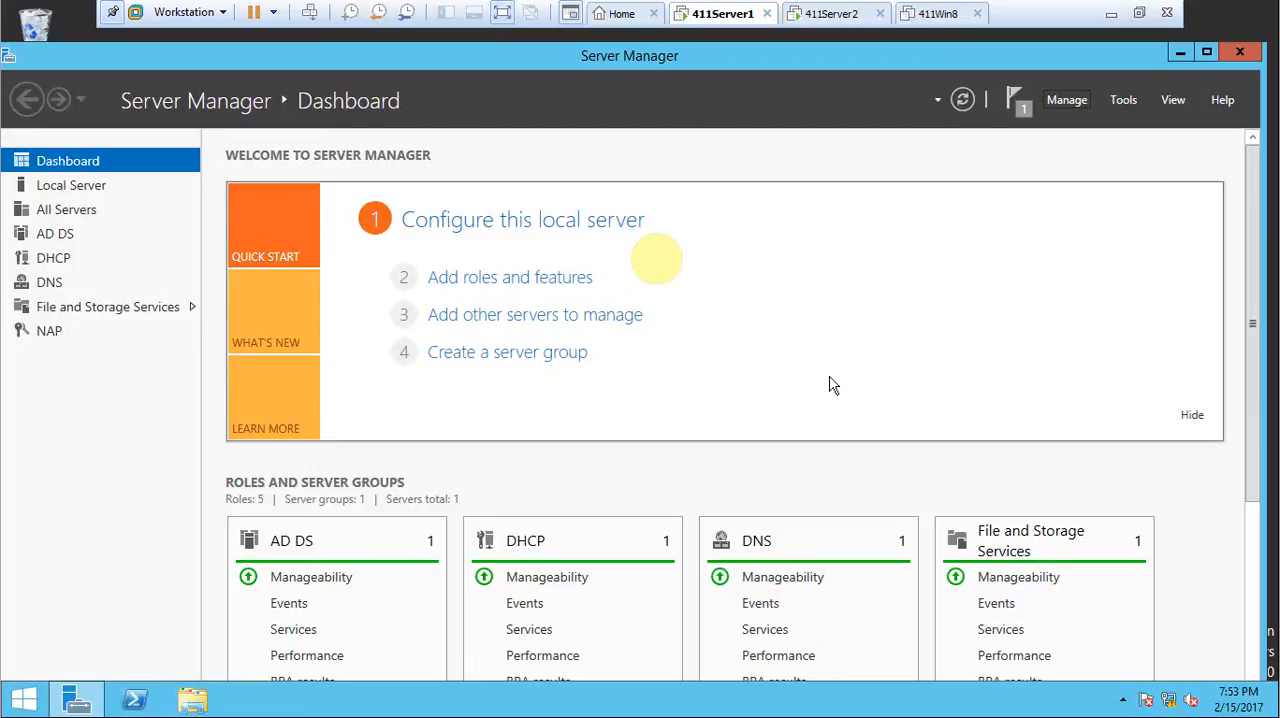
Open the Network Policy Server console and select the RADIUS server for Dial-Up or VPN Connections scenario.
left_click(1122, 101)
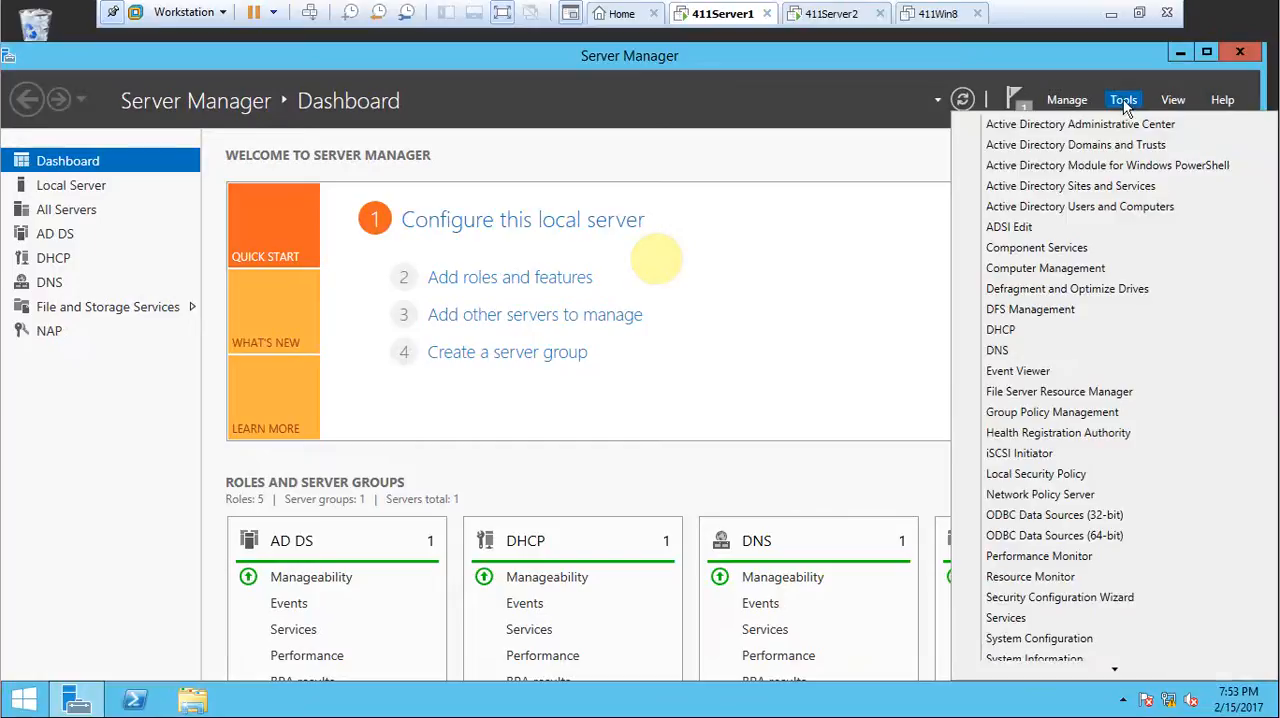
left_click(1040, 494)
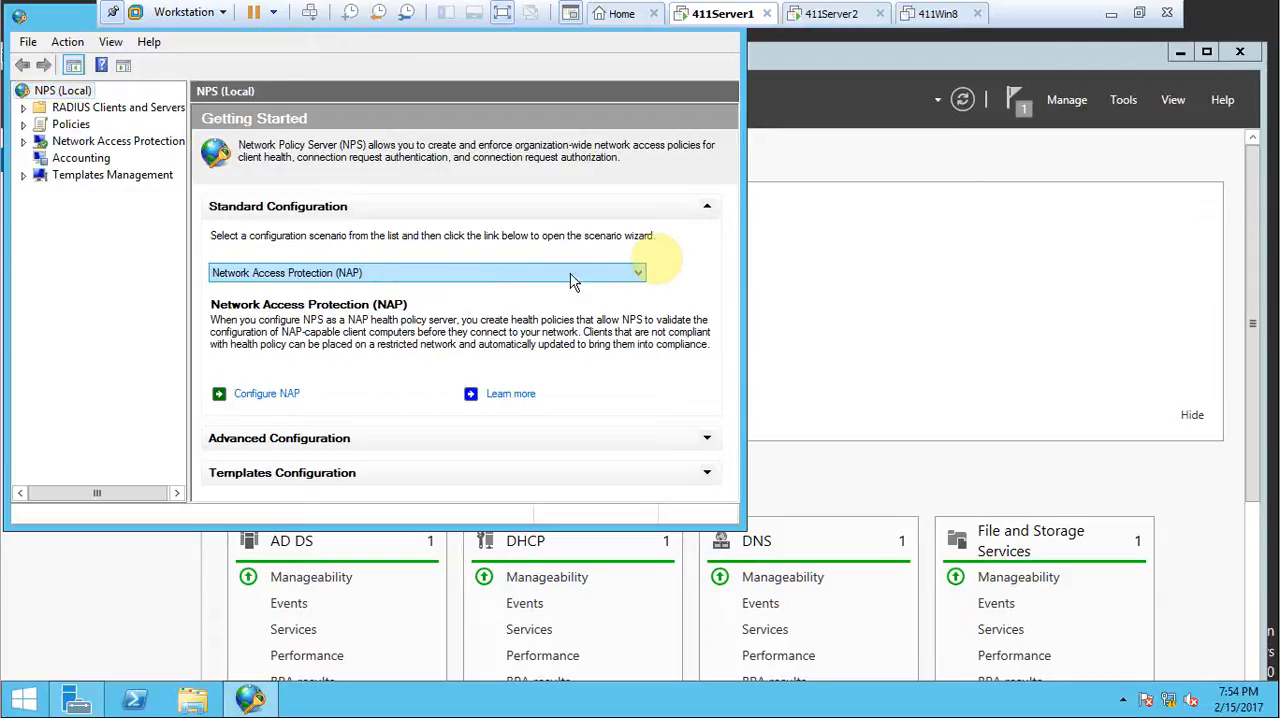
left_click(637, 274)
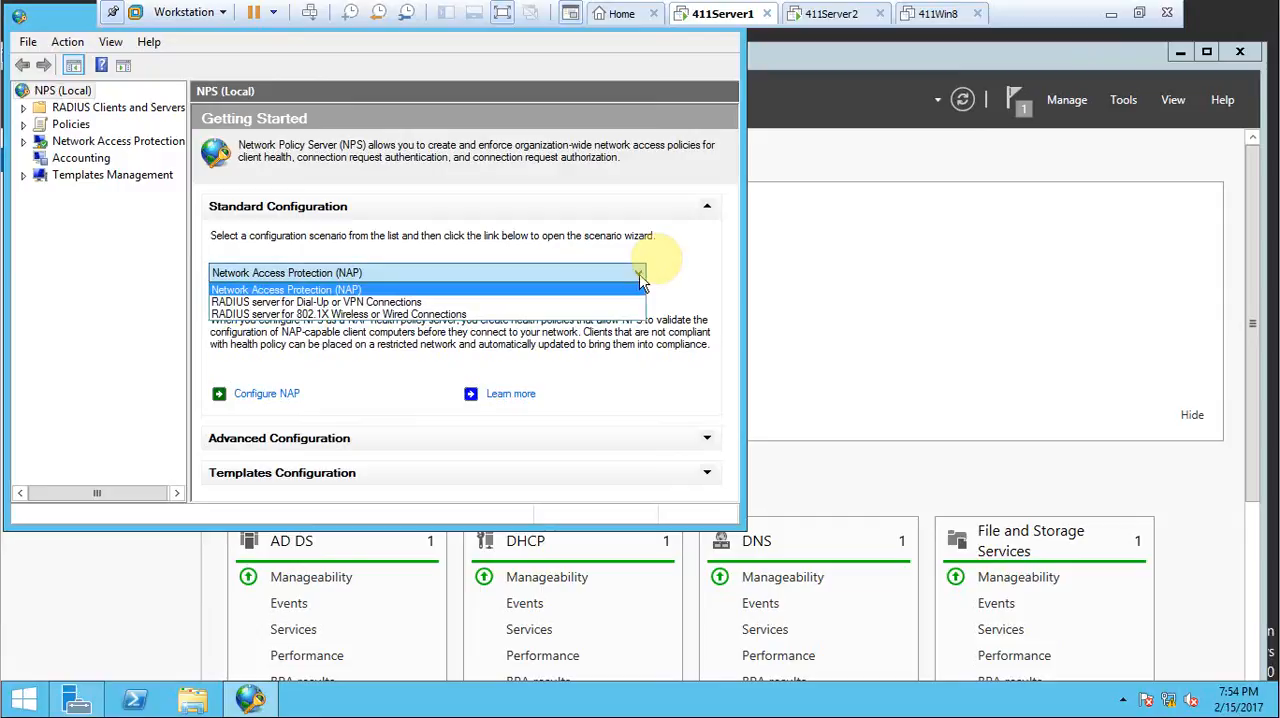
left_click(404, 303)
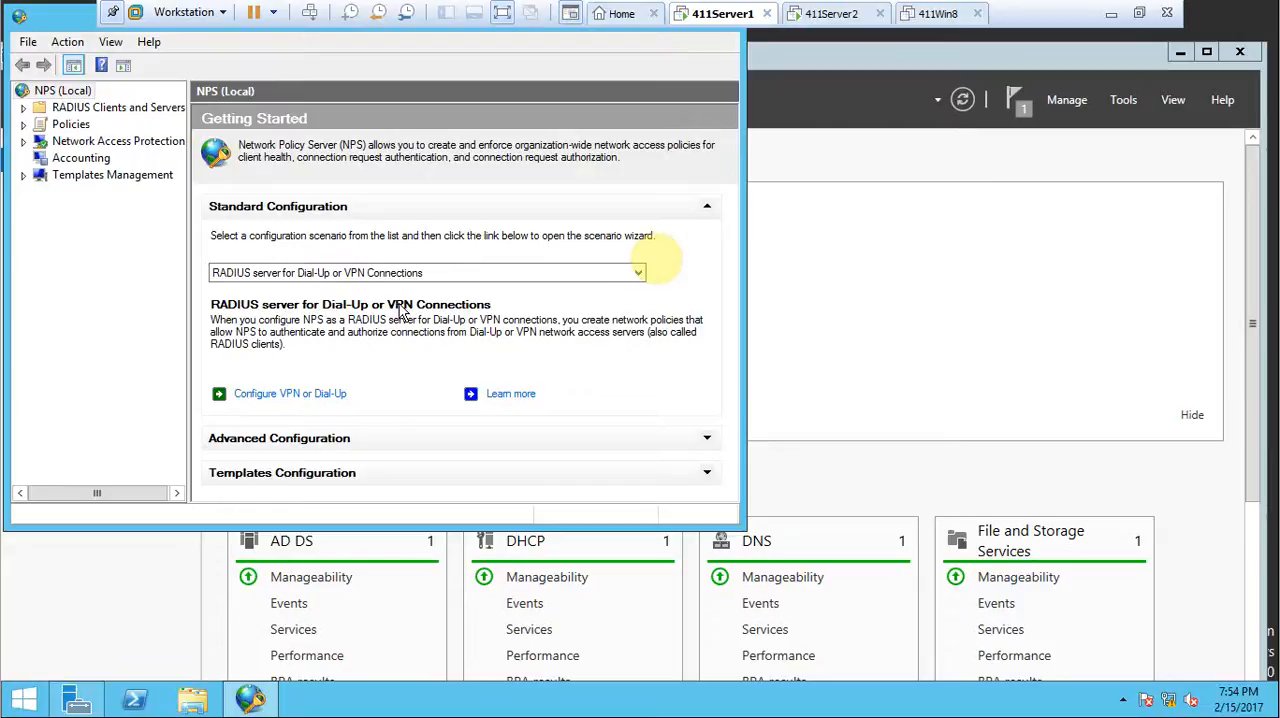
Start the VPN or Dial-Up configuration wizard and choose Virtual Private Network (VPN) Connections, keeping the default policy name.
left_click(337, 397)
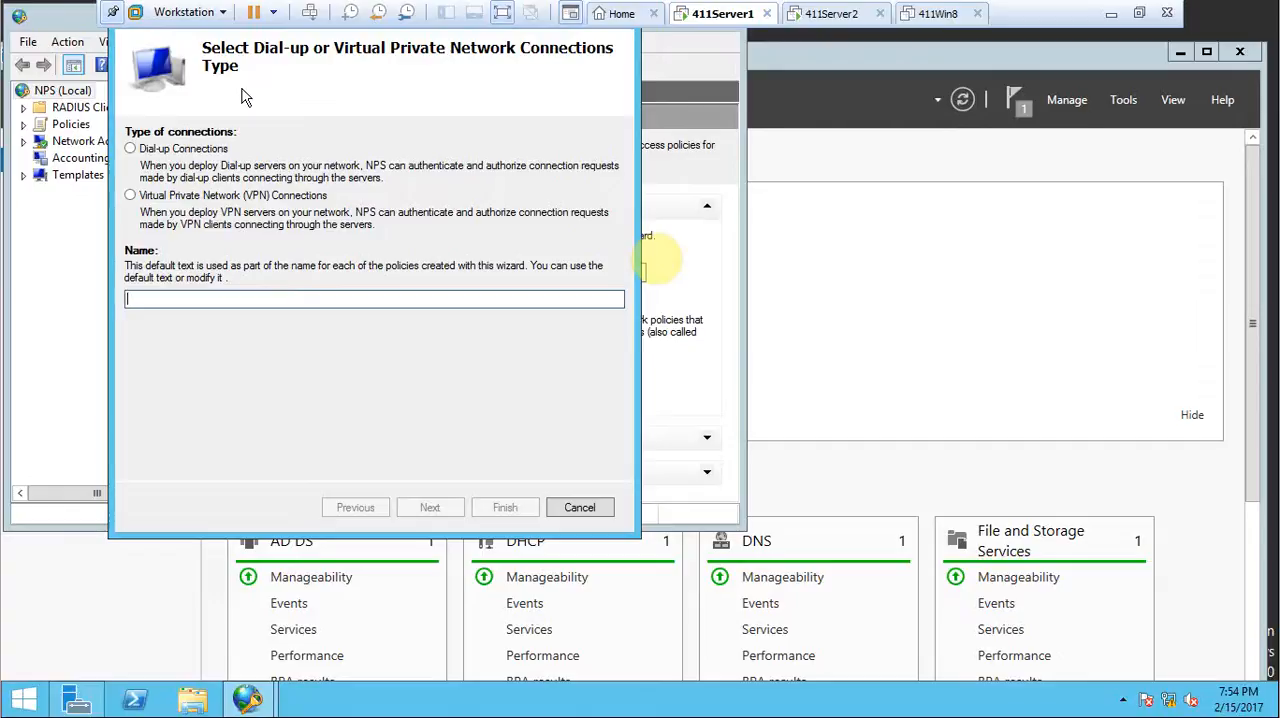
left_click(130, 196)
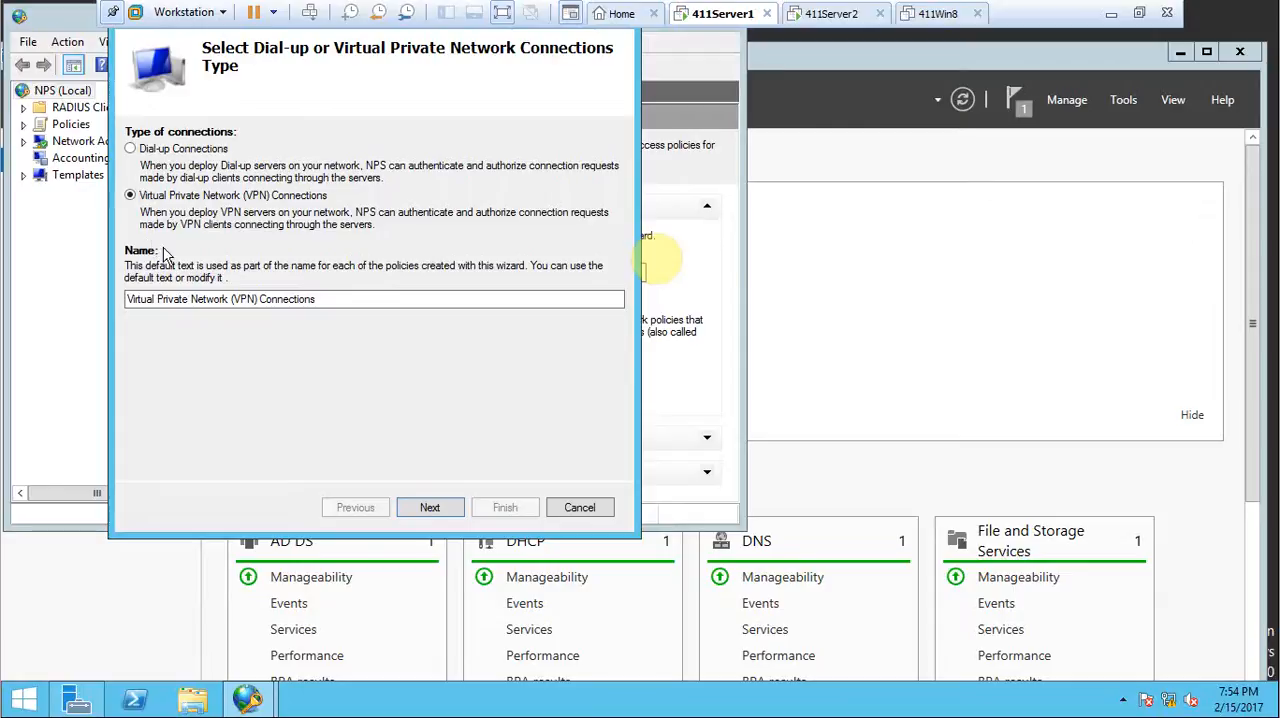
left_click(424, 509)
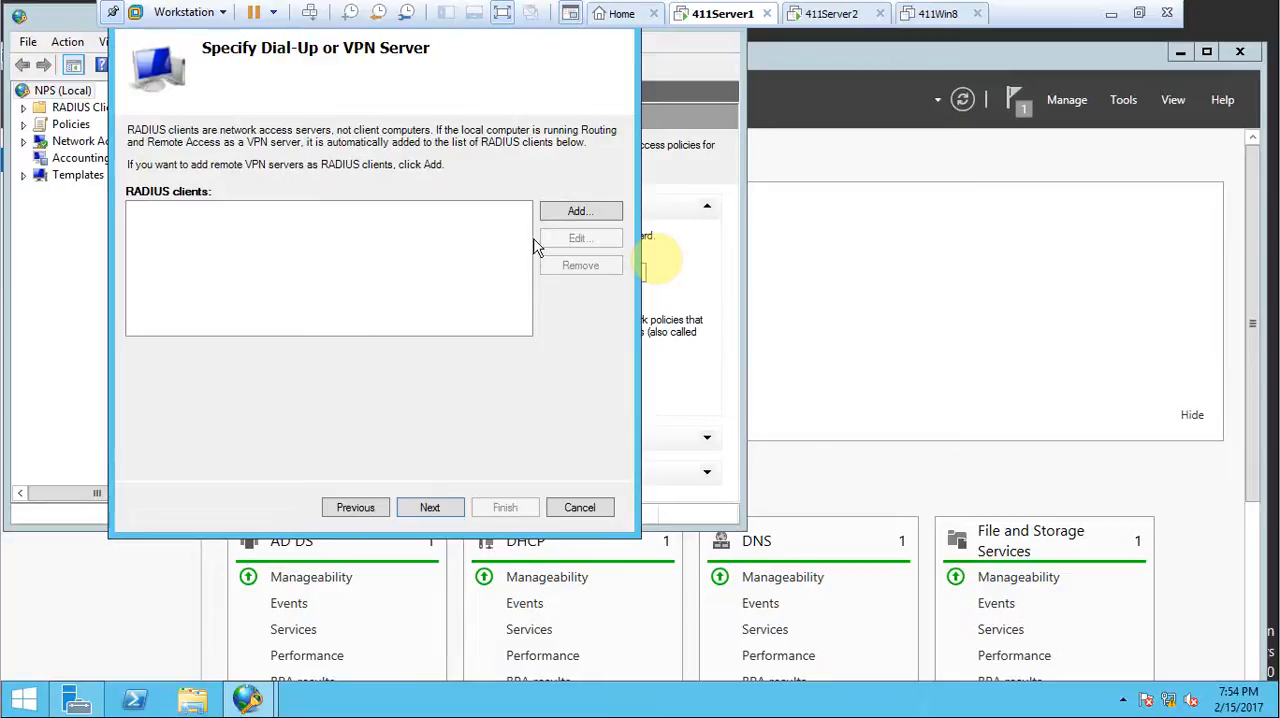
Add a RADIUS client with the friendly name 411Server2.411Dom1.local.
left_click(566, 222)
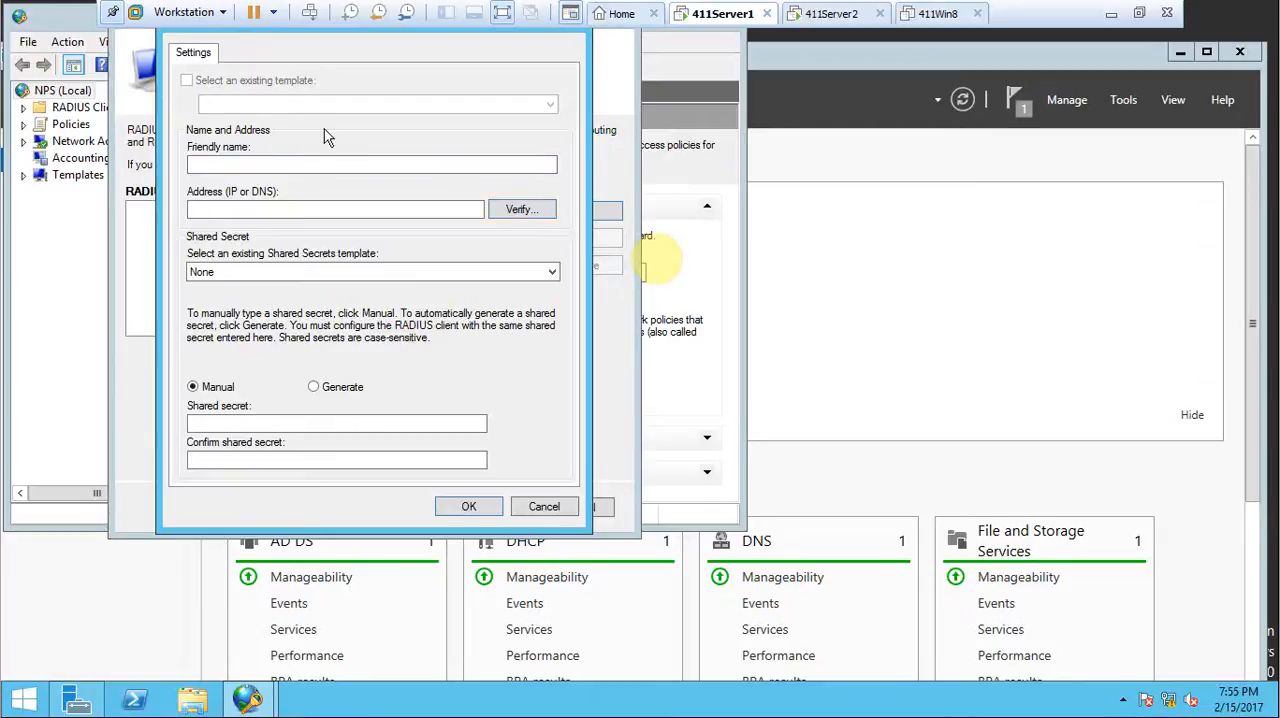
left_click(282, 162)
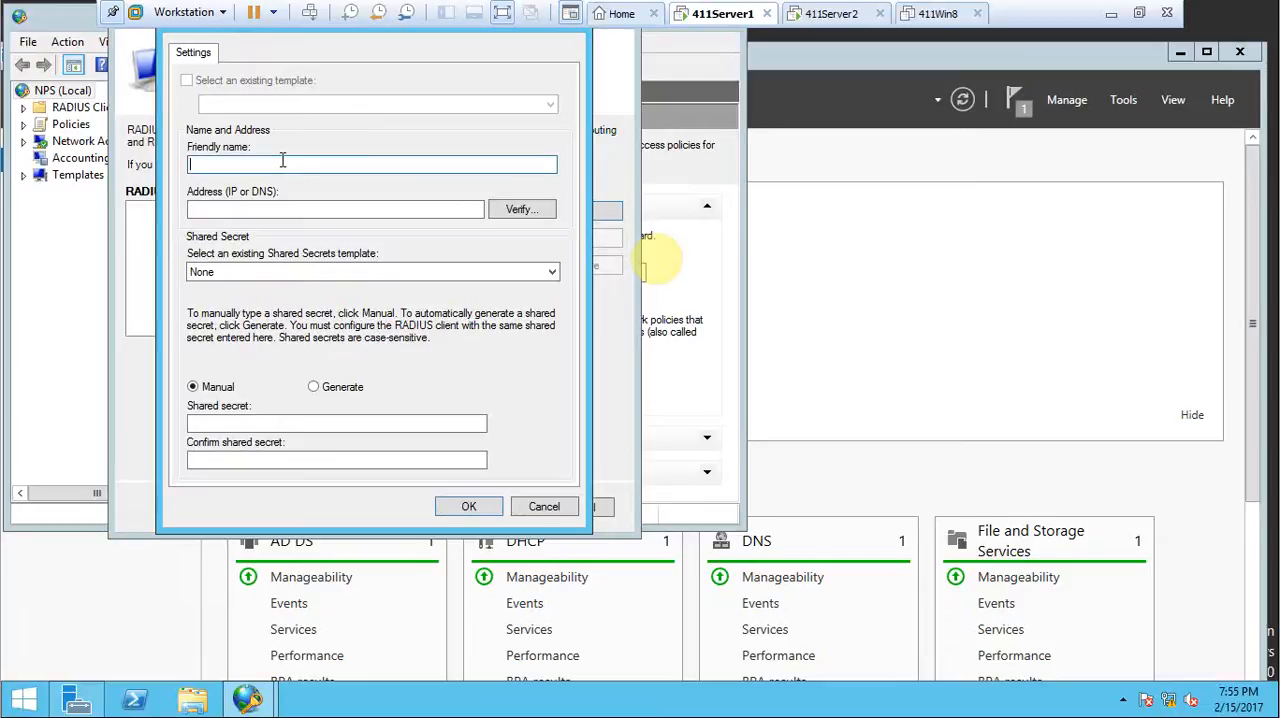
type("411Server2.411Dom1.local")
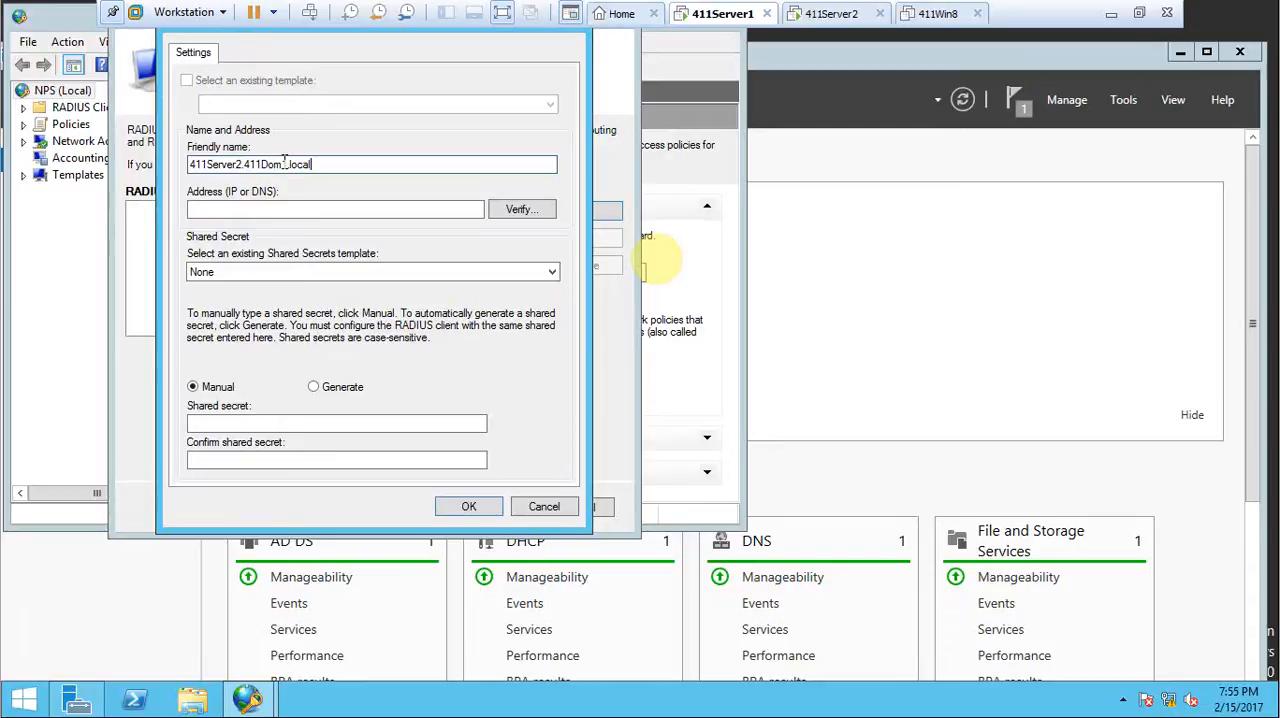
Set the RADIUS client's address to 10.11.1.2 and accept it in the address verification dialog.
left_click(256, 206)
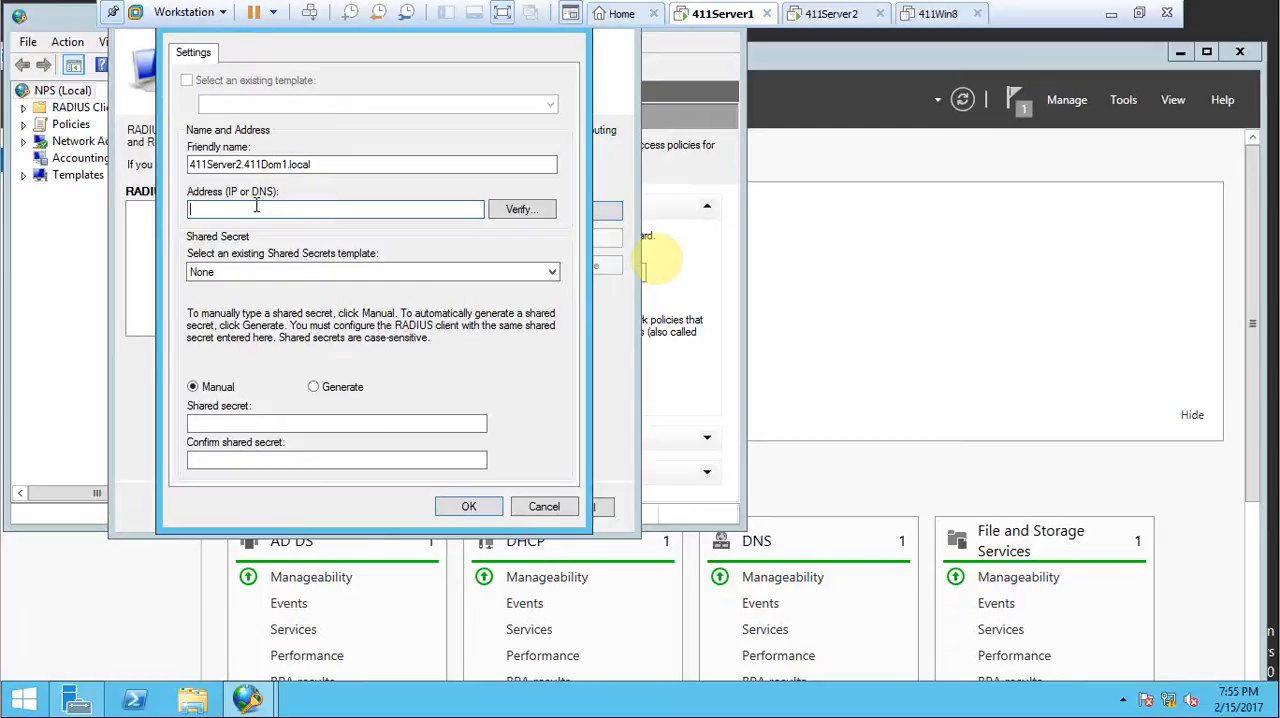
type("10.11.1.2")
left_click(512, 210)
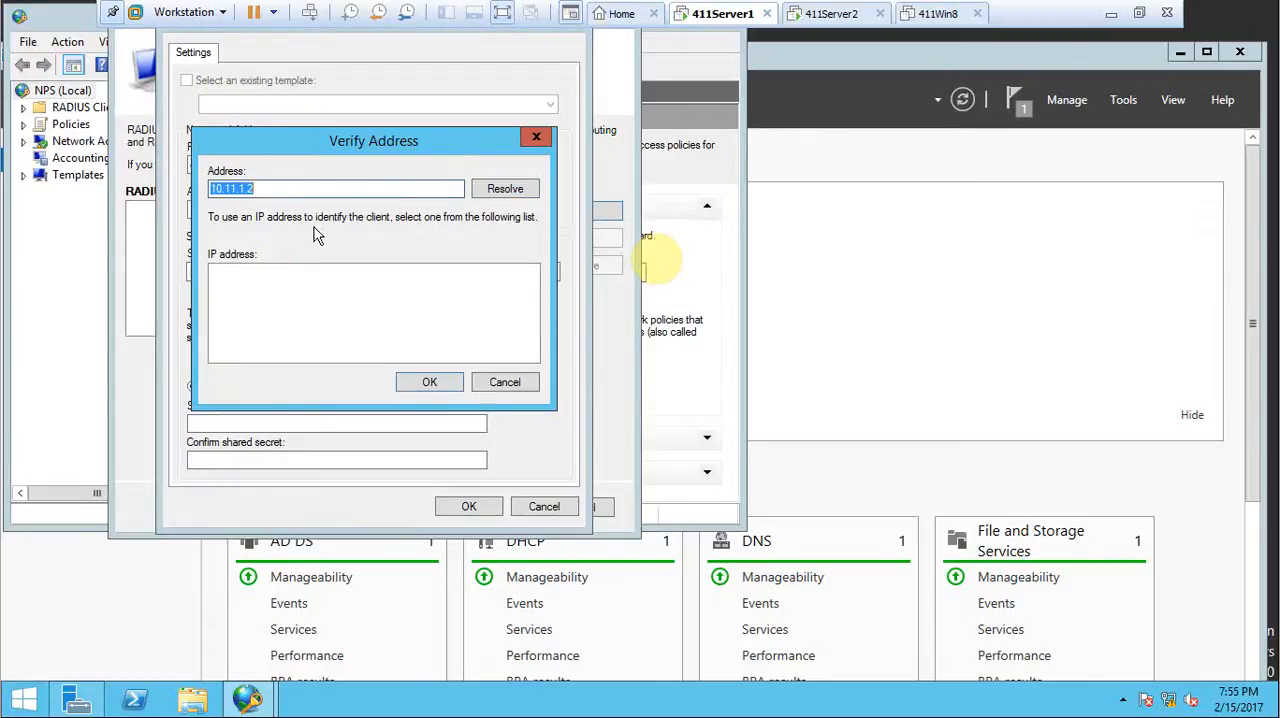
left_click(430, 382)
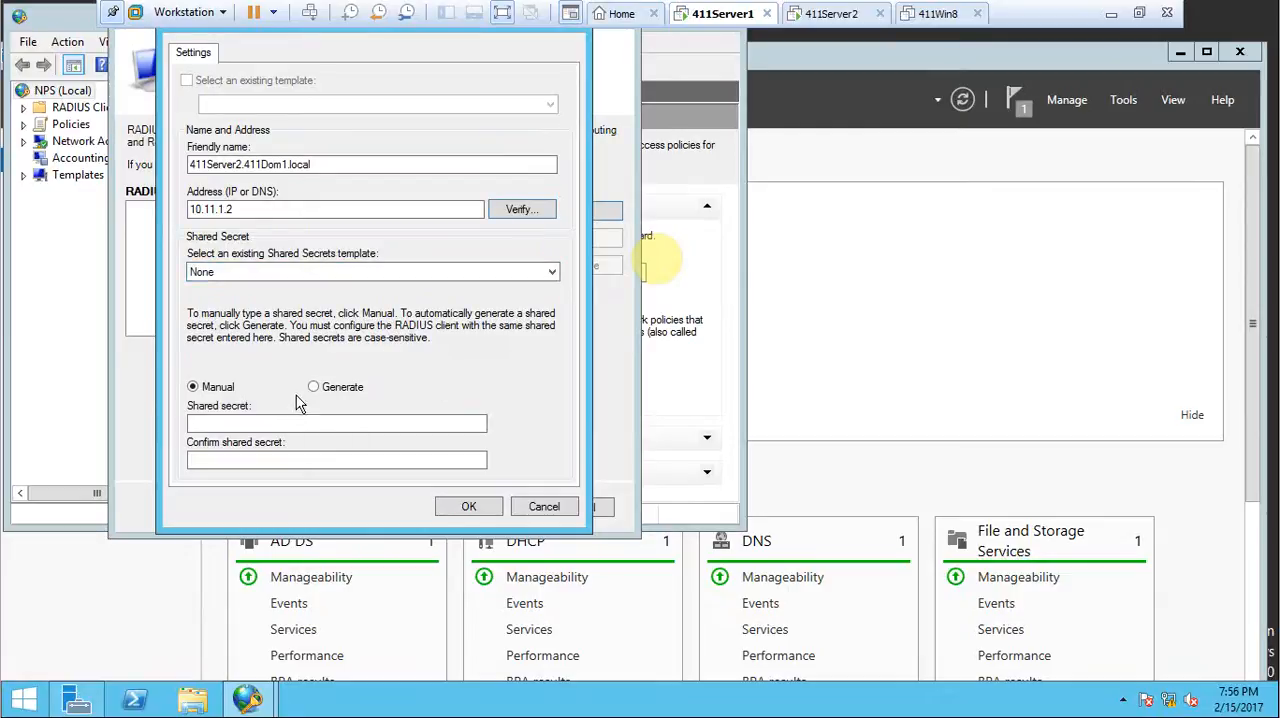
Keep the shared secrets template at None, enter and confirm the shared secret manually, and save the RADIUS client.
left_click(327, 276)
left_click(313, 287)
left_click(279, 426)
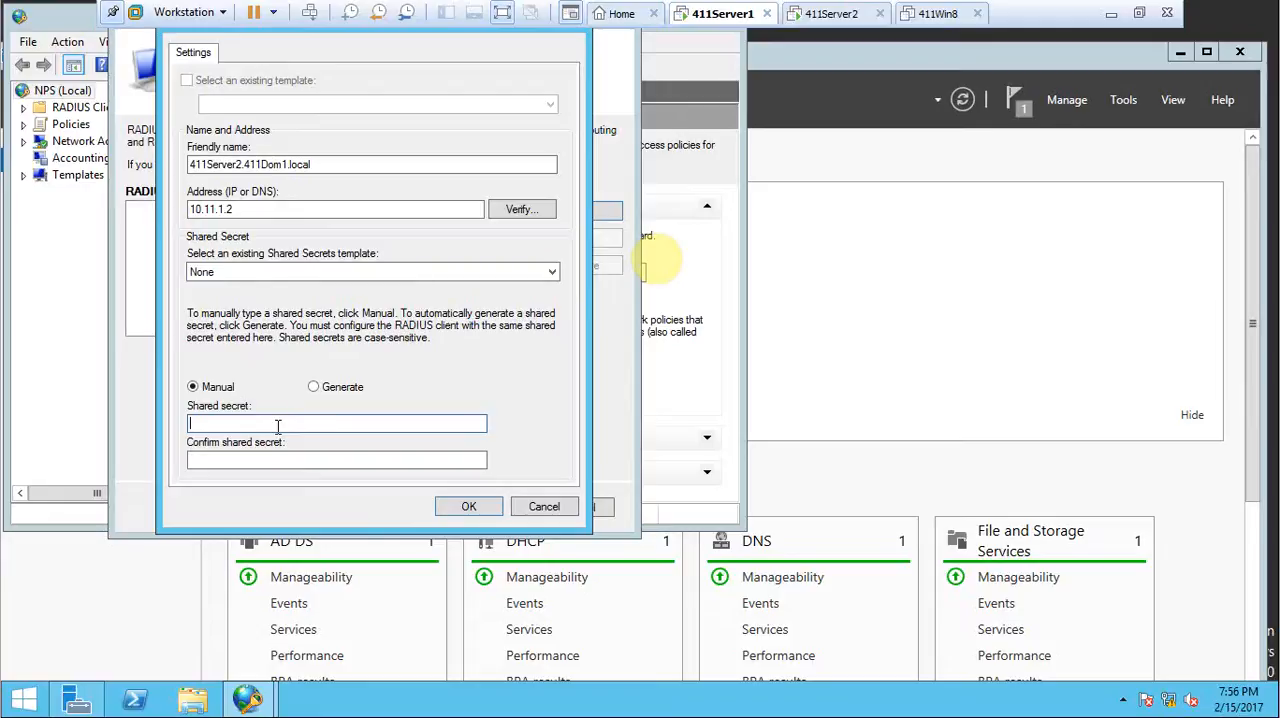
type("Pa$$w0rd1")
key("Tab")
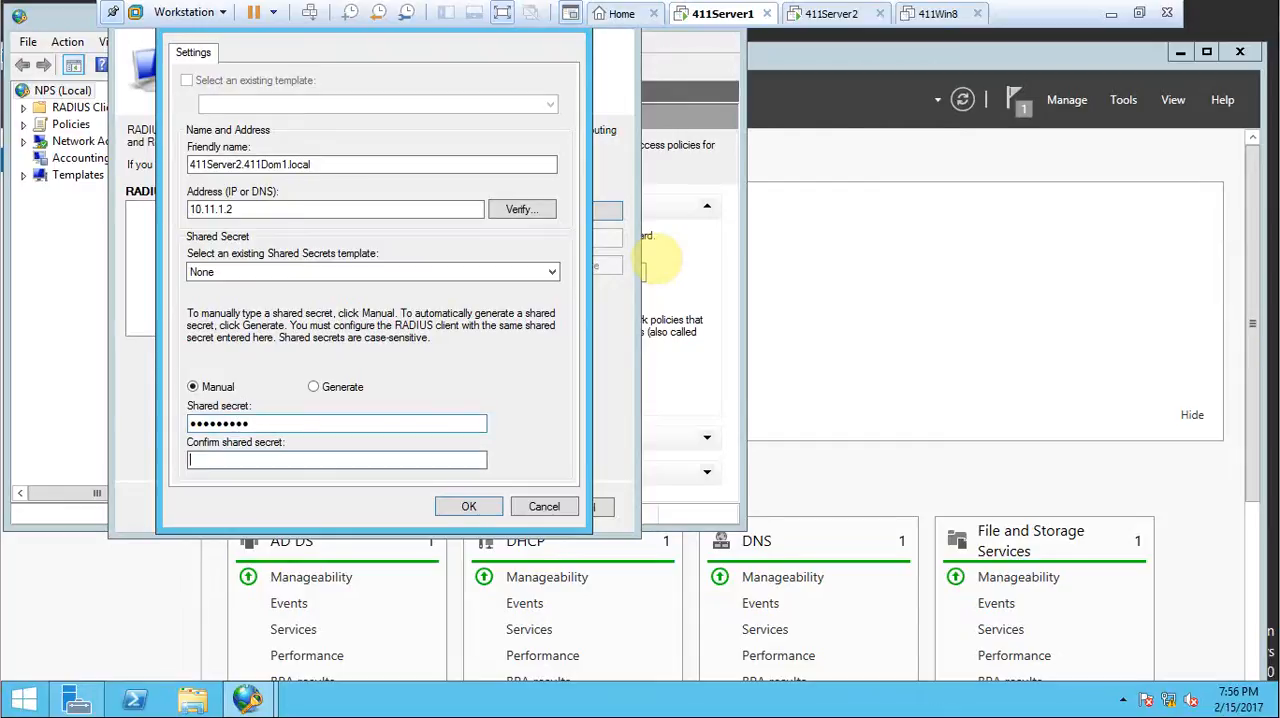
type("Password1")
left_click(470, 508)
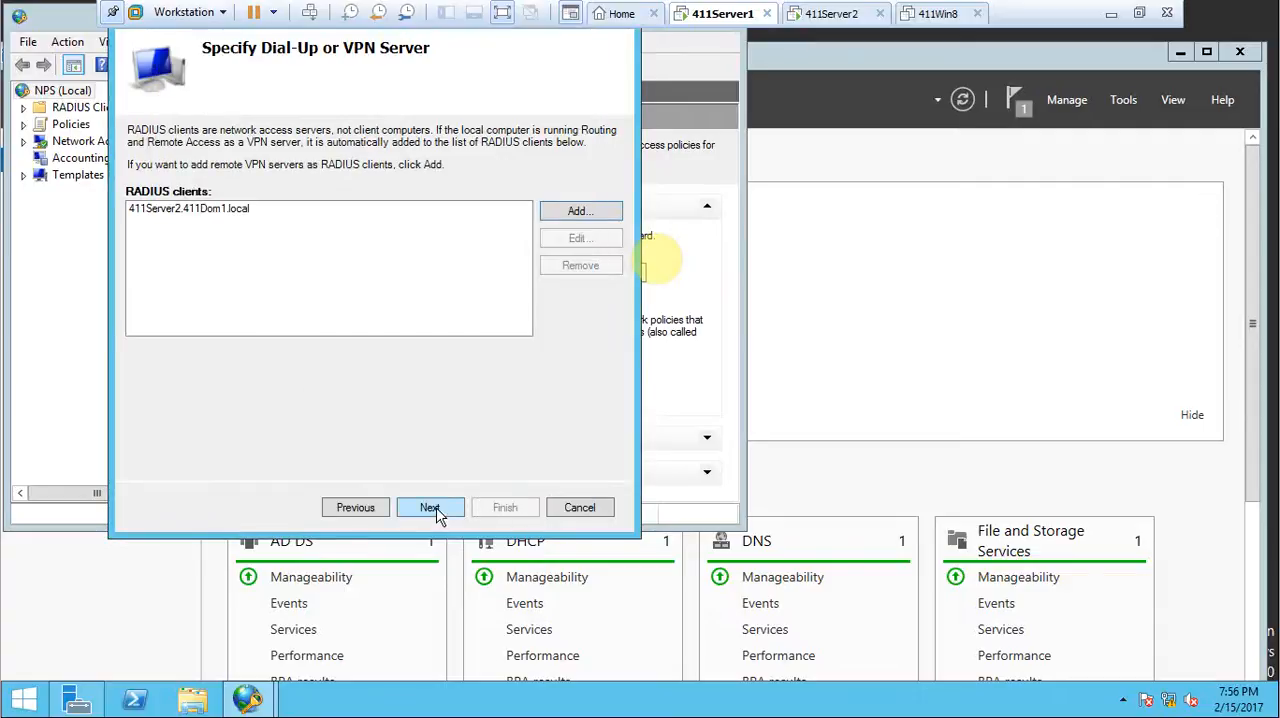
Finish the wizard with MS-CHAPv2 authentication, no user groups, IP filters or realm name, and all three encryption strengths allowed.
left_click(436, 510)
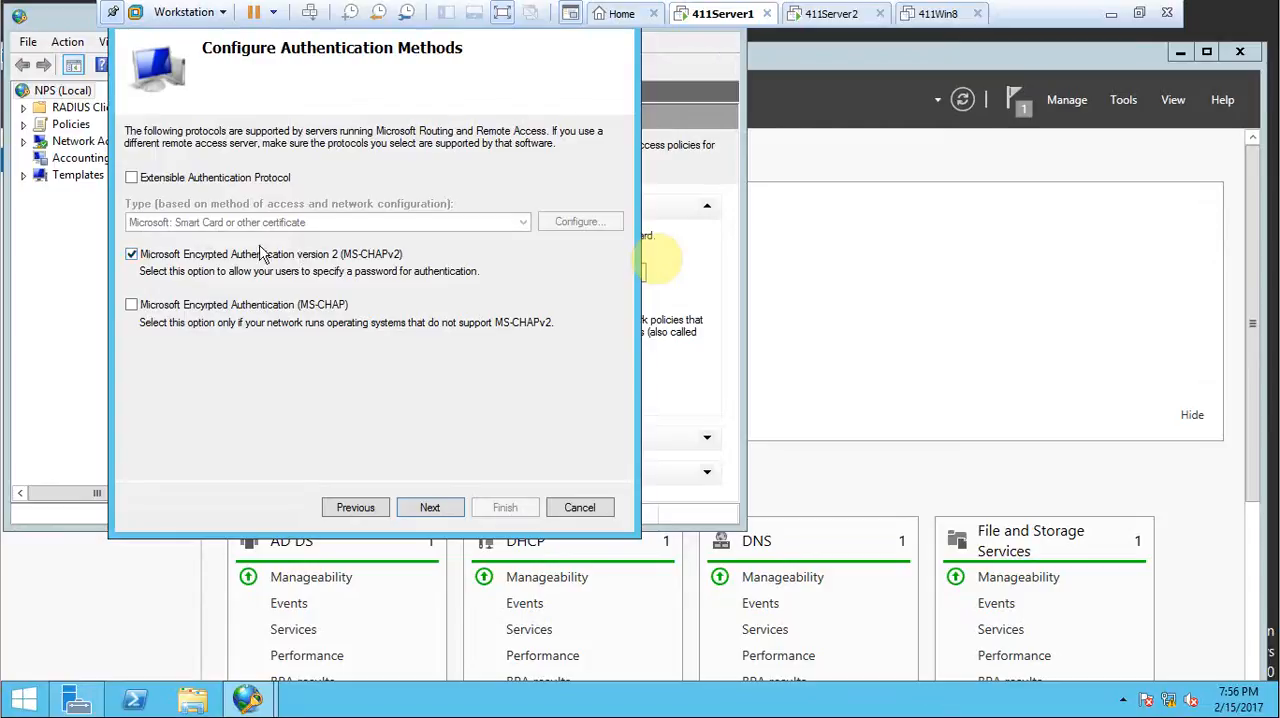
left_click(431, 508)
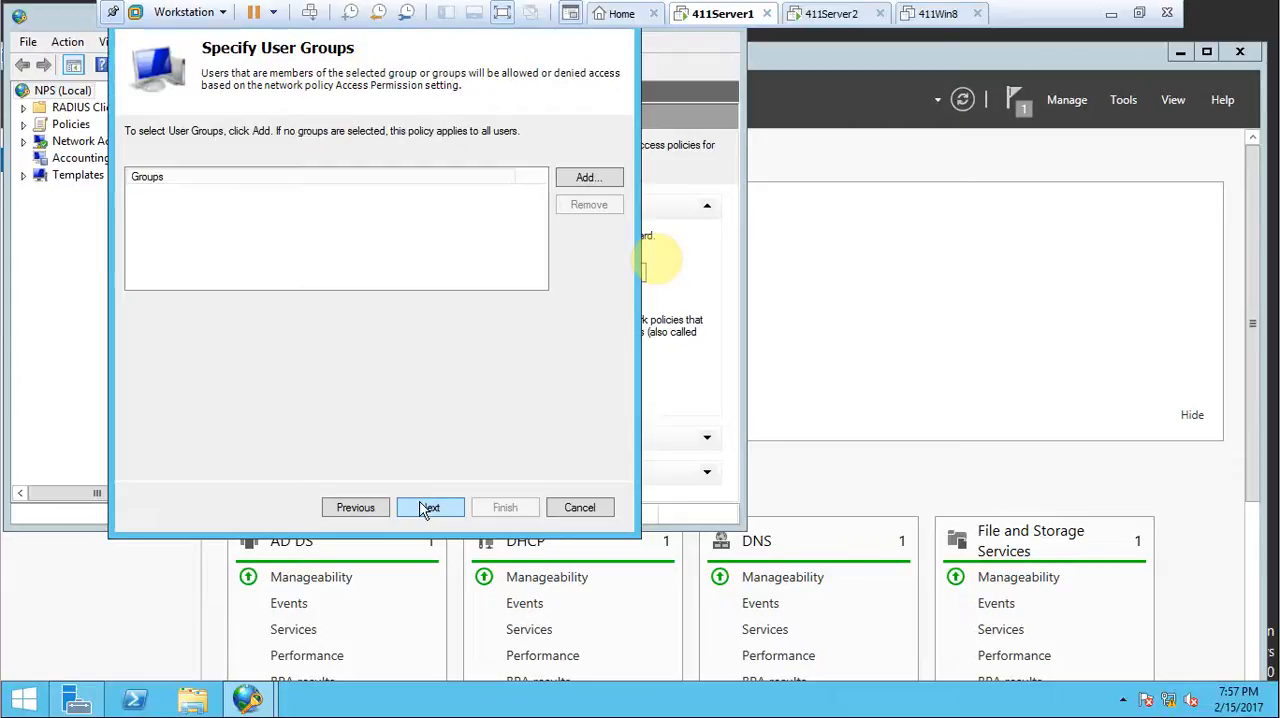
left_click(431, 510)
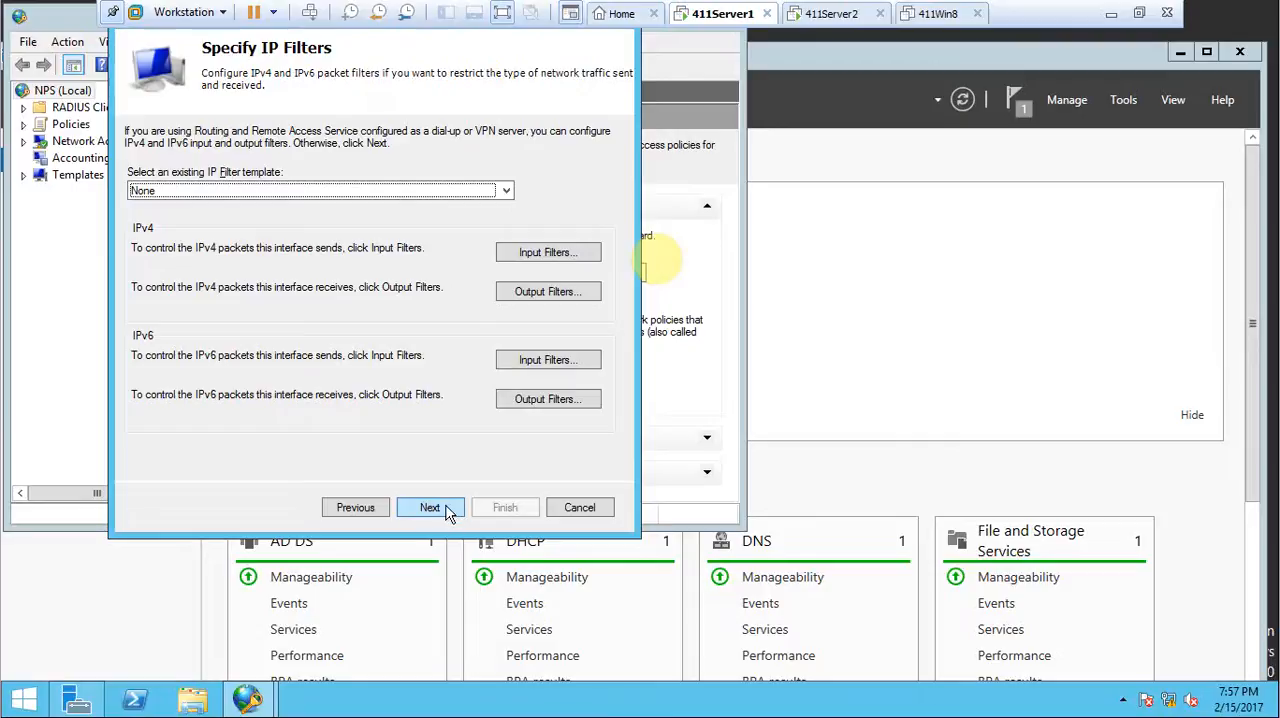
left_click(449, 512)
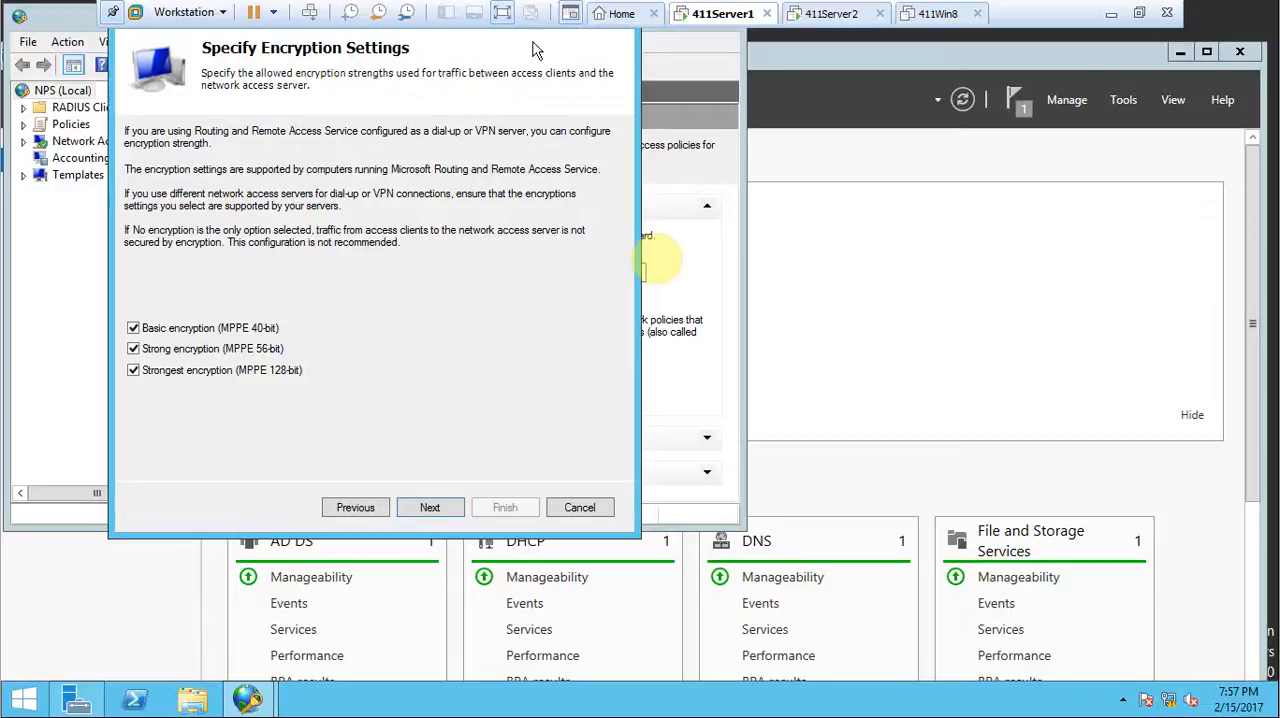
left_click(427, 509)
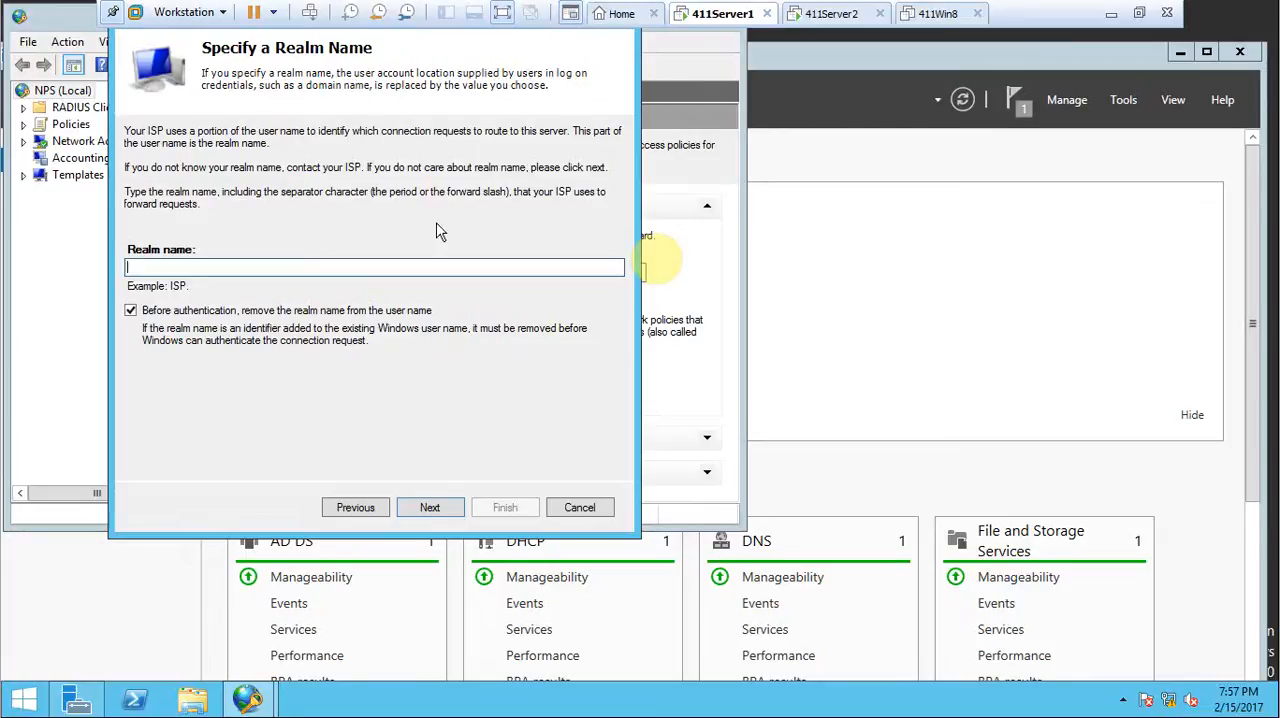
left_click(459, 505)
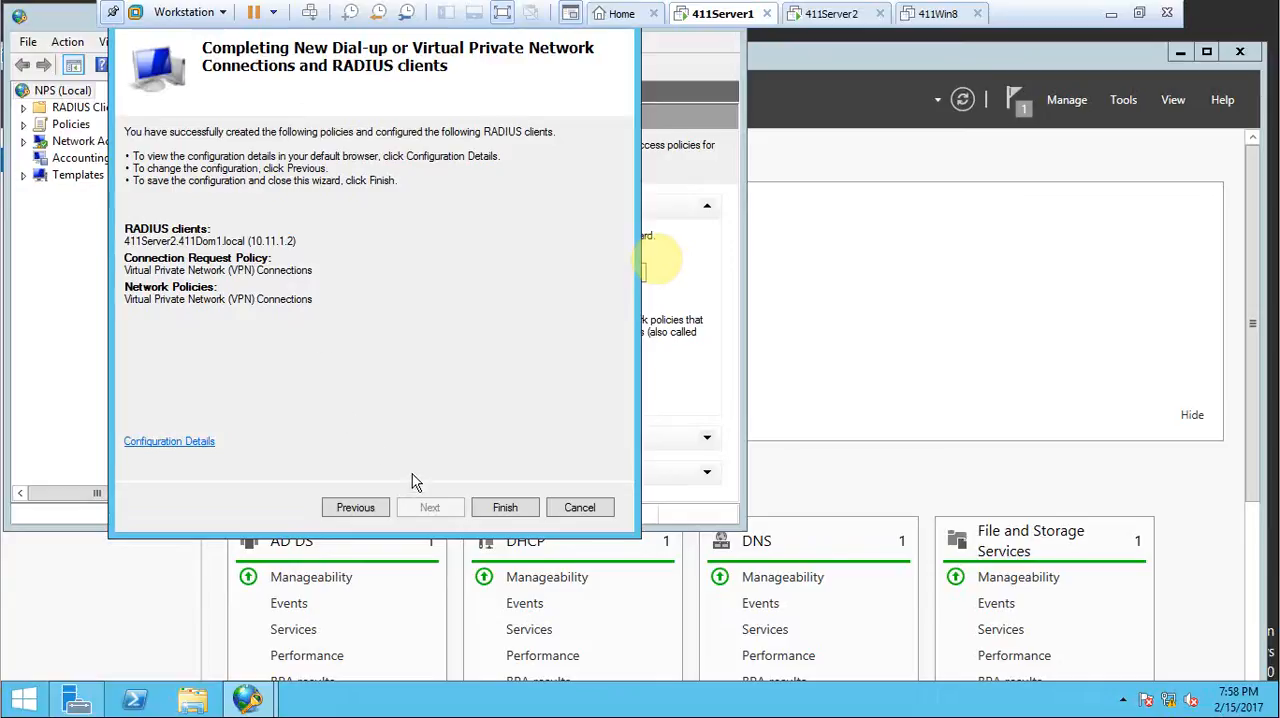
left_click(492, 510)
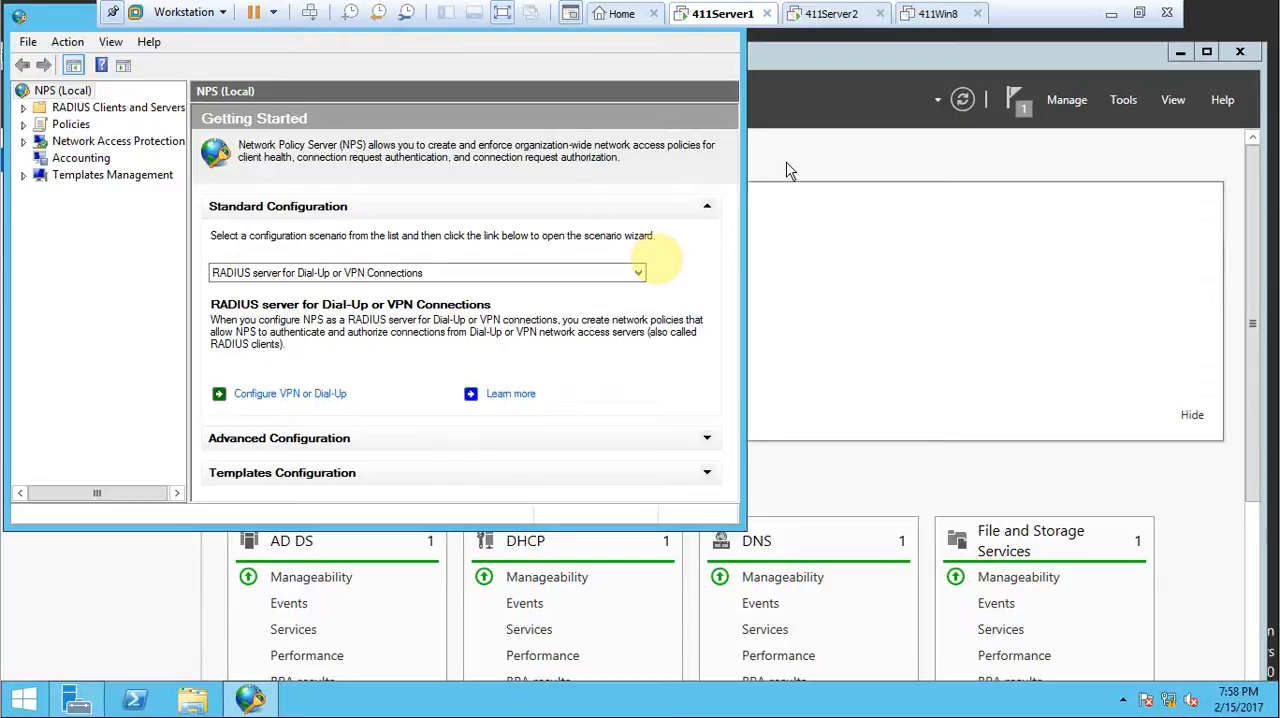
left_click(1104, 194)
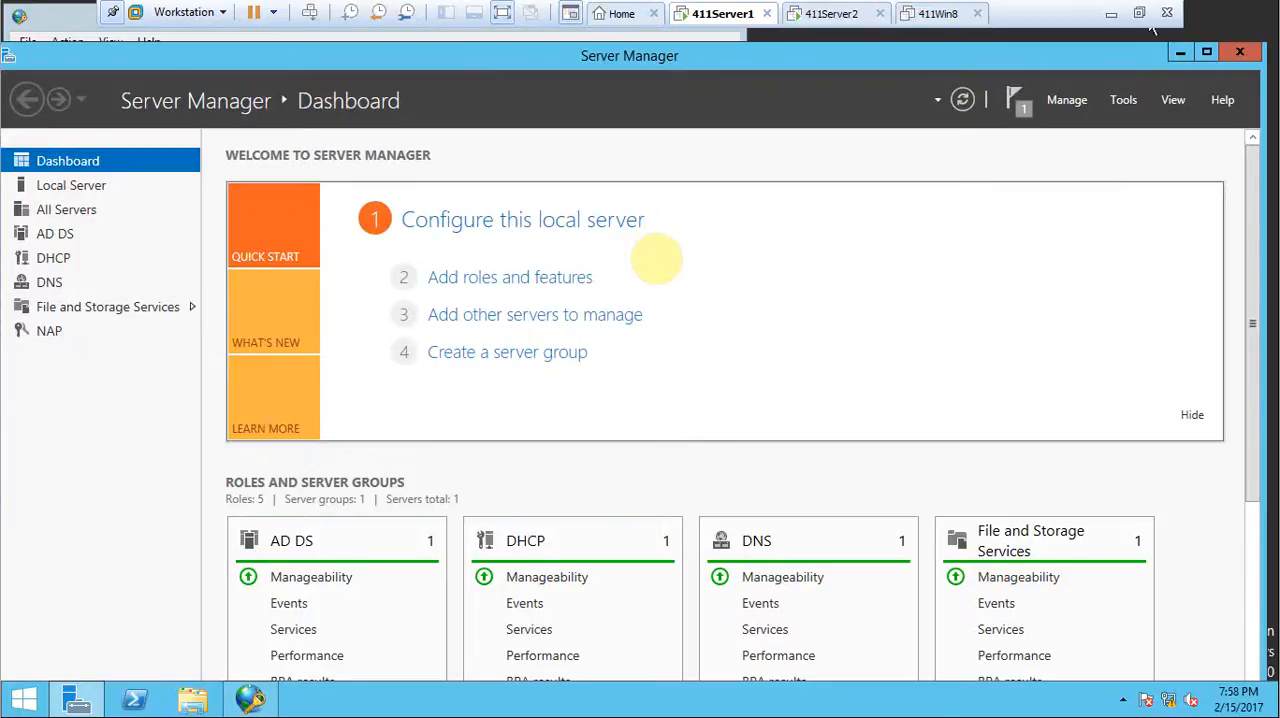
left_click(1120, 100)
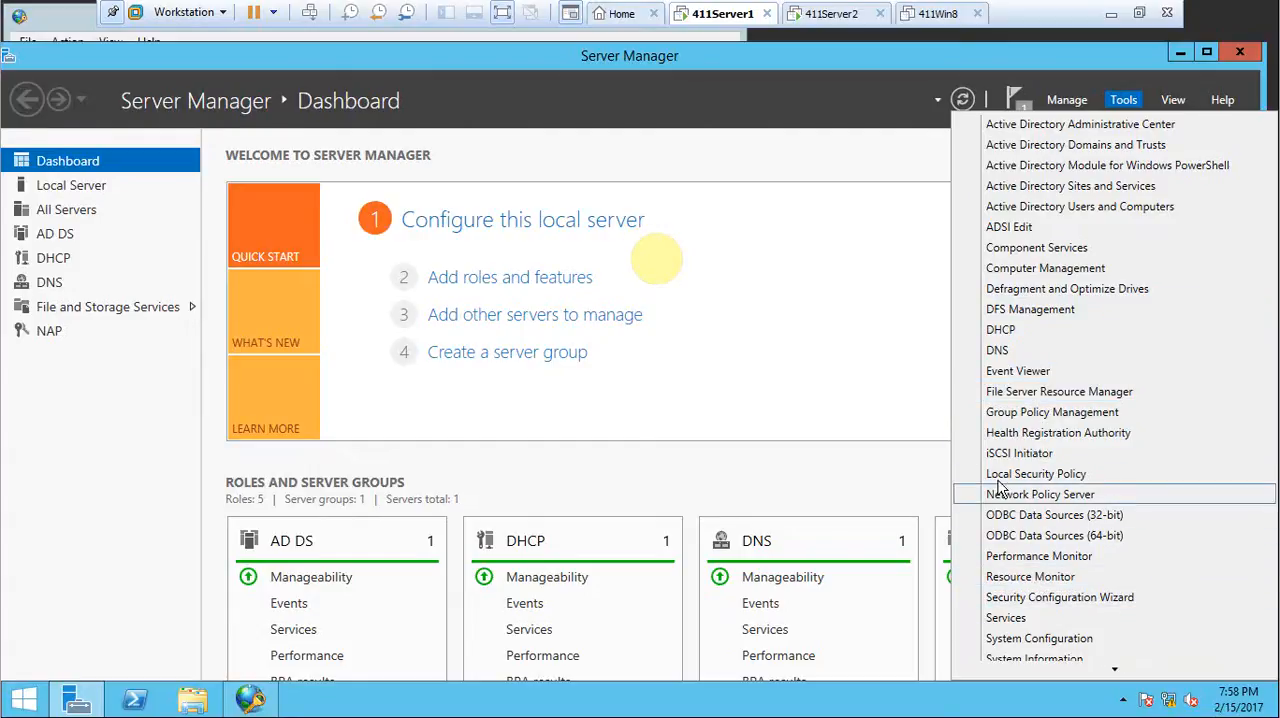
scroll(1010, 308, "down", 3)
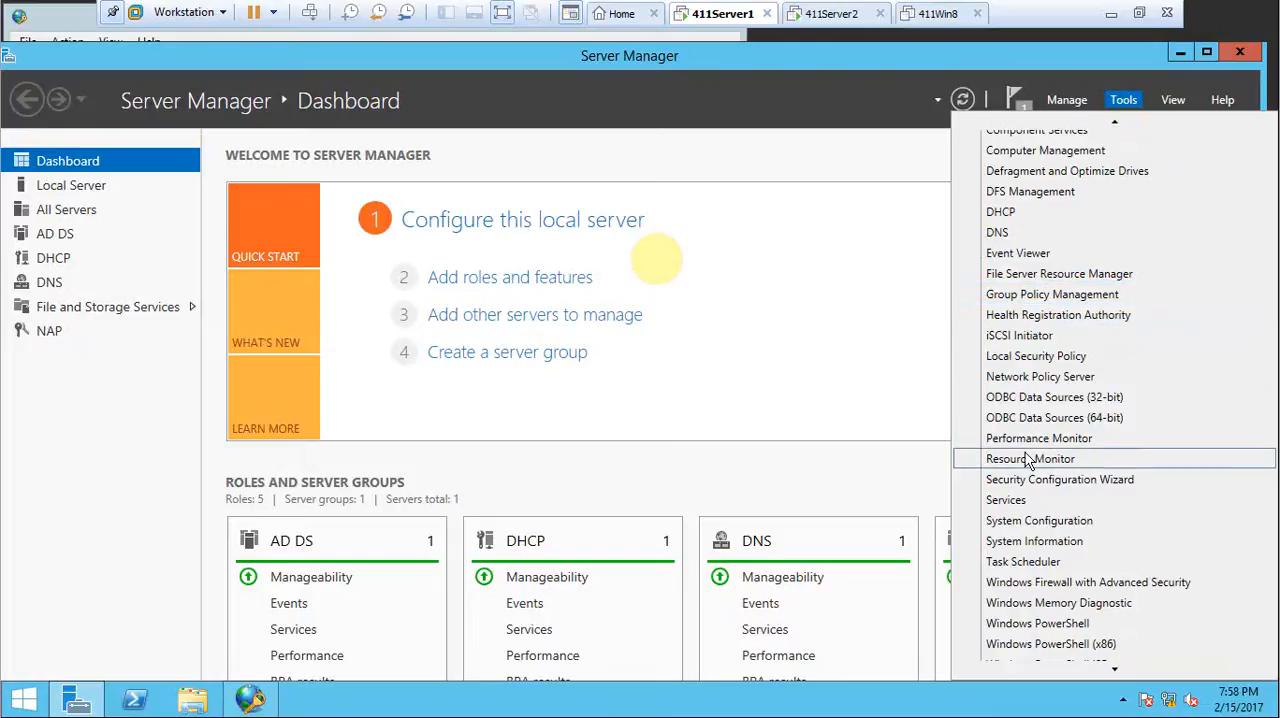
left_click(995, 377)
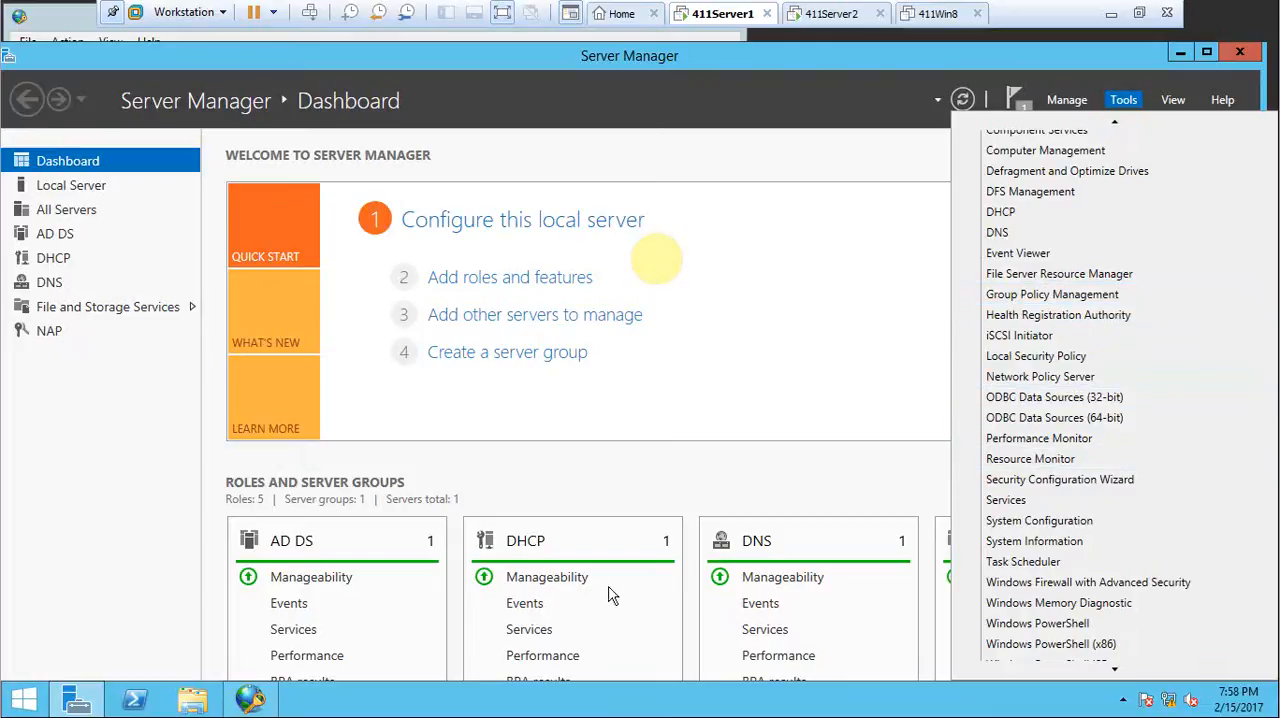
Bring the Network Policy Server console back to the front, move its window into full view and close it.
left_click(240, 707)
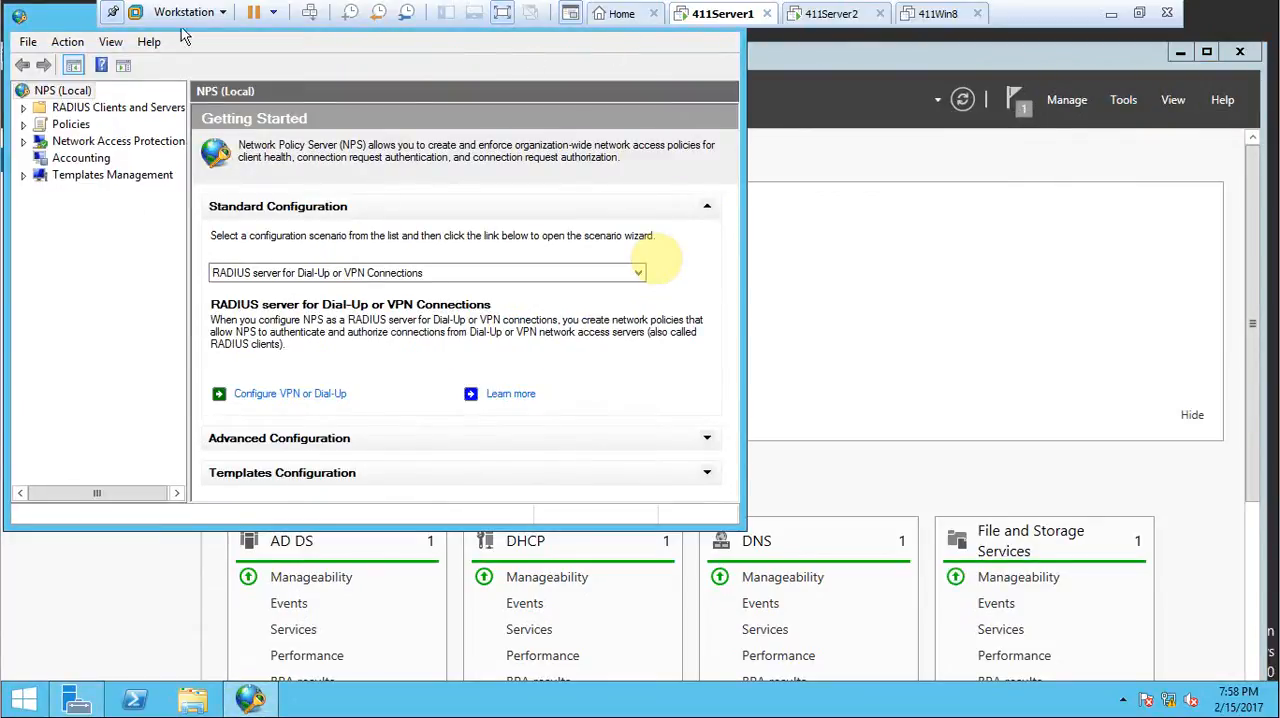
left_click_drag(48, 26, 78, 107)
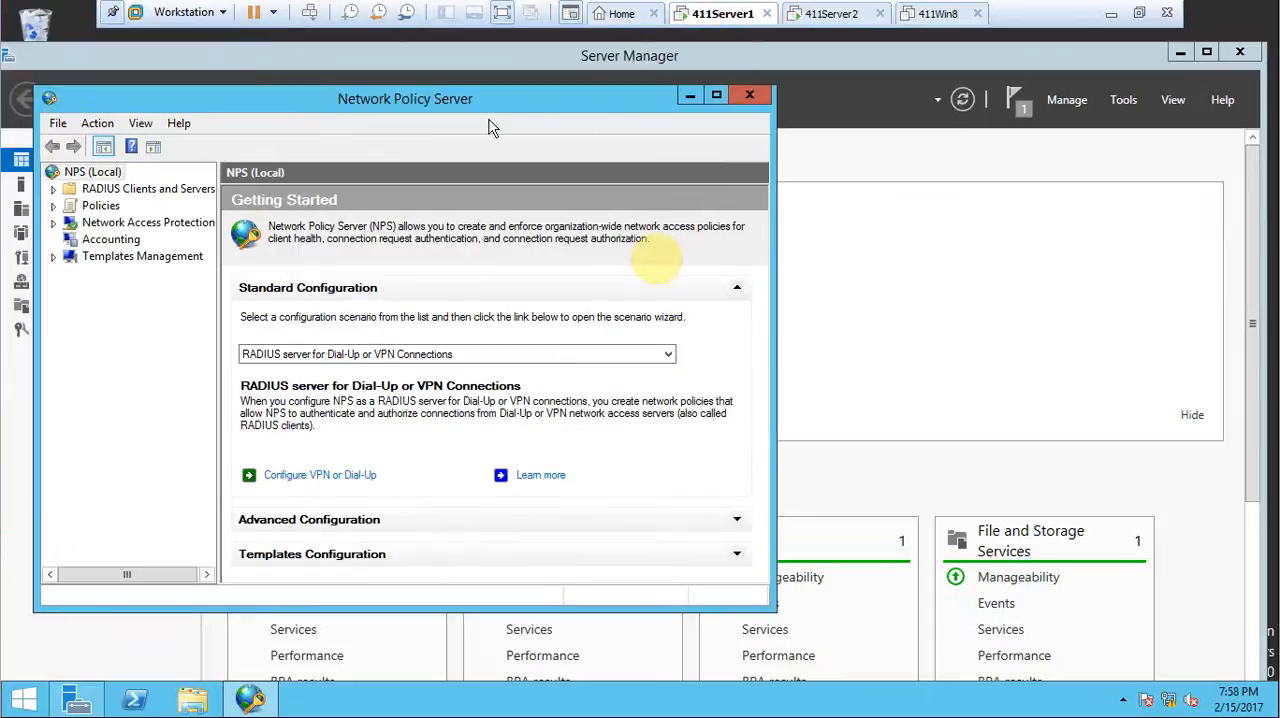
left_click(749, 95)
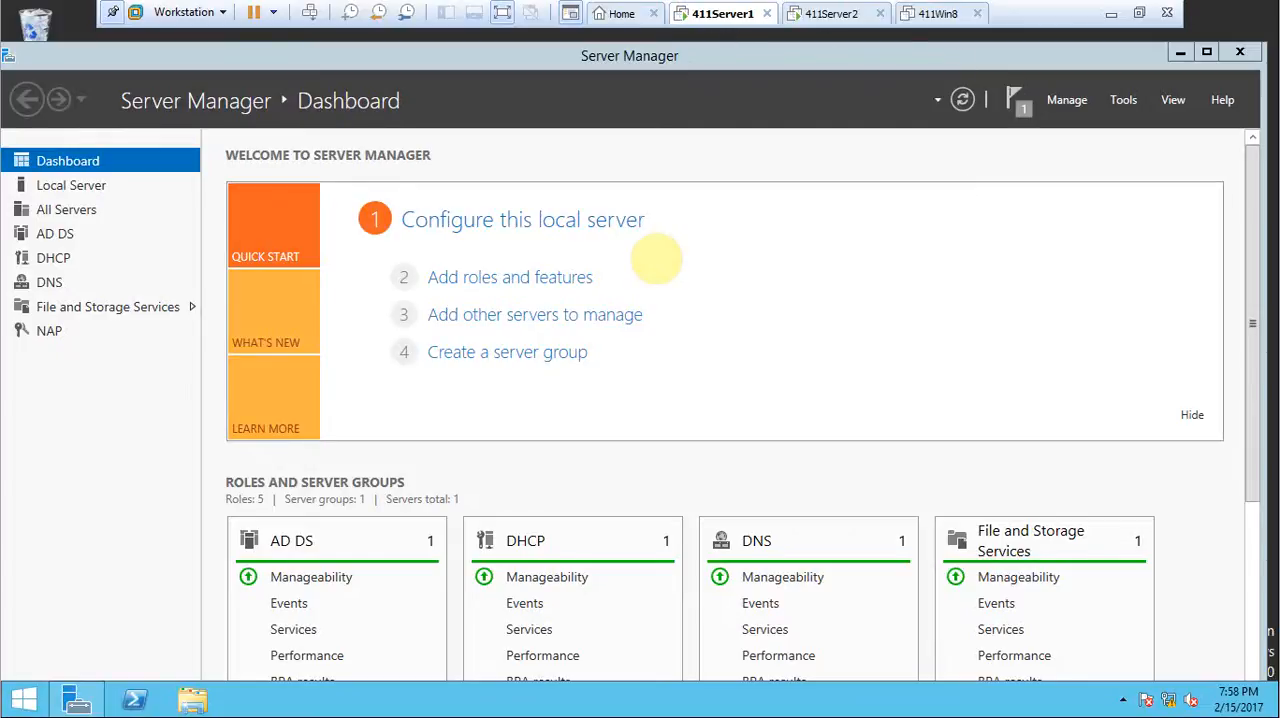
Switch to 411Server2, select its local server in Routing and Remote Access, and maximize the console with the Actions pane shown.
left_click(830, 13)
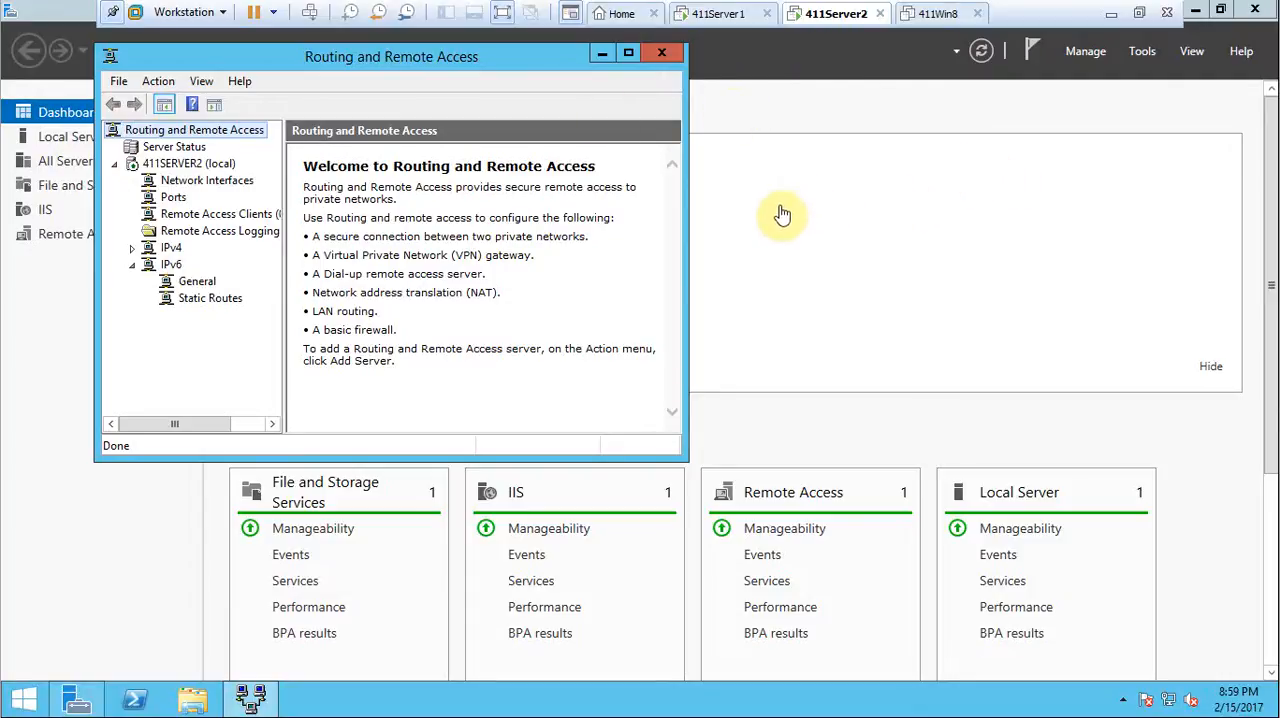
left_click(205, 166)
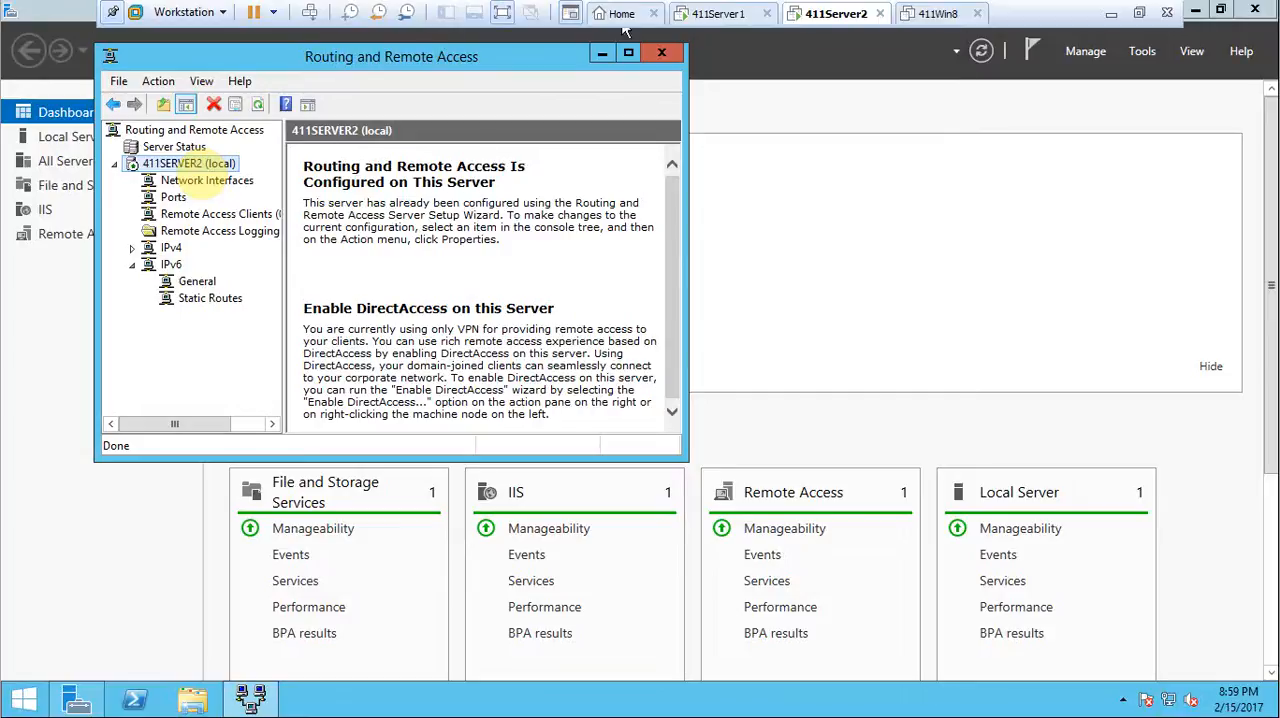
left_click(628, 52)
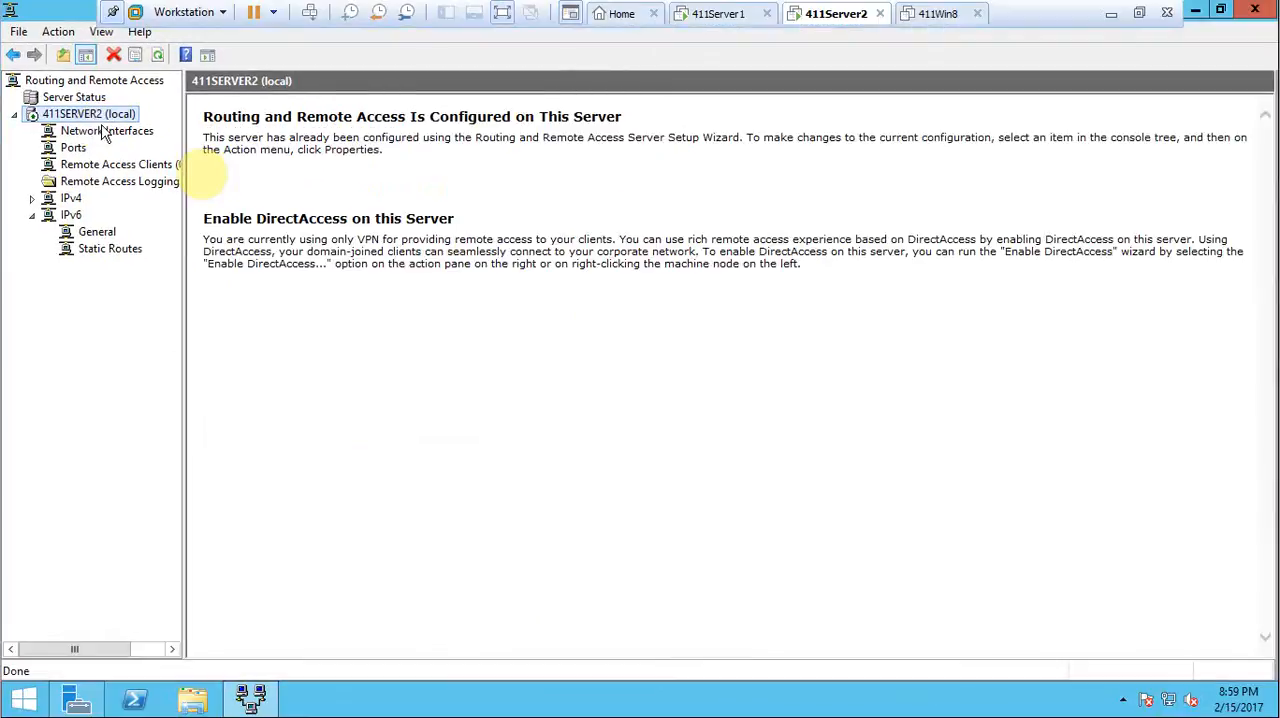
left_click(208, 55)
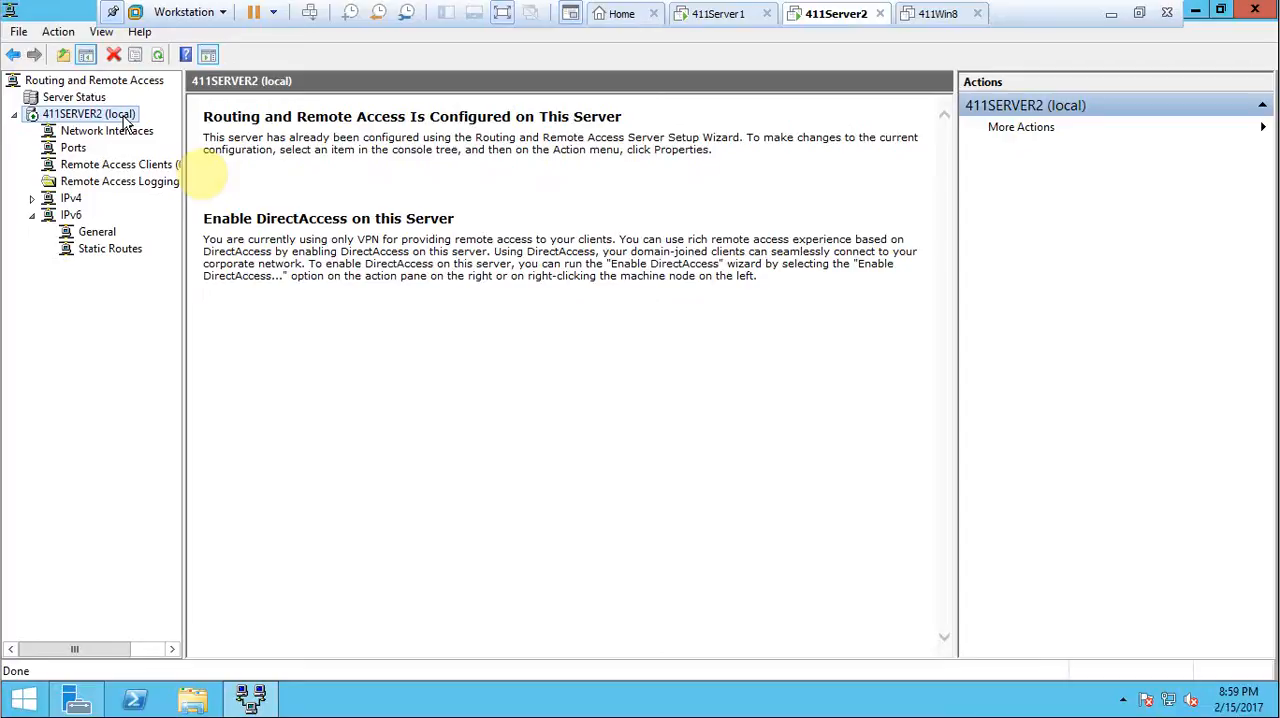
Set the authentication provider to RADIUS Authentication in the security properties of 411SERVER2 (local).
right_click(125, 119)
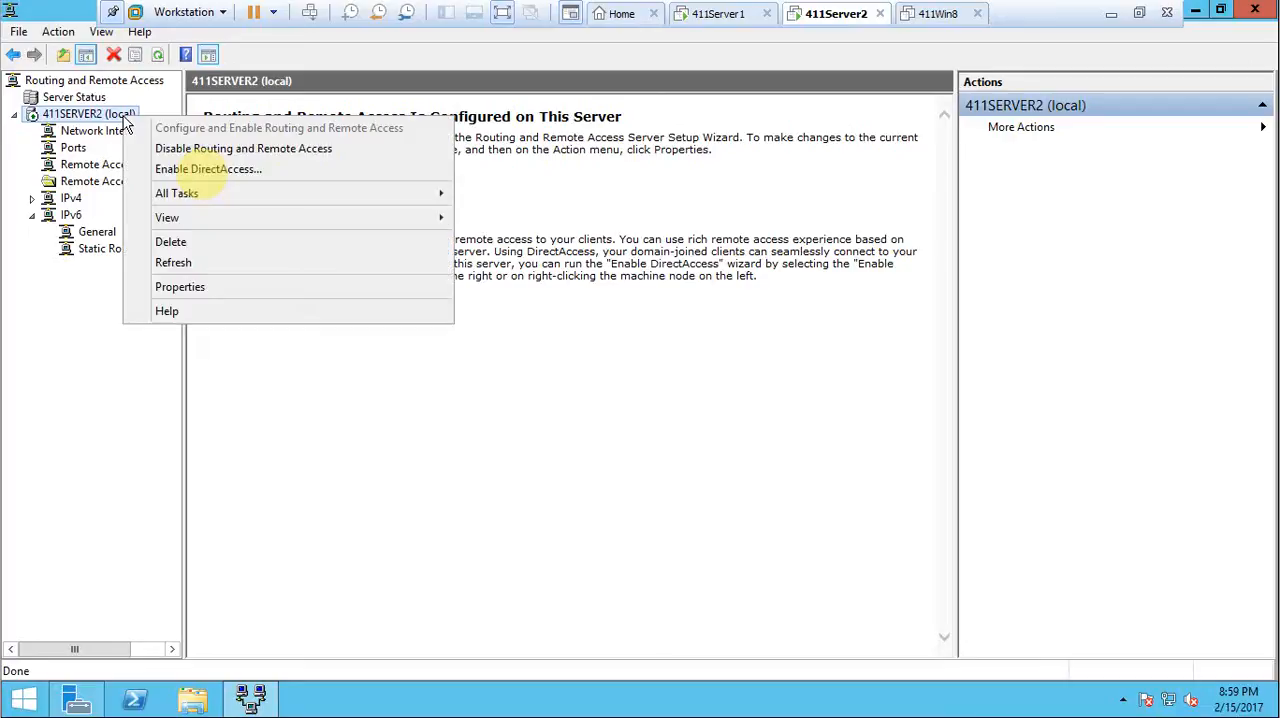
left_click(200, 290)
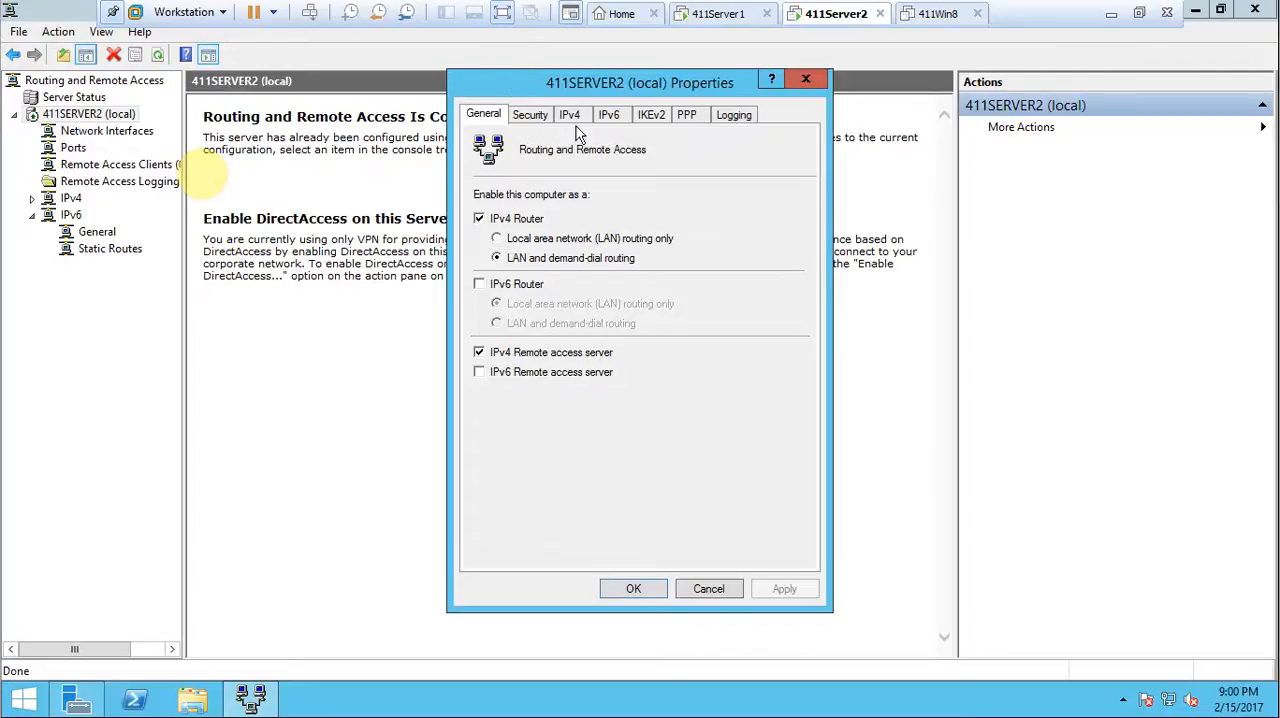
left_click(538, 116)
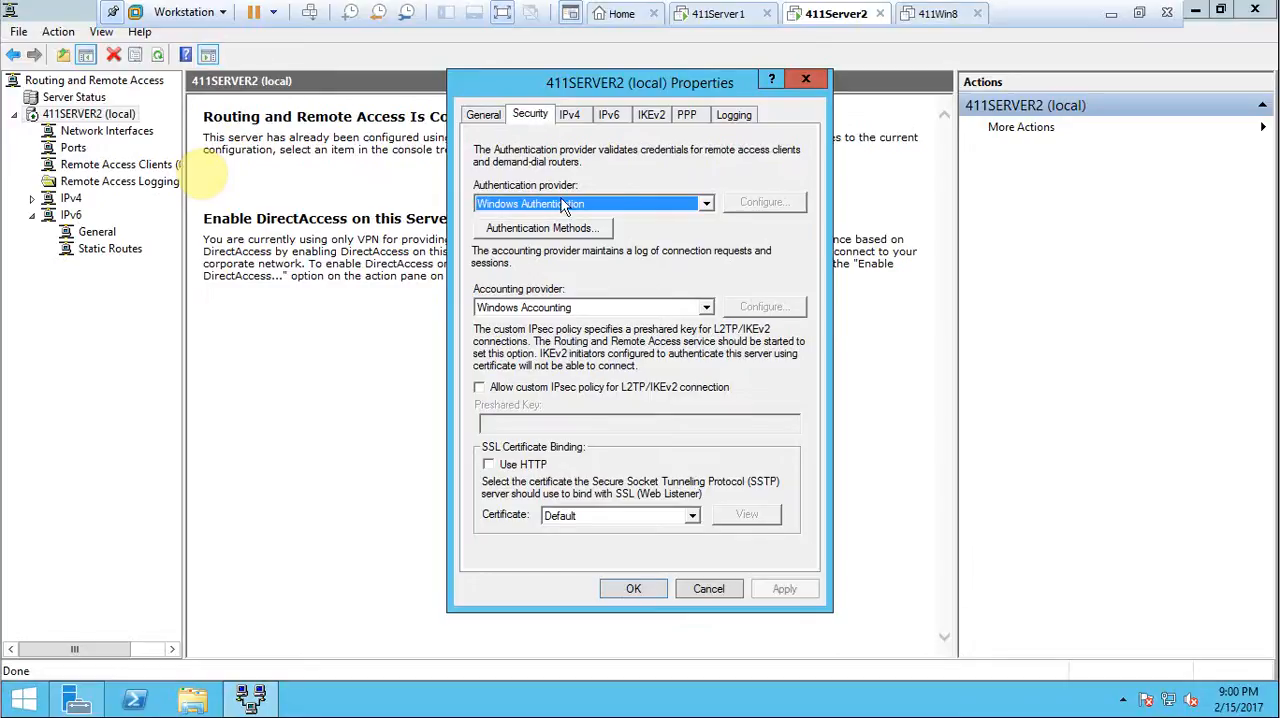
left_click(623, 204)
left_click(633, 220)
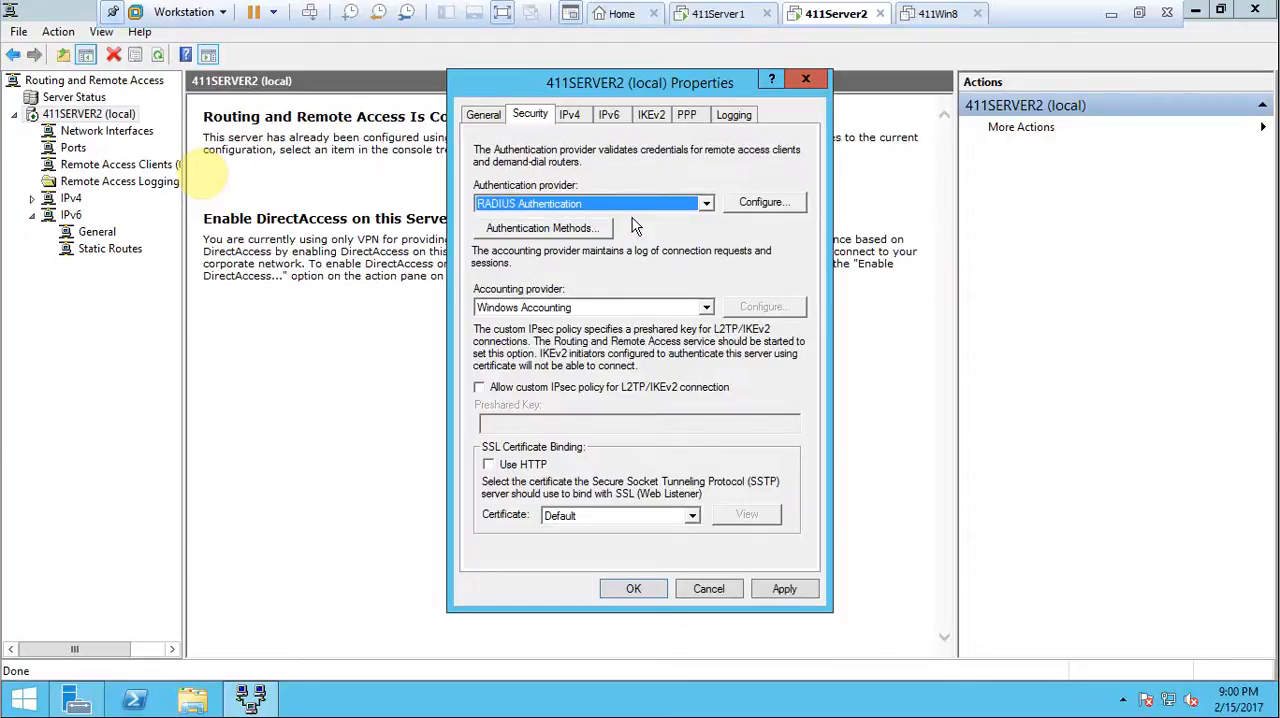
Start adding a RADIUS server to the authentication provider's configuration and name it 411Server1.
left_click(745, 204)
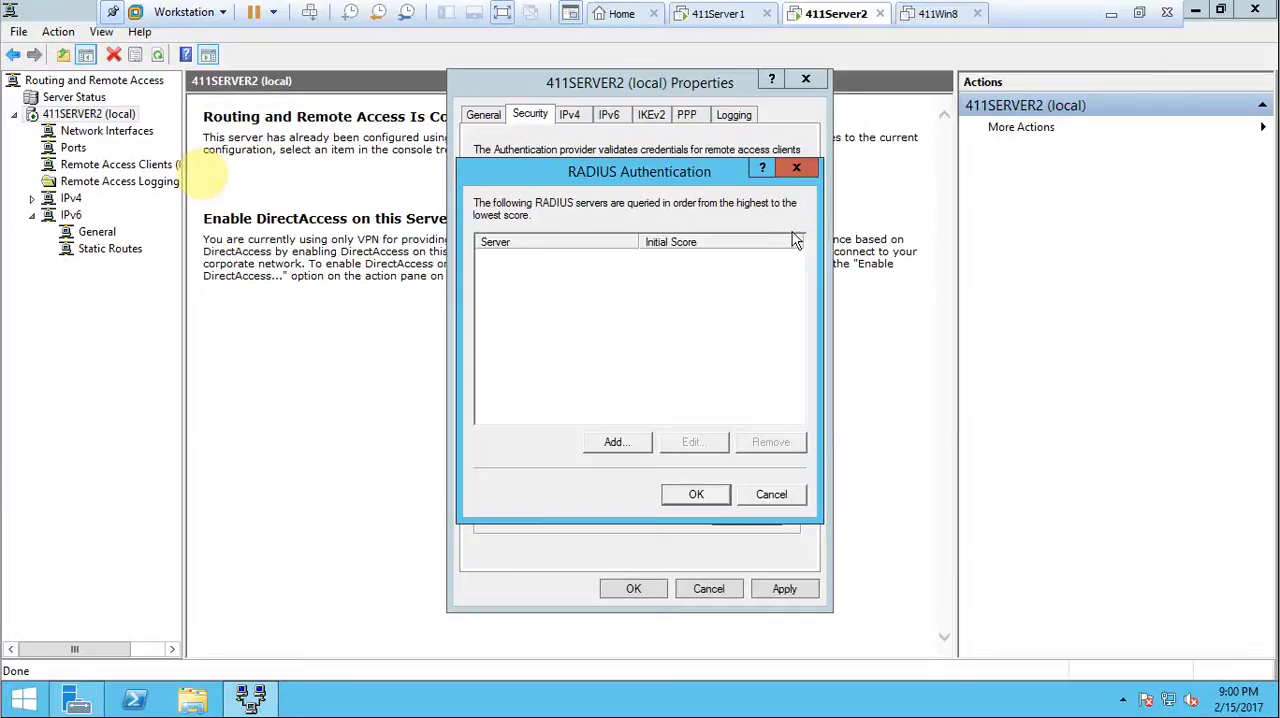
left_click(619, 446)
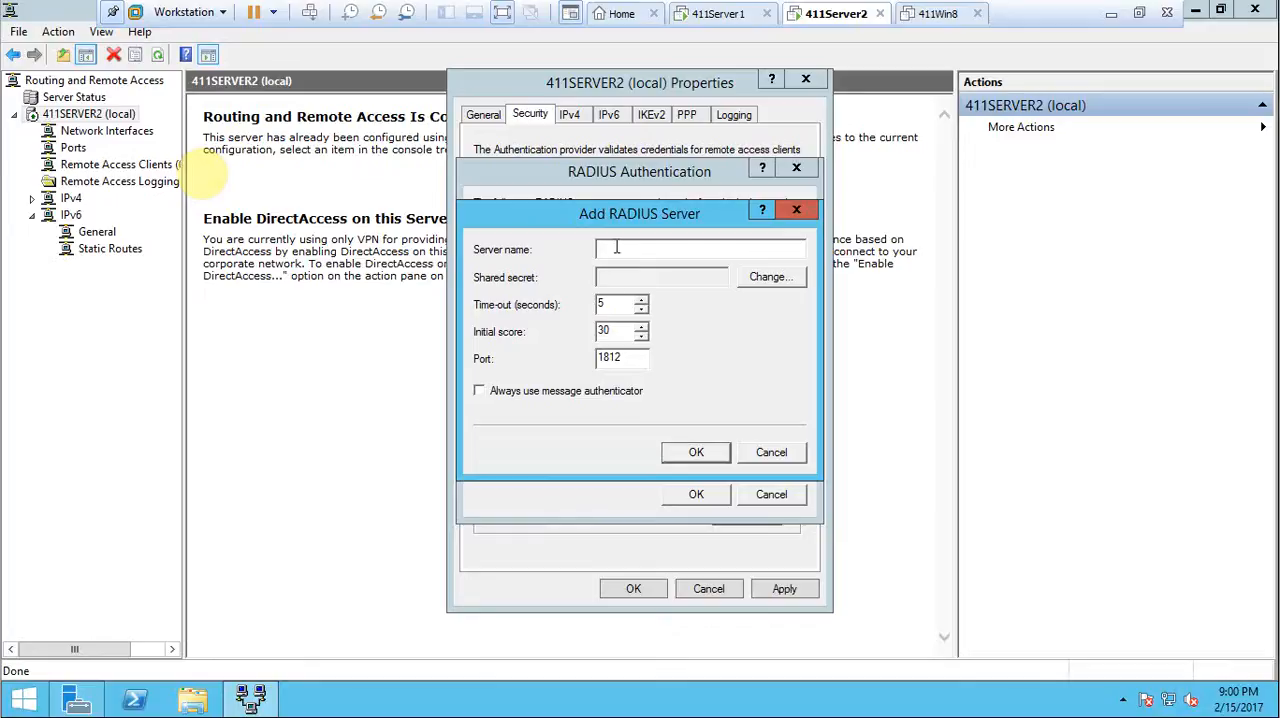
type("411Server1")
Enter and confirm the shared secret for the RADIUS server, then save the server entry and the RADIUS authentication list.
left_click(765, 280)
left_click(669, 313)
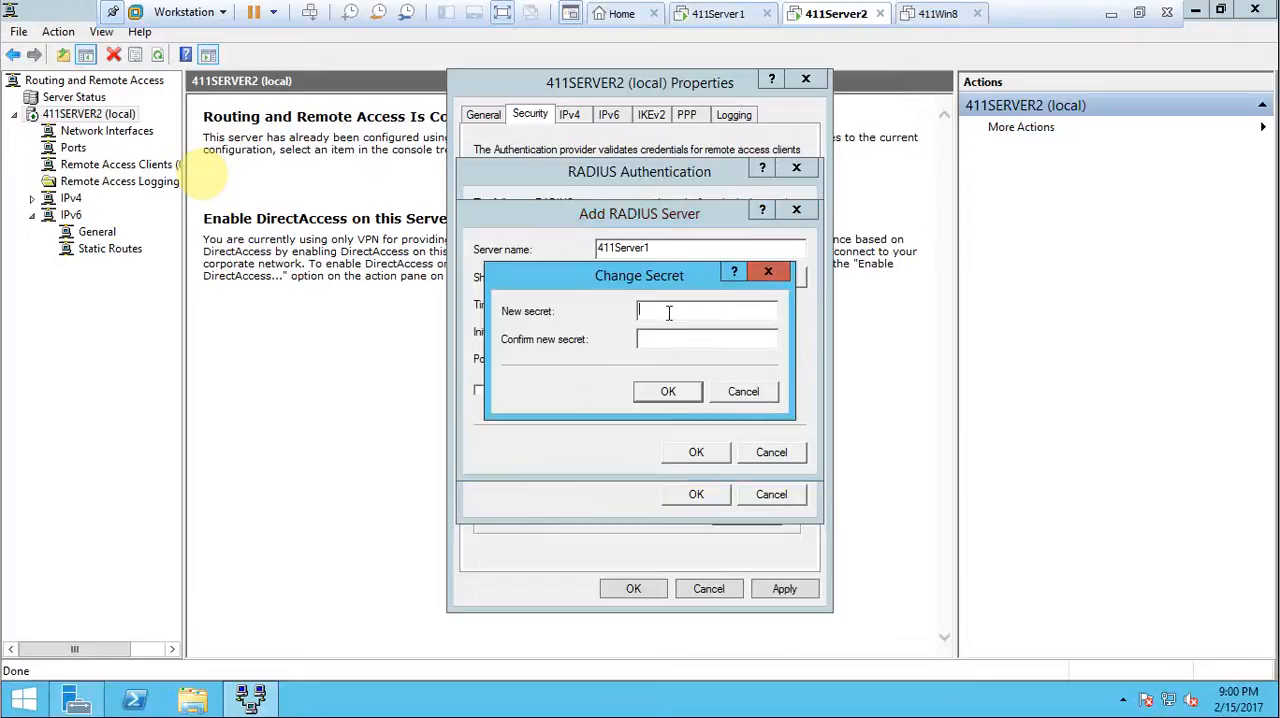
type("Pa$$w0rdPa$$w0rd")
left_click(684, 392)
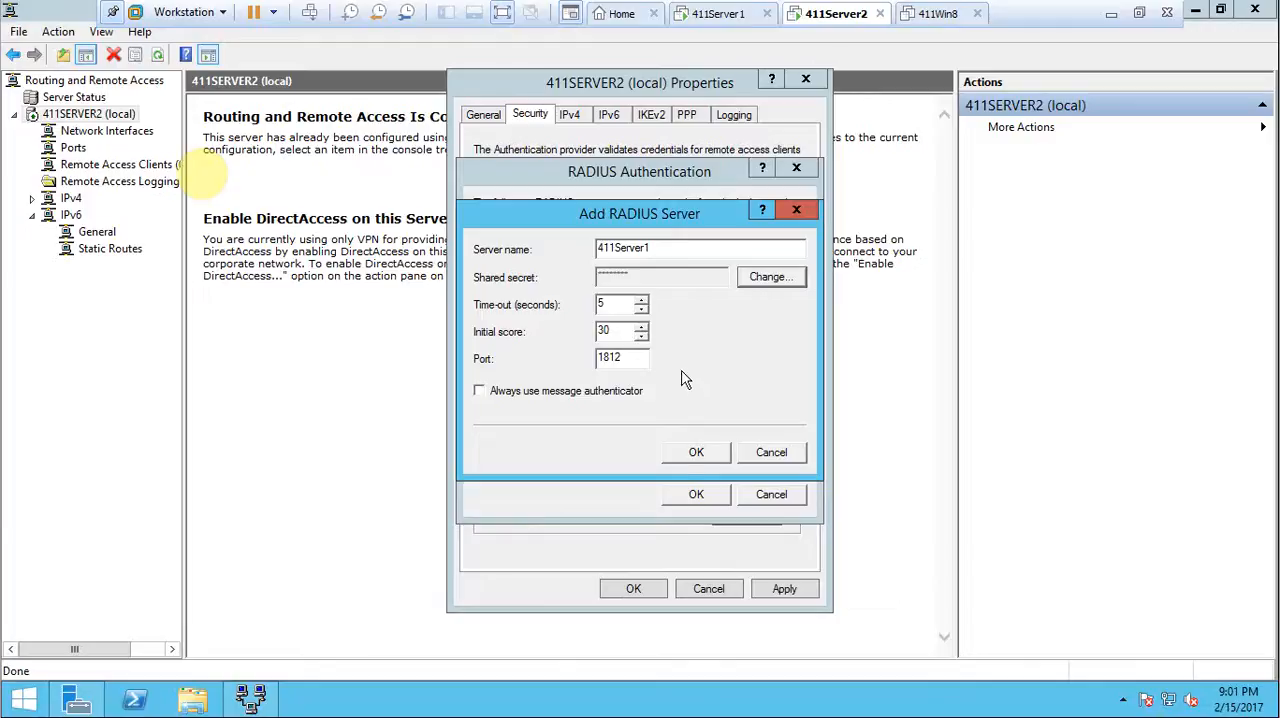
left_click(696, 452)
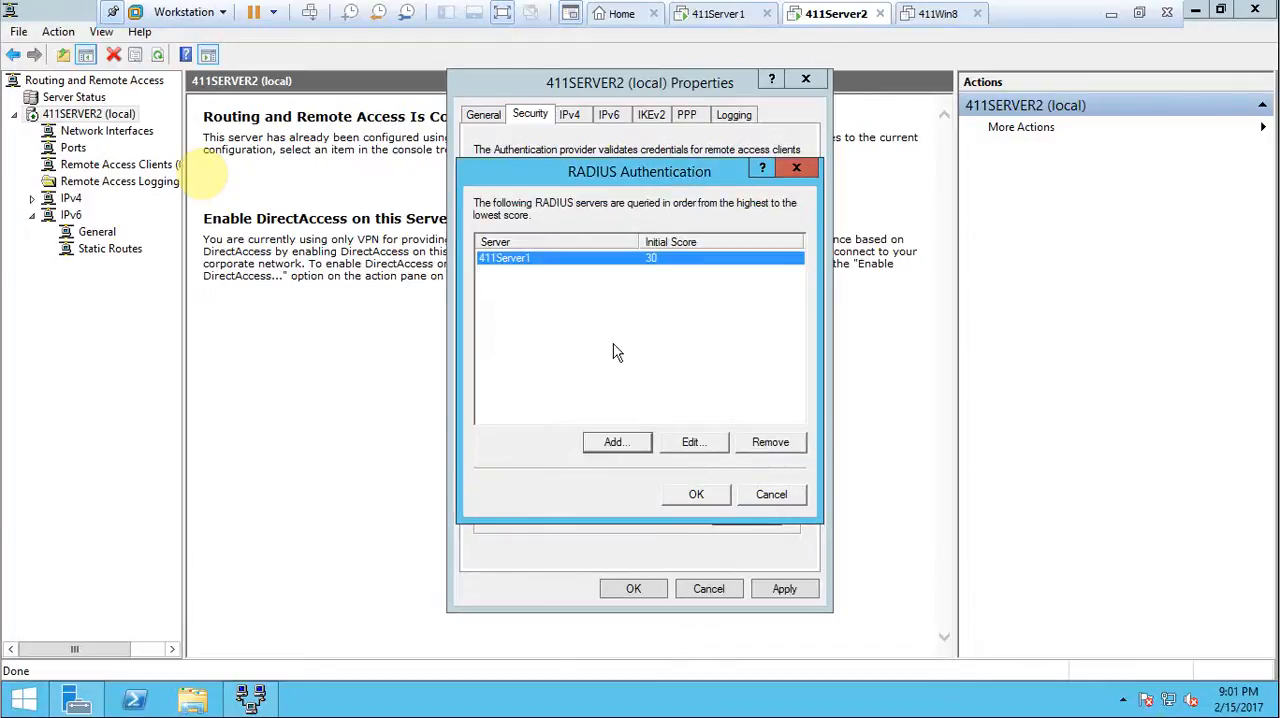
left_click(696, 498)
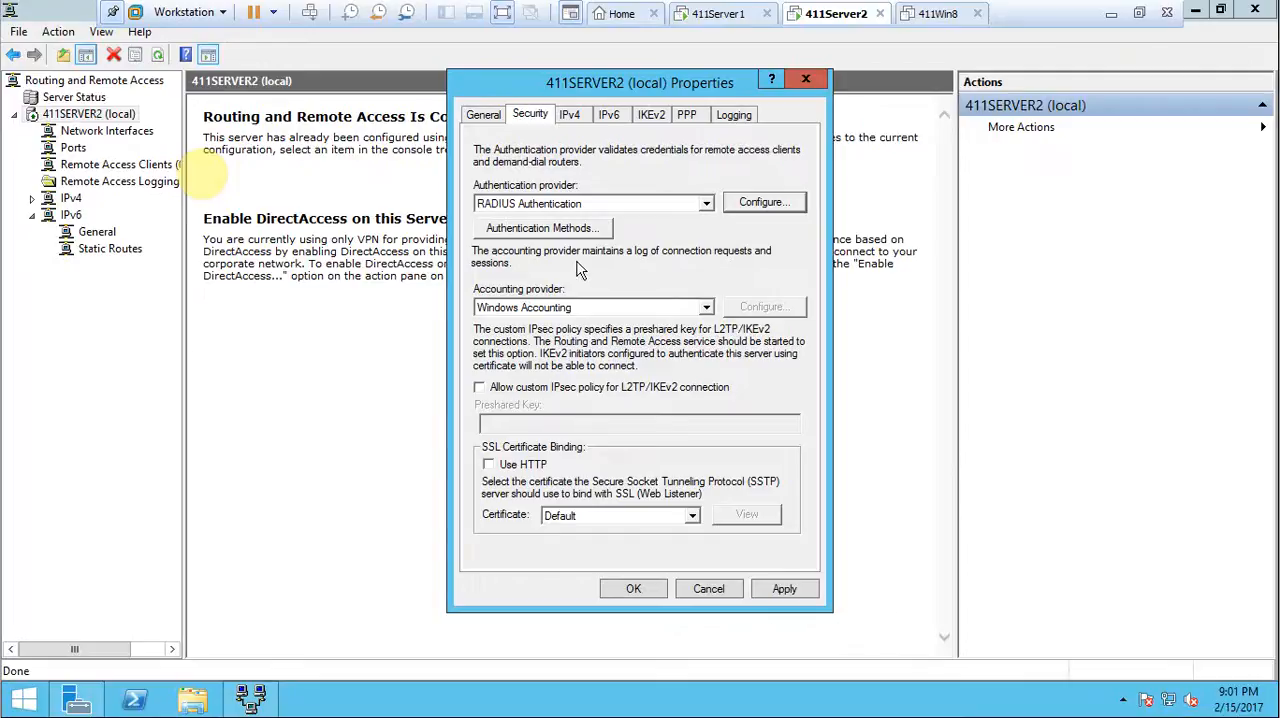
Save the 411SERVER2 properties and restart its Routing and Remote Access service.
left_click(661, 588)
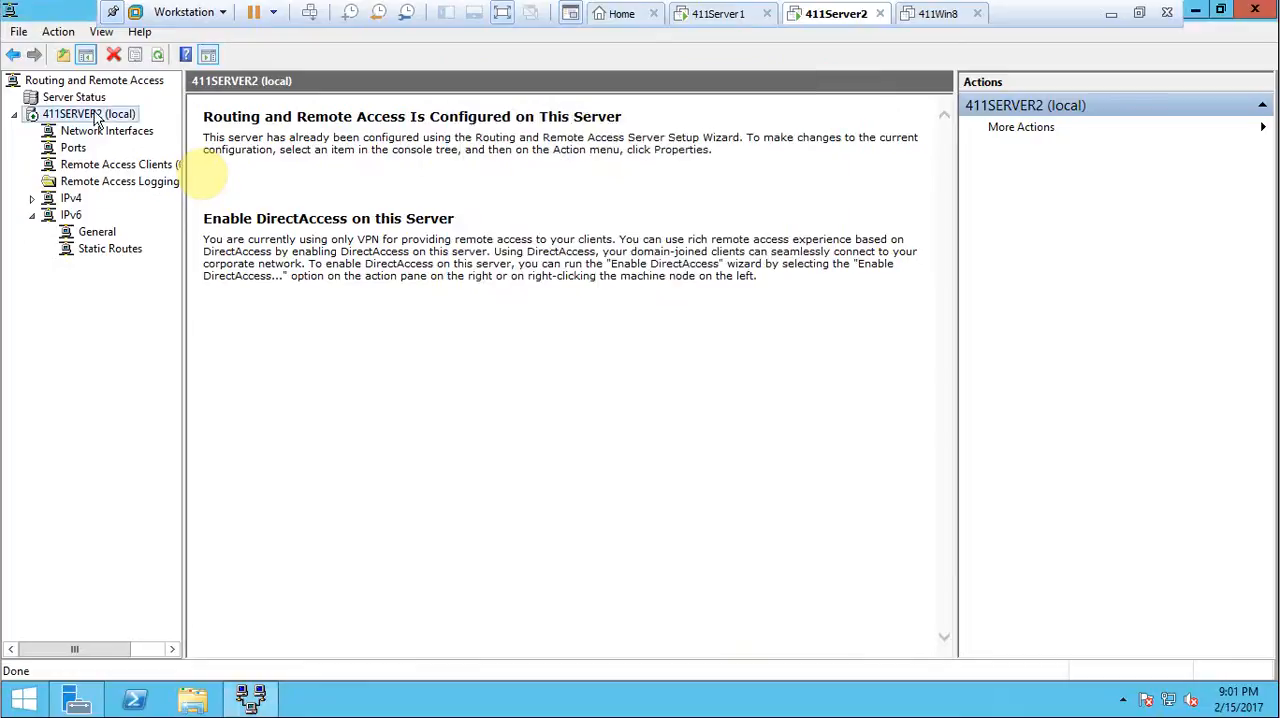
right_click(97, 118)
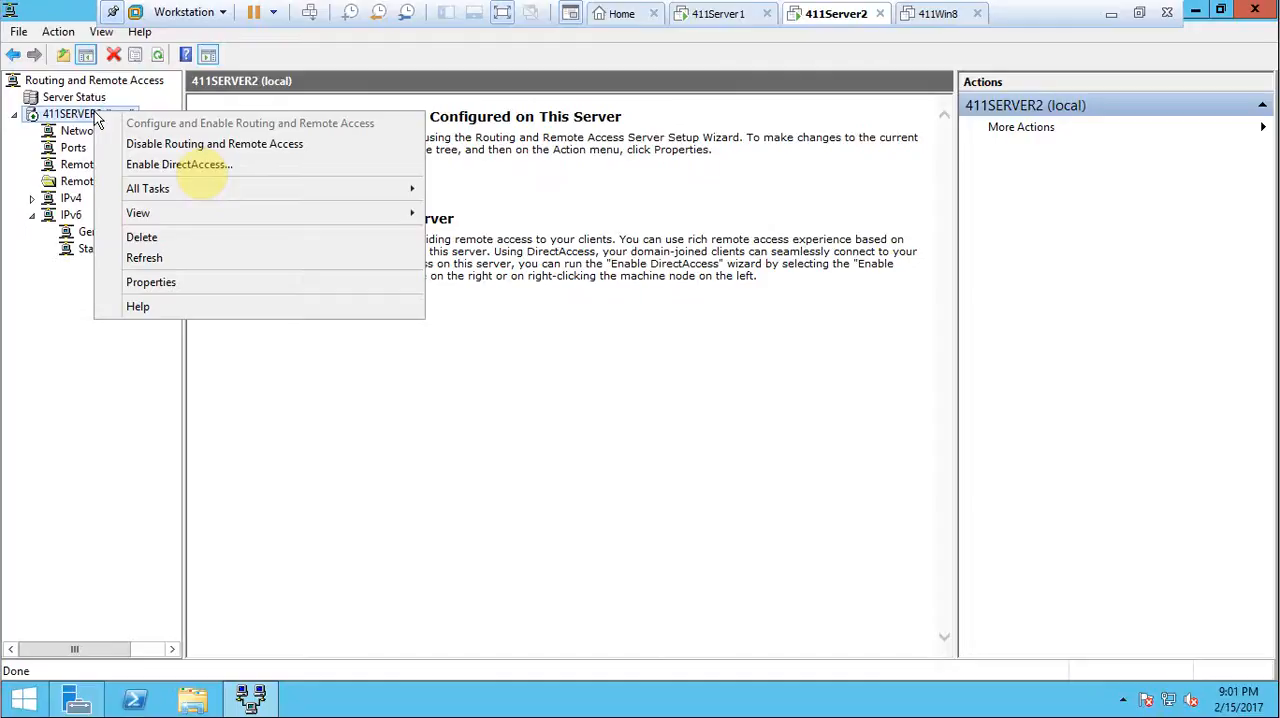
mouse_move(157, 197)
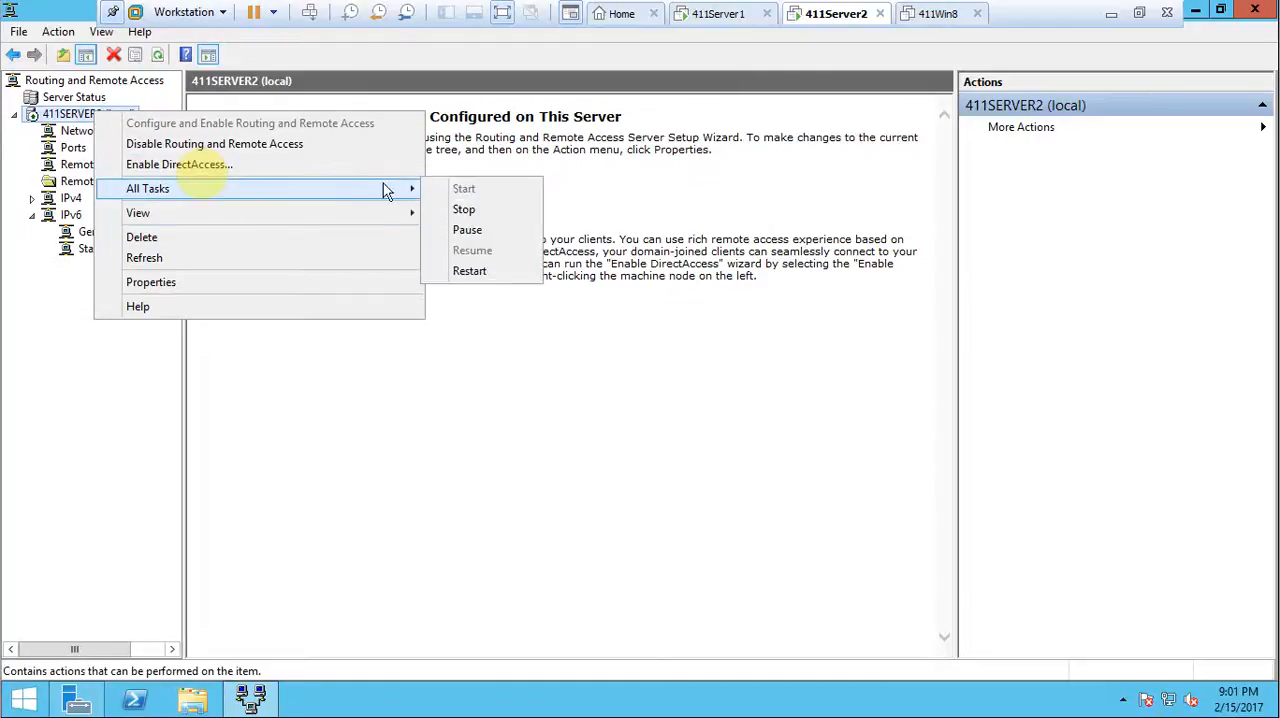
left_click(483, 274)
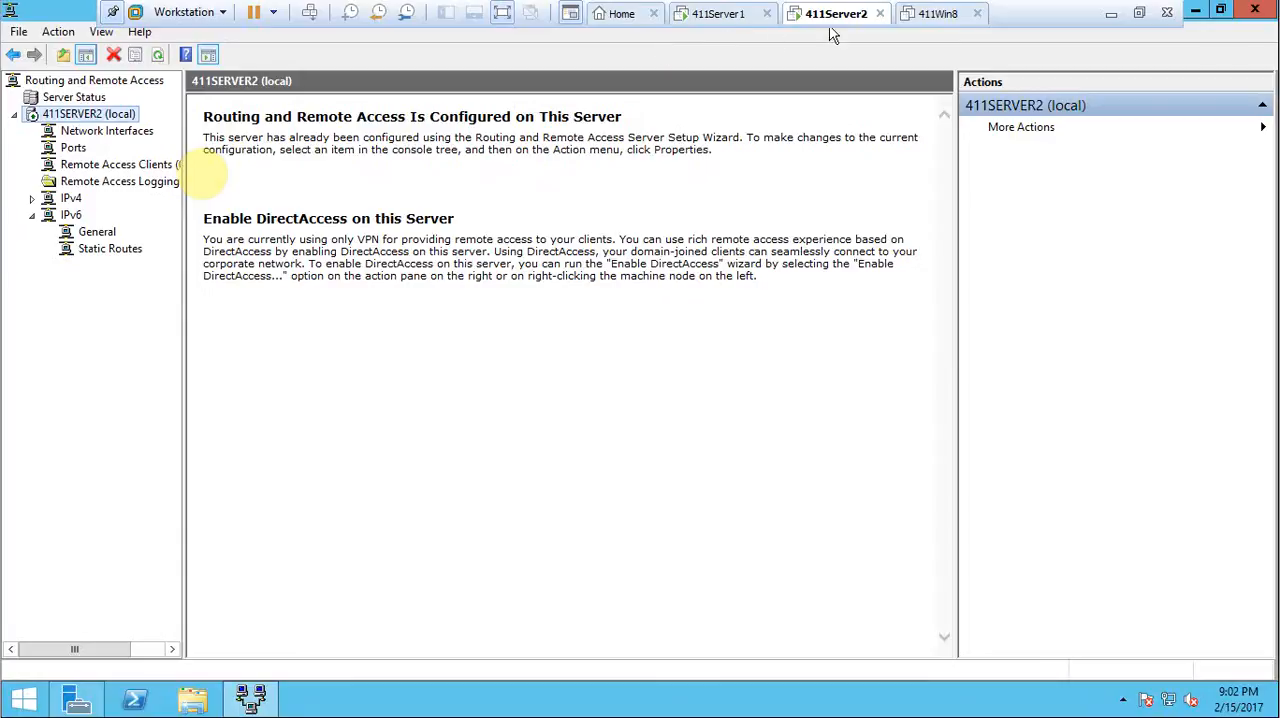
Switch to the 411Win8 virtual machine and power it on.
left_click(932, 13)
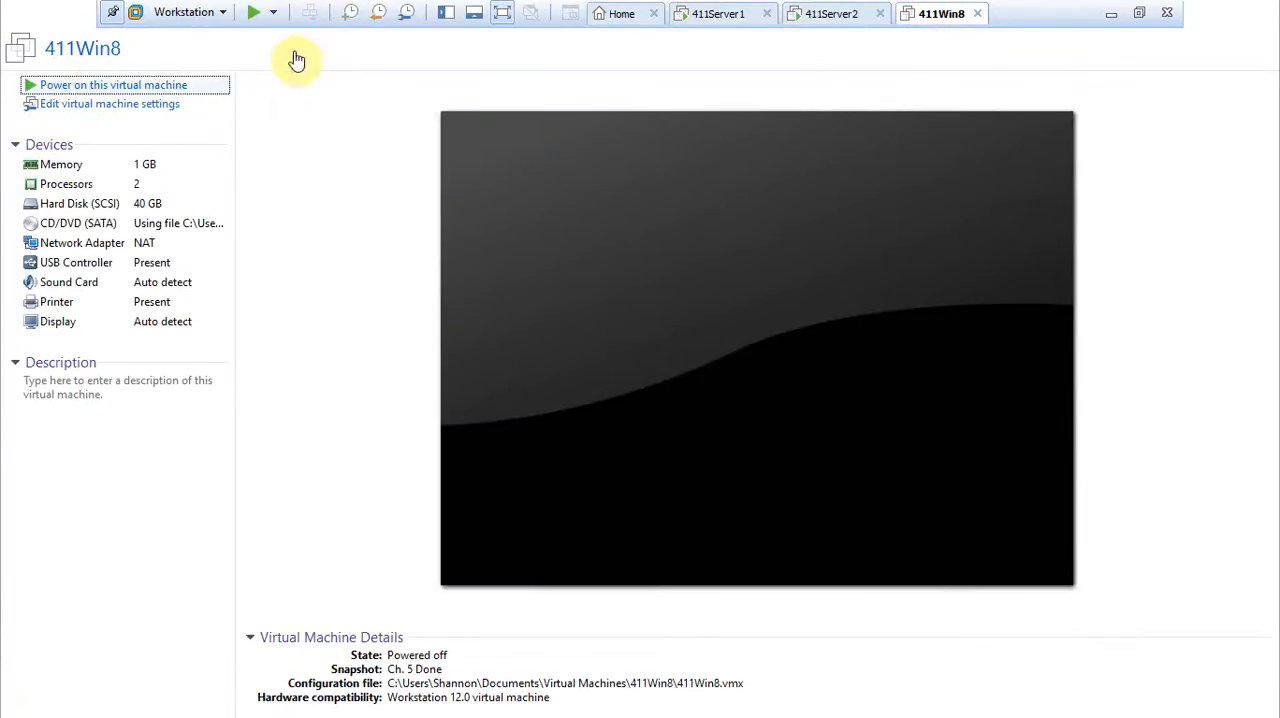
left_click(114, 86)
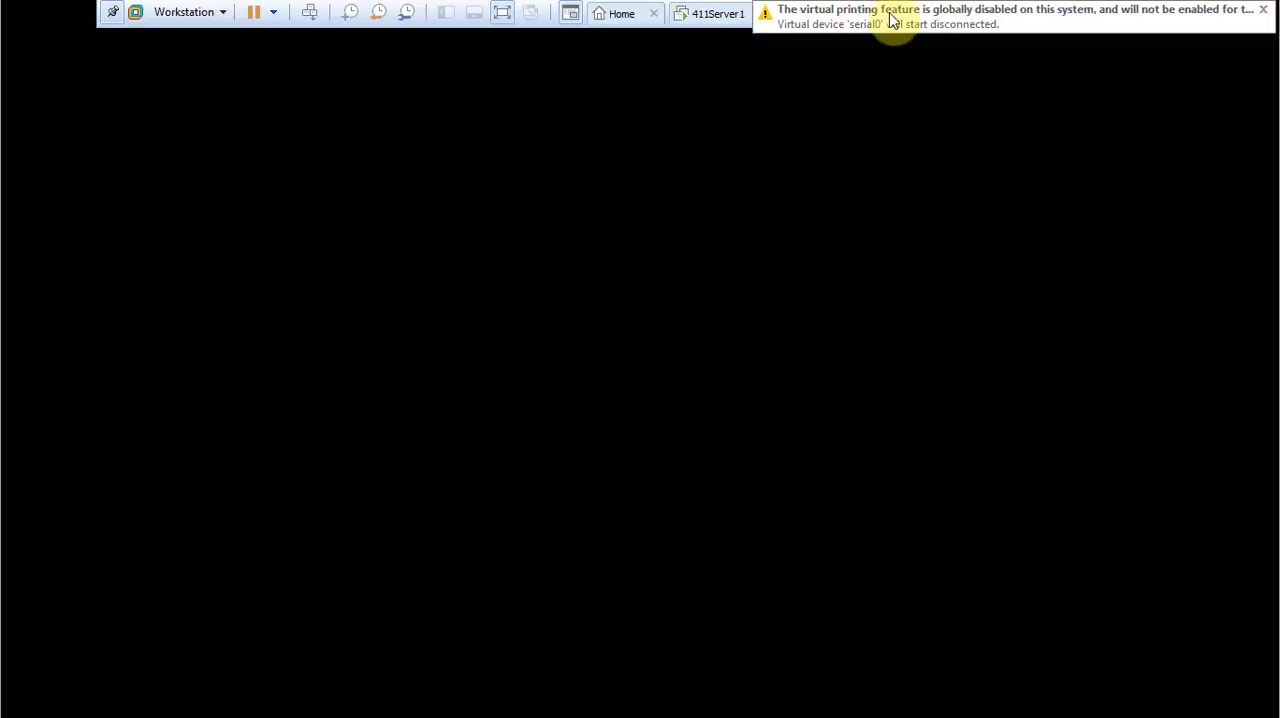
left_click(310, 13)
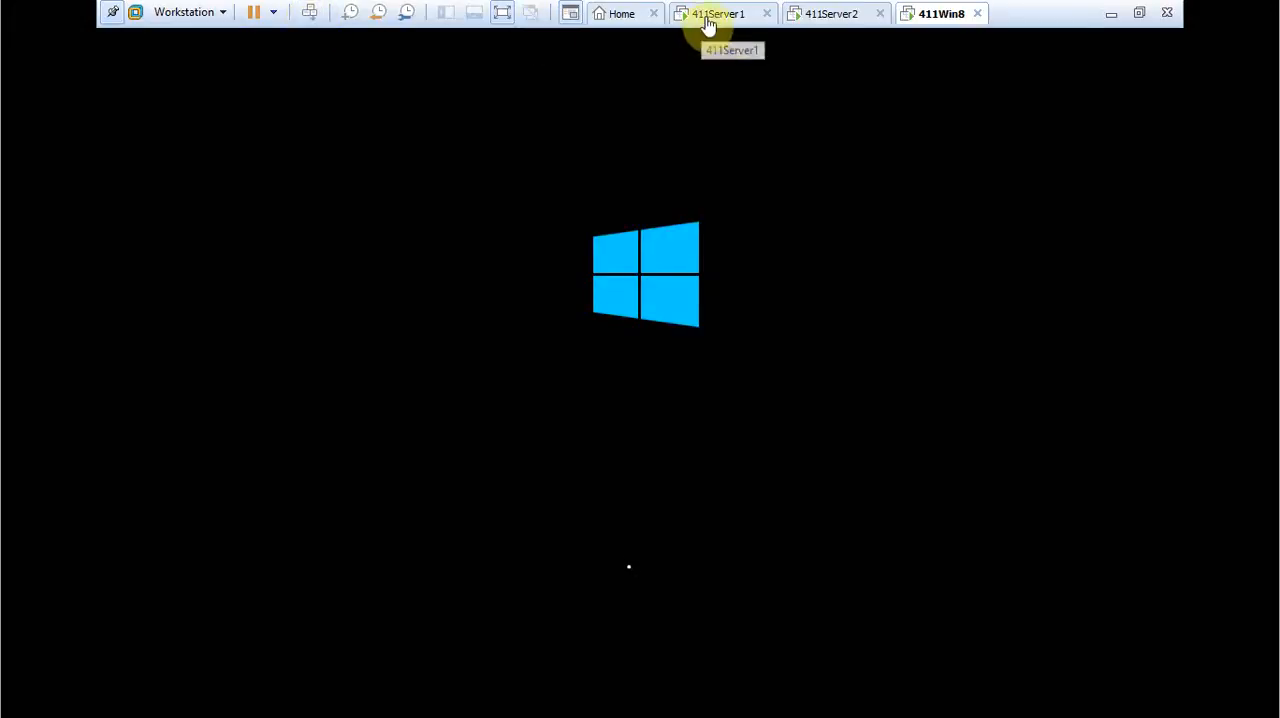
left_click(816, 14)
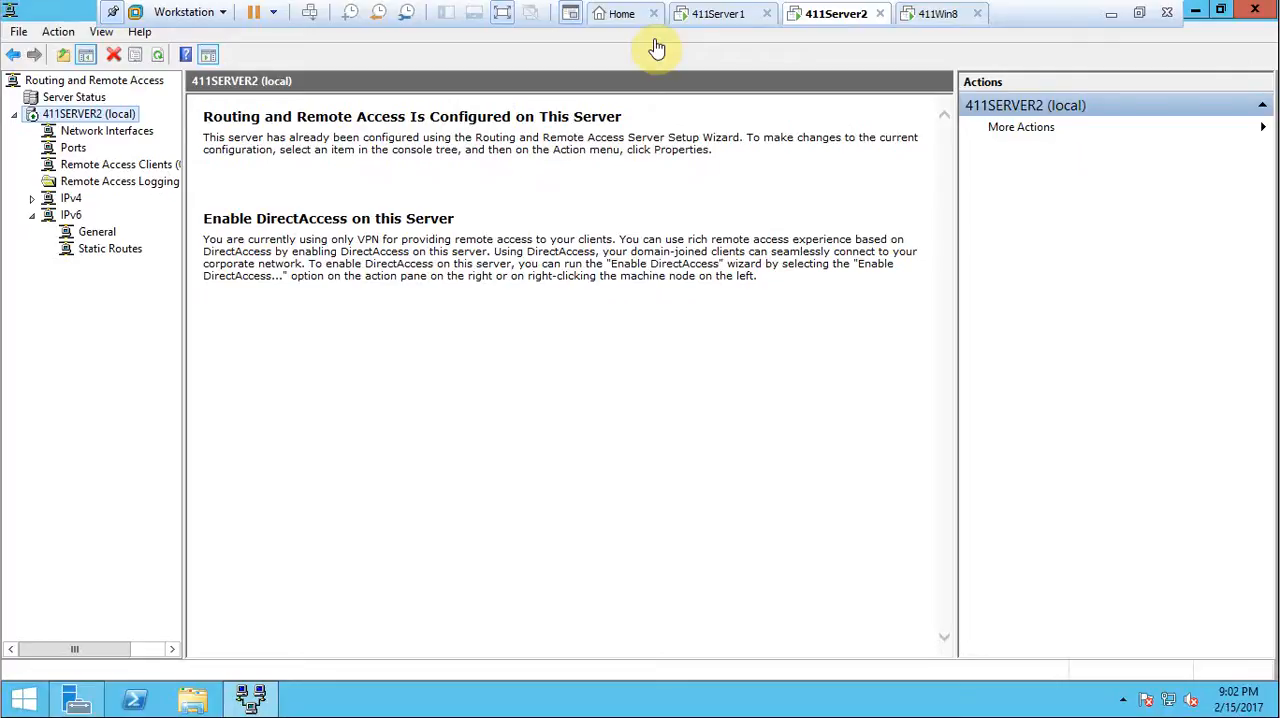
left_click(938, 13)
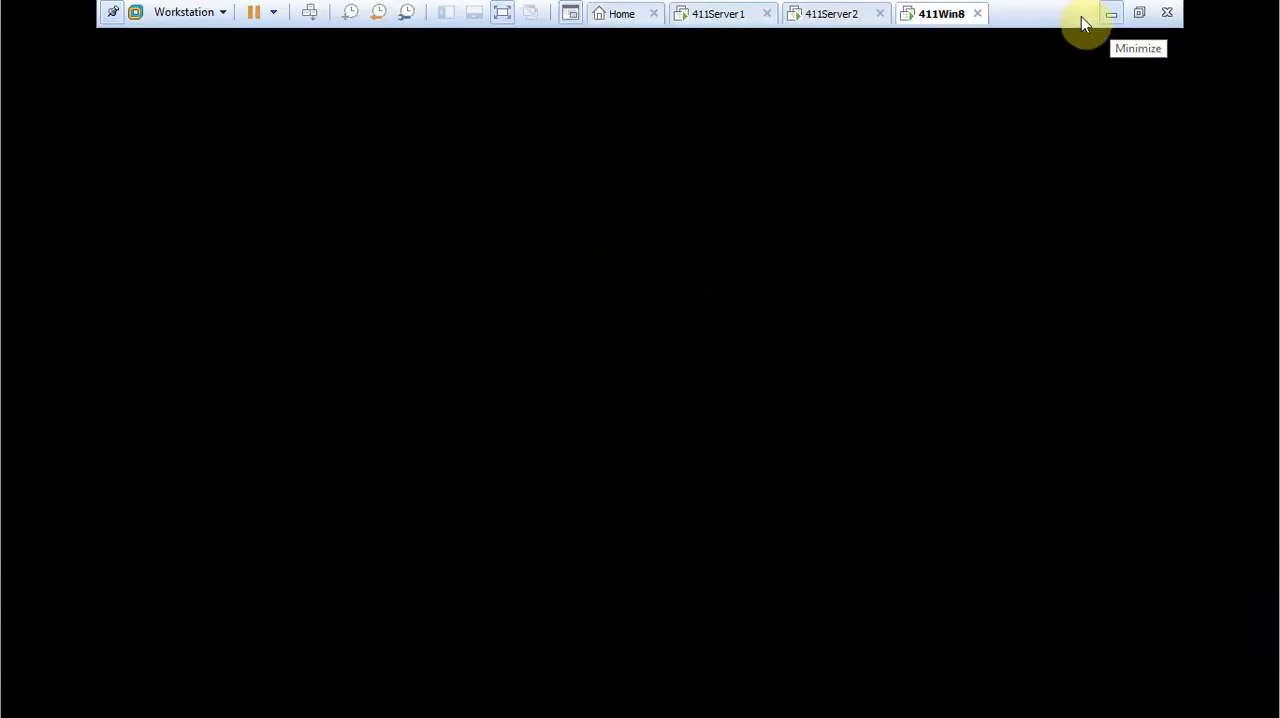
left_click(1111, 14)
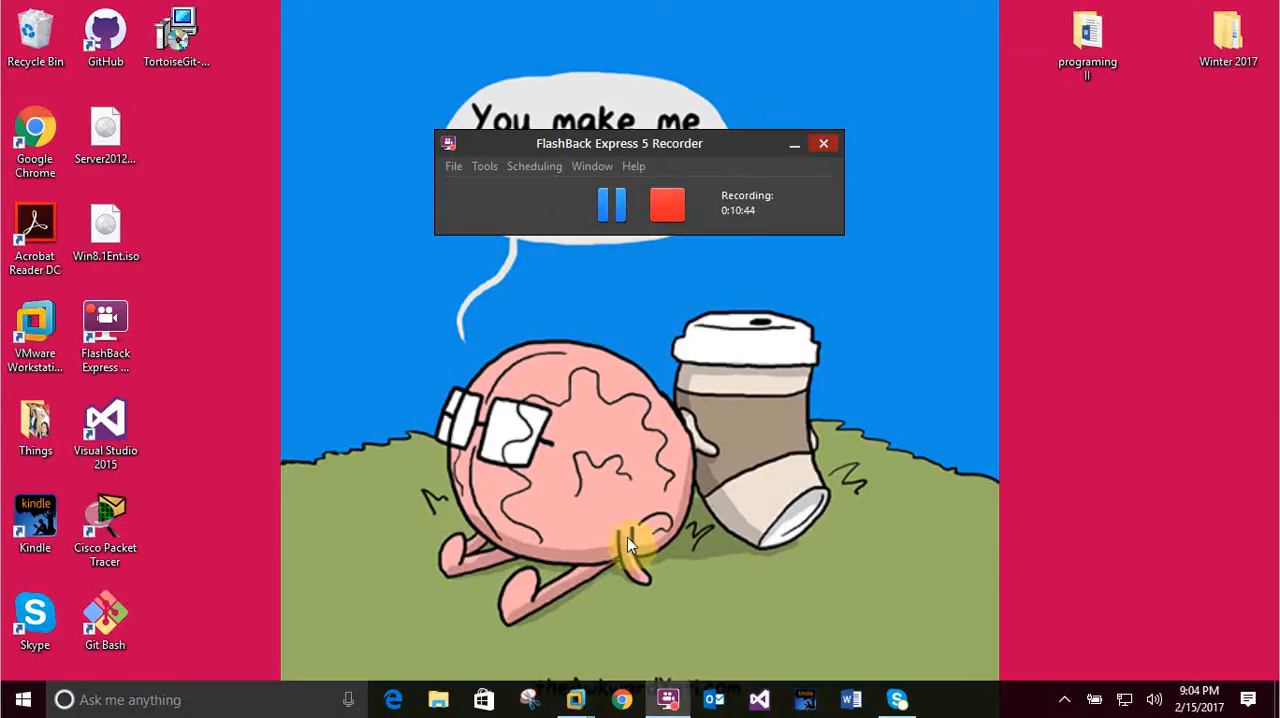
left_click(575, 706)
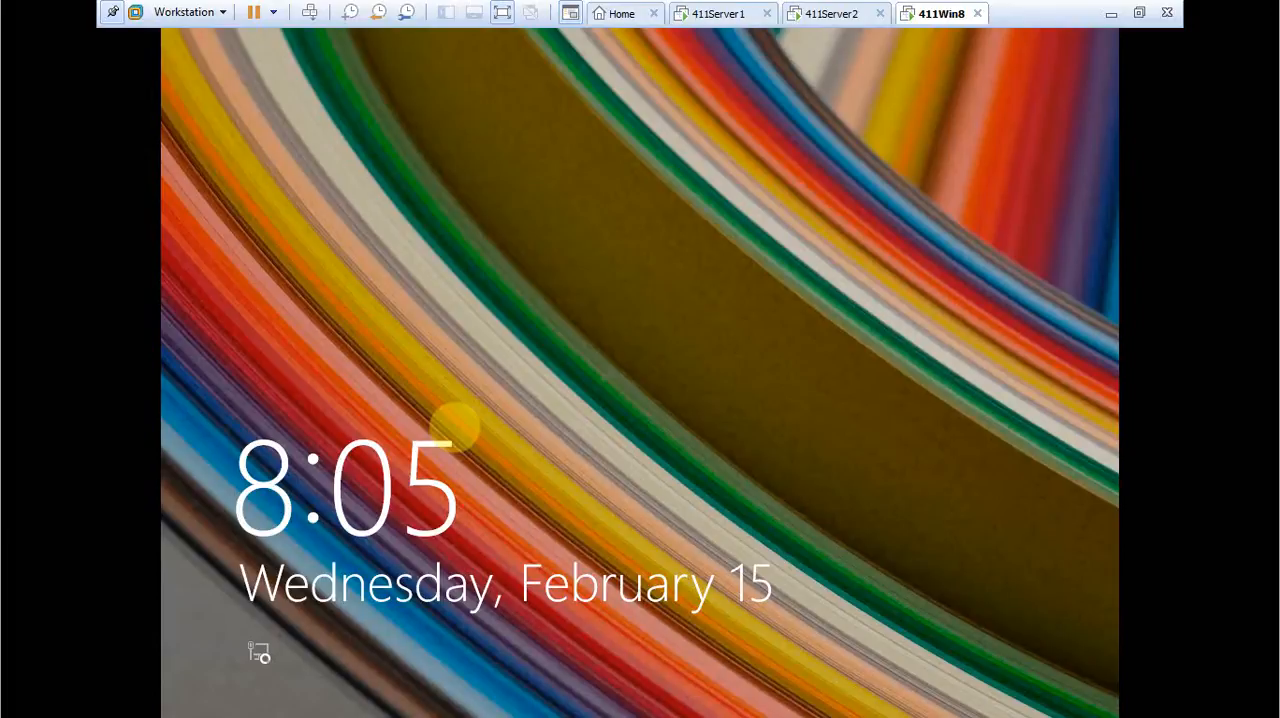
Sign in to 411Win8 with the 411DOM1 domain Administrator account by entering the account password.
left_click(455, 427)
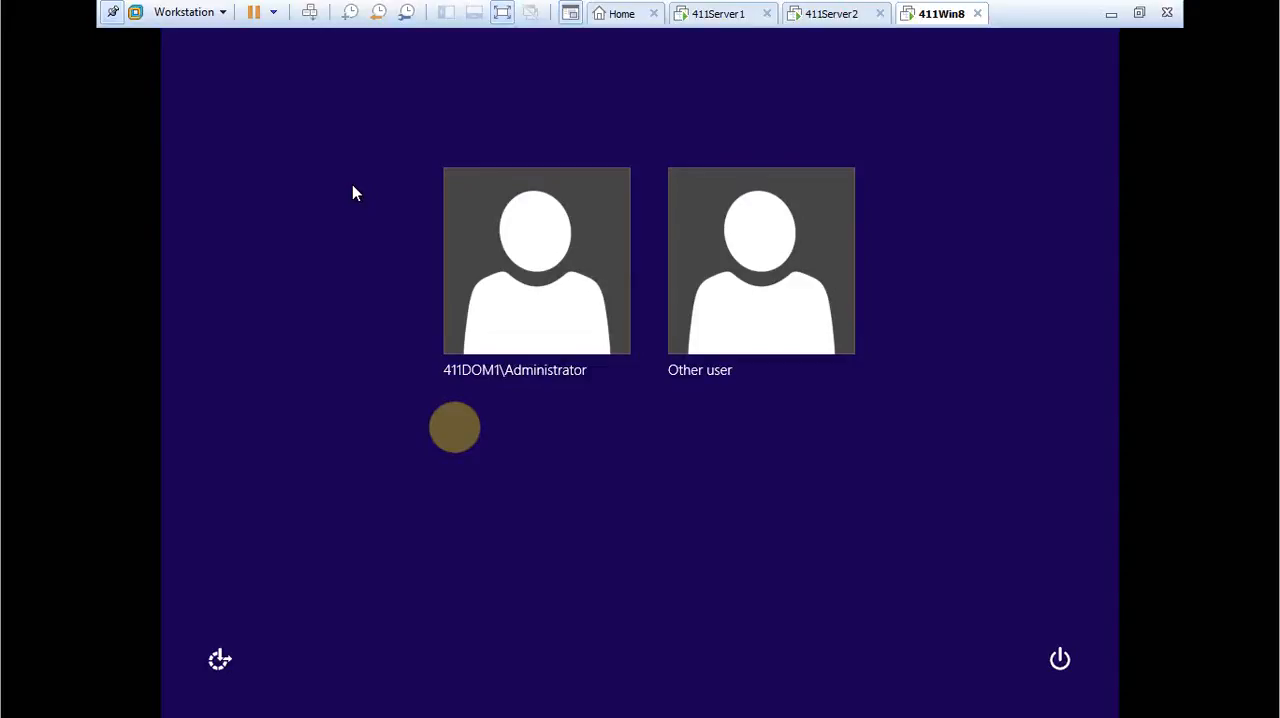
left_click(523, 310)
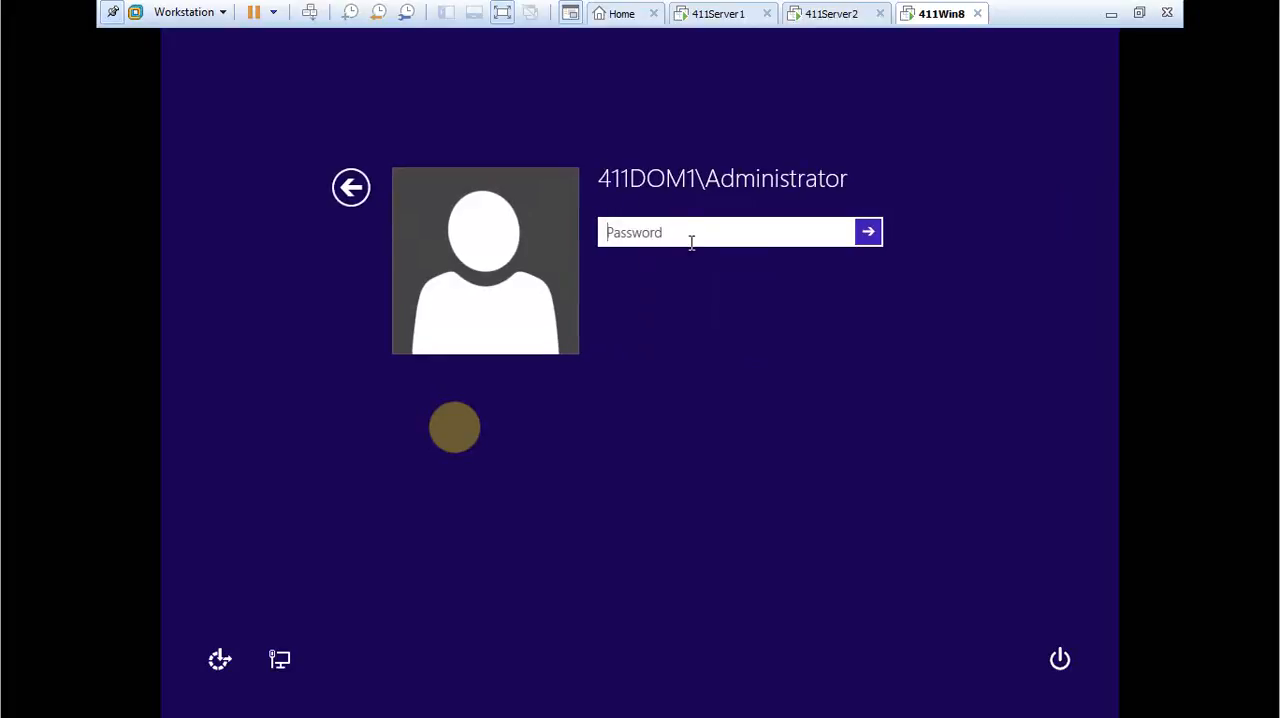
type("••••••••••")
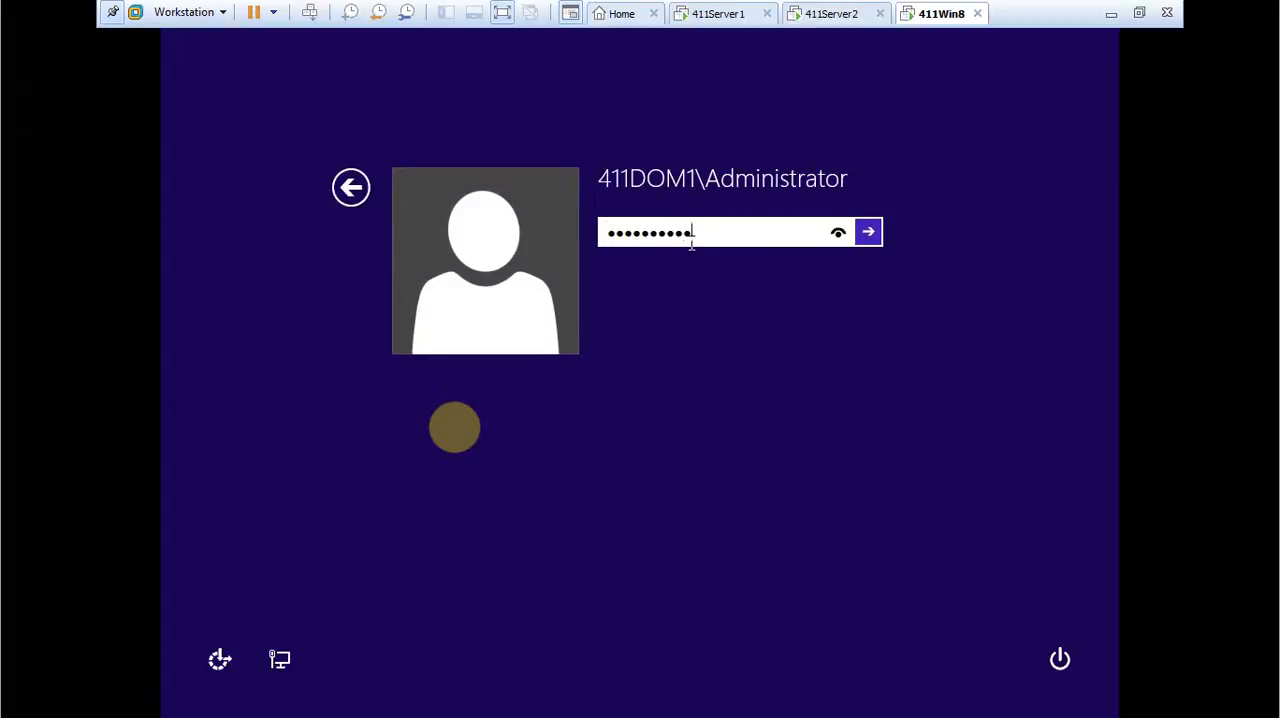
key("Return")
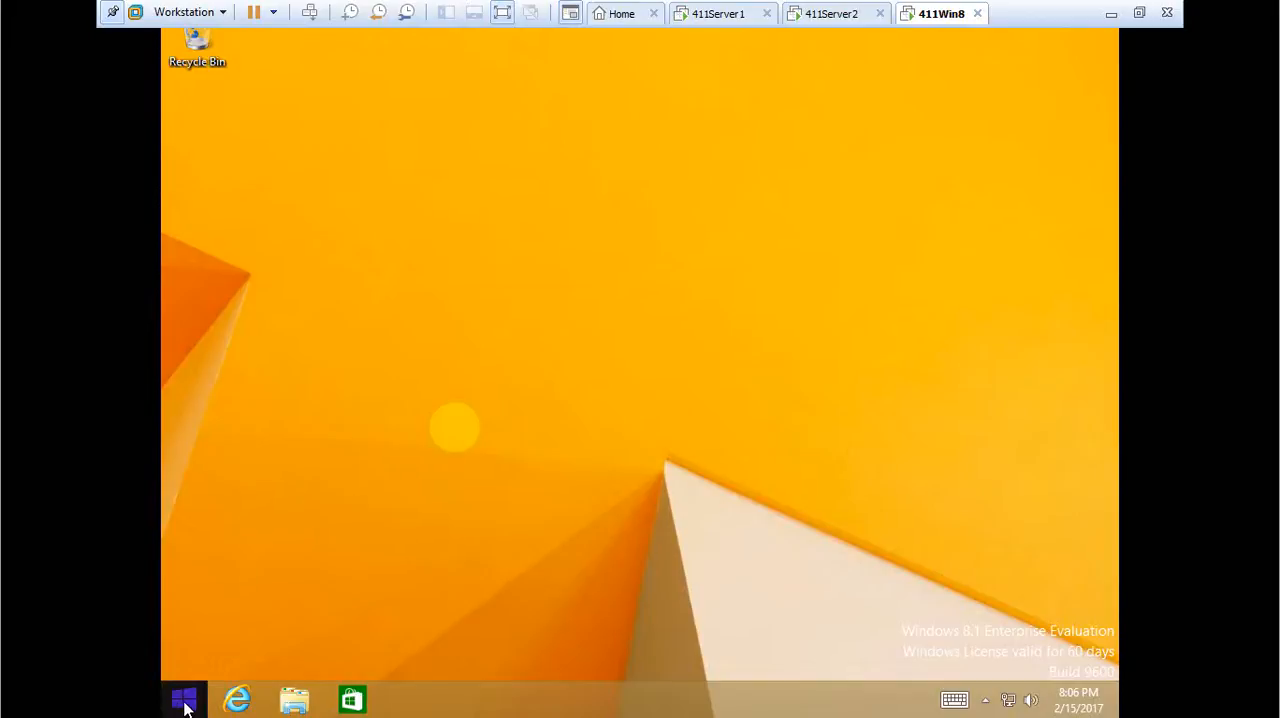
Start setting up a new workplace connection in the Network and Sharing Center that uses the Internet connection (VPN).
right_click(1010, 703)
left_click(990, 689)
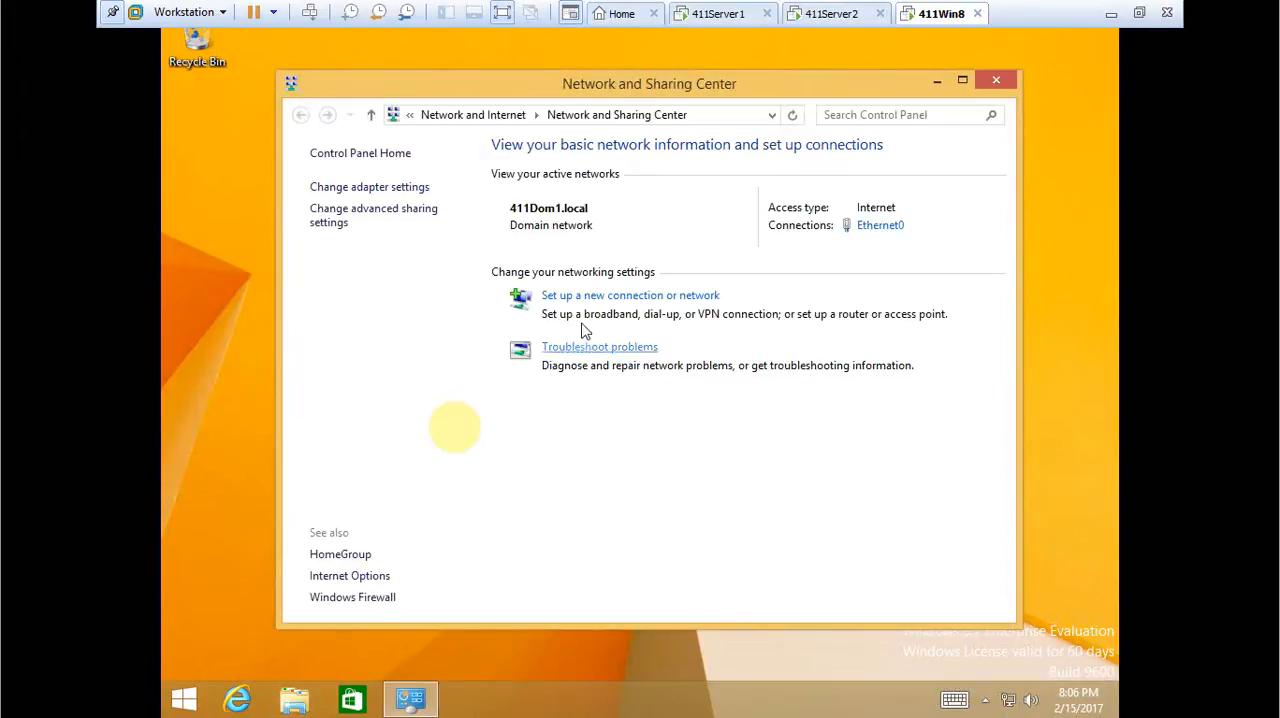
left_click(573, 298)
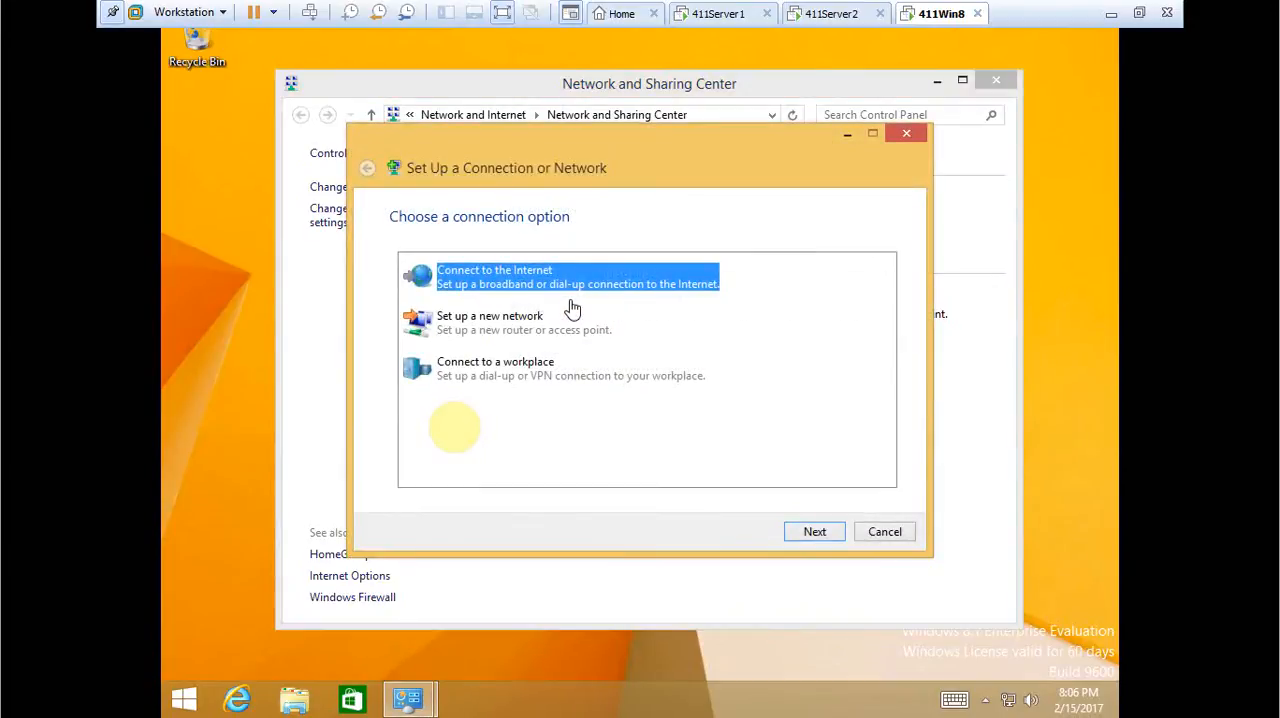
left_click(503, 371)
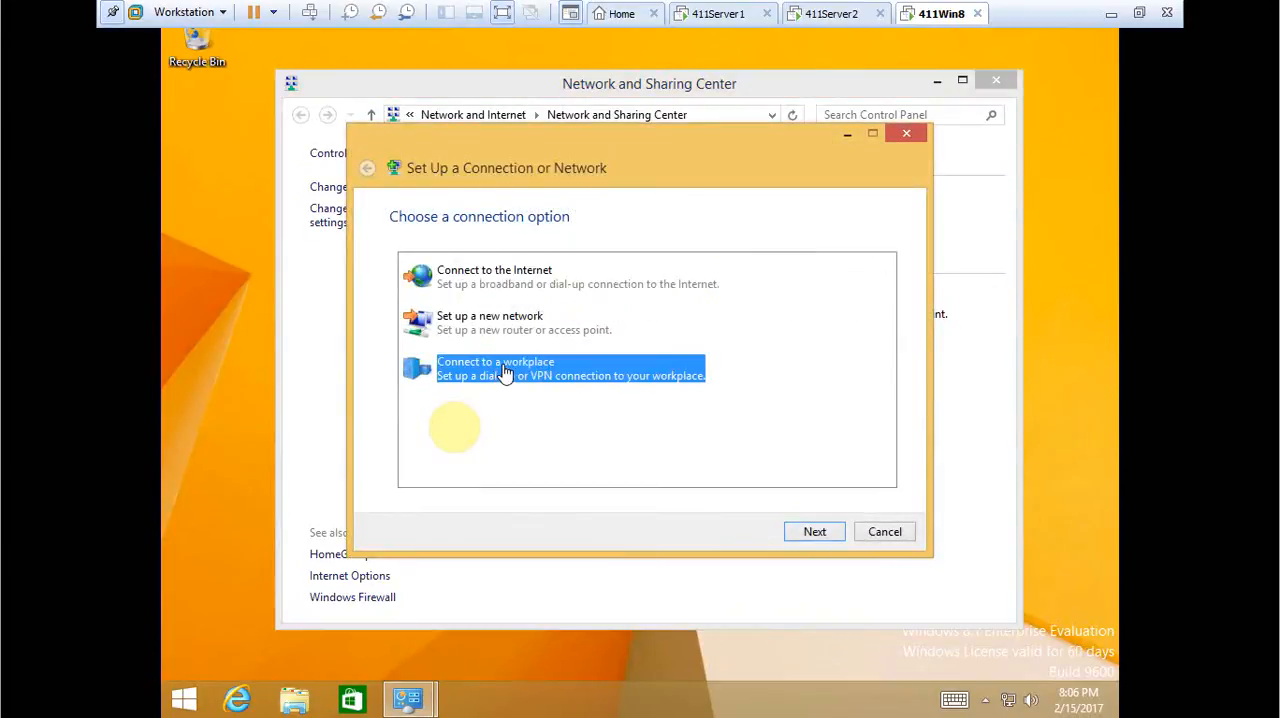
left_click(815, 533)
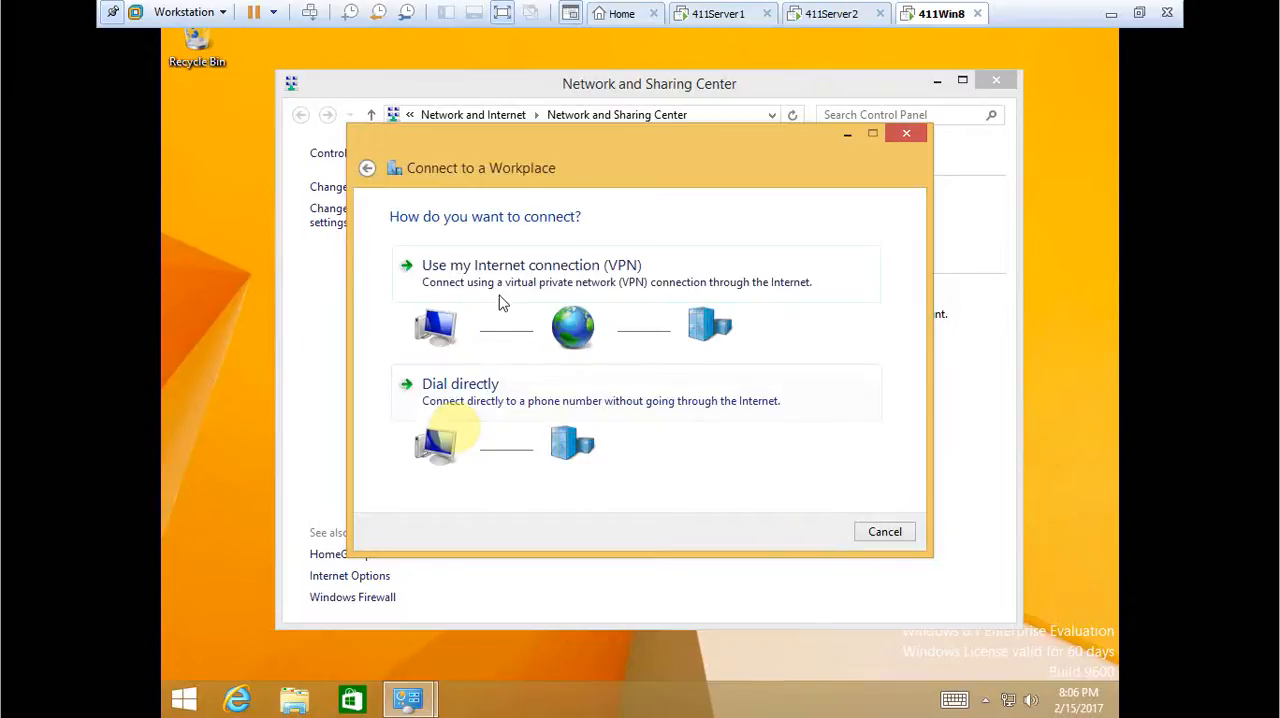
left_click(493, 285)
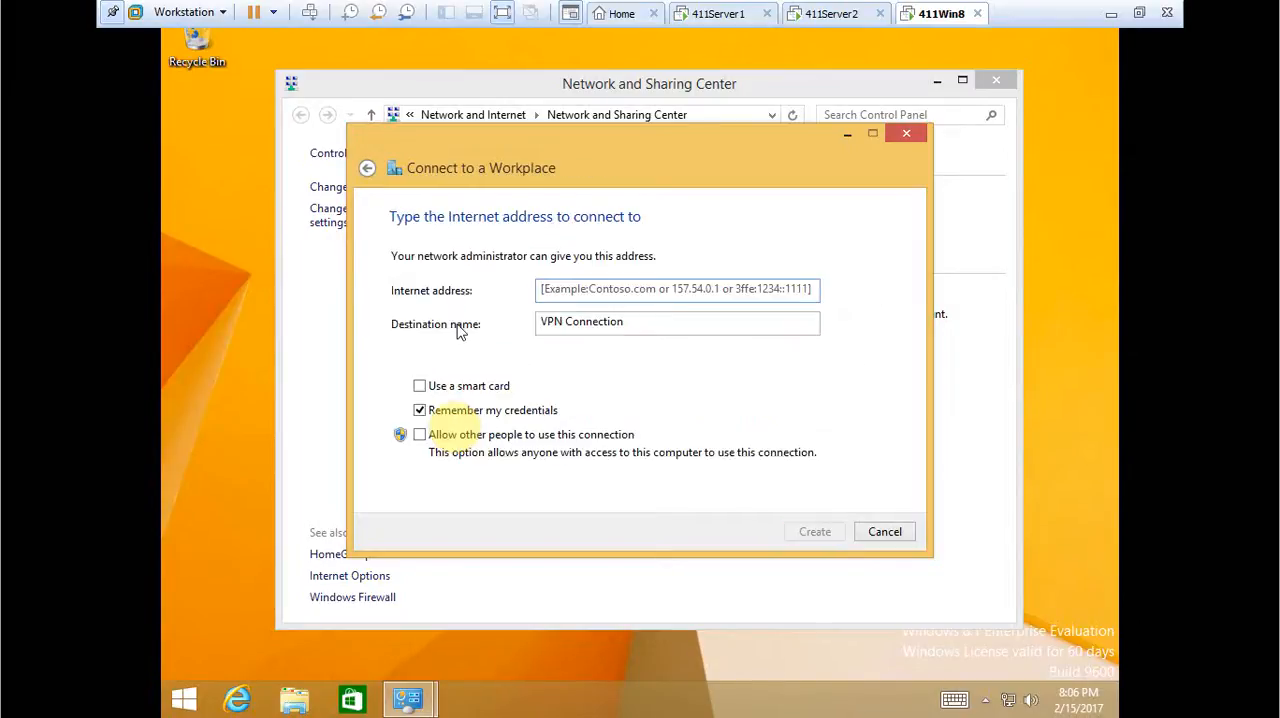
Enter 10.11.1.2 as the Internet address of the VPN connection.
left_click(572, 288)
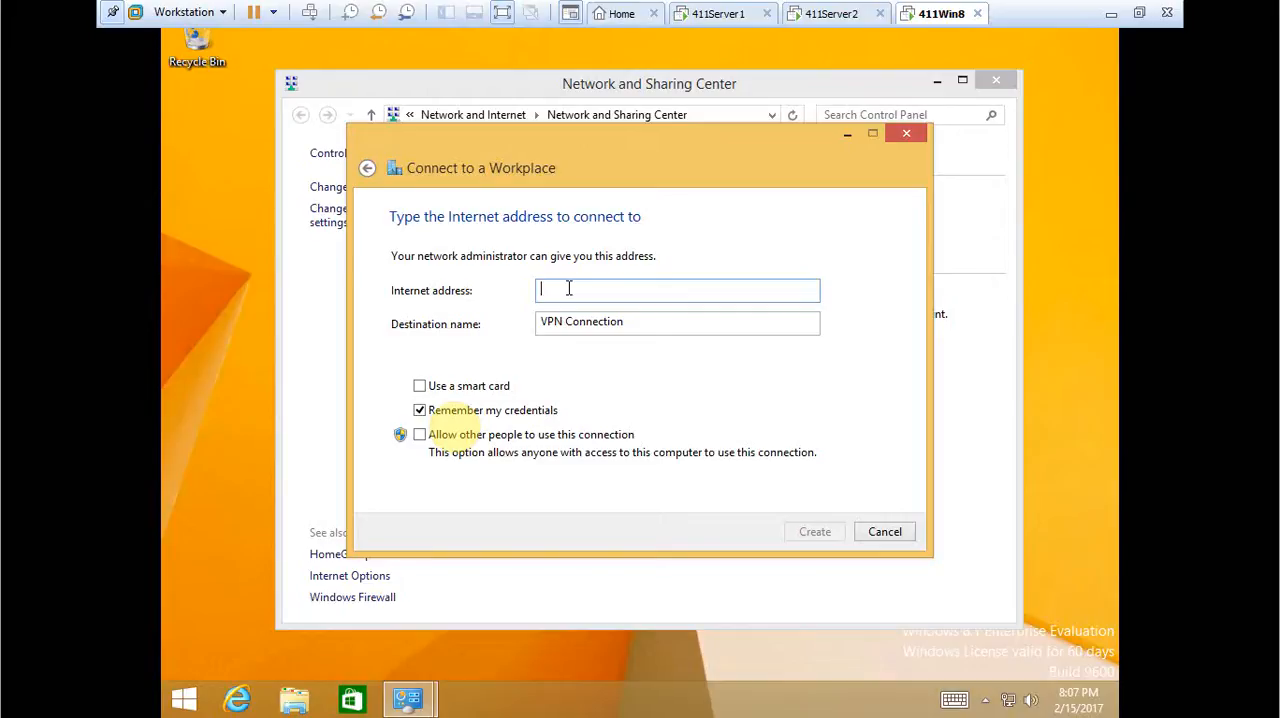
type("10.11.1.2")
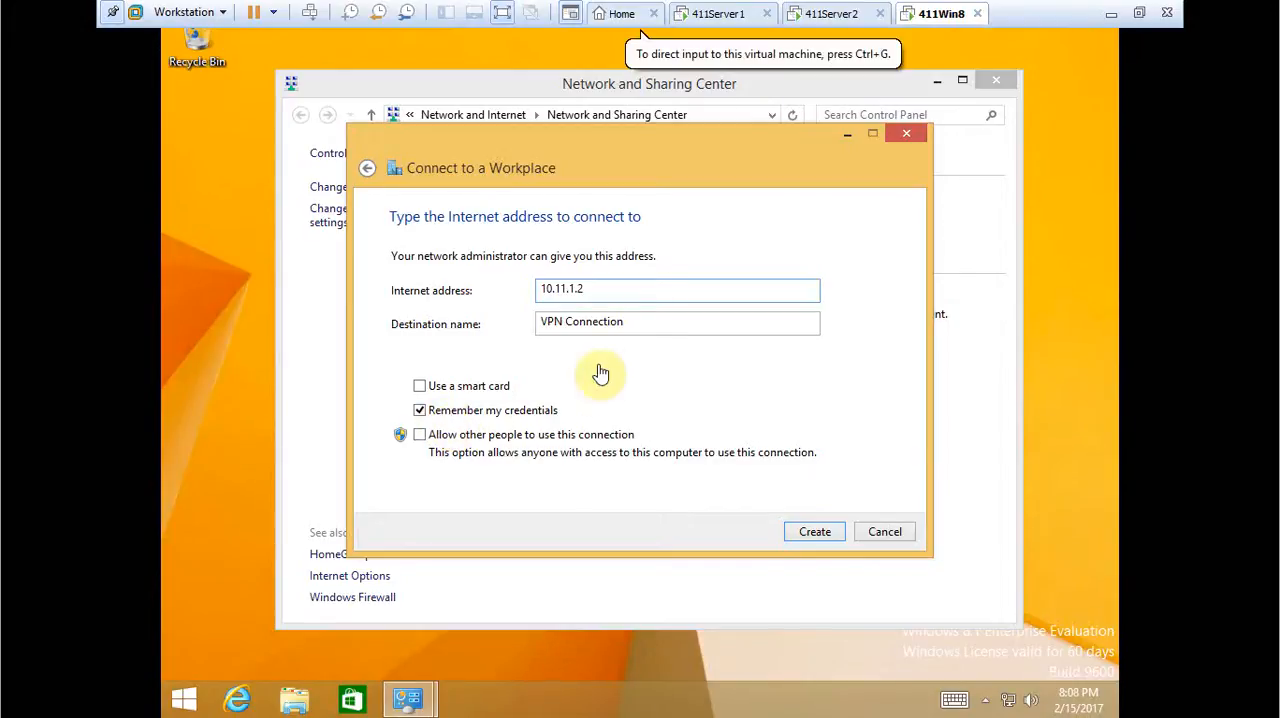
Switch to 411Server2 and look up the IP address of its Ethernet1 interface in the IPv4 general list.
left_click(808, 14)
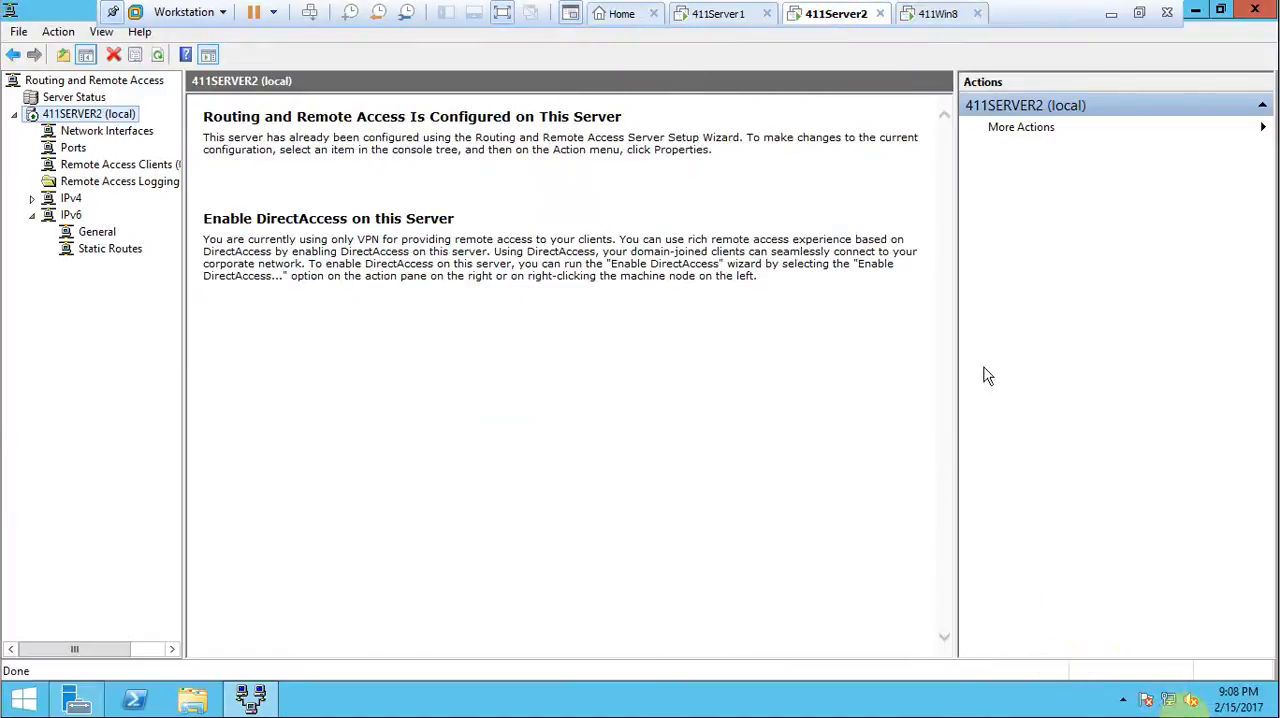
mouse_move(1180, 706)
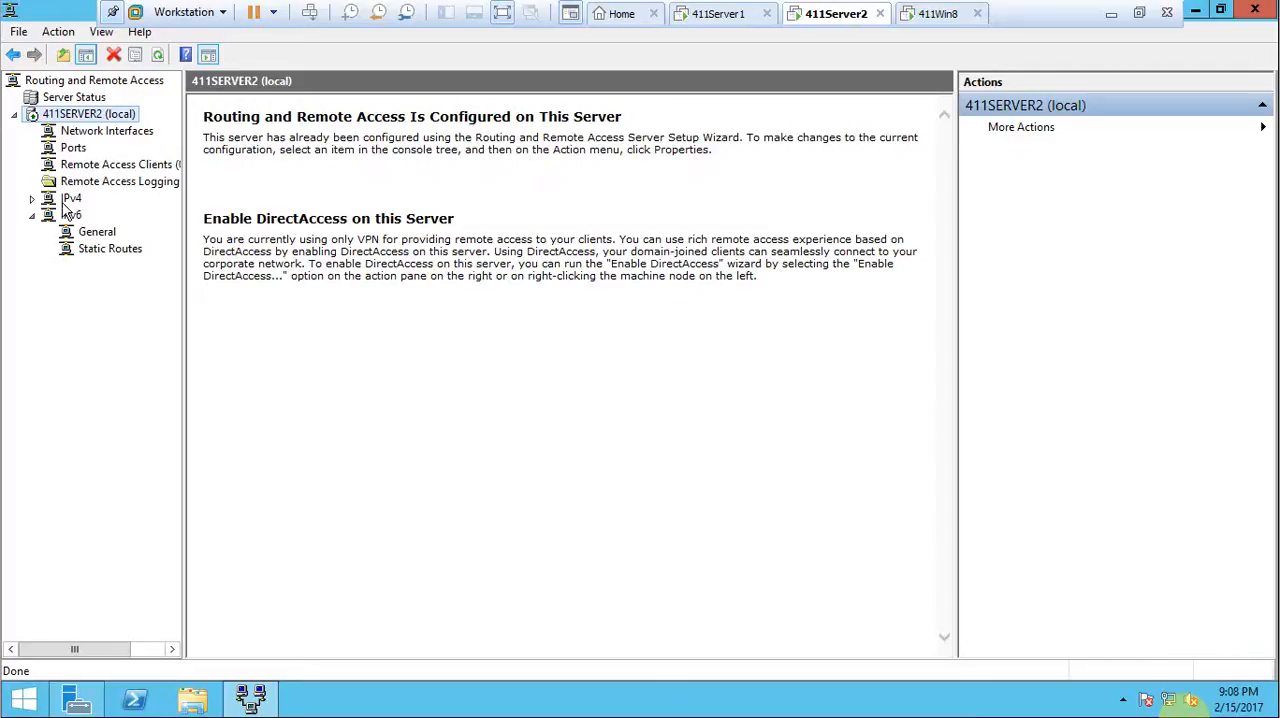
left_click(31, 198)
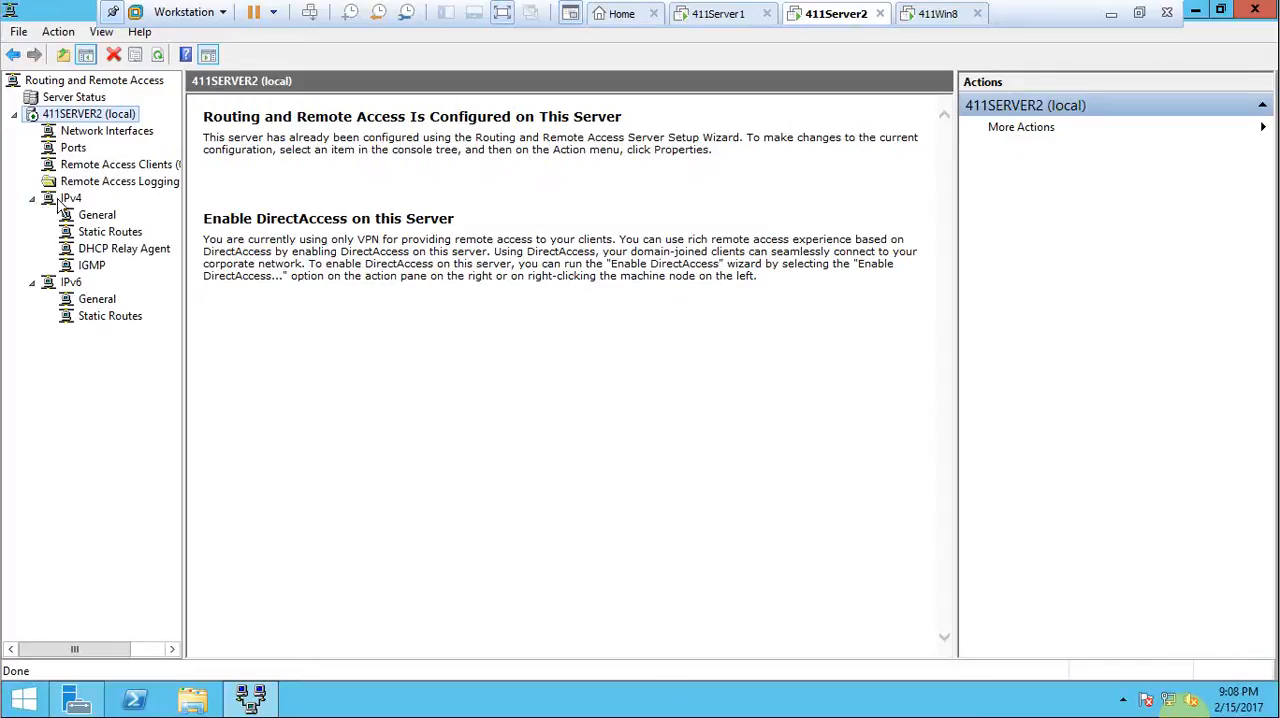
left_click(97, 234)
left_click(94, 219)
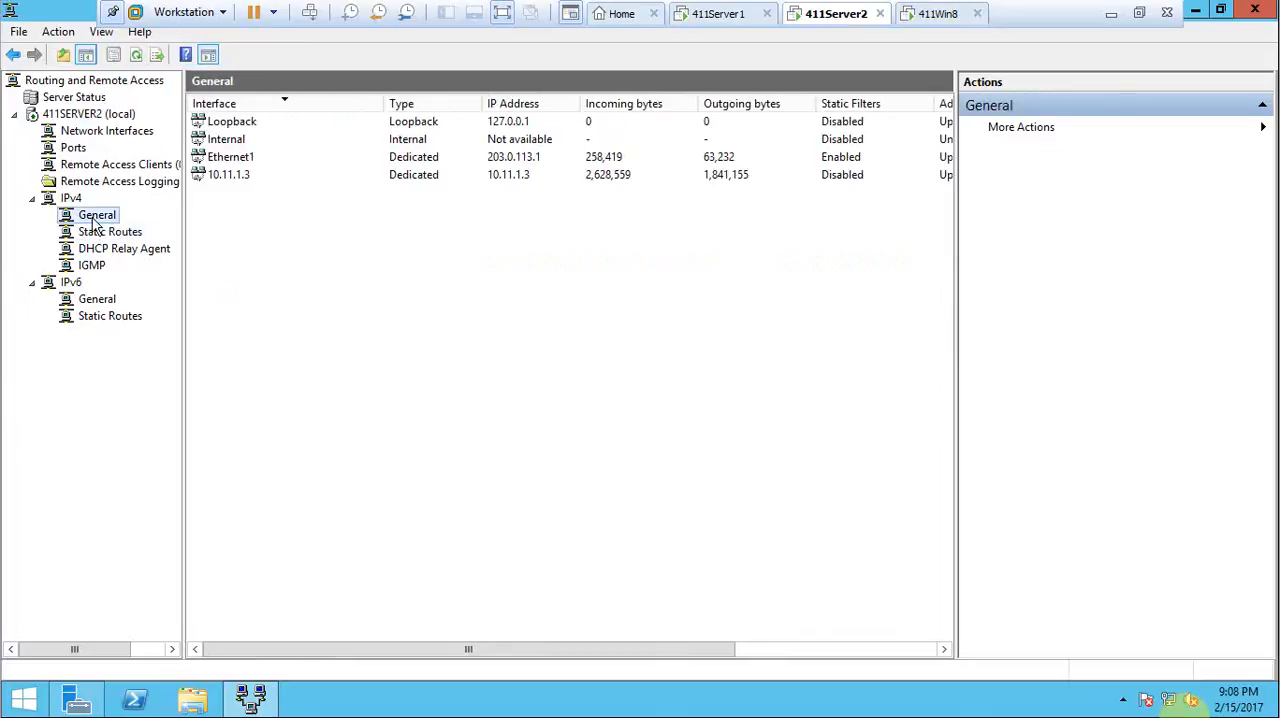
left_click(230, 166)
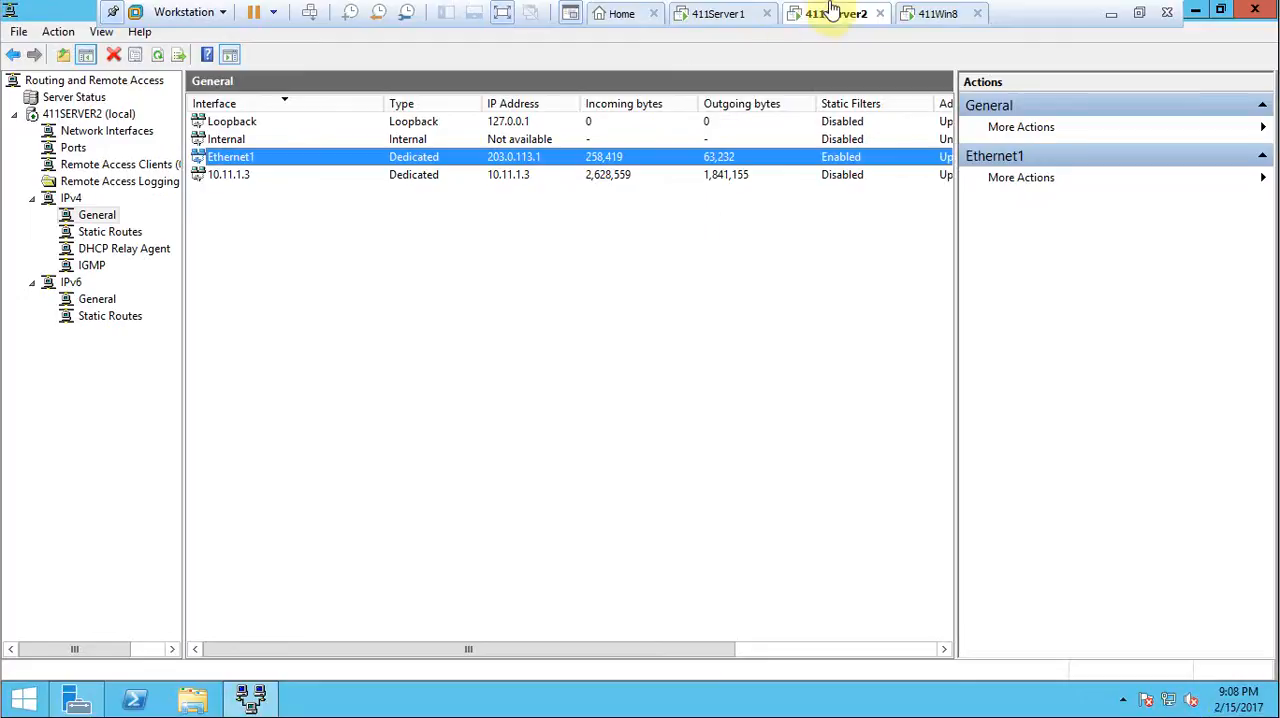
Return to 411Win8, set the VPN connection's Internet address to 203.0.113.1 and create the connection.
left_click(934, 14)
left_click(598, 288)
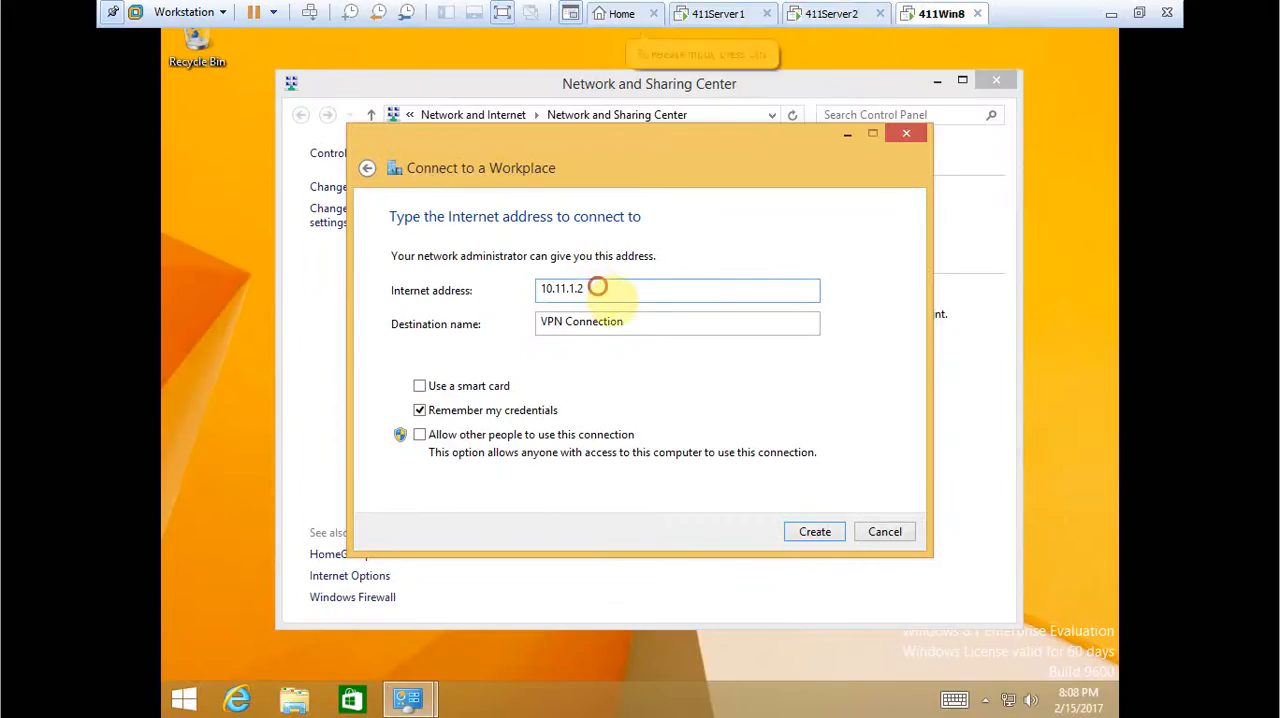
left_click_drag(660, 288, 415, 268)
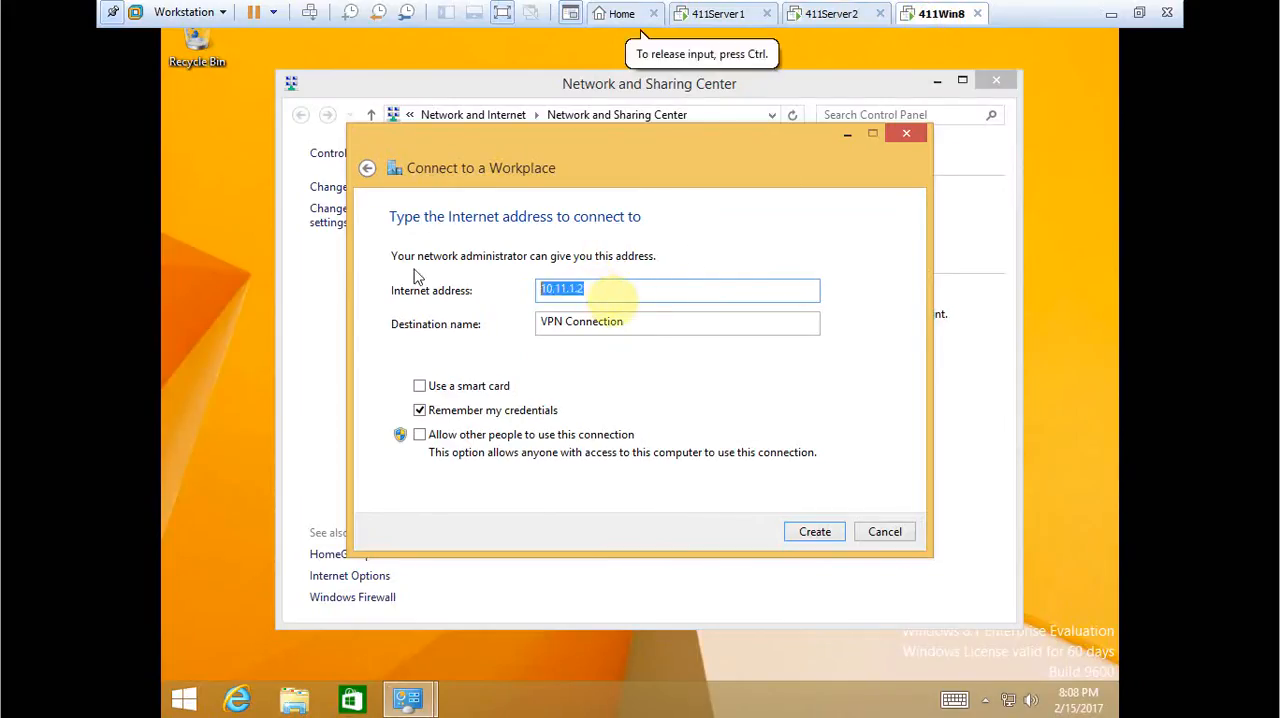
type("203.0.113.")
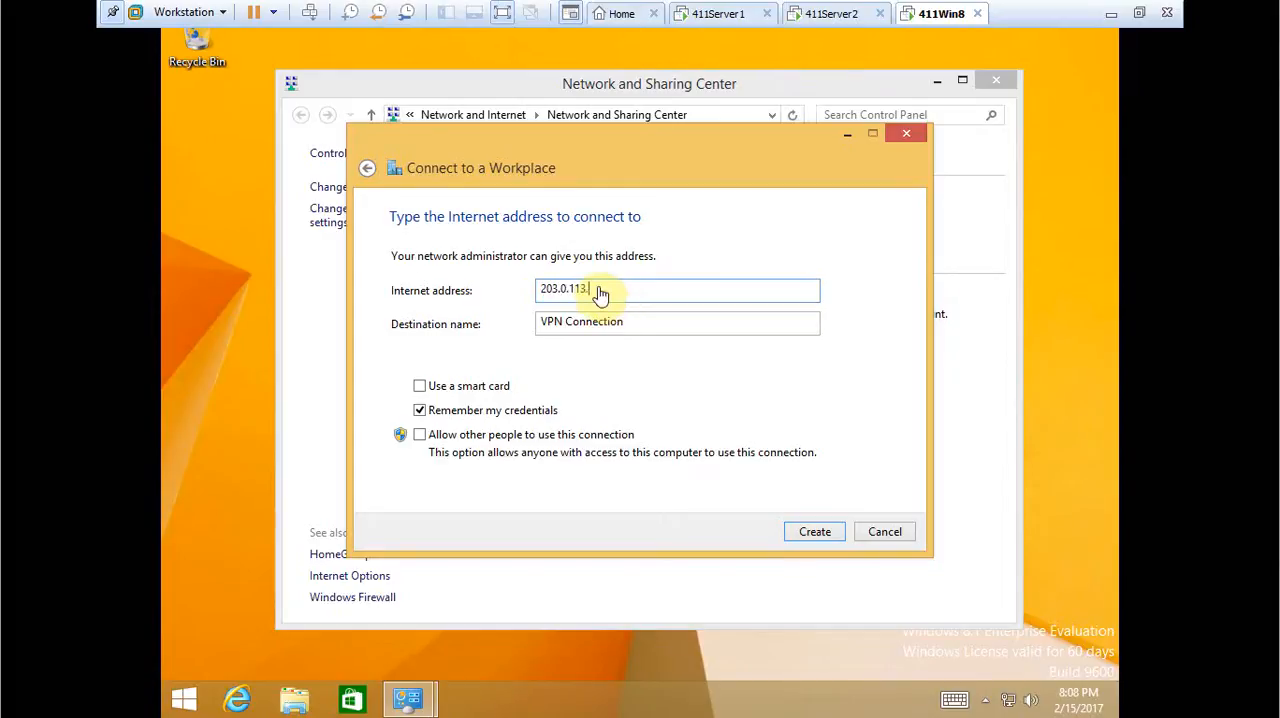
type("1")
left_click(812, 535)
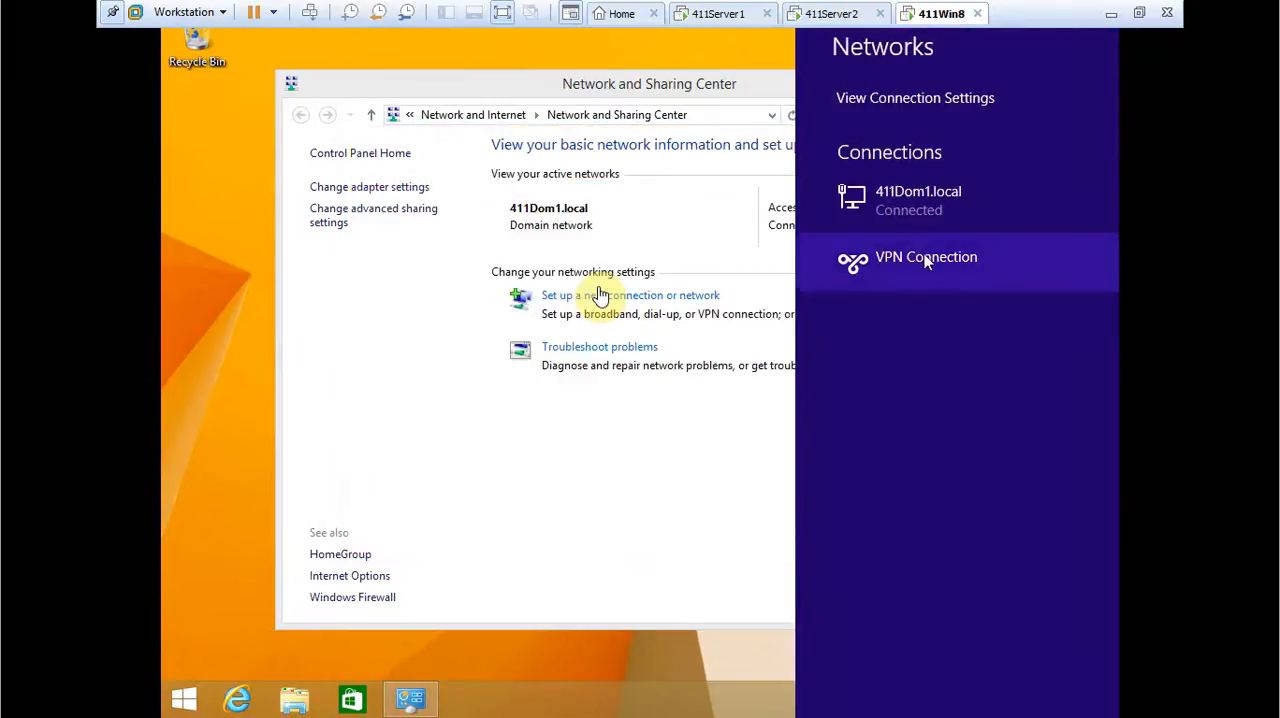
Try to connect the VPN Connection as 411dom1\Administrator by entering the account password, and cancel the attempt.
left_click(928, 260)
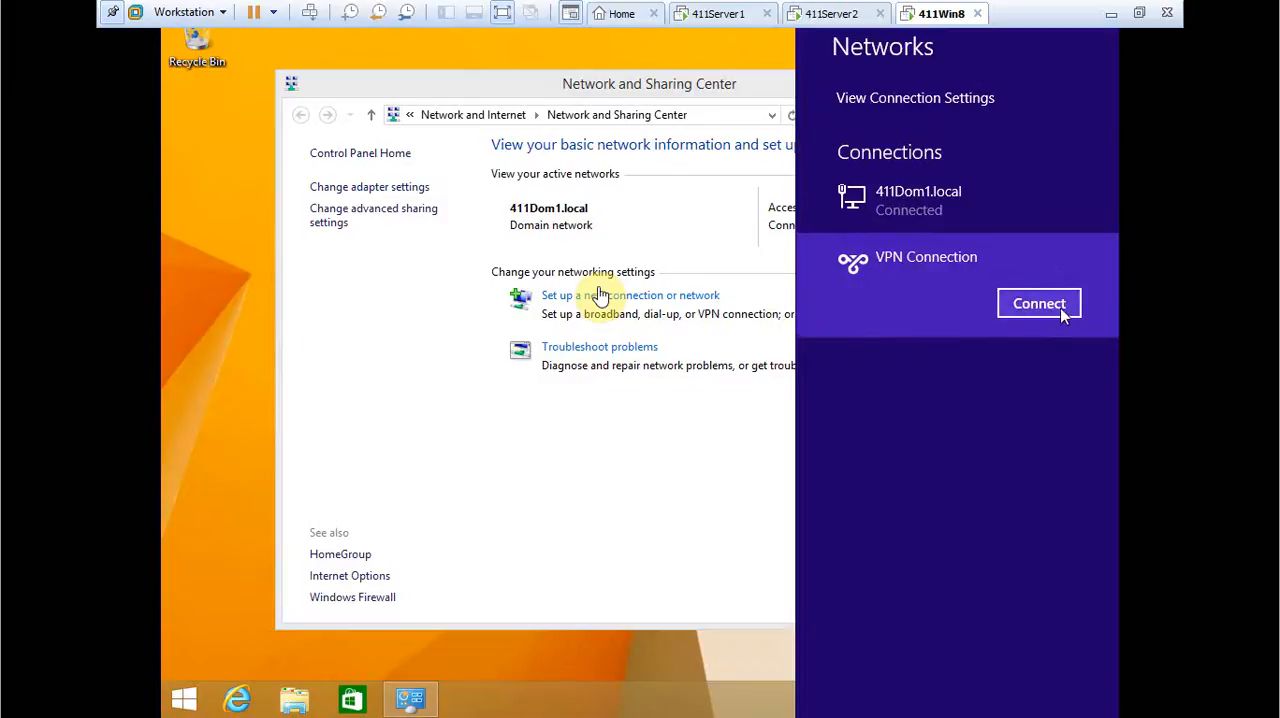
left_click(1062, 305)
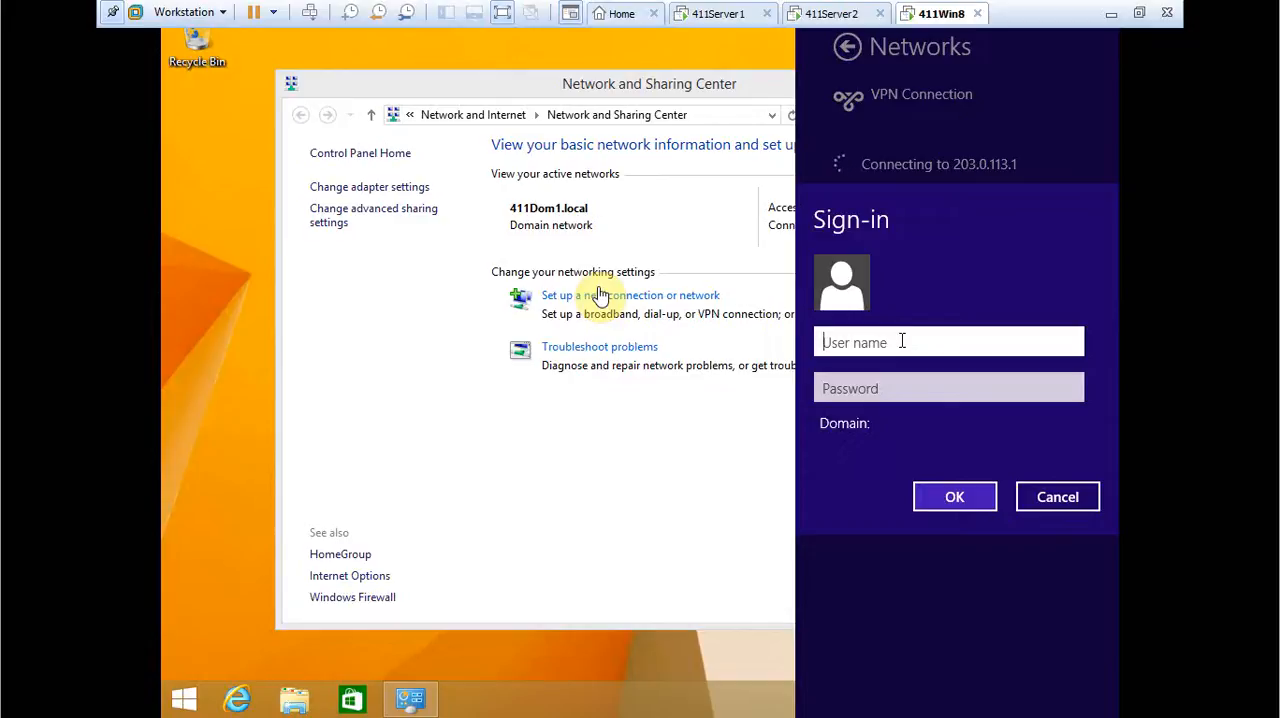
type("411dom1\\A")
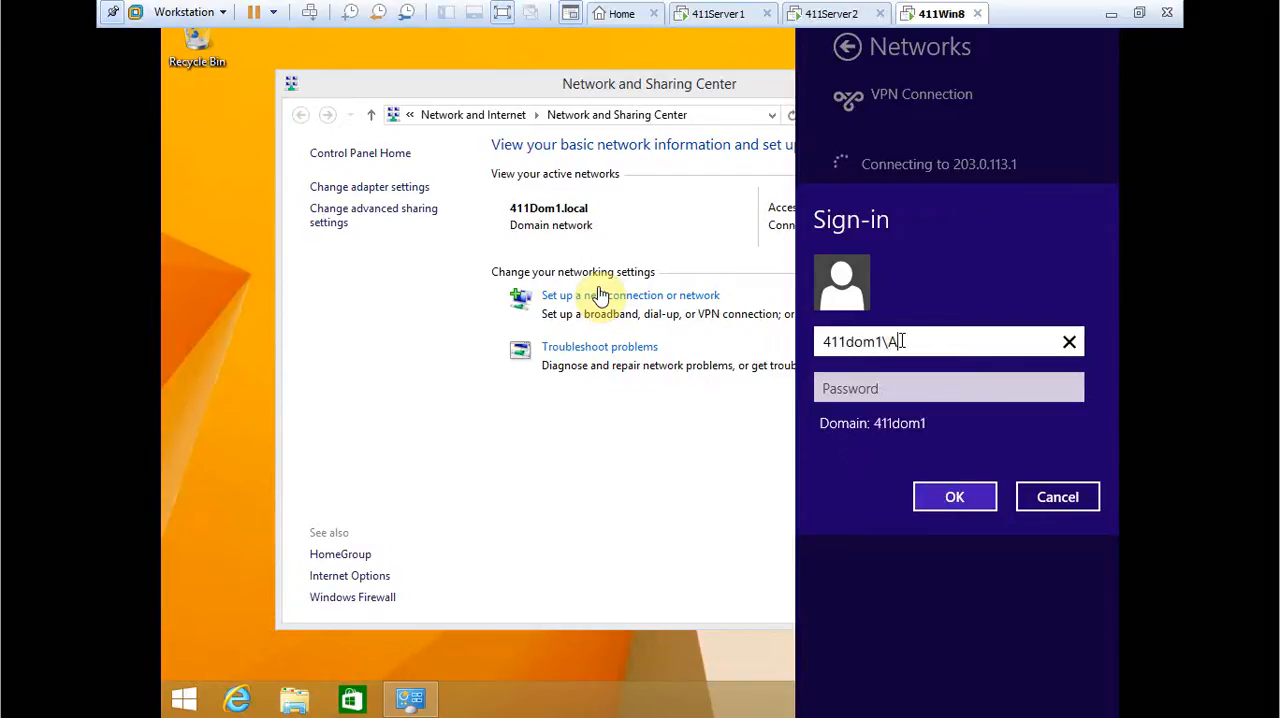
type("dministrator")
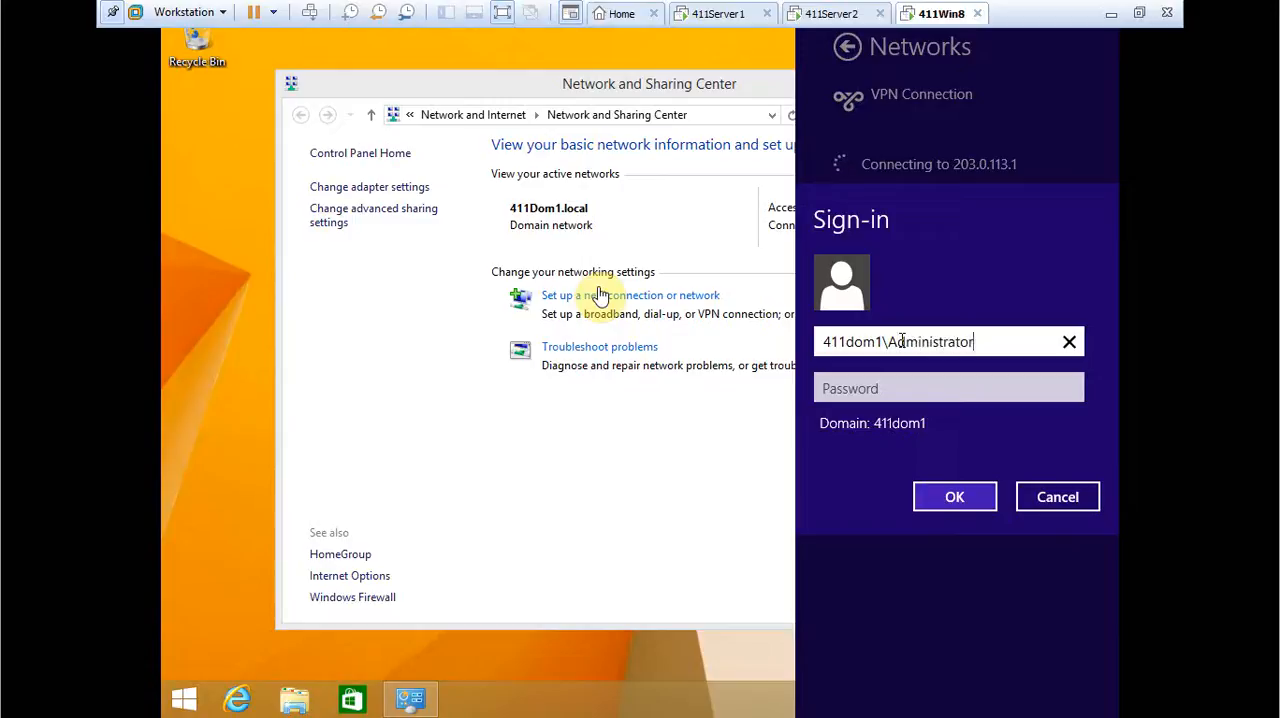
key("Tab")
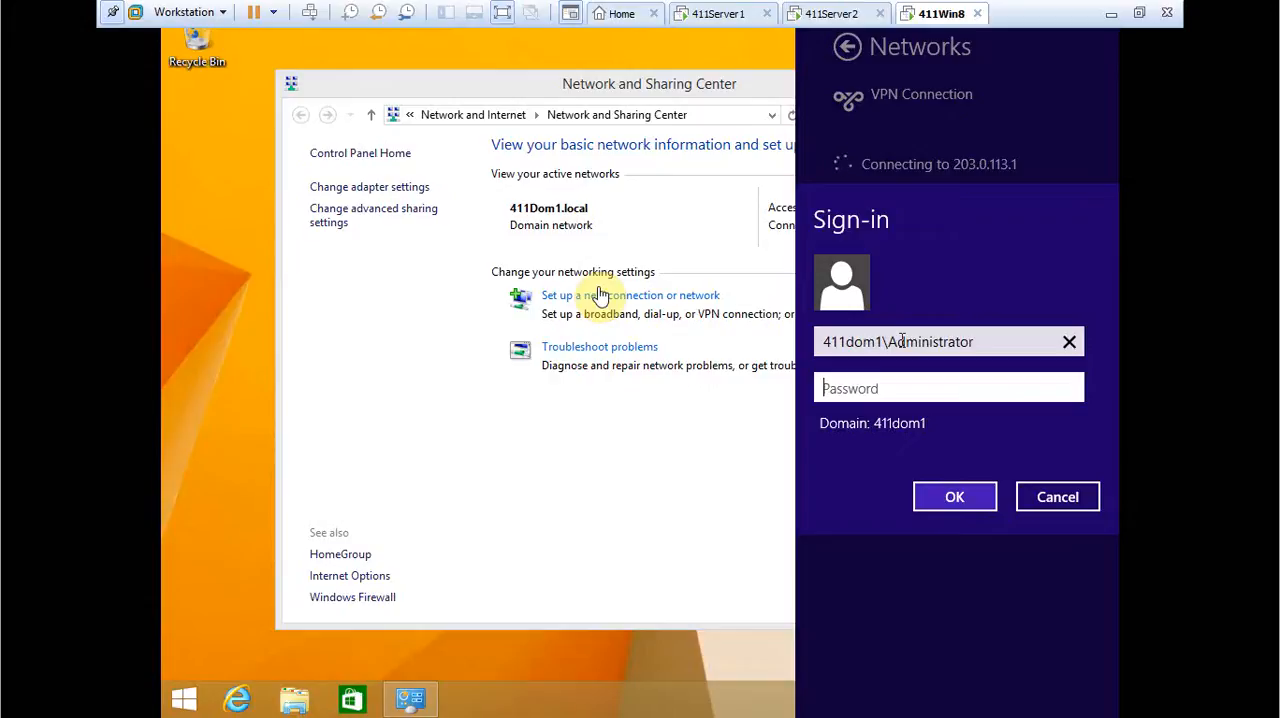
type("••••••••••")
key("Return")
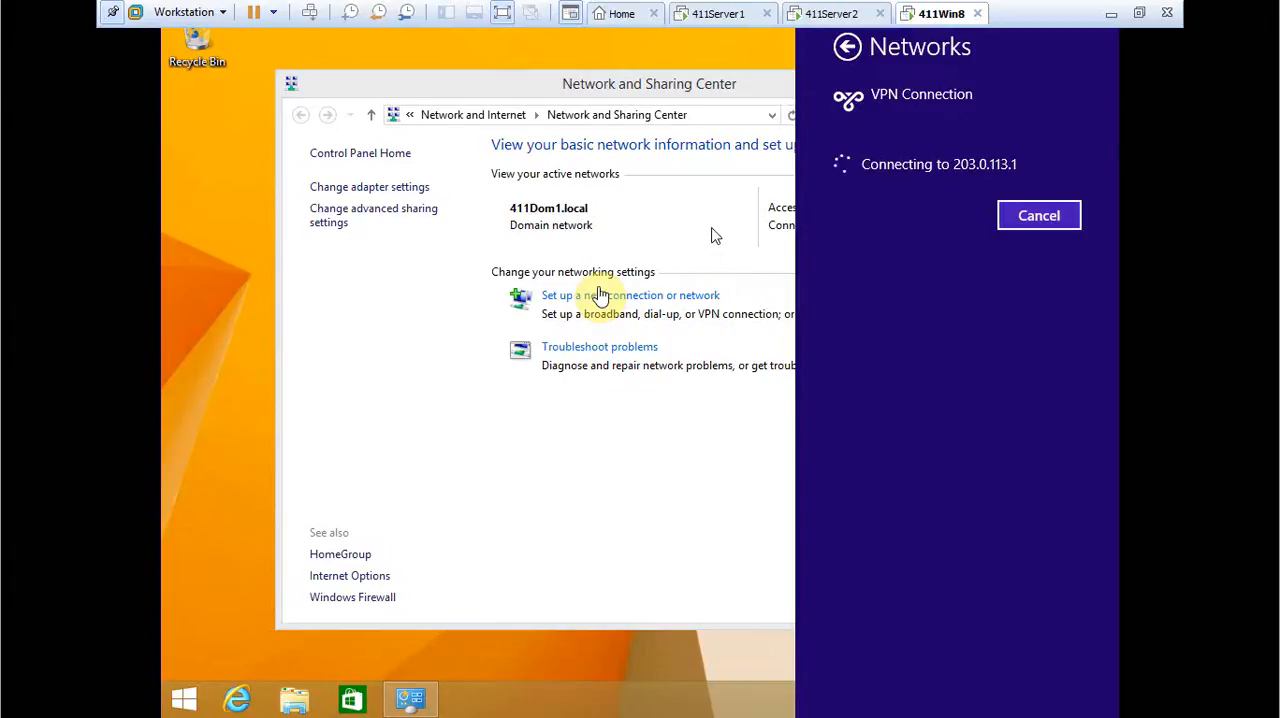
left_click(1050, 220)
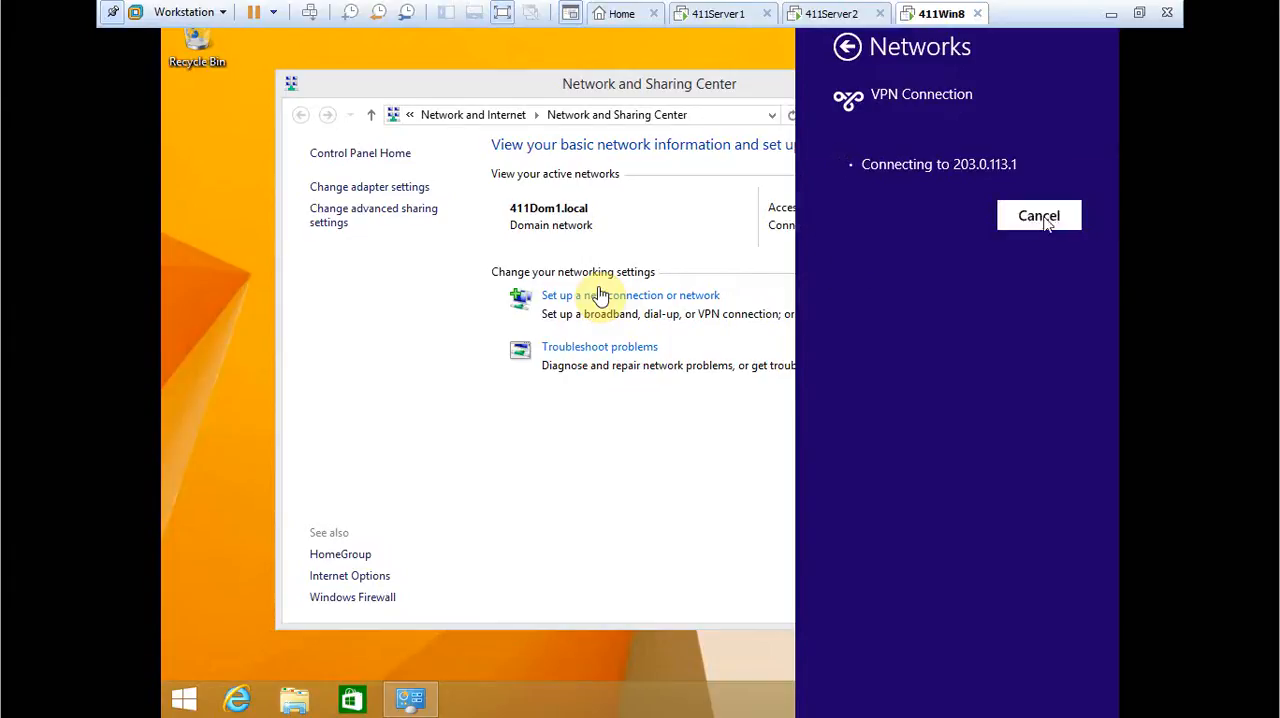
Retry the VPN Connection as 411Dom1\Administrator, entering the account password and revealing it for checking before signing in.
left_click(917, 208)
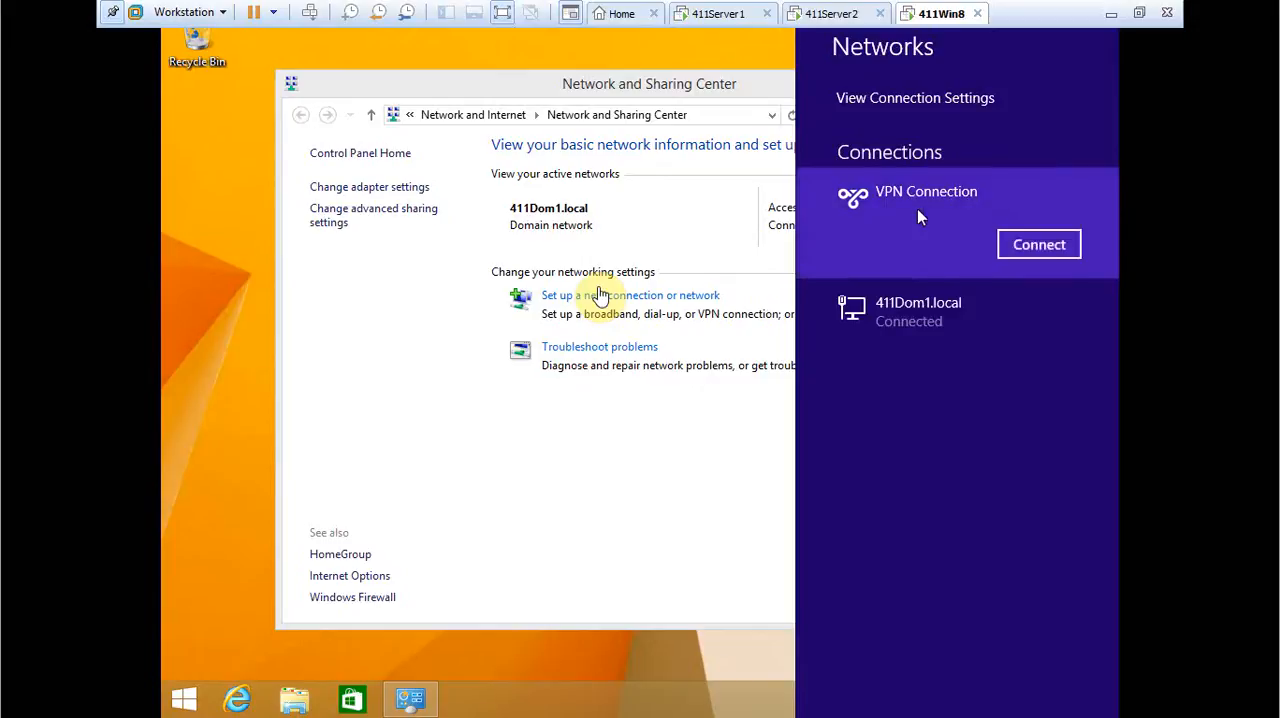
left_click(1037, 246)
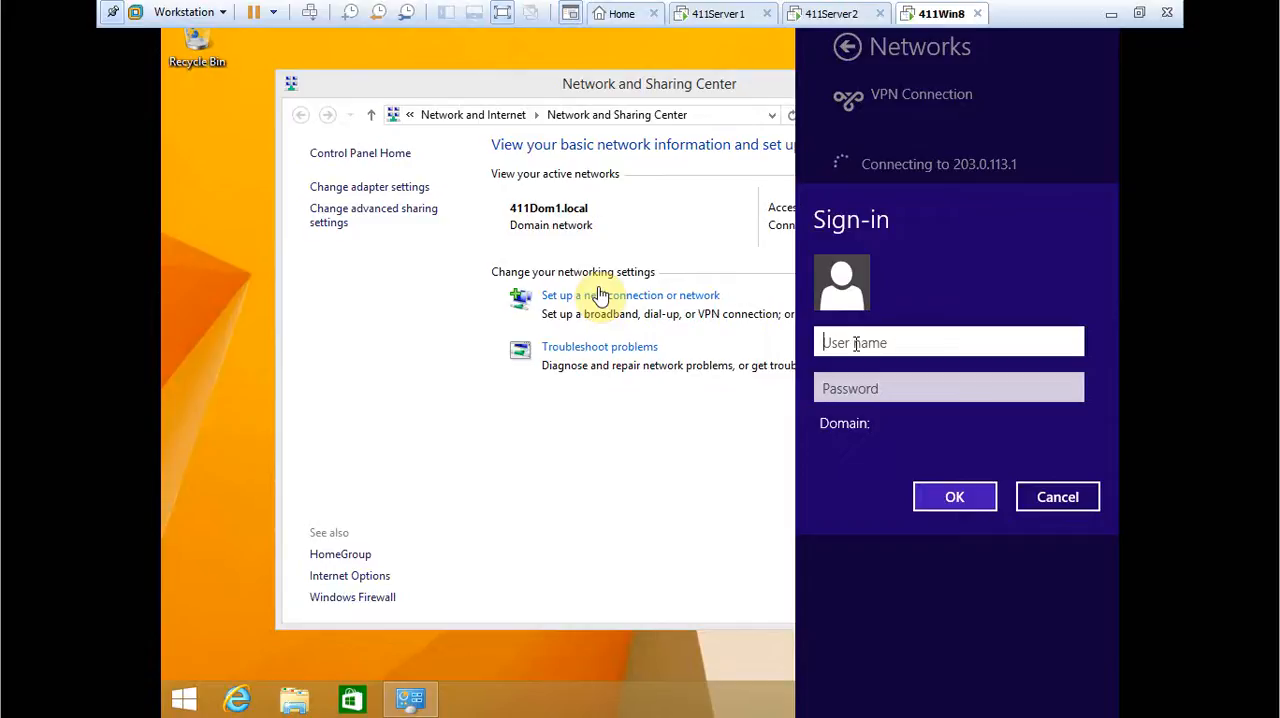
type("411Dom1\\")
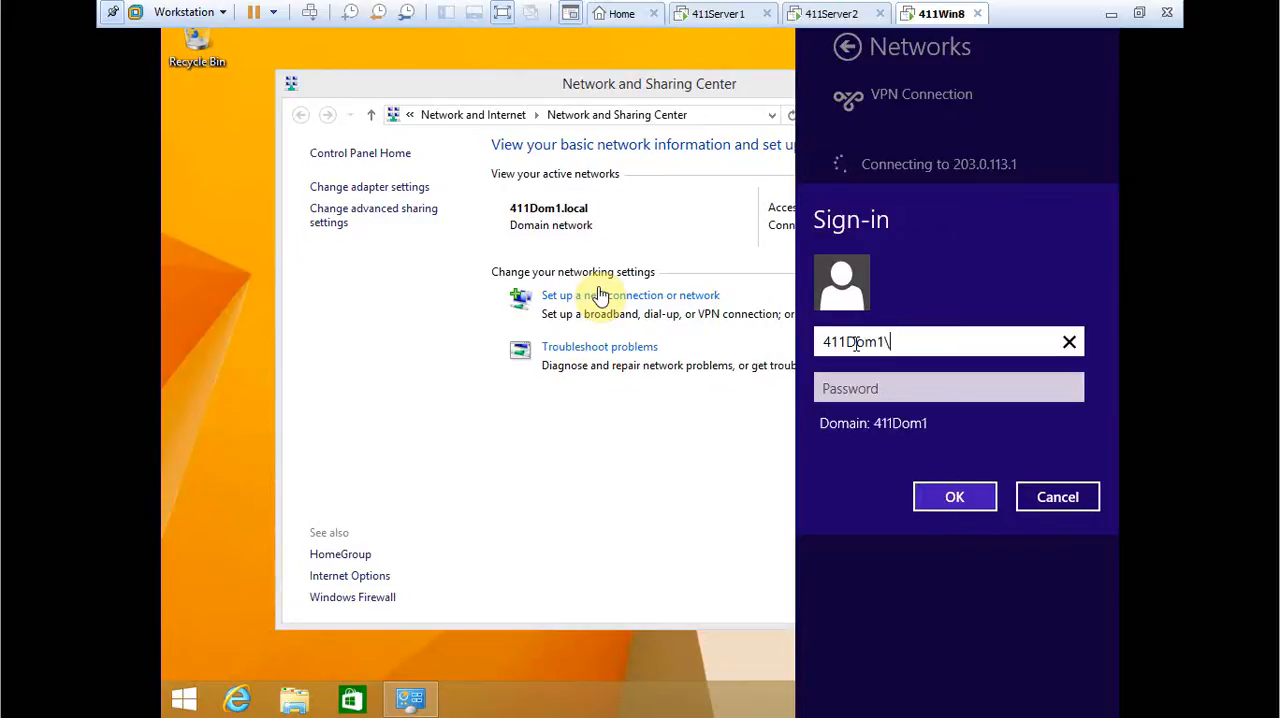
type("Administrator")
key("Tab")
type("Pa$$w0rd1")
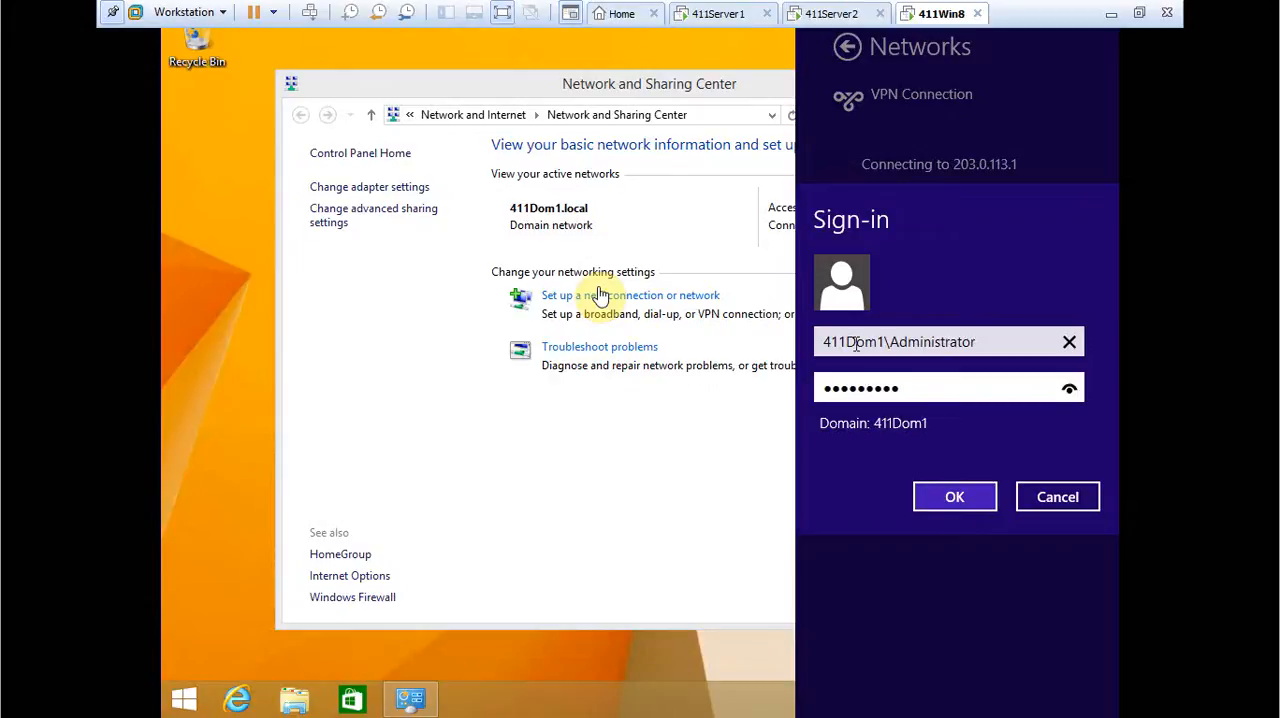
left_click(1069, 391)
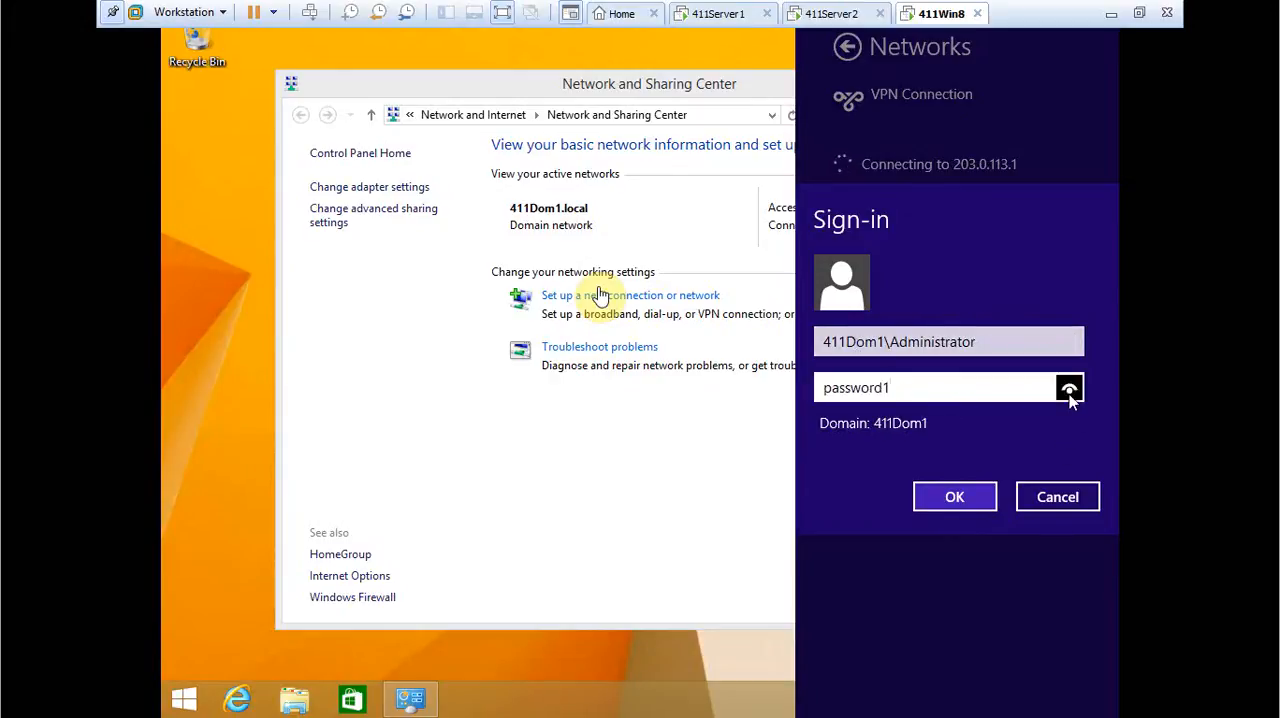
left_click(957, 497)
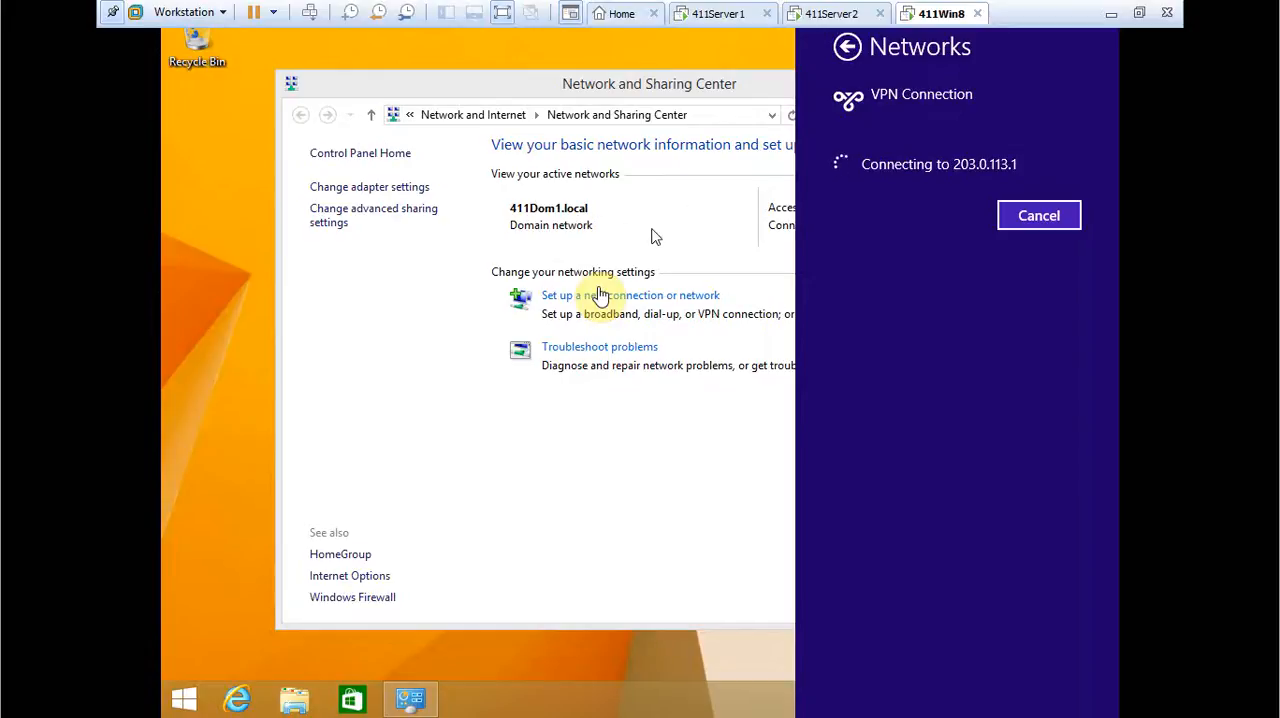
Open the adapter list and examine the VPN Connection's status and available commands.
left_click(715, 243)
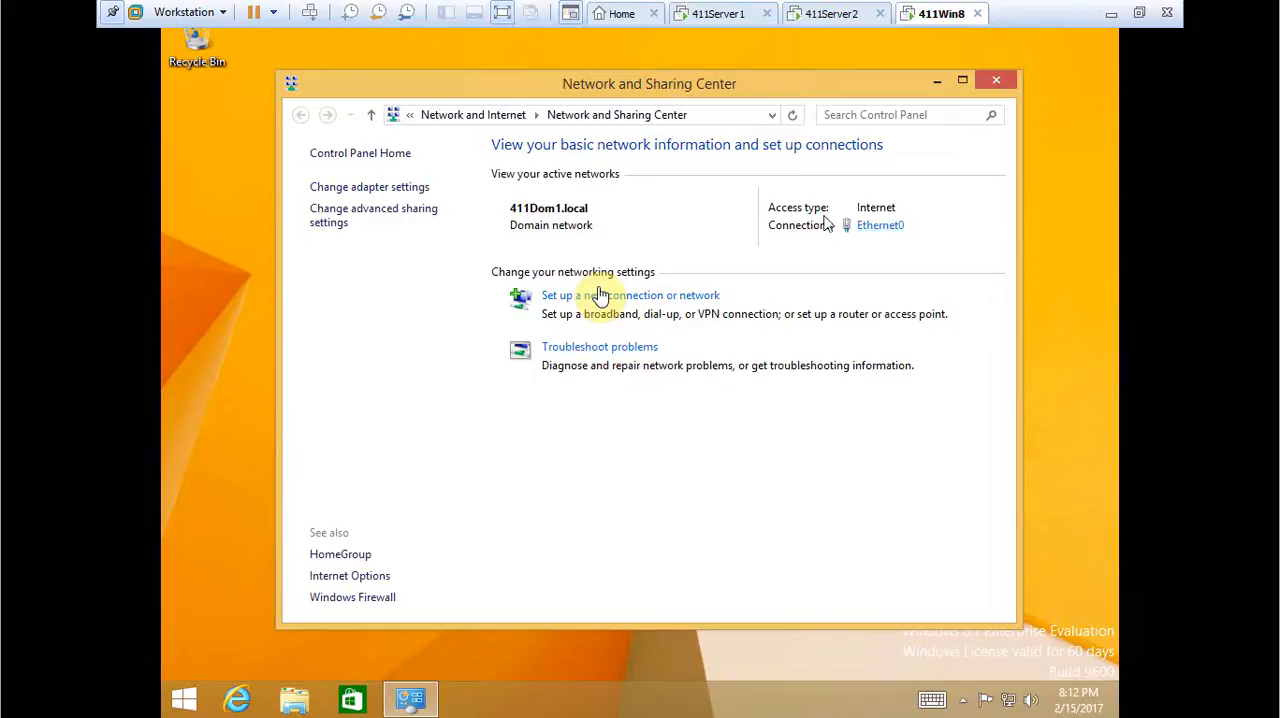
left_click(392, 189)
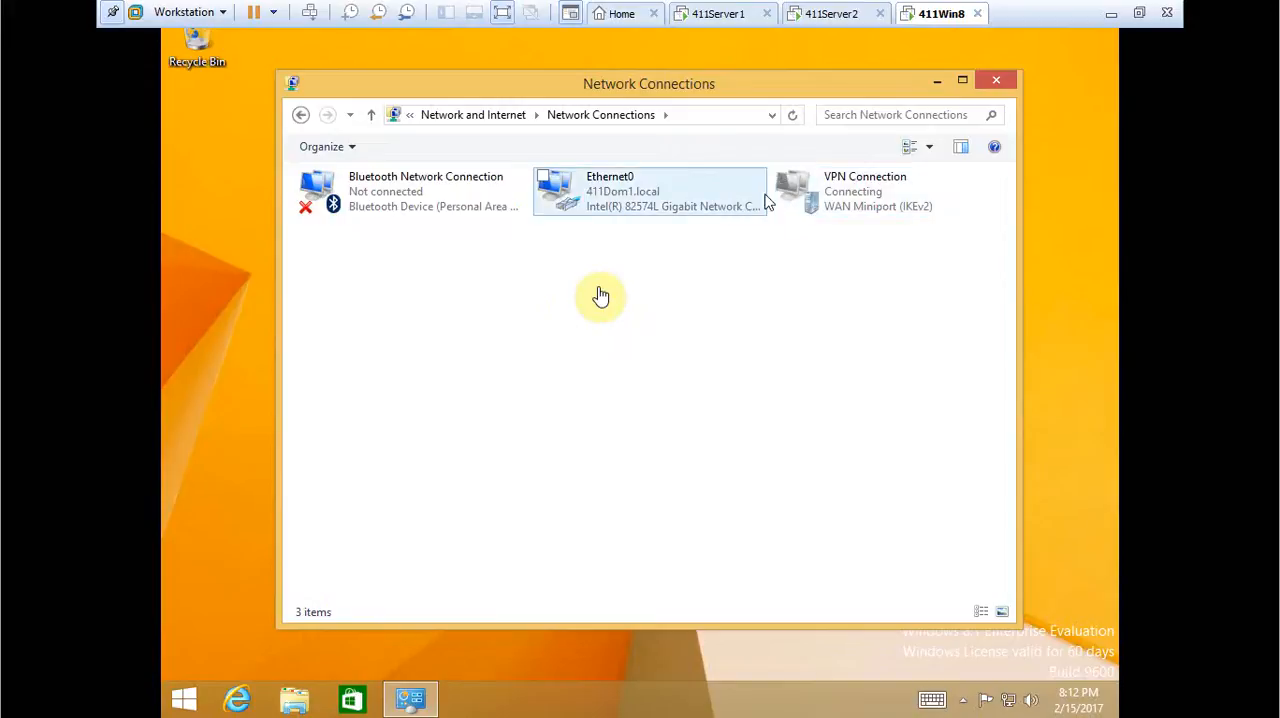
right_click(812, 204)
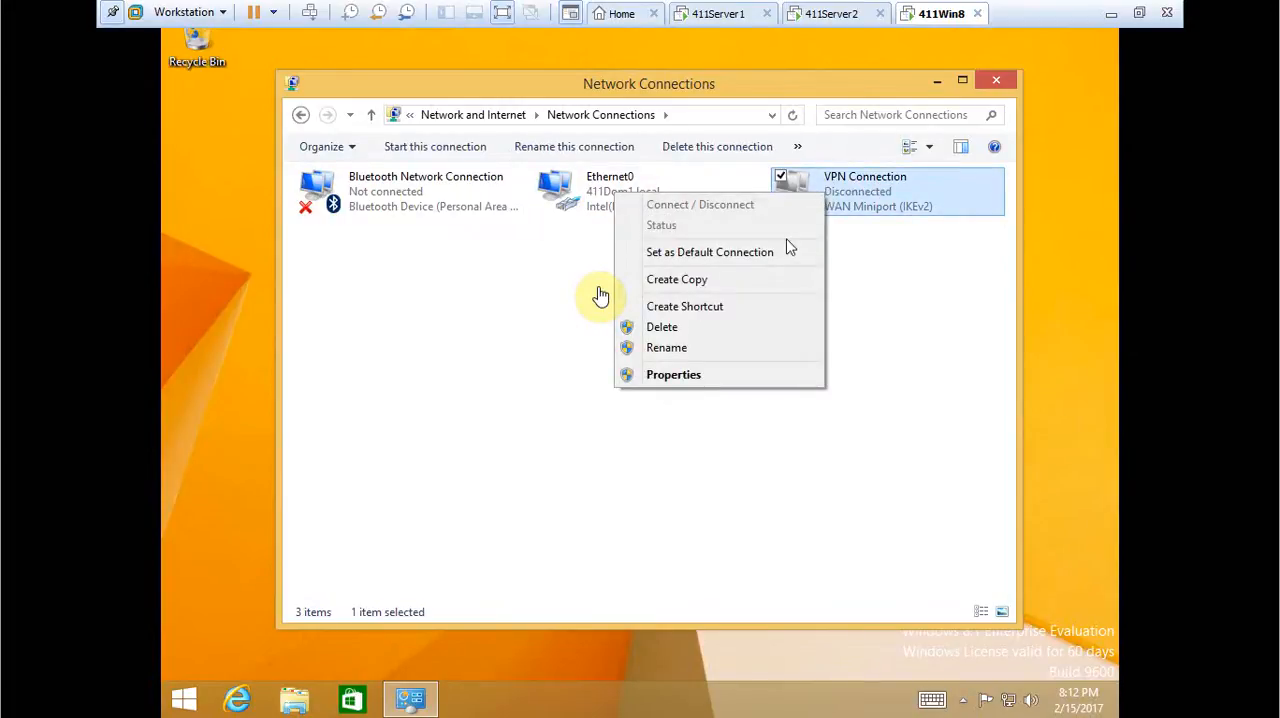
left_click(879, 296)
left_click(879, 296)
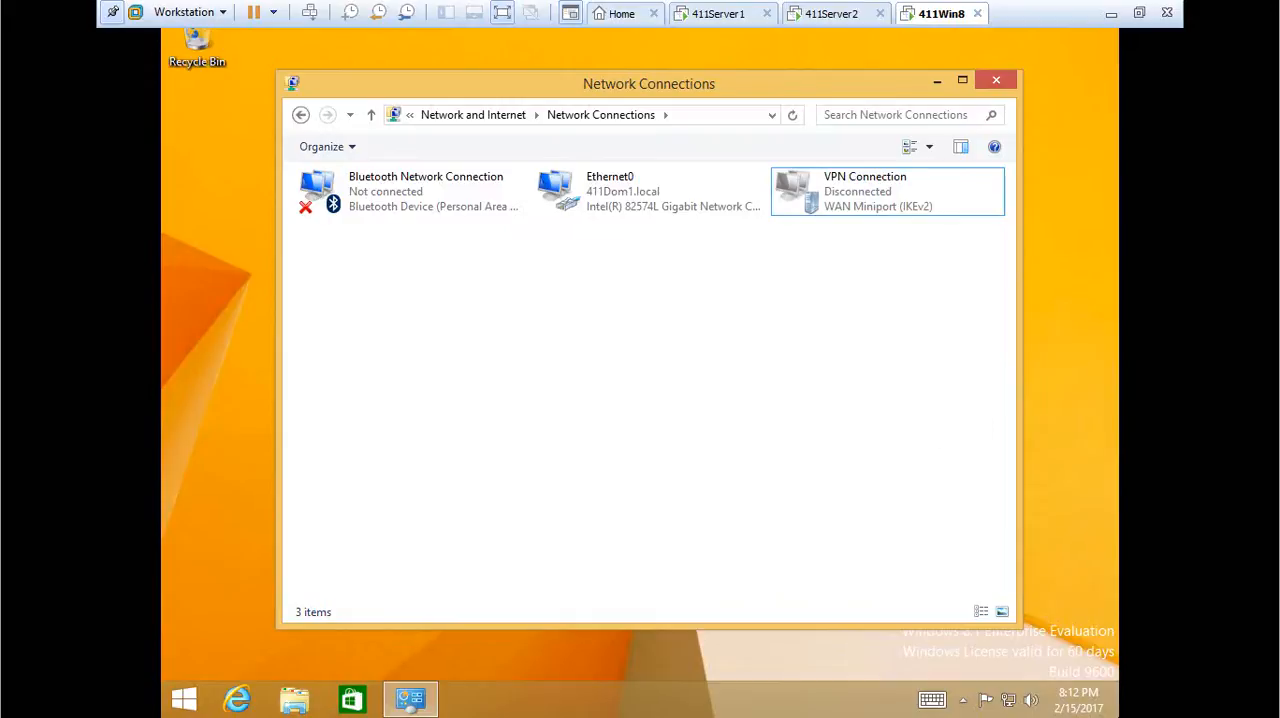
key("super+c")
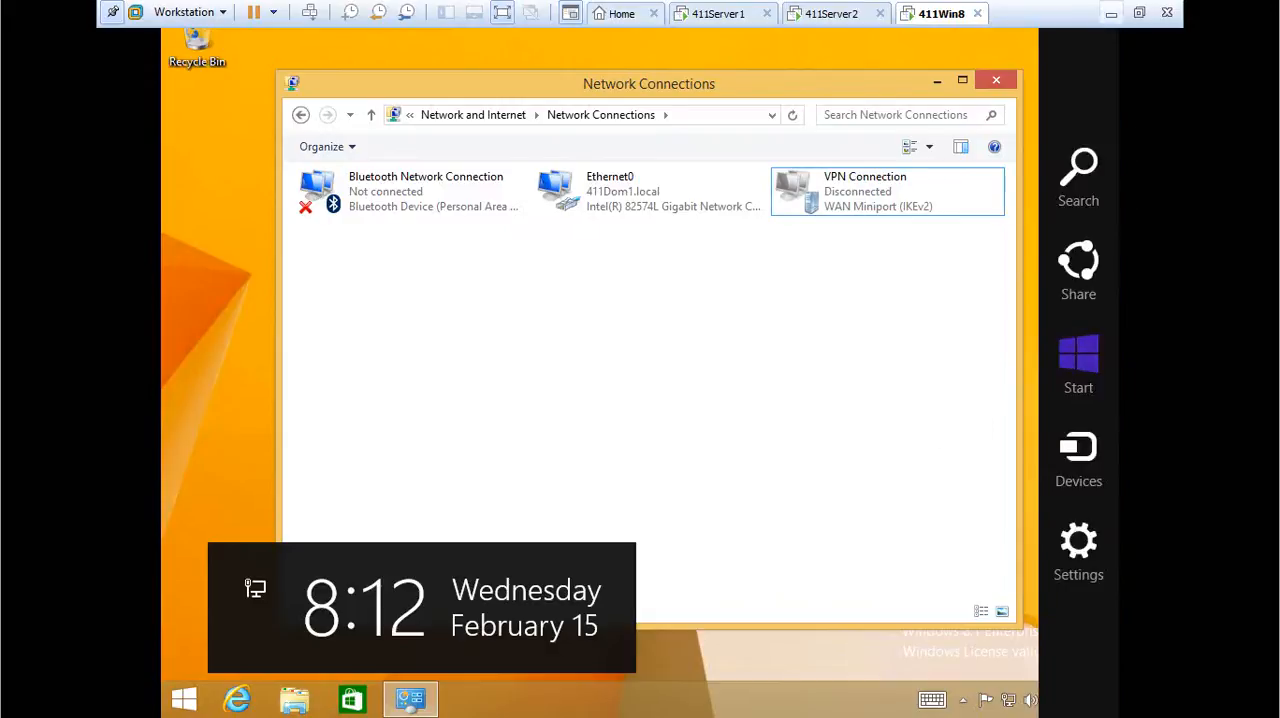
left_click(889, 238)
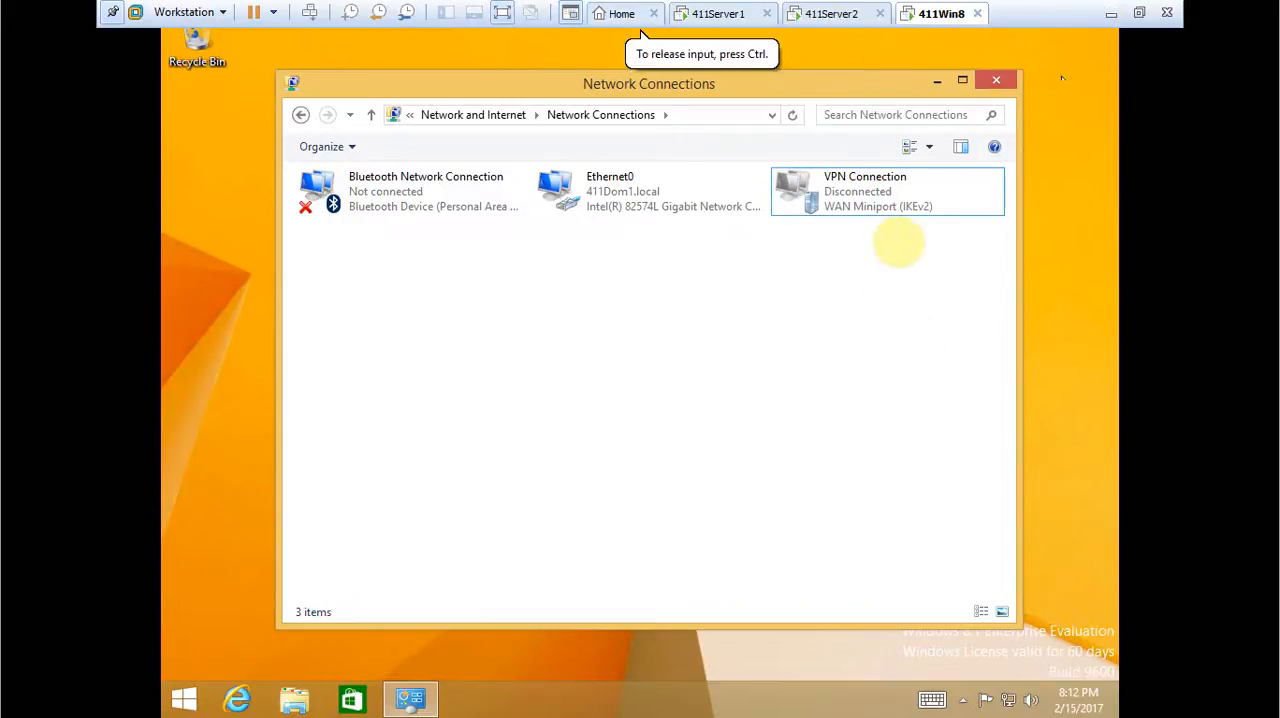
Try to connect the VPN Connection with the user name Administrator and no domain, entering the account password, and cancel the attempt.
left_click(660, 203)
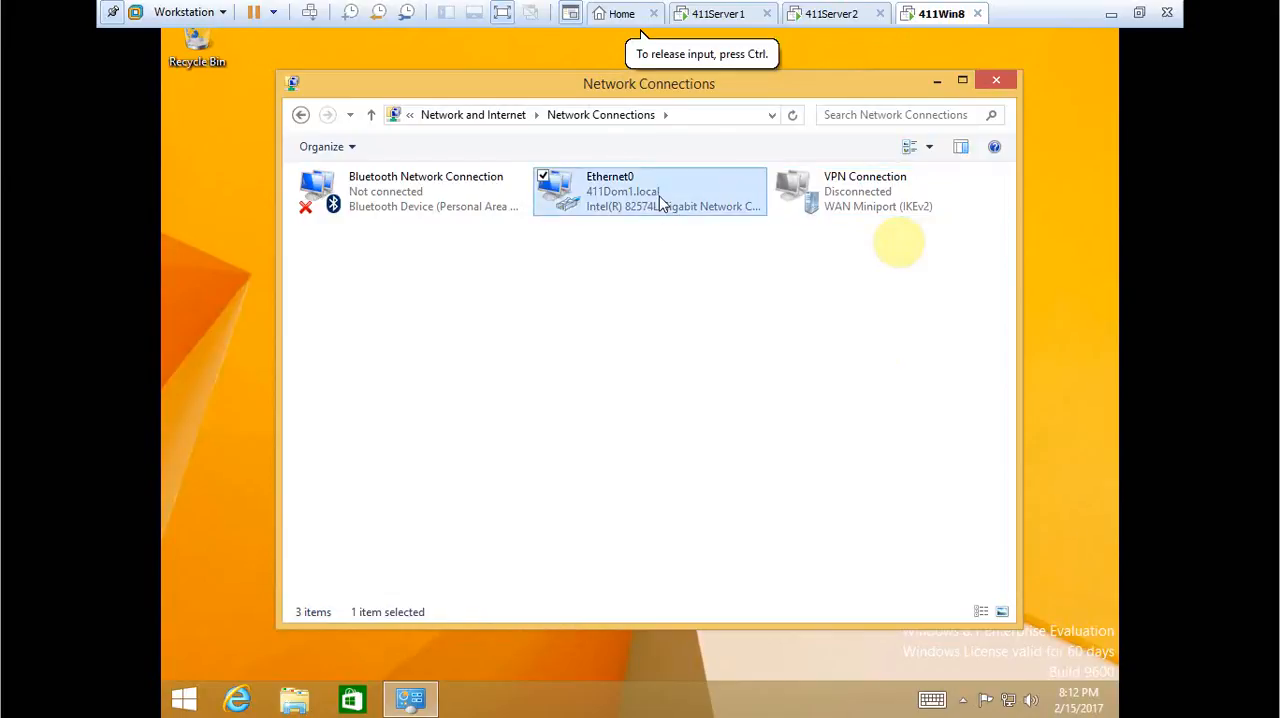
right_click(660, 203)
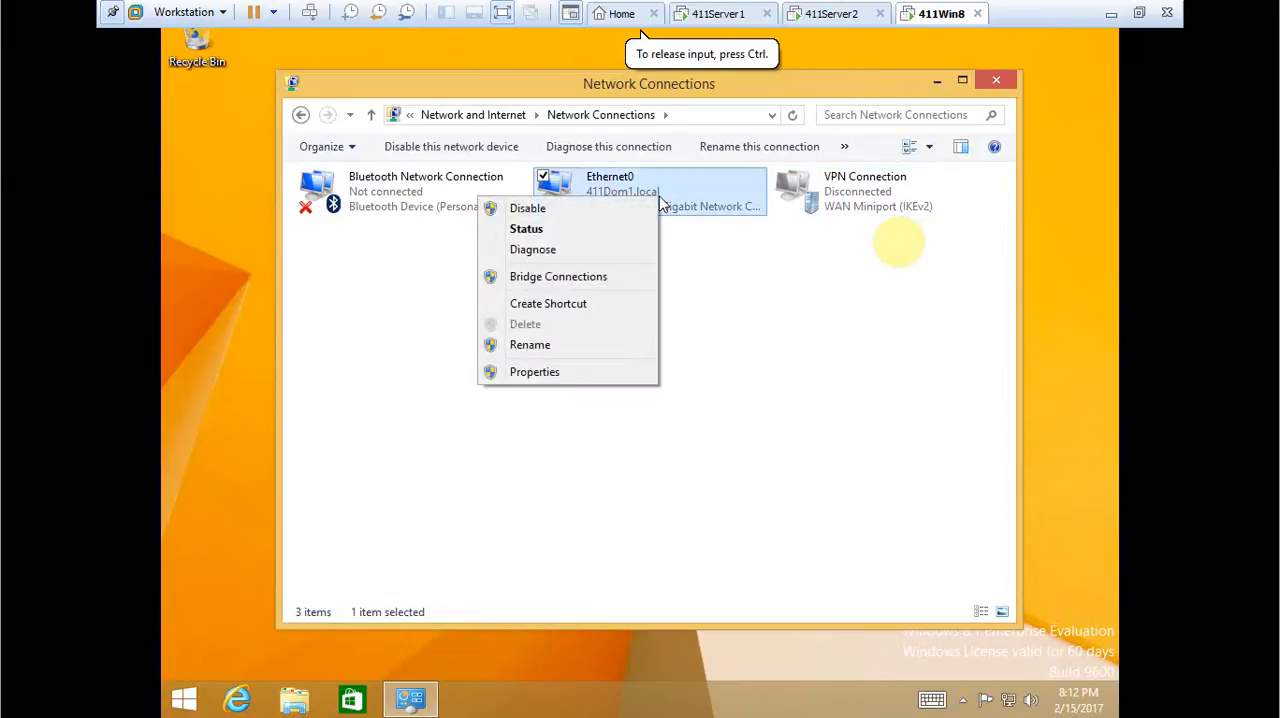
right_click(857, 185)
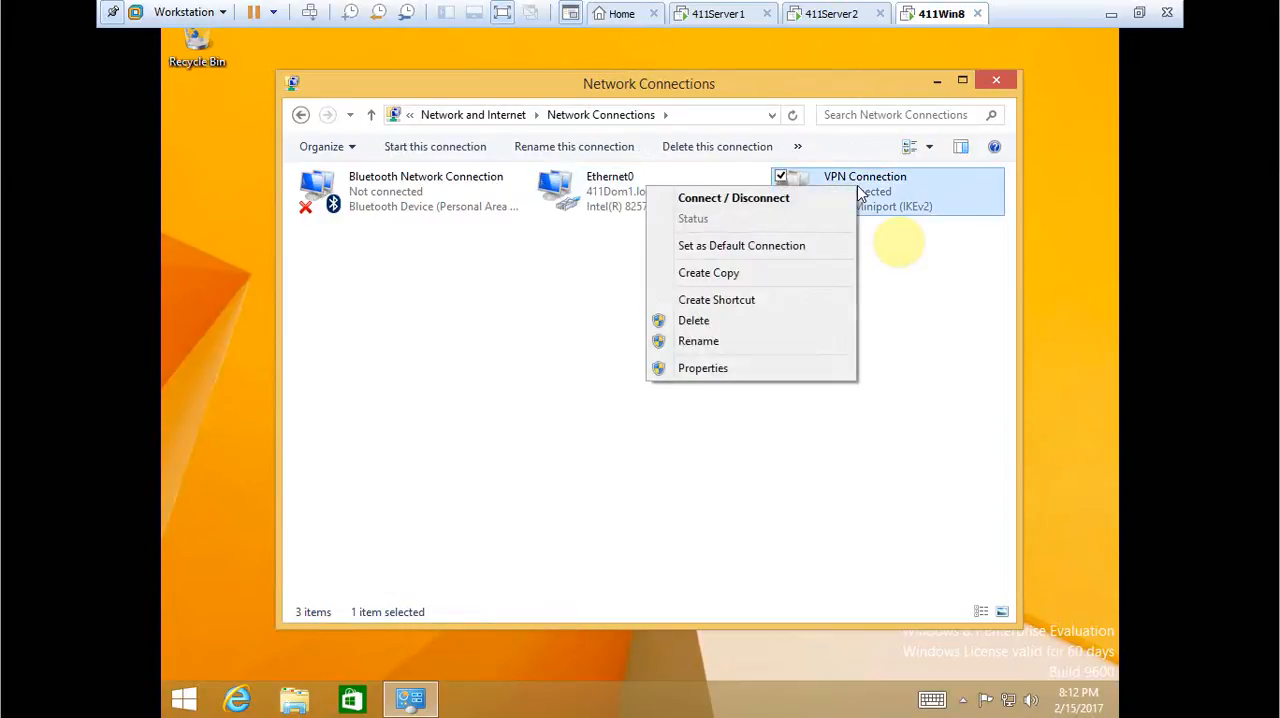
left_click(831, 202)
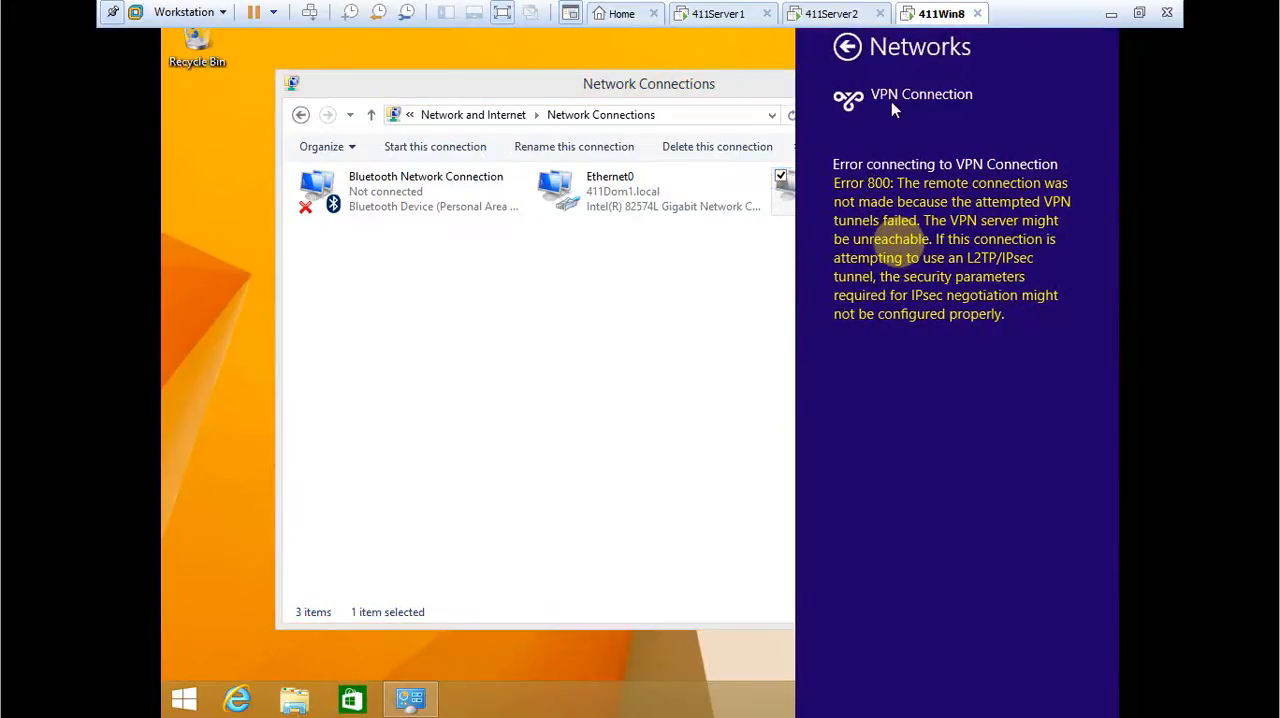
left_click(847, 46)
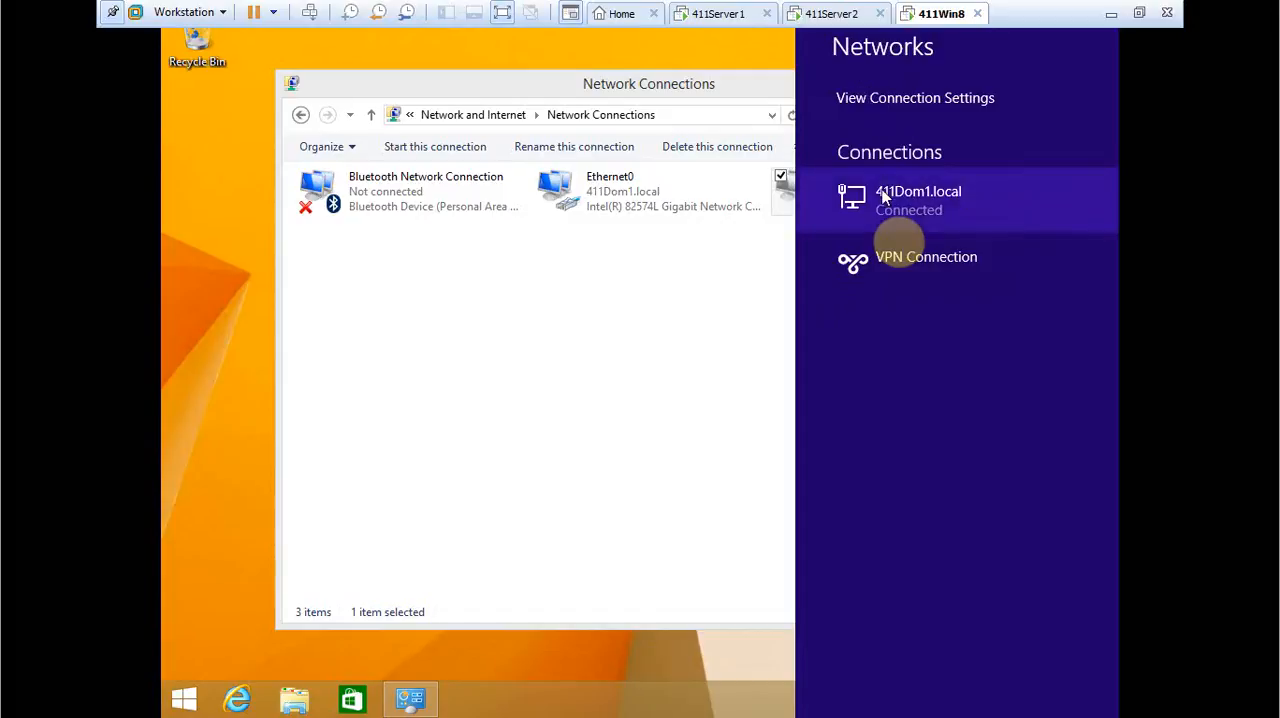
left_click(911, 260)
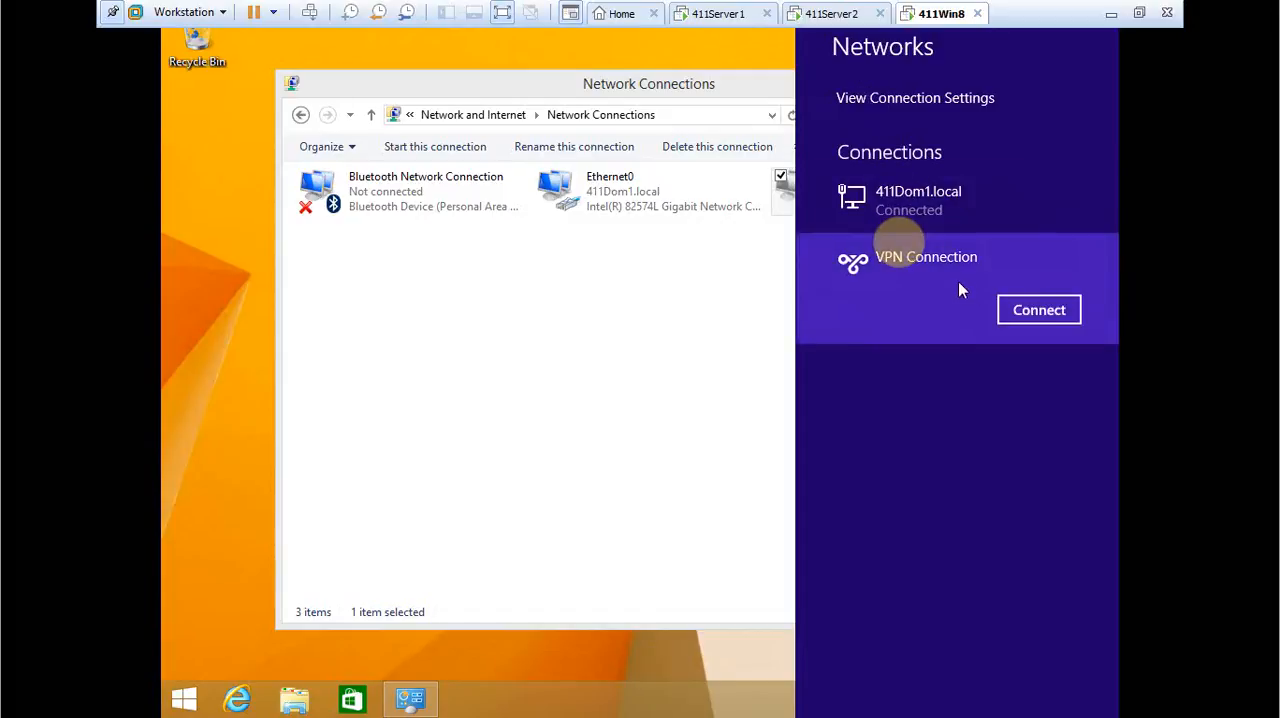
left_click(1020, 314)
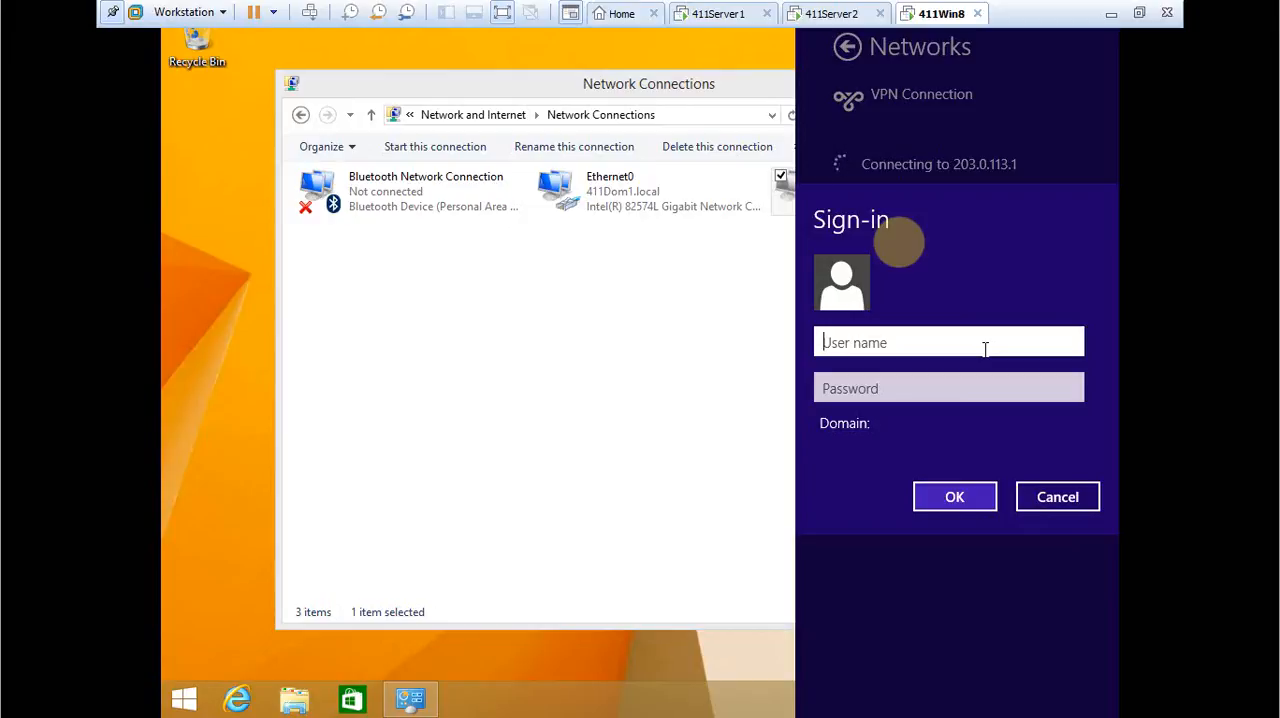
type("Administrator")
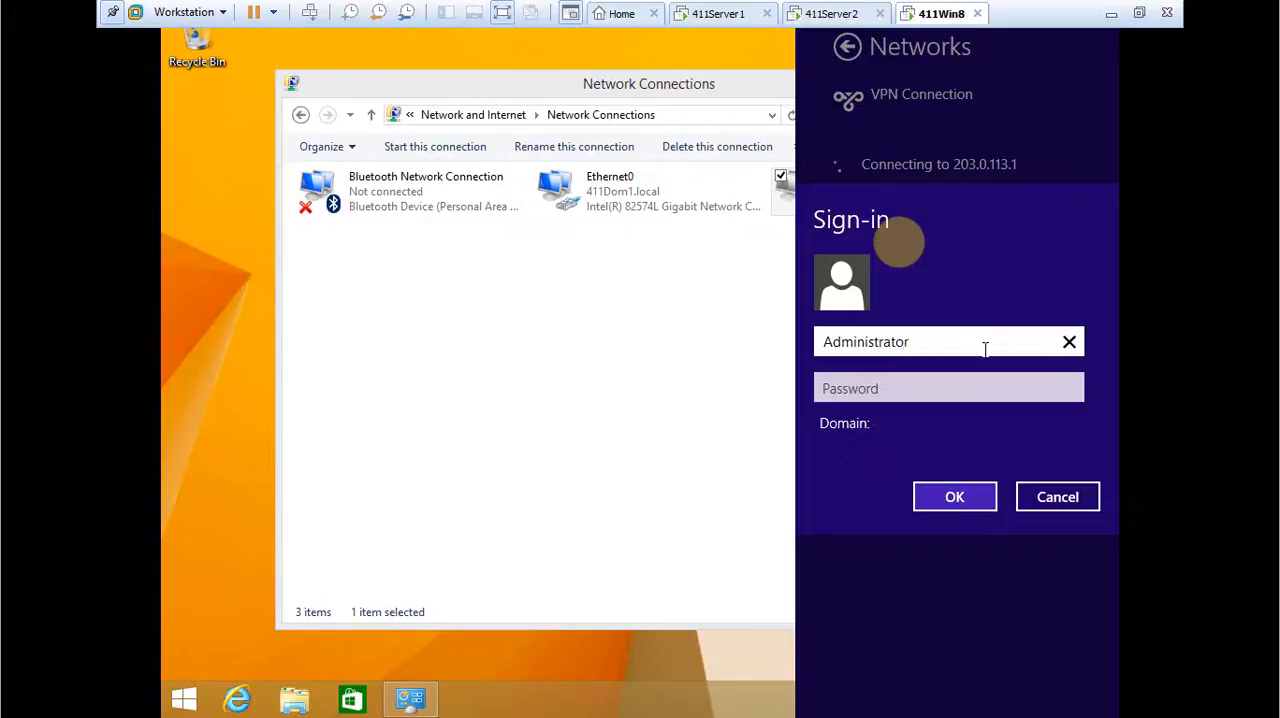
key("Tab")
type("*****")
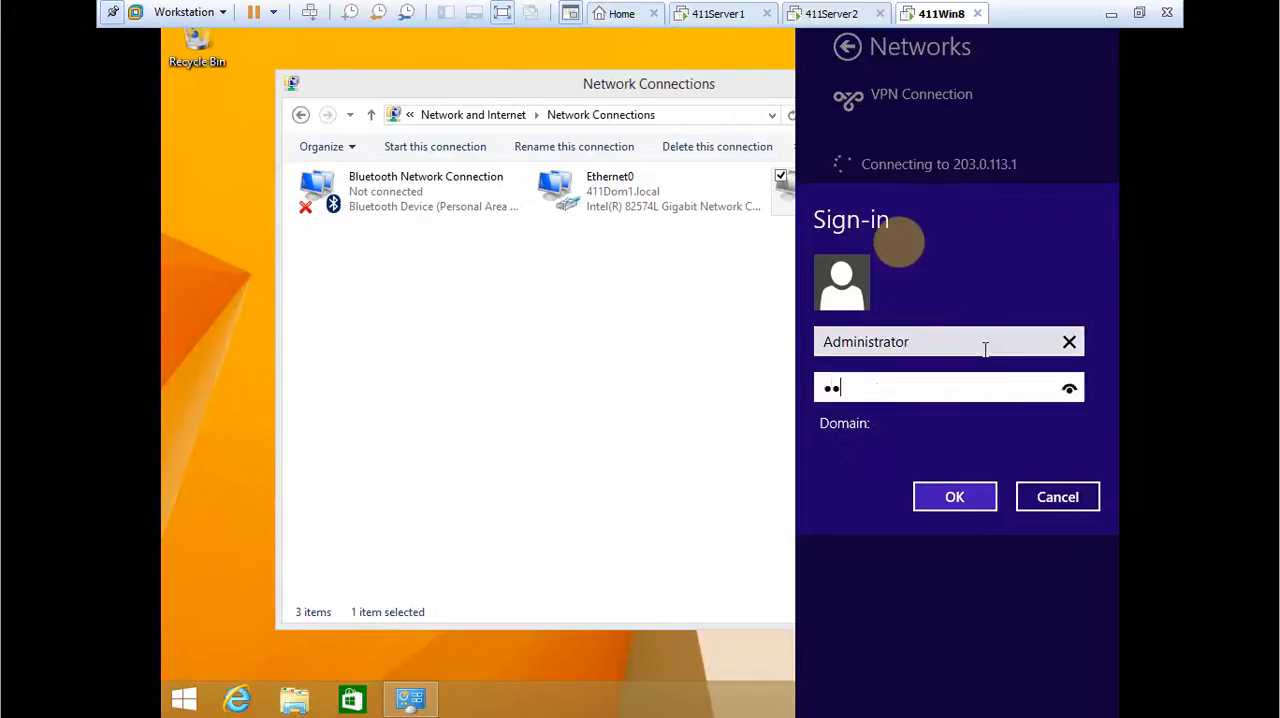
type("******")
key("Return")
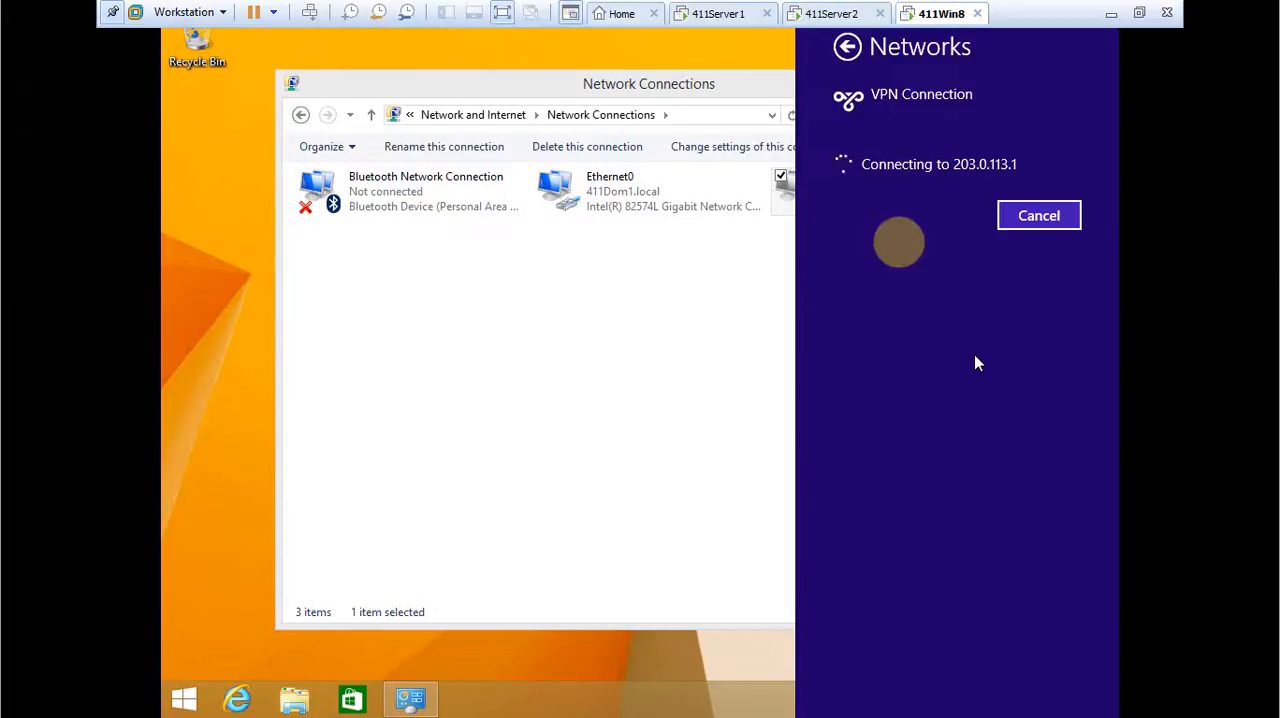
left_click(1040, 218)
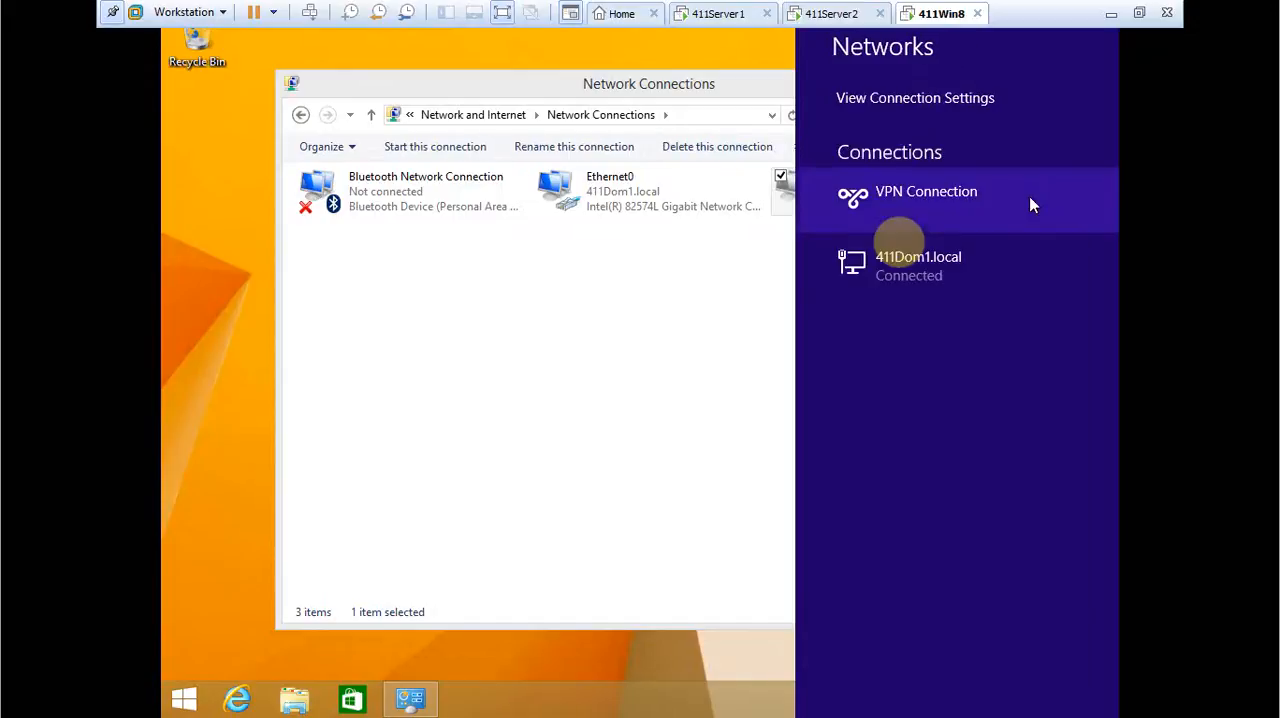
Change the VPN Connection's destination address to 10.11.1.2 in its properties.
left_click(745, 275)
right_click(849, 206)
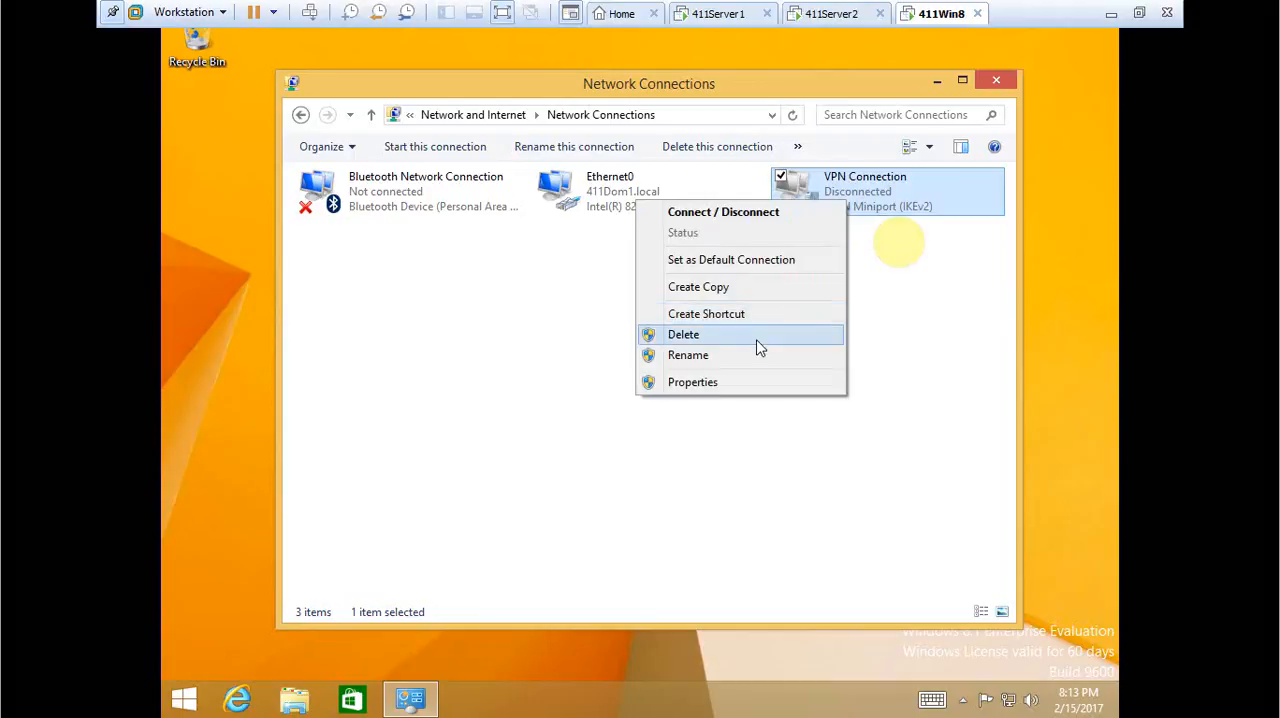
left_click(750, 381)
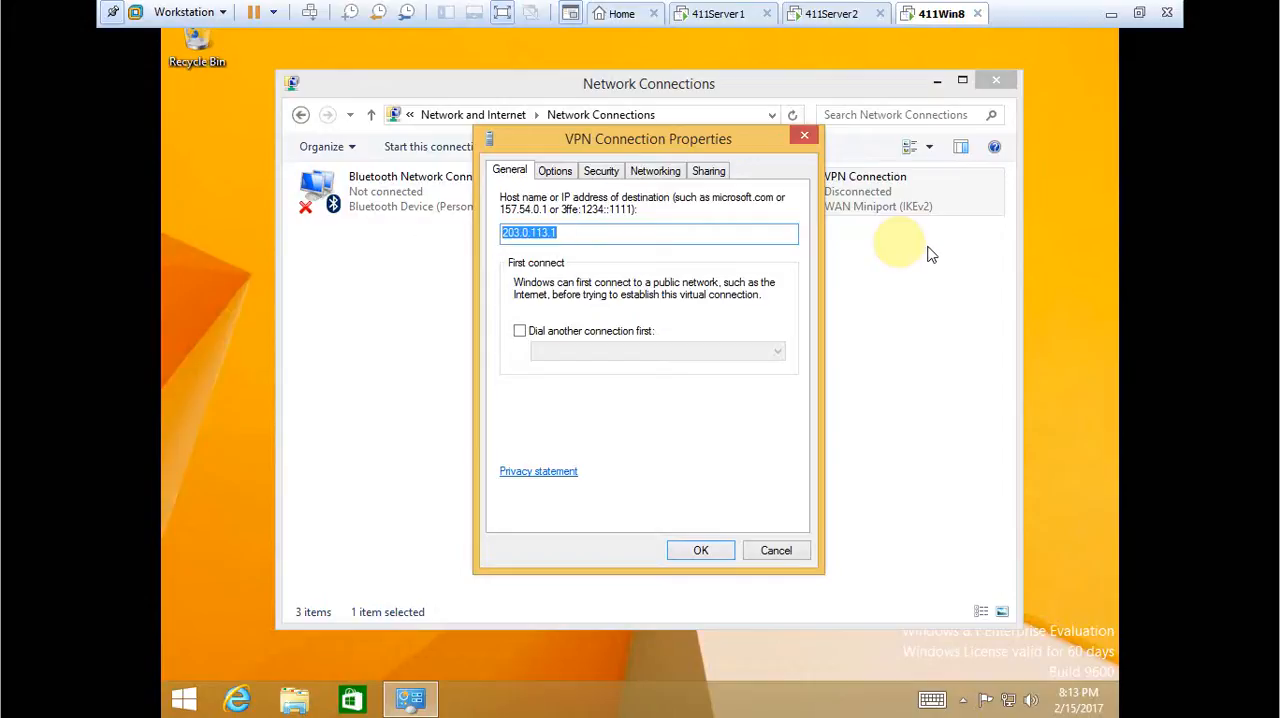
type("10.11.1.2")
left_click(700, 551)
Try to connect the VPN Connection to 10.11.1.2 as 411Dom1\Administrator, entering the account password and revealing it before signing in.
right_click(855, 182)
left_click(843, 195)
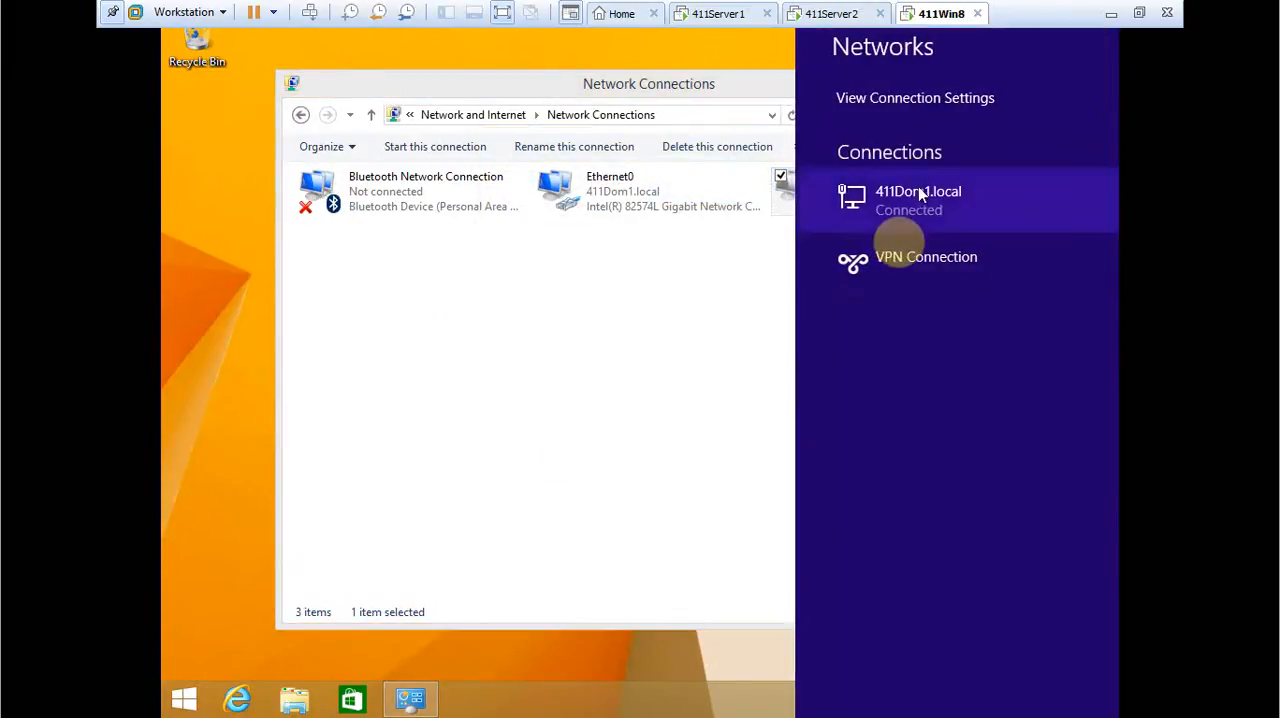
left_click(938, 285)
left_click(1038, 310)
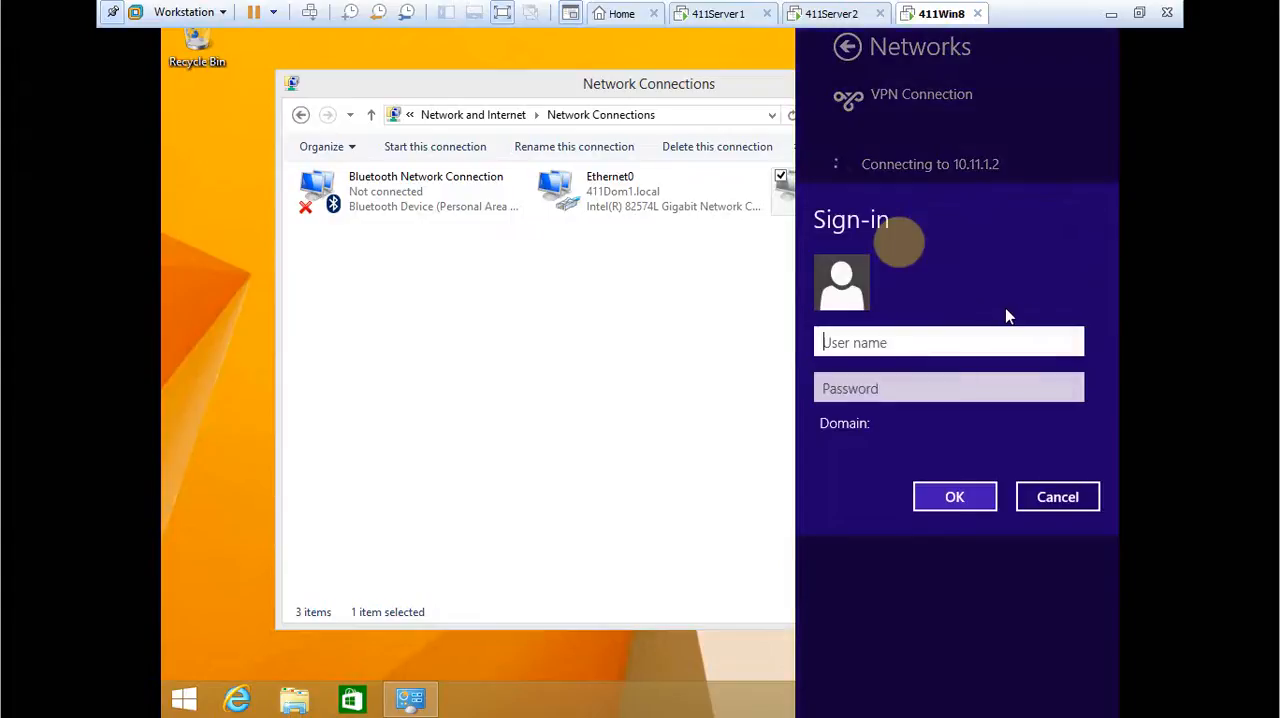
type("411Dom1\\")
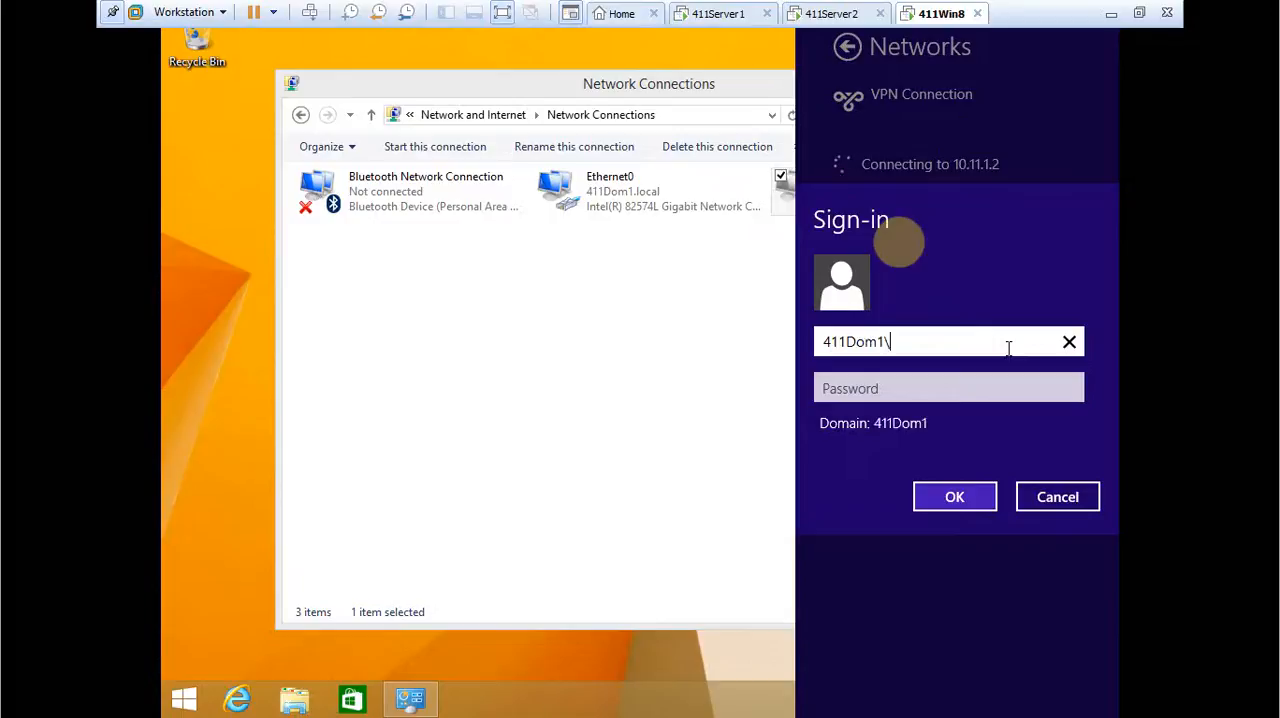
type("Administrator")
key("Tab")
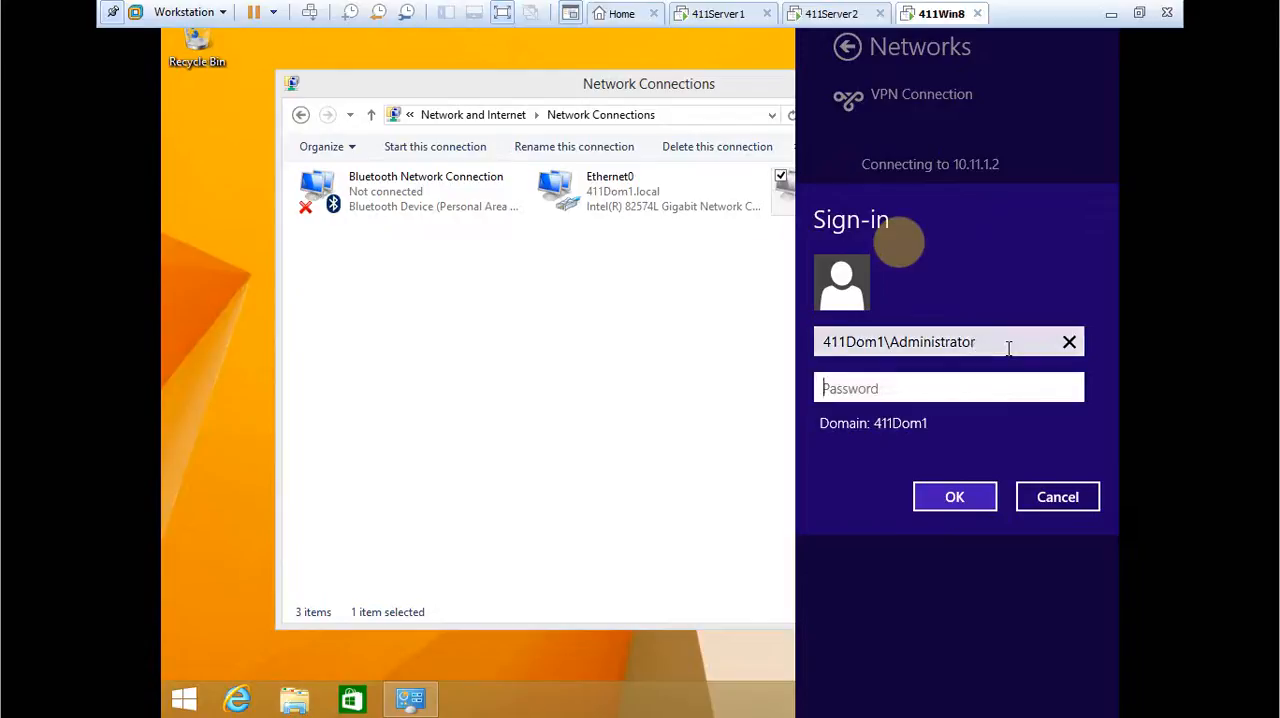
type("•••••••••")
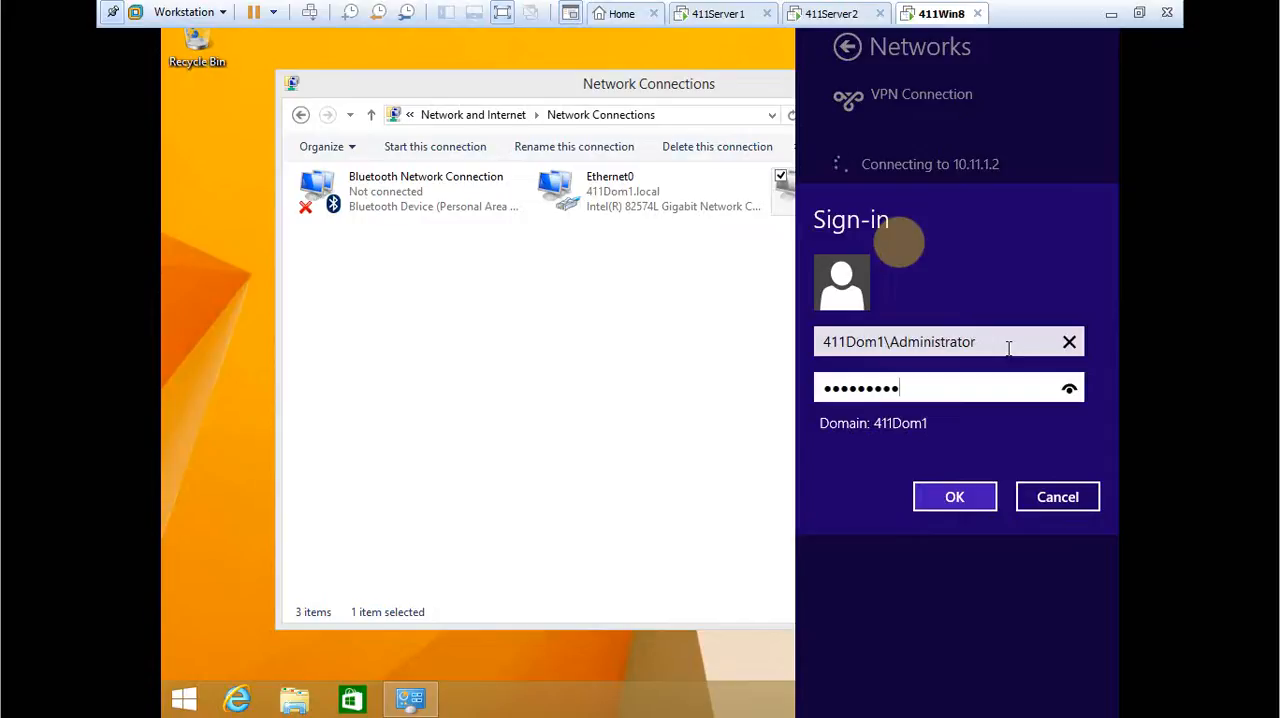
left_click(1069, 390)
left_click(988, 494)
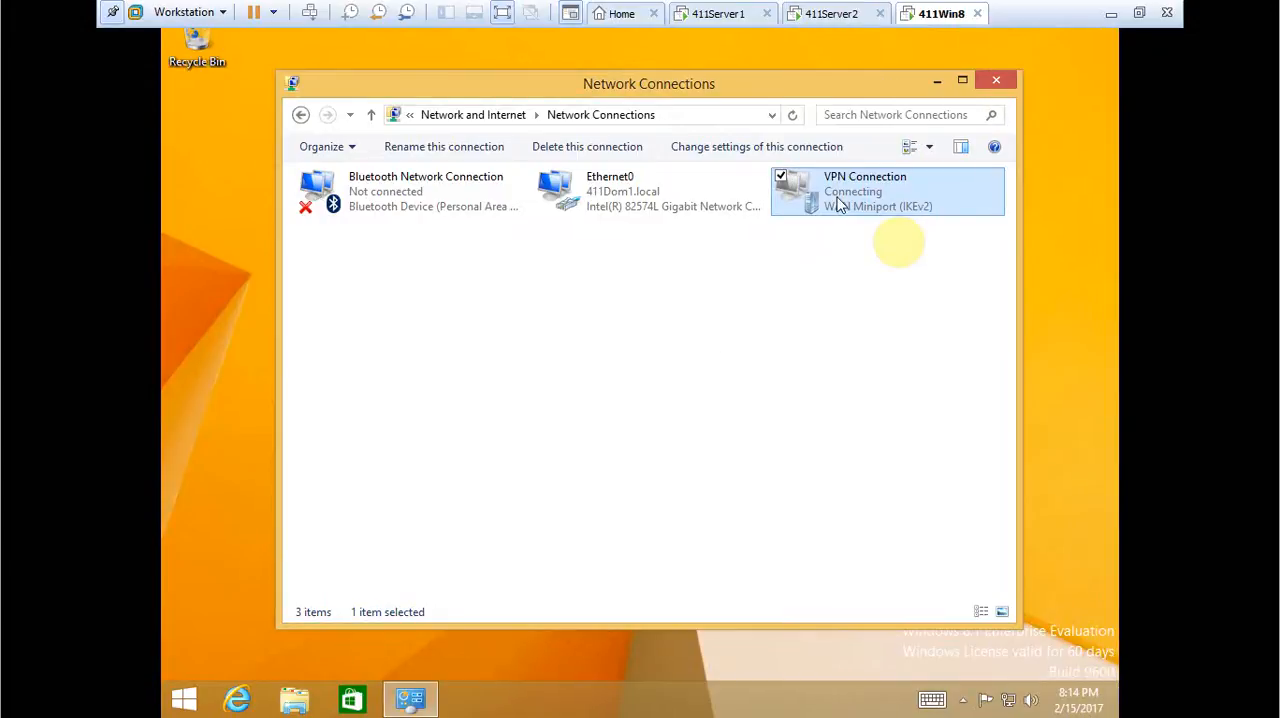
Set the VPN Connection's authentication security to Allow these protocols with Microsoft CHAP Version 2 (MS-CHAP v2).
right_click(840, 205)
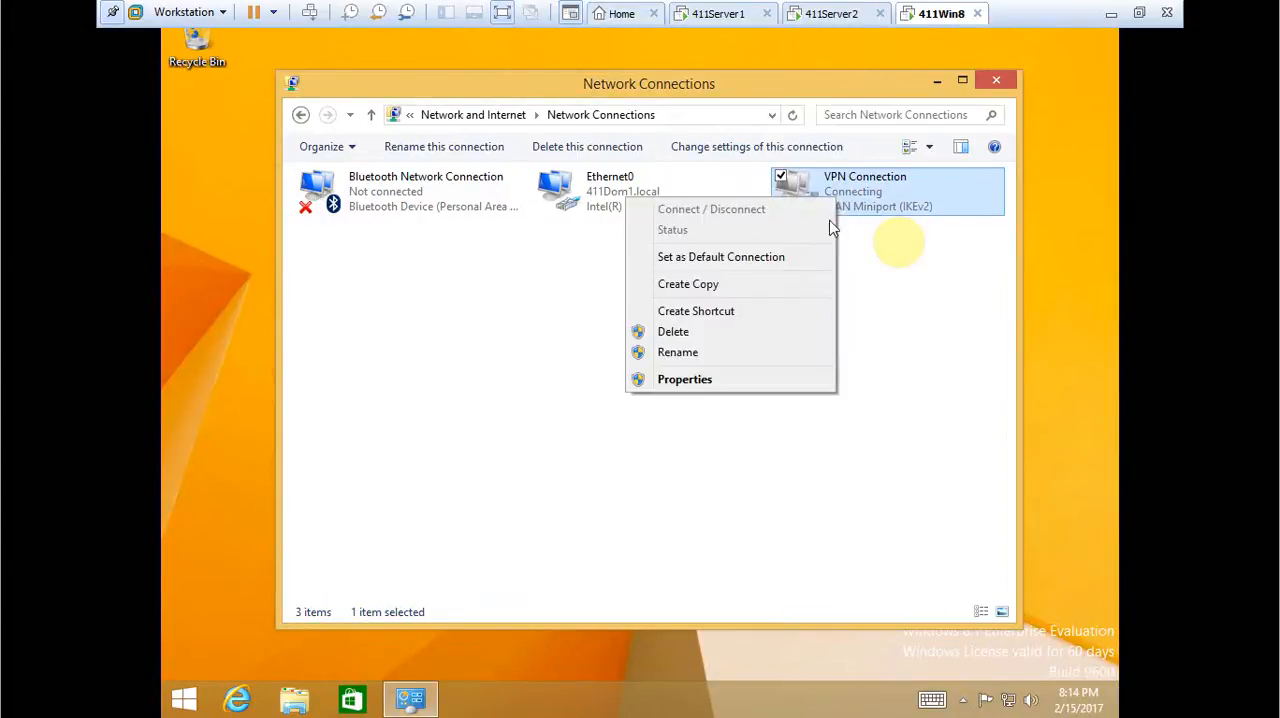
left_click(708, 390)
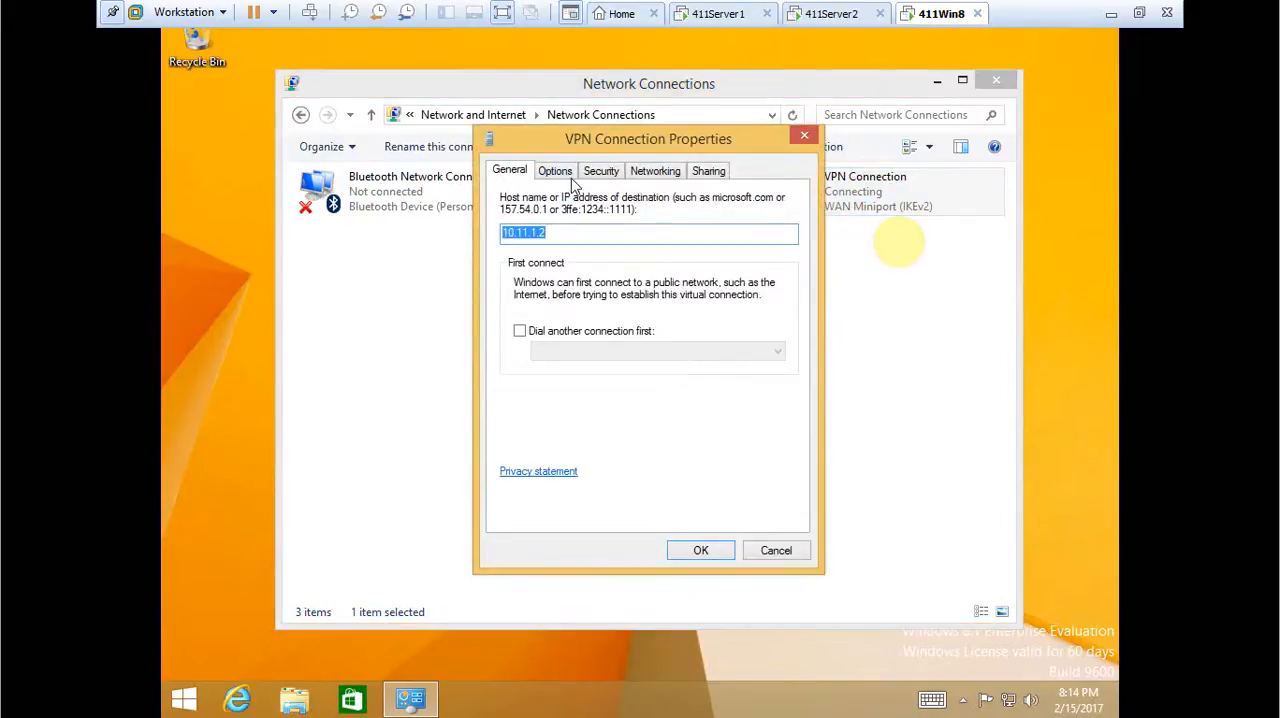
left_click(563, 173)
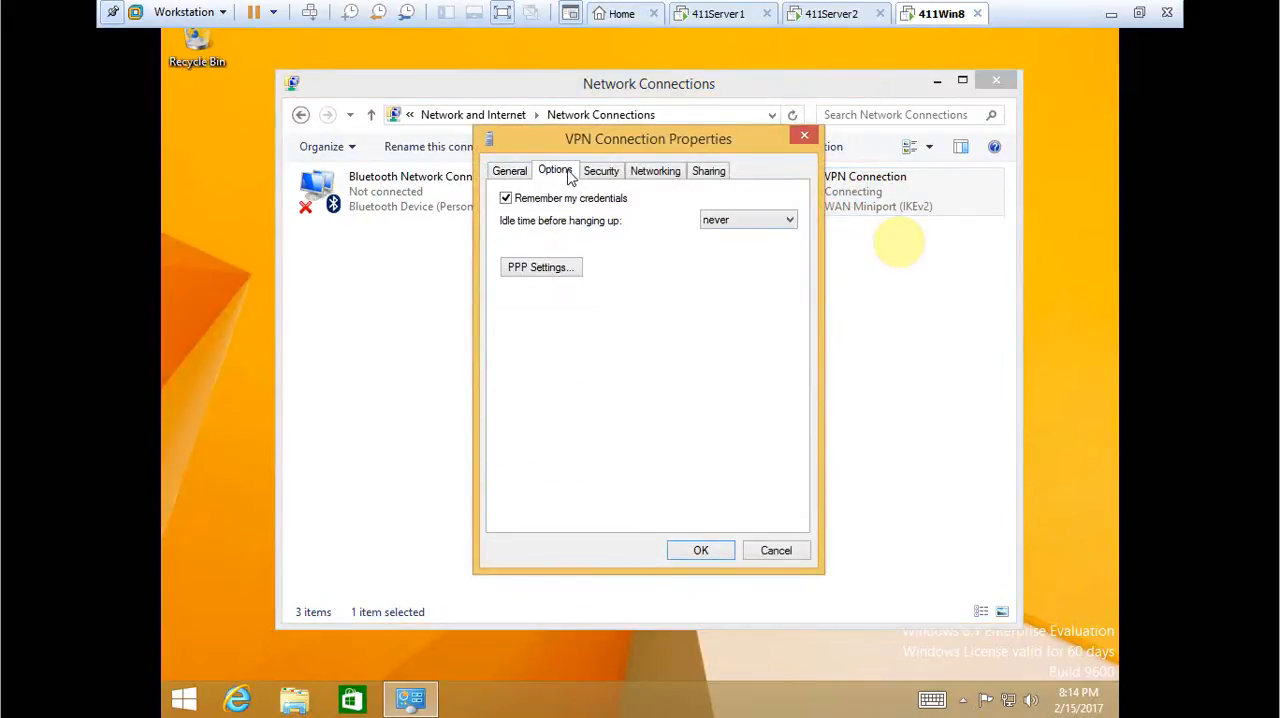
left_click(601, 172)
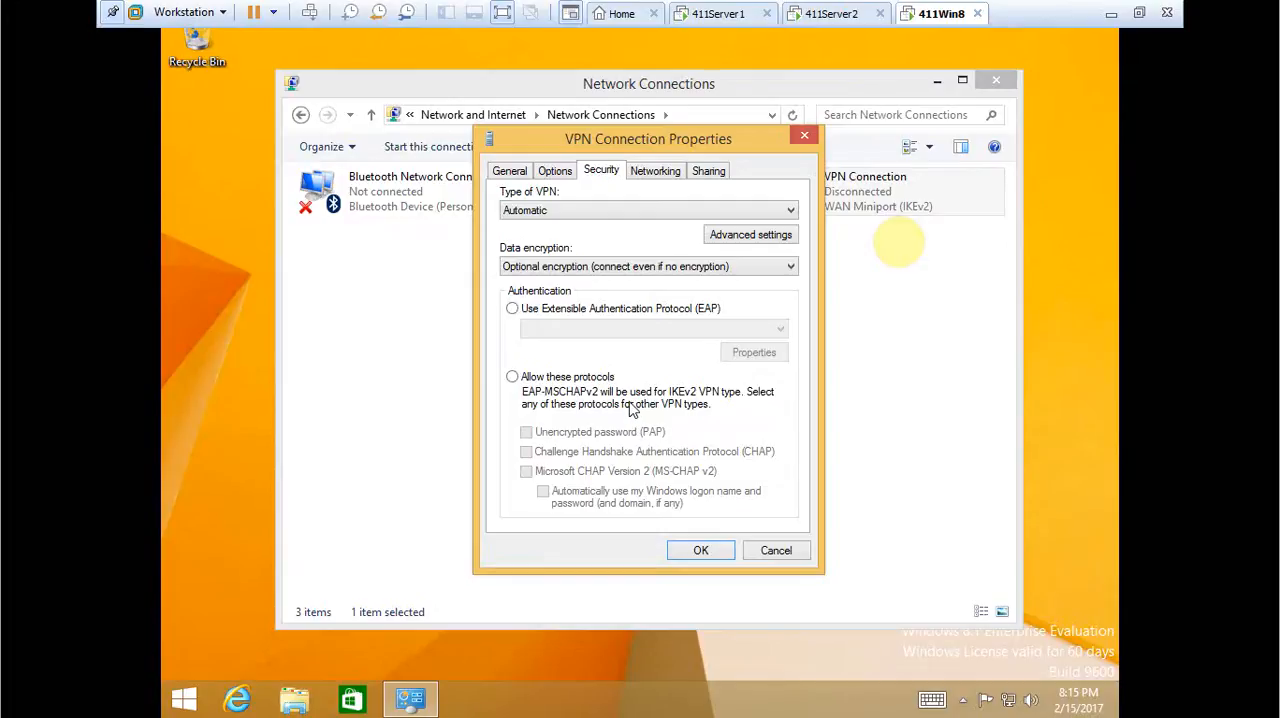
left_click(512, 376)
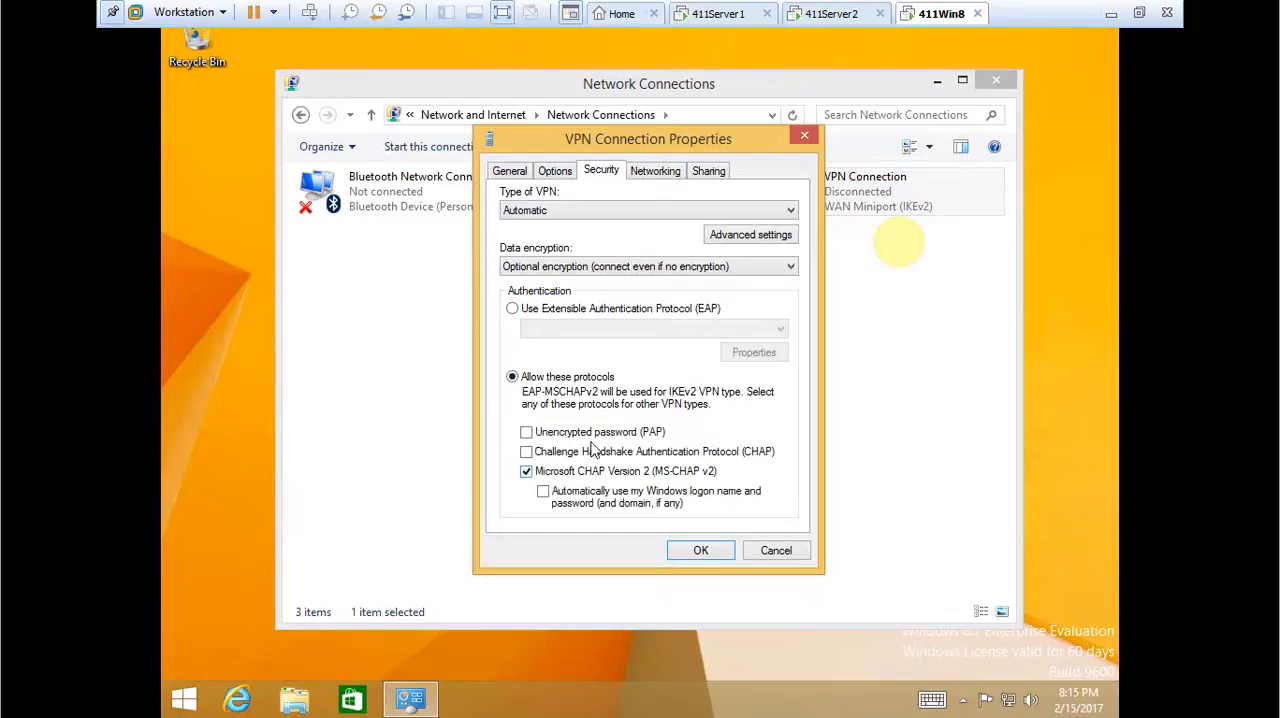
left_click(700, 550)
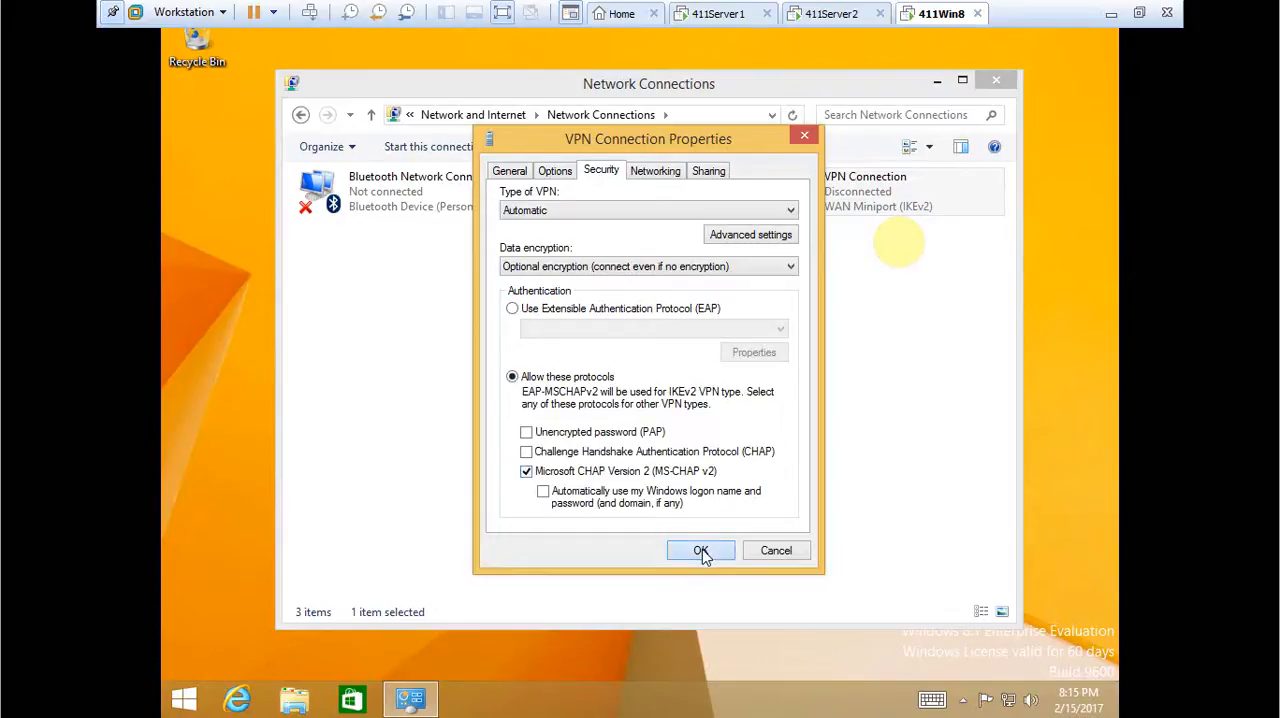
Retry the VPN Connection as 411Dom1\Administrator, submitting the account password, and return to the adapter list.
right_click(843, 200)
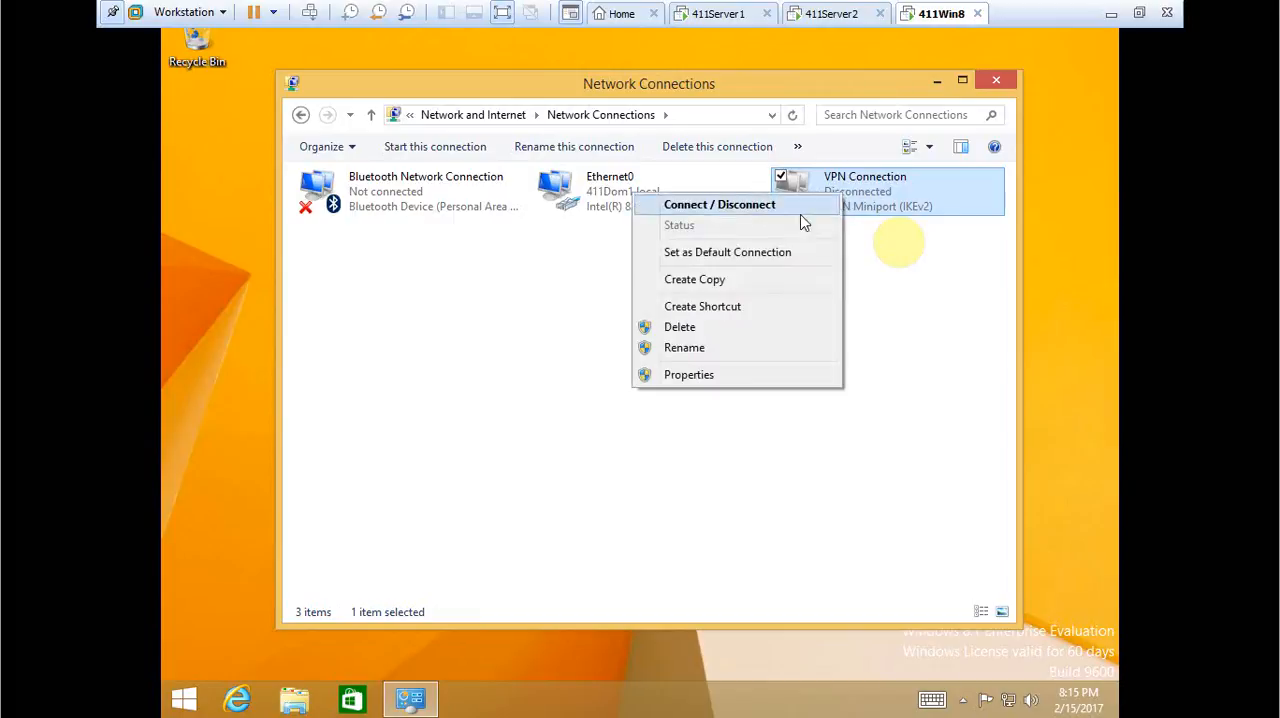
left_click(788, 205)
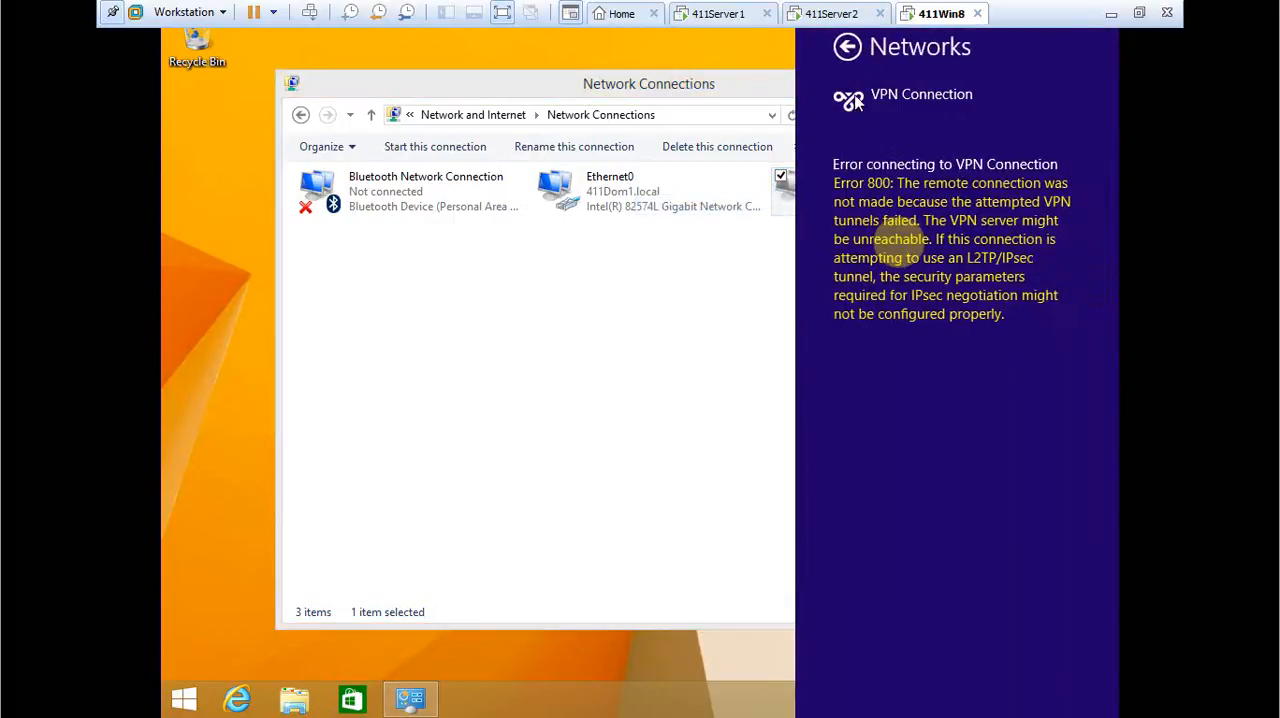
left_click(840, 47)
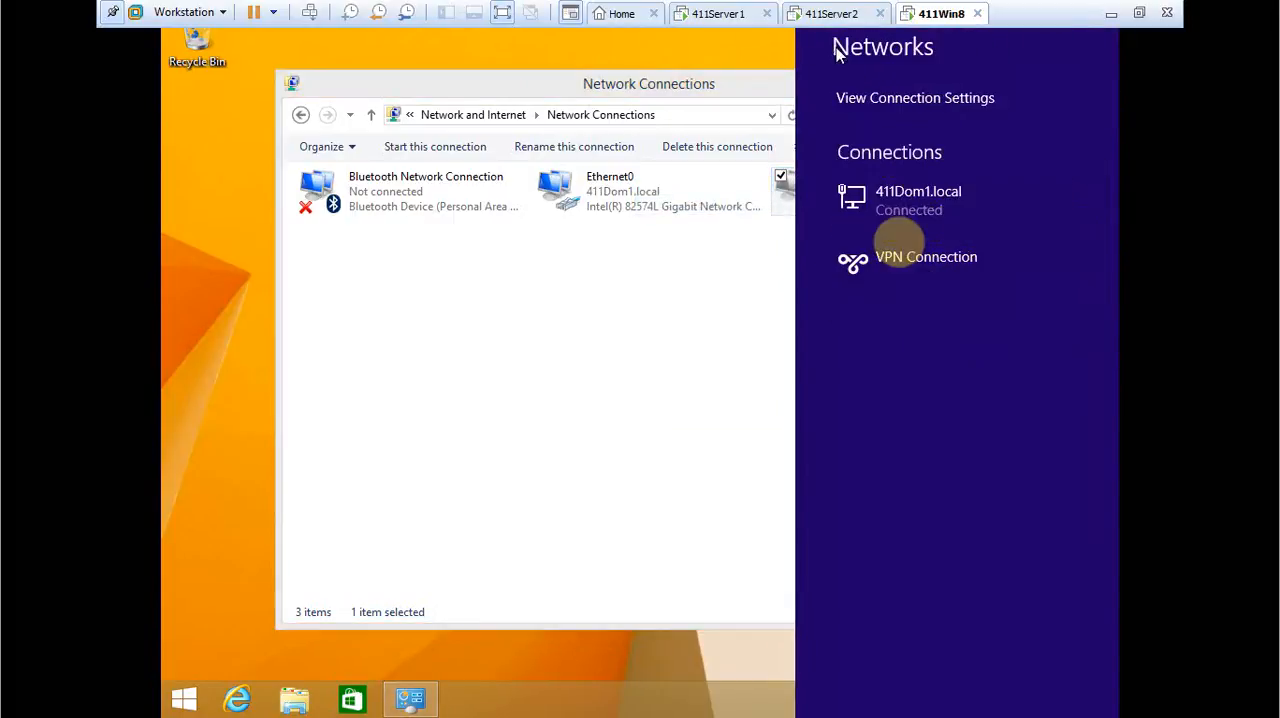
left_click(918, 268)
left_click(1025, 314)
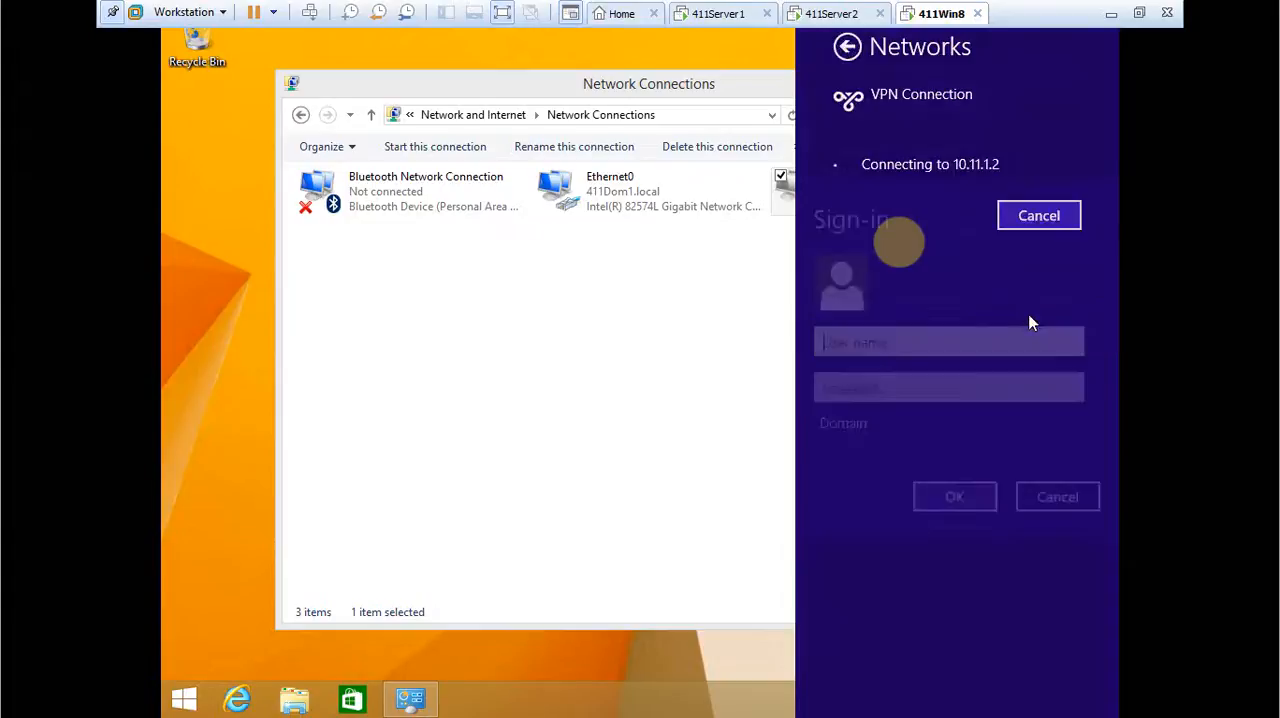
type("411")
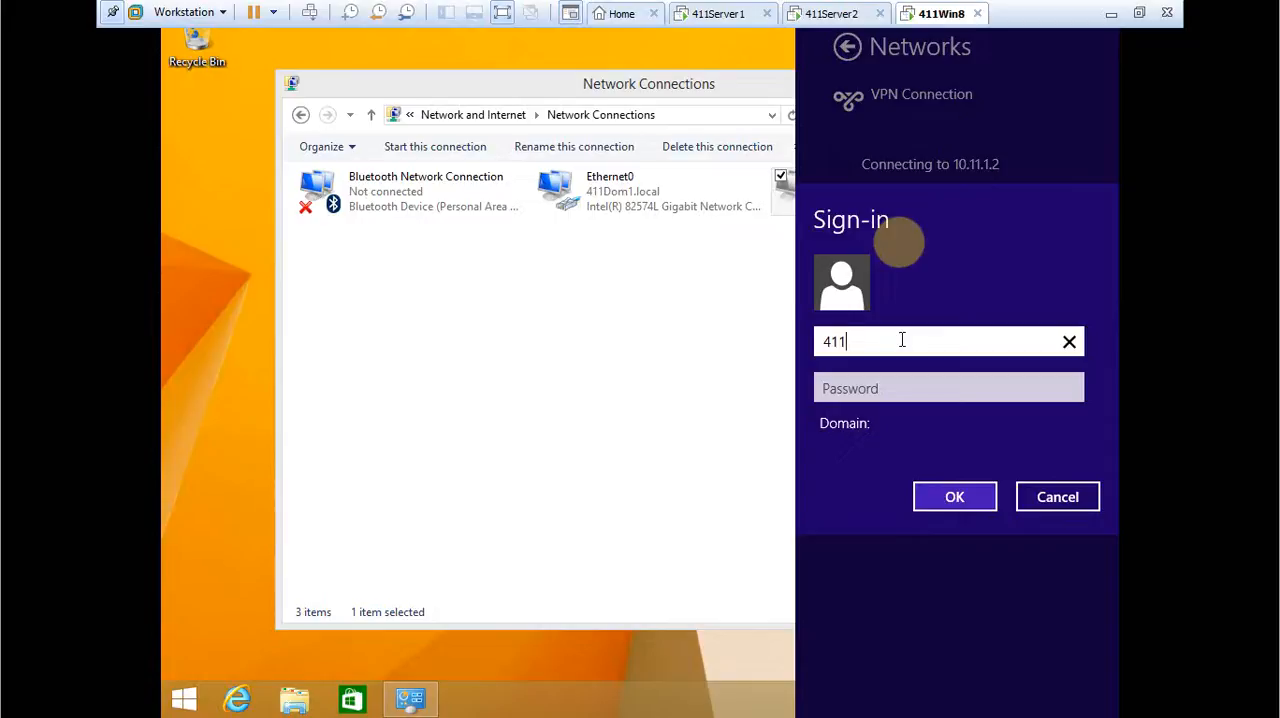
type("Dom1\\Administrator")
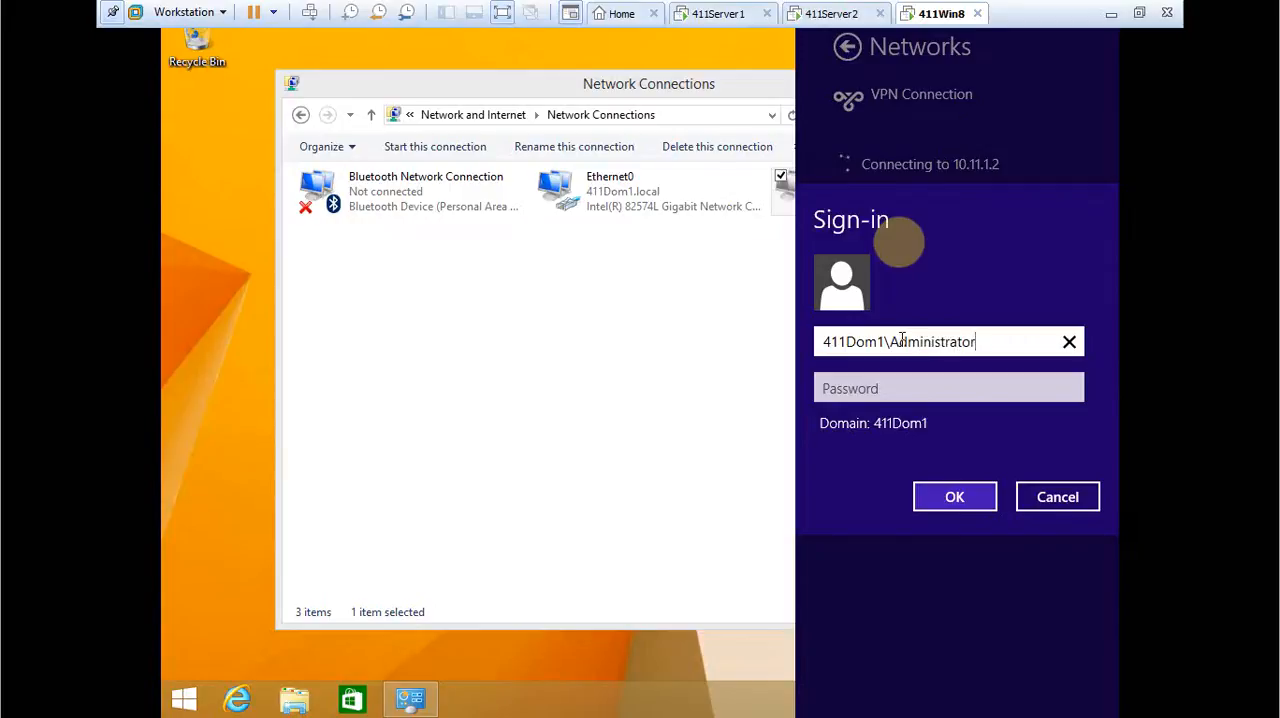
key("Tab")
type("Pa$$w0rd")
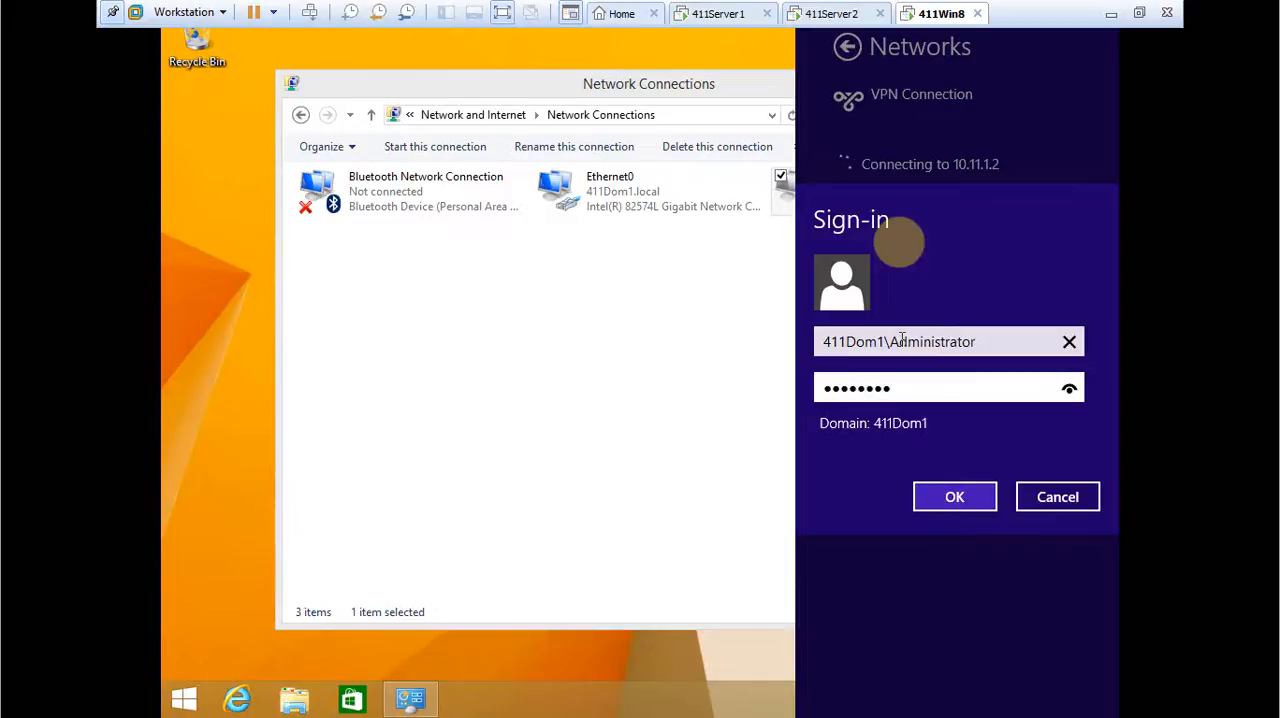
key("Return")
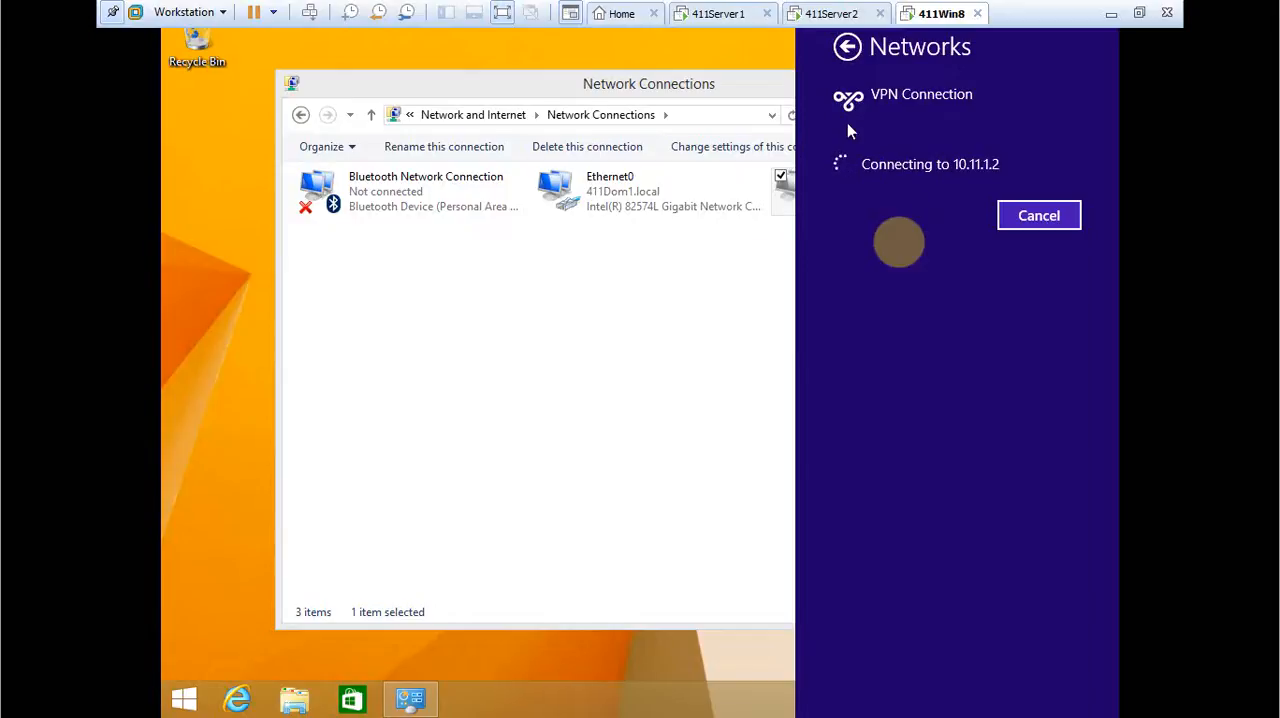
left_click(782, 254)
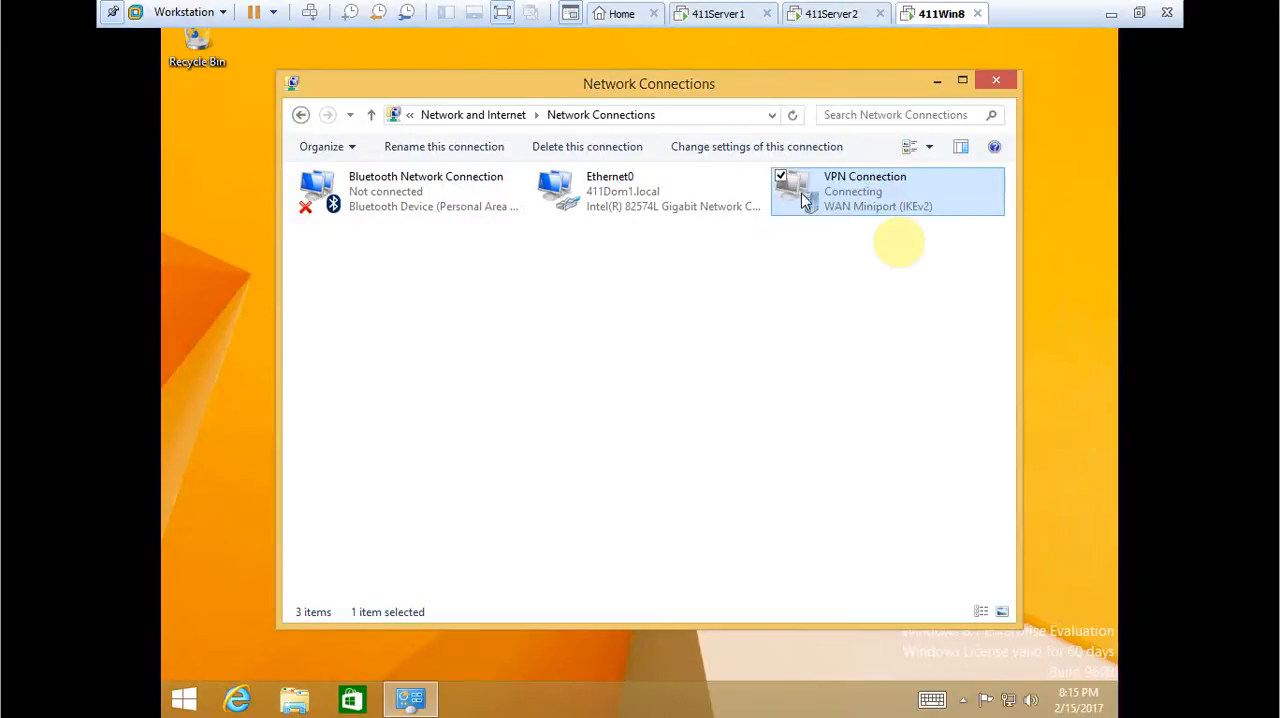
Examine the VPN Connection's VPN type and data encryption options, its TCP/IPv4 settings and its Internet Connection Sharing settings.
right_click(857, 198)
left_click(773, 374)
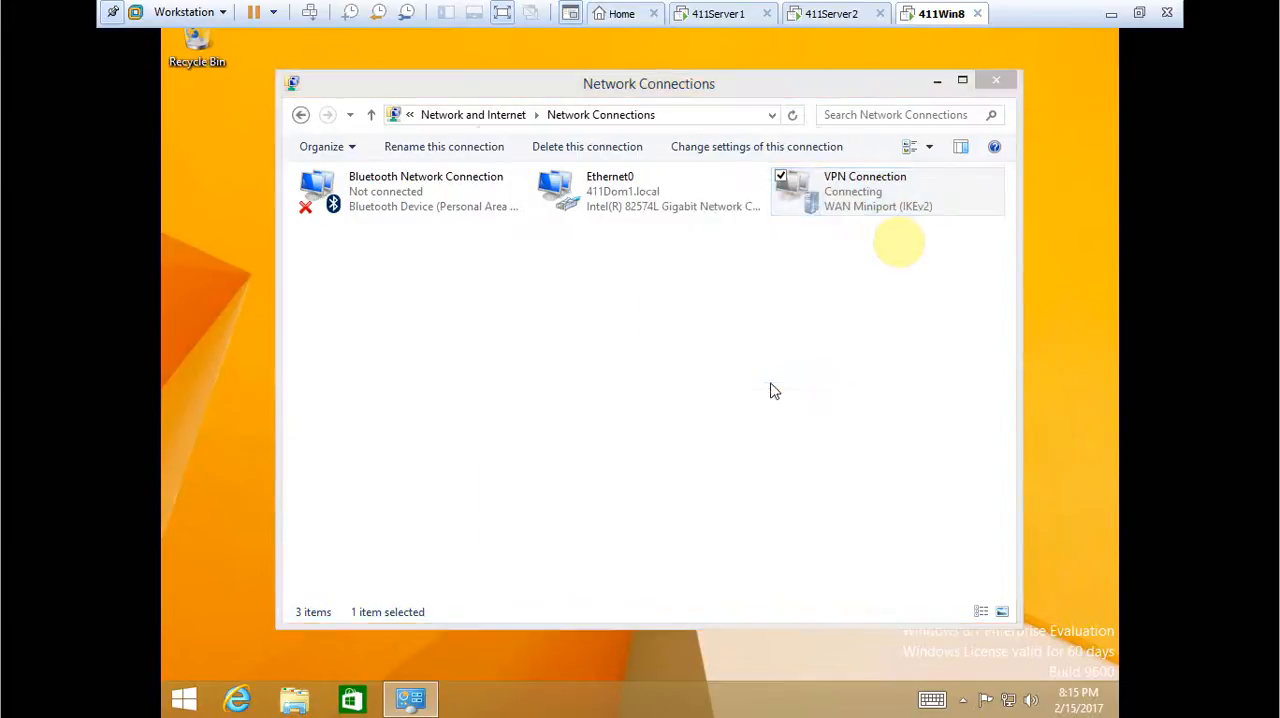
left_click(601, 172)
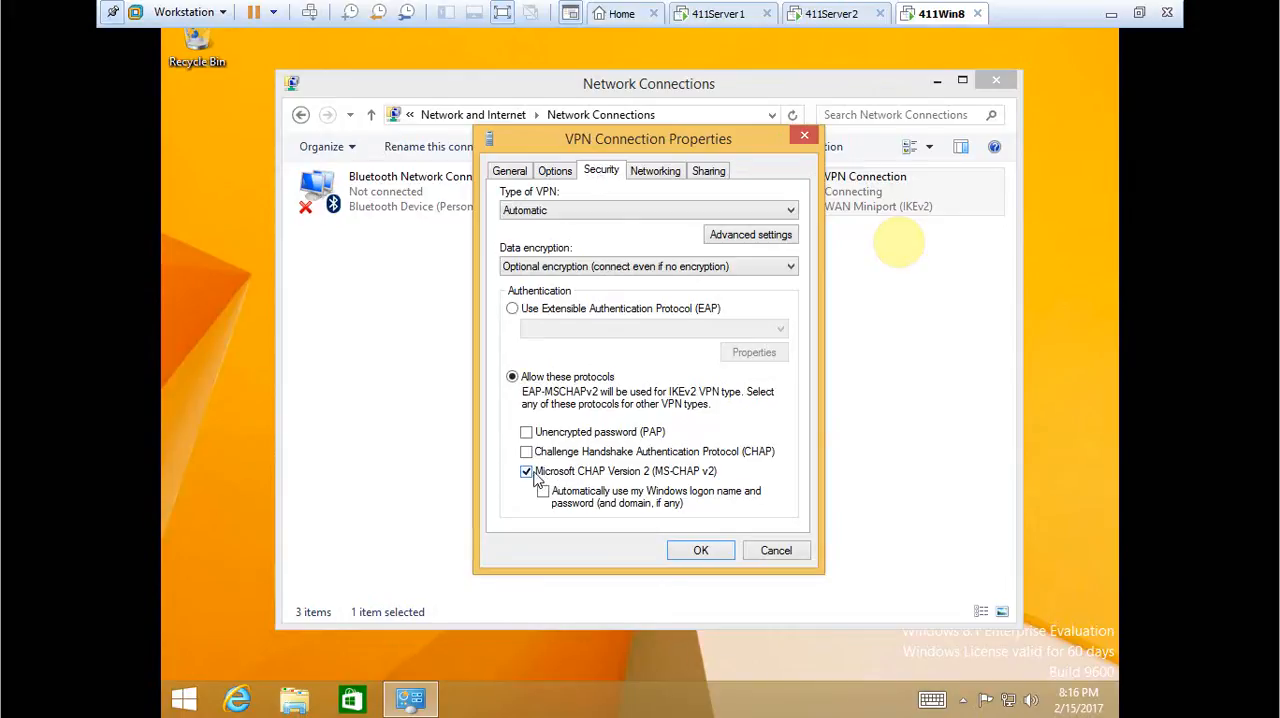
left_click(597, 212)
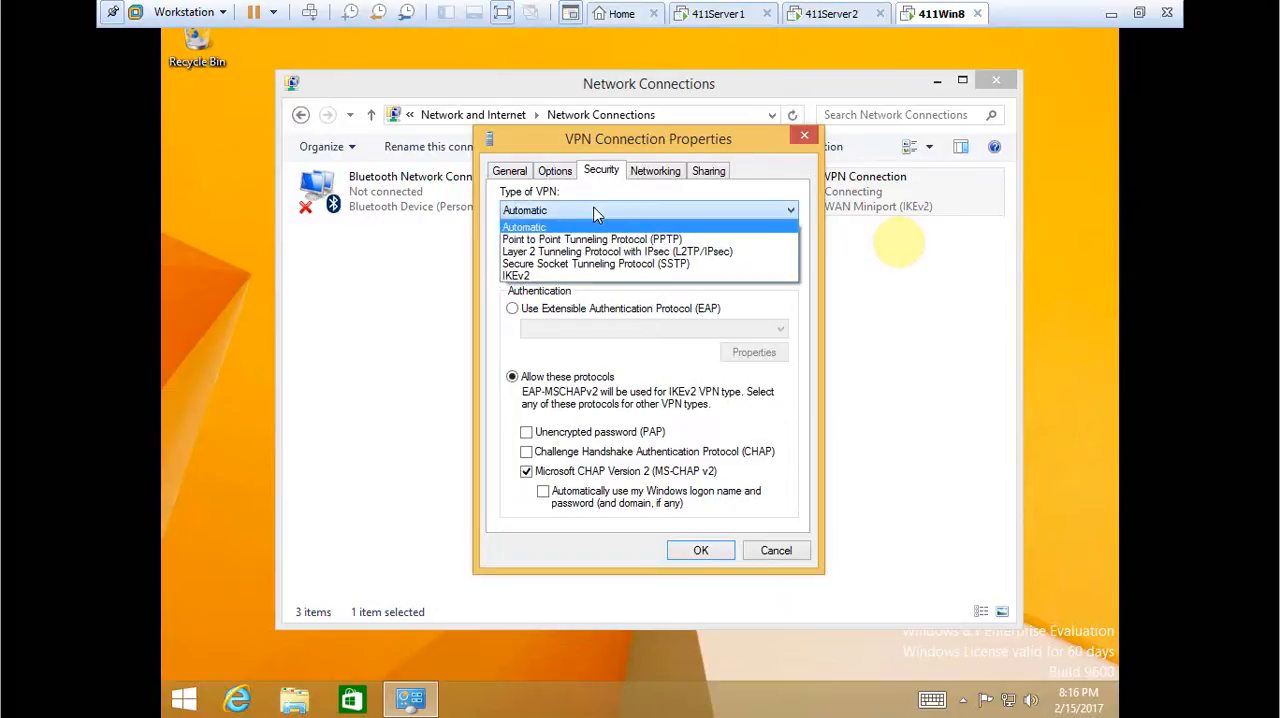
left_click(597, 212)
left_click(620, 268)
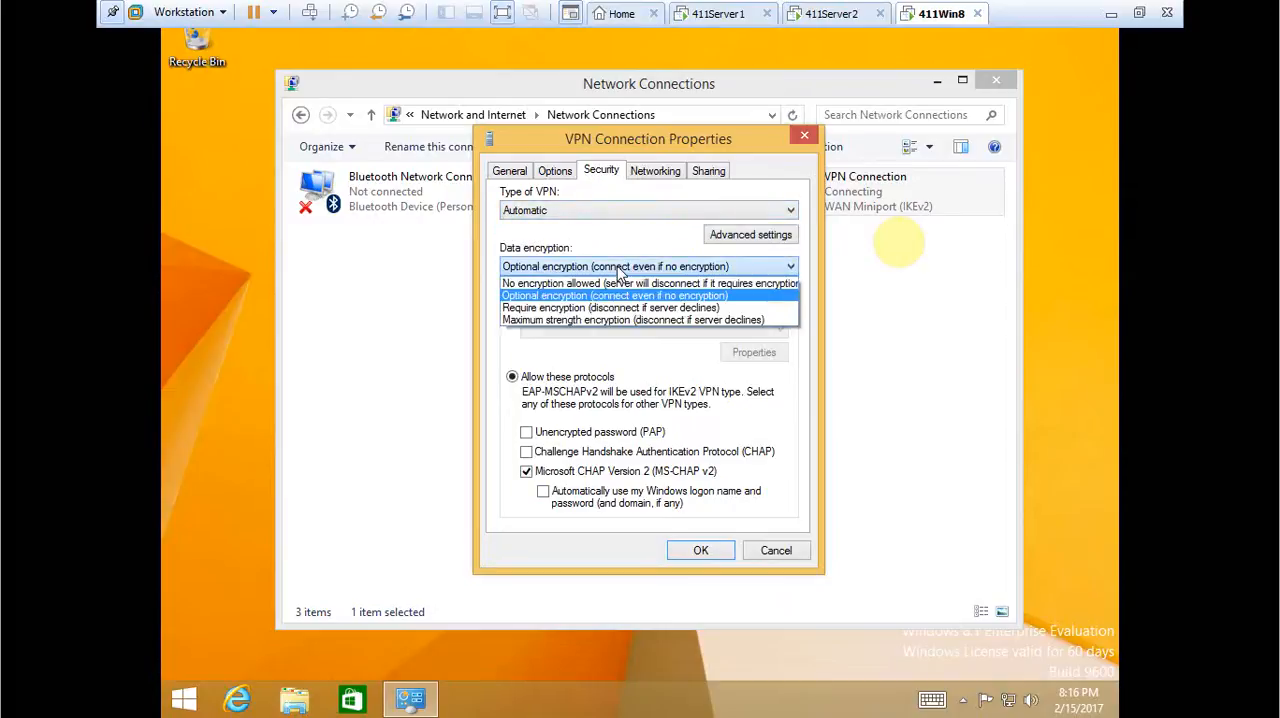
left_click(620, 268)
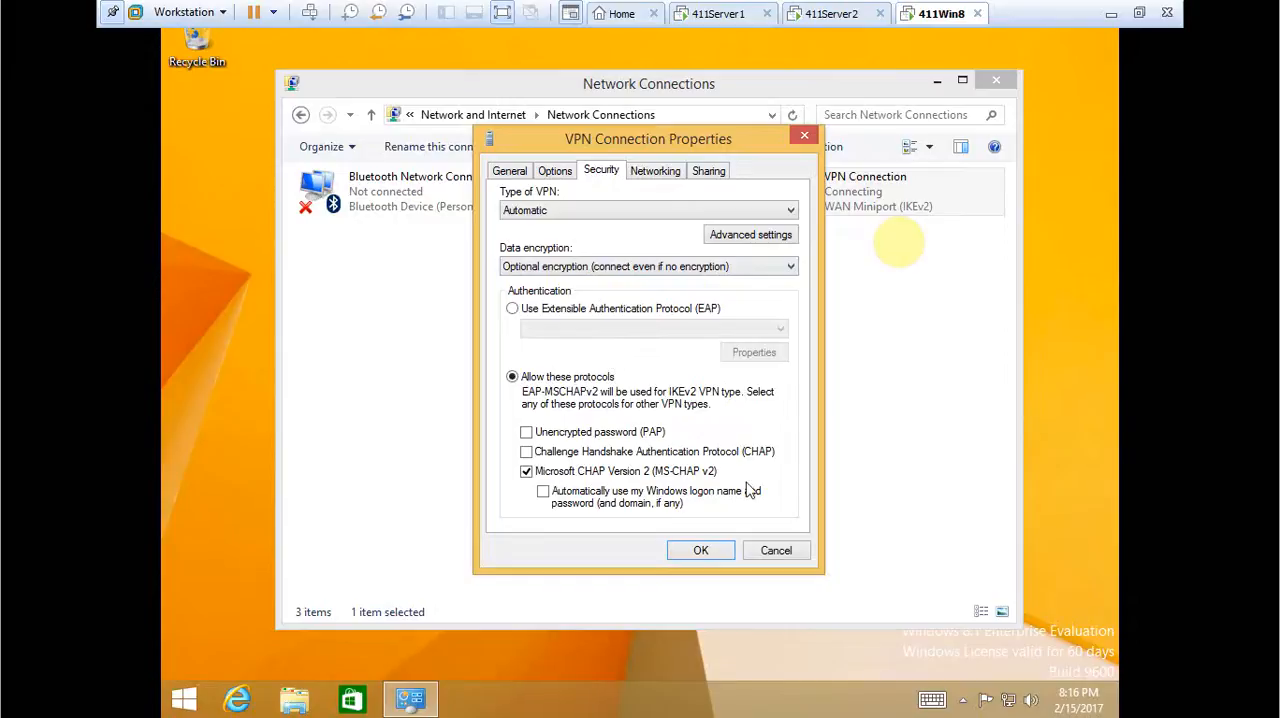
left_click(647, 176)
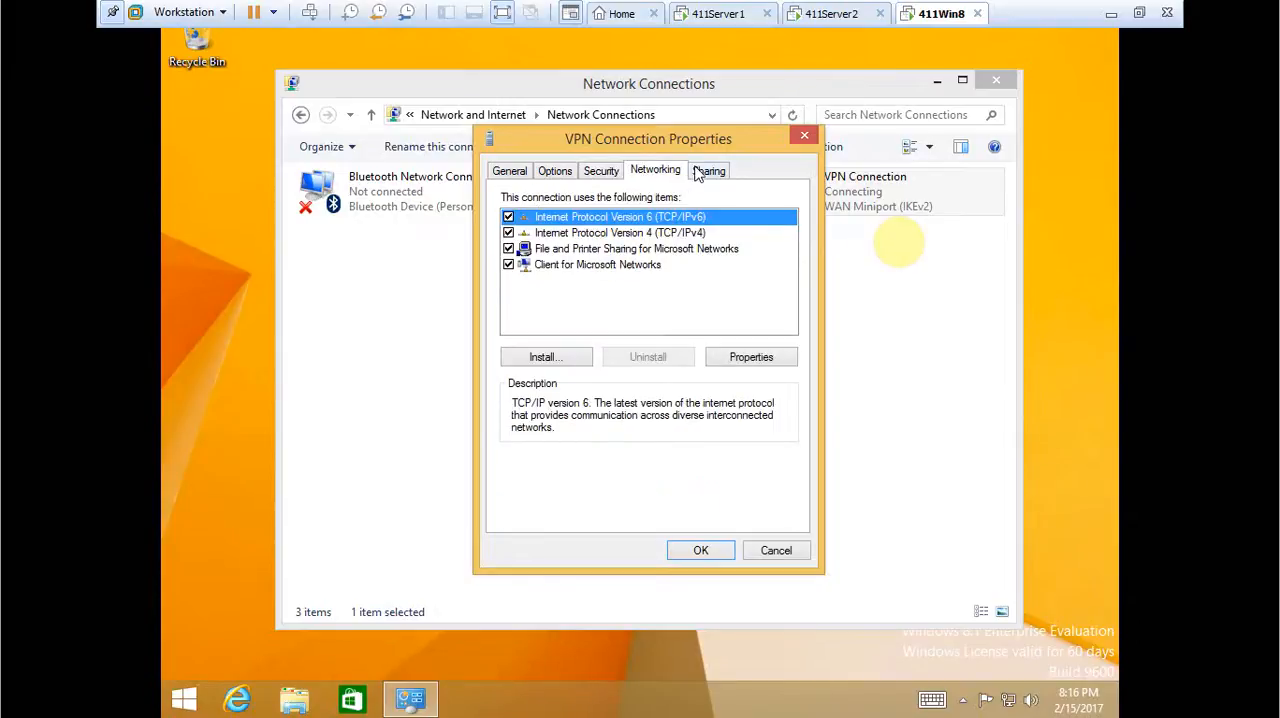
left_click(674, 233)
left_click(720, 357)
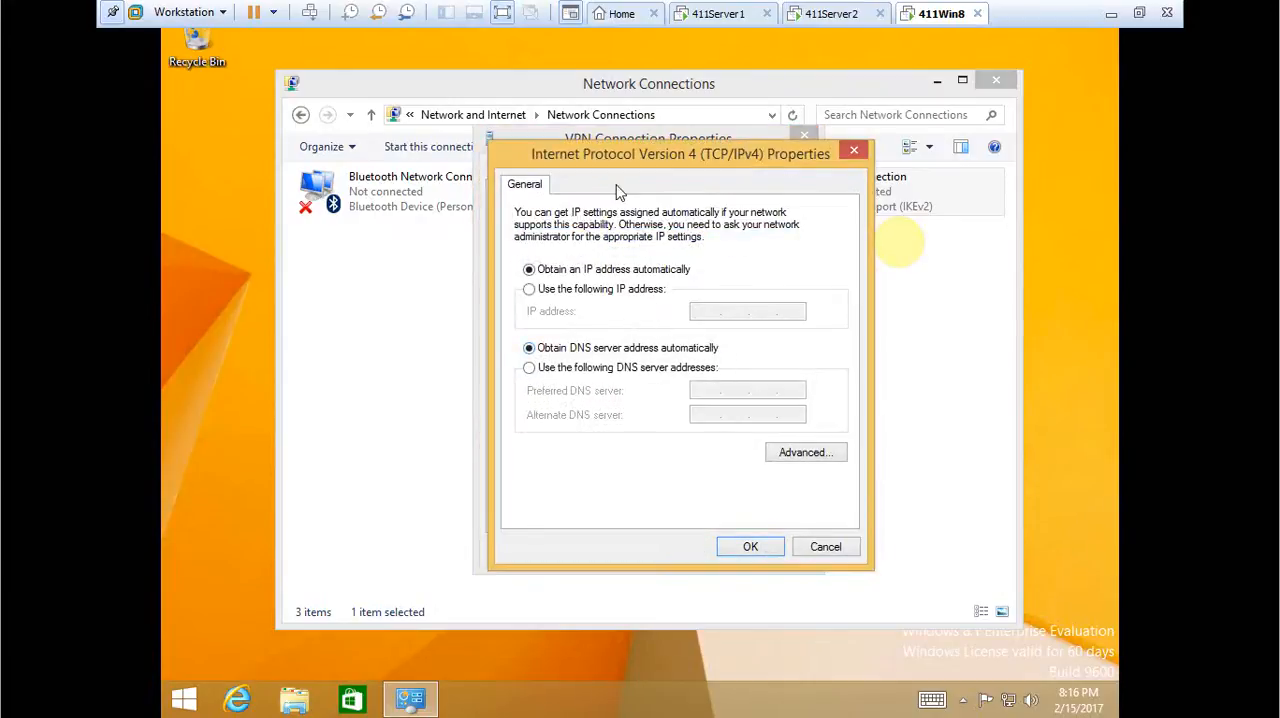
left_click(854, 150)
left_click(706, 174)
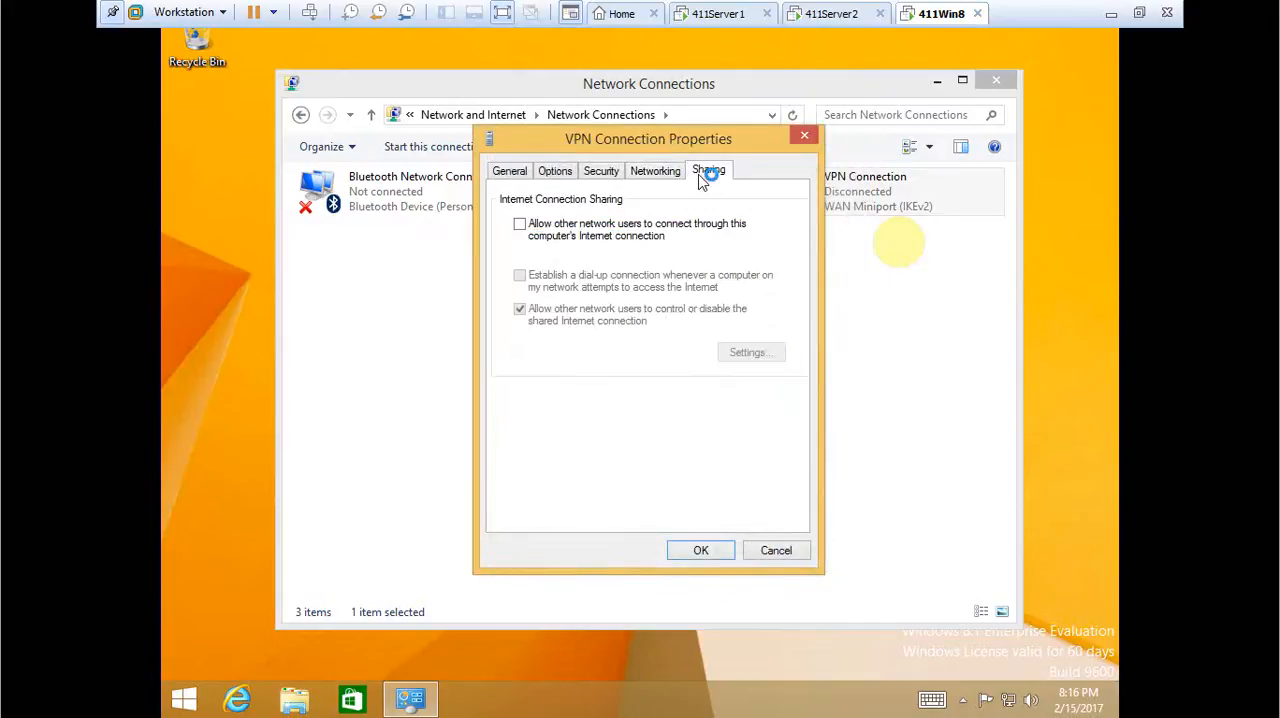
Turn off Remember my credentials for the VPN Connection, check its idle-time and destination settings, and save the properties.
left_click(586, 172)
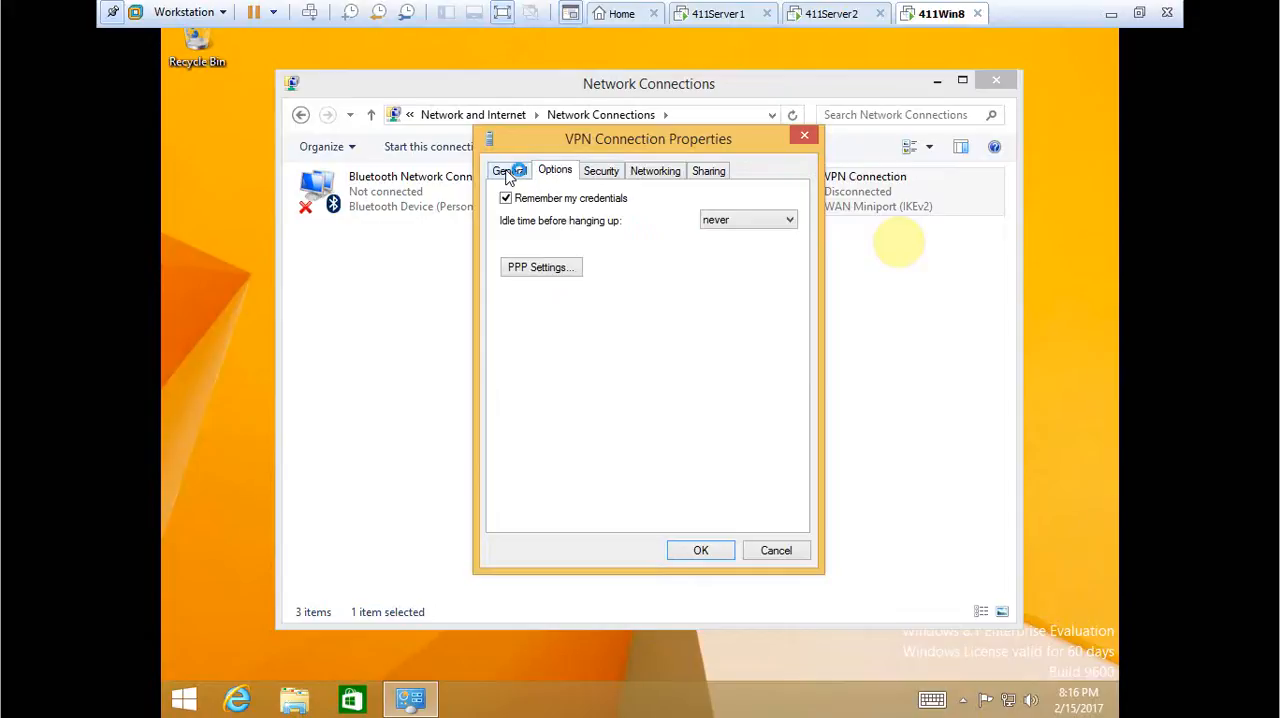
left_click(507, 199)
left_click(716, 221)
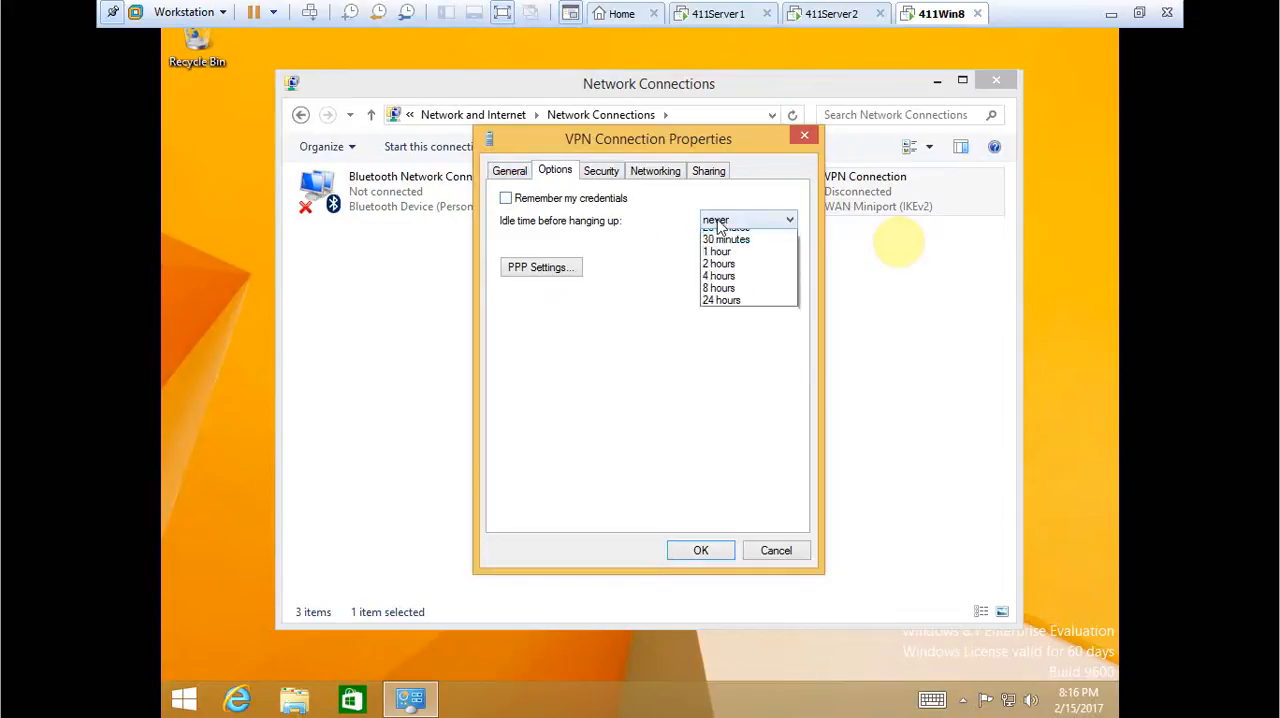
left_click(718, 226)
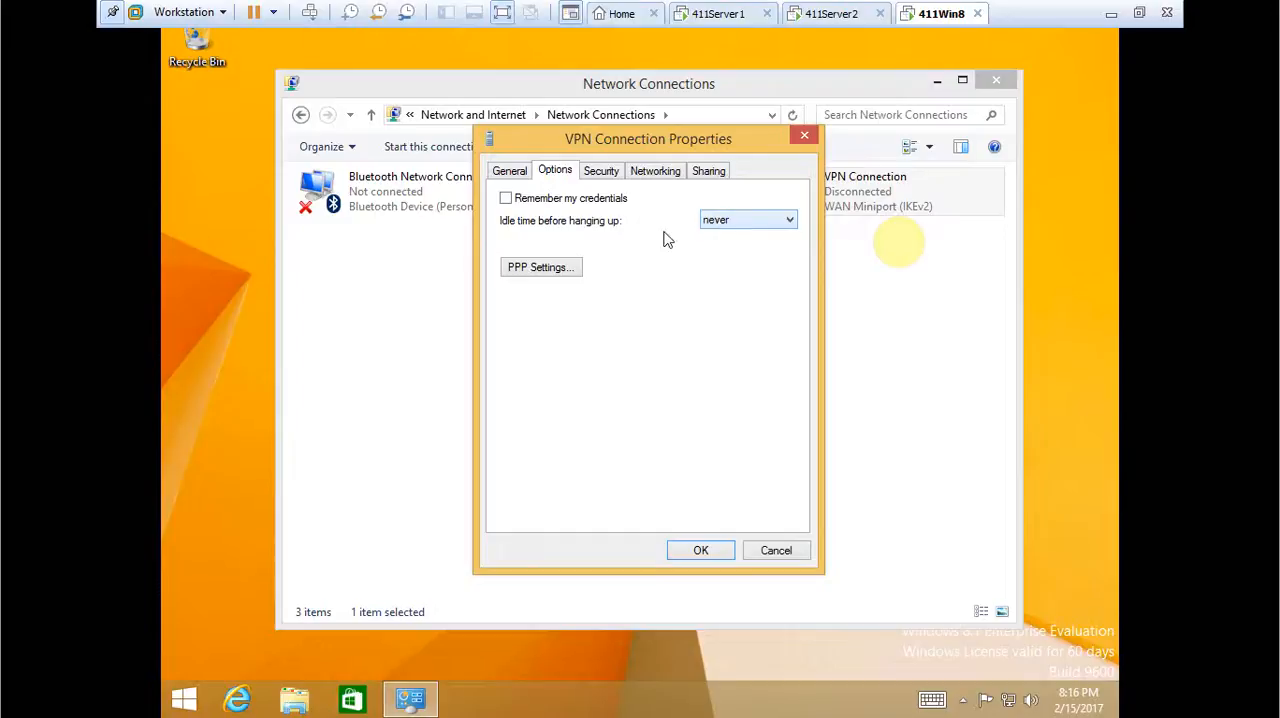
left_click(509, 172)
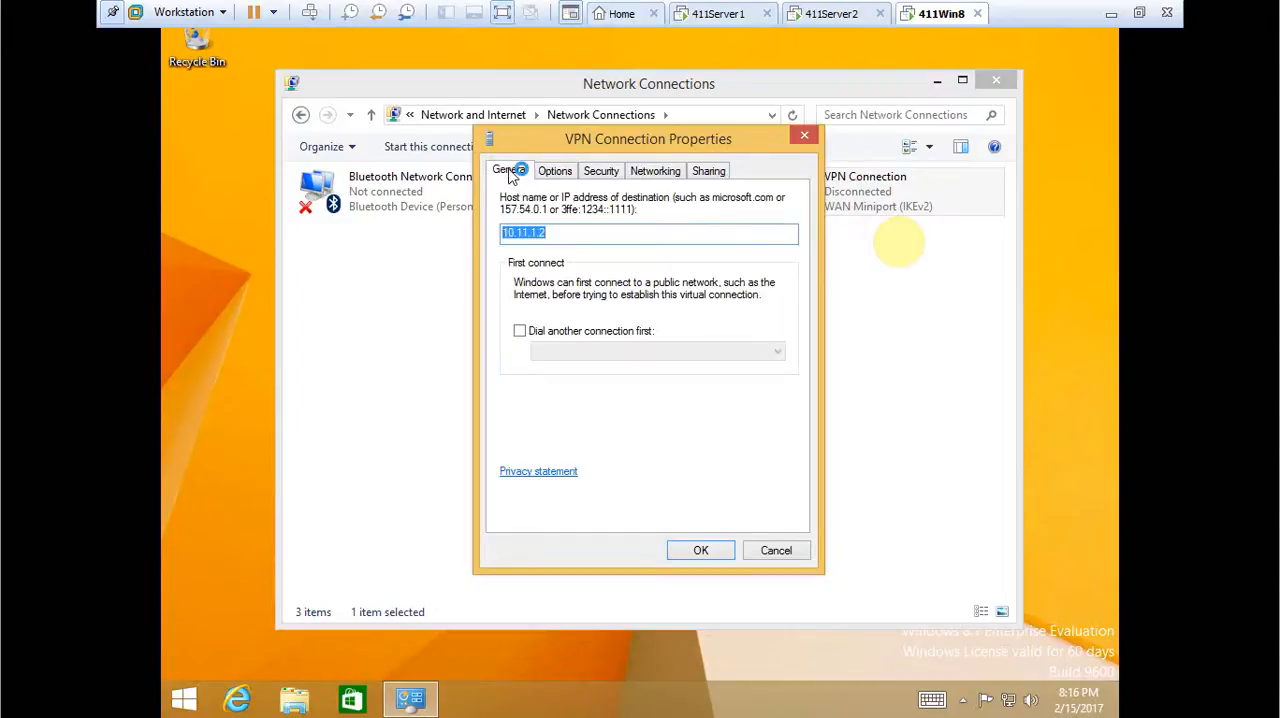
left_click(700, 550)
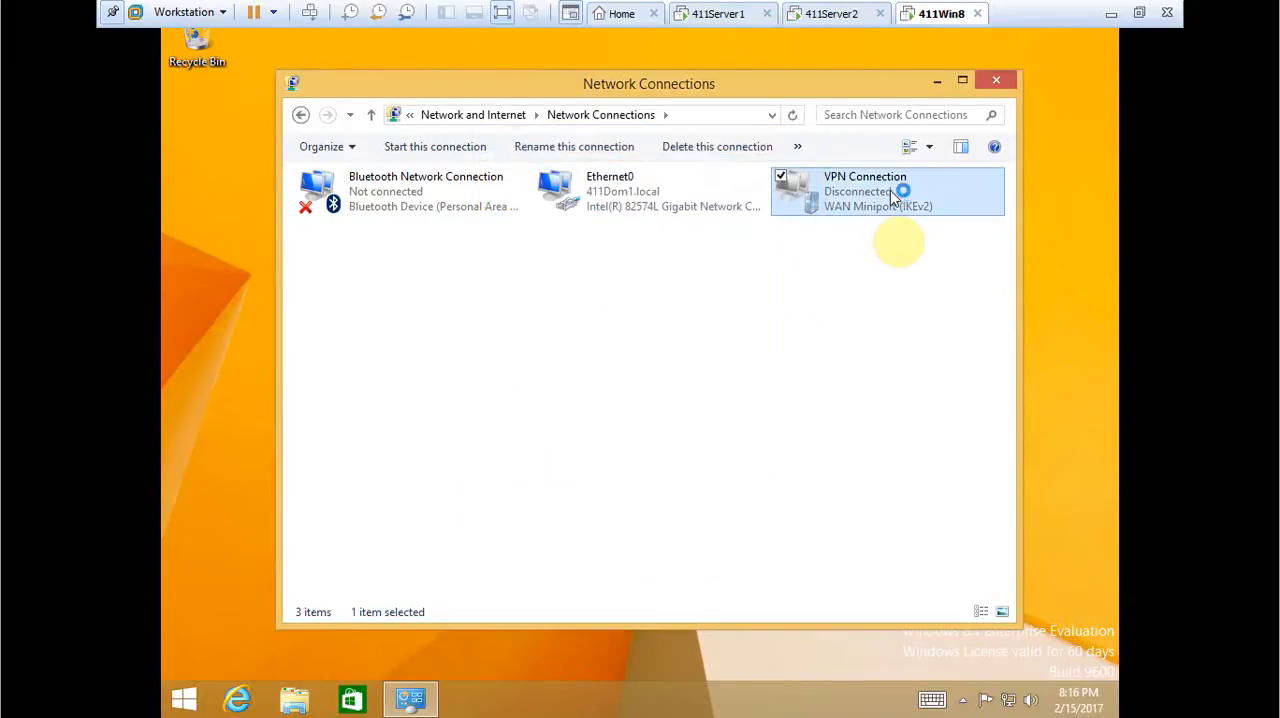
Start another connection attempt for the VPN Connection from the network list.
right_click(919, 185)
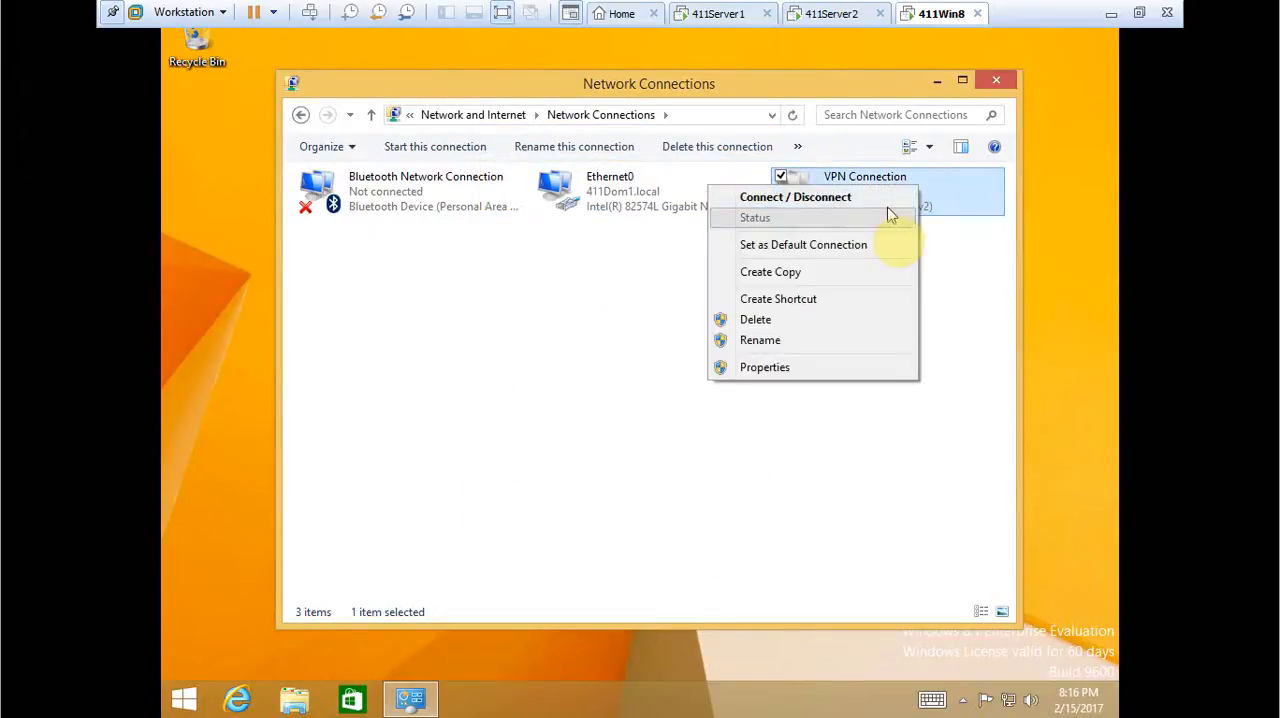
left_click(886, 200)
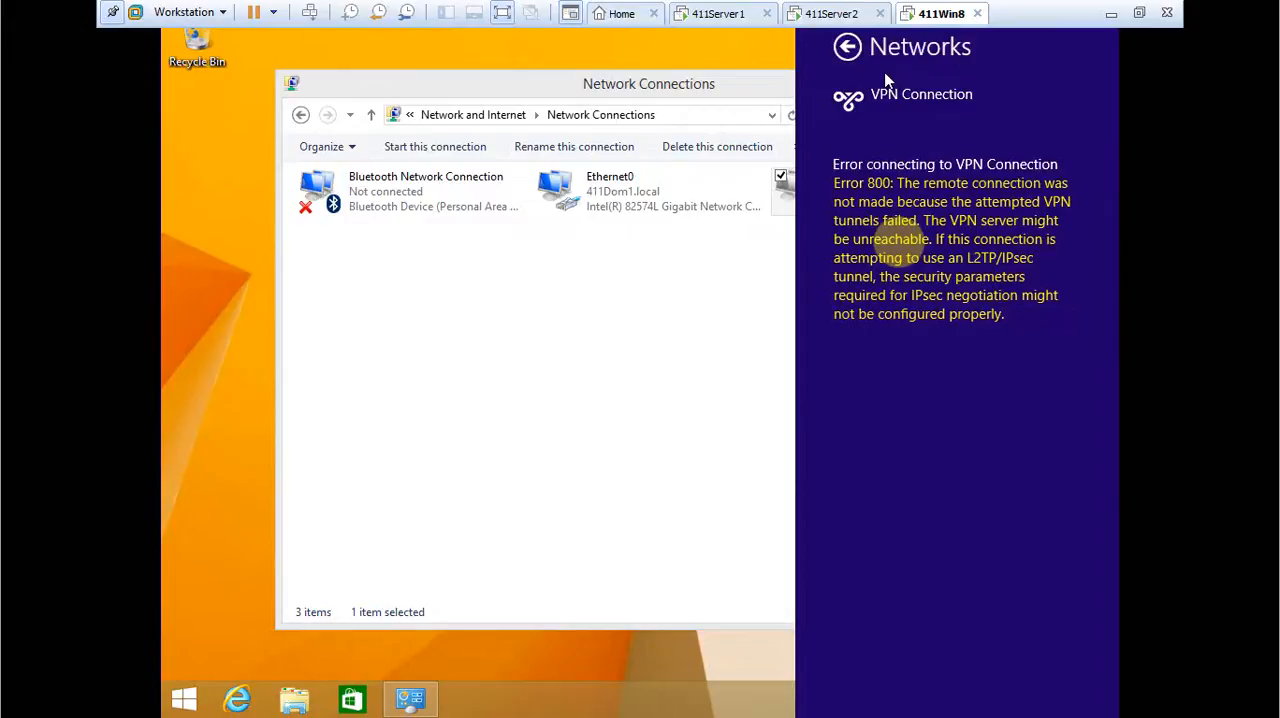
left_click(847, 46)
left_click(879, 257)
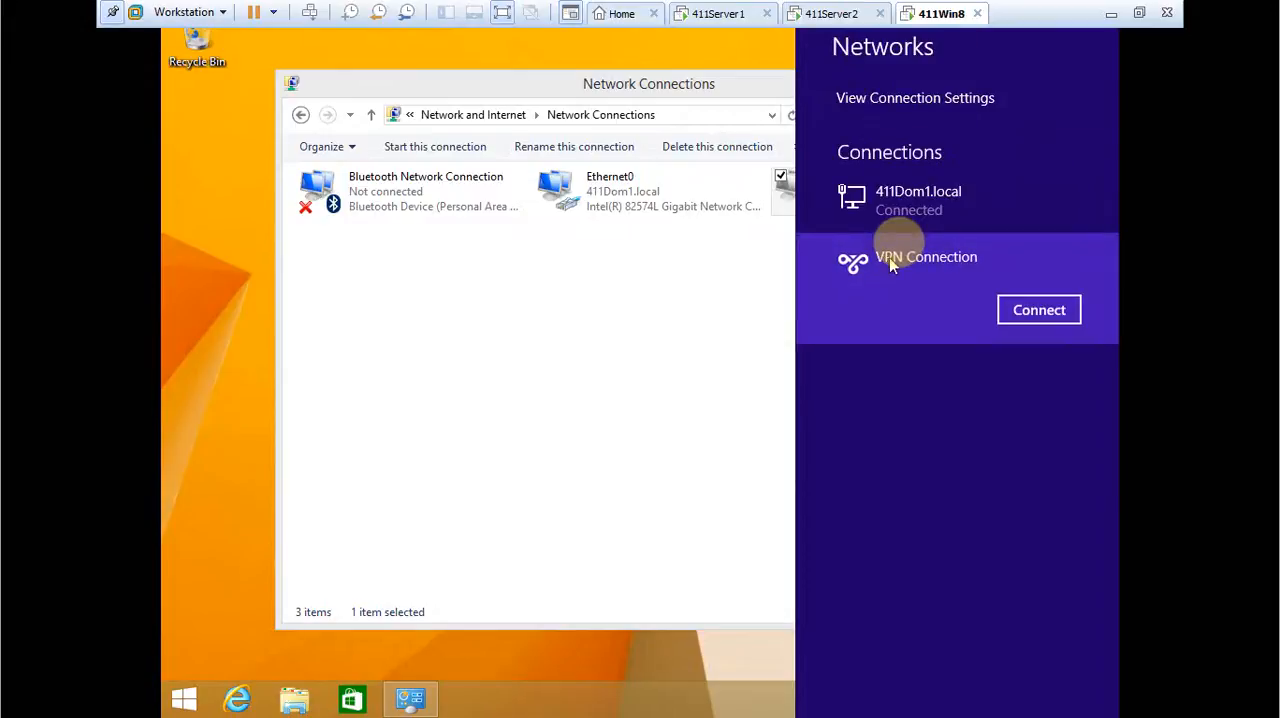
left_click(1046, 312)
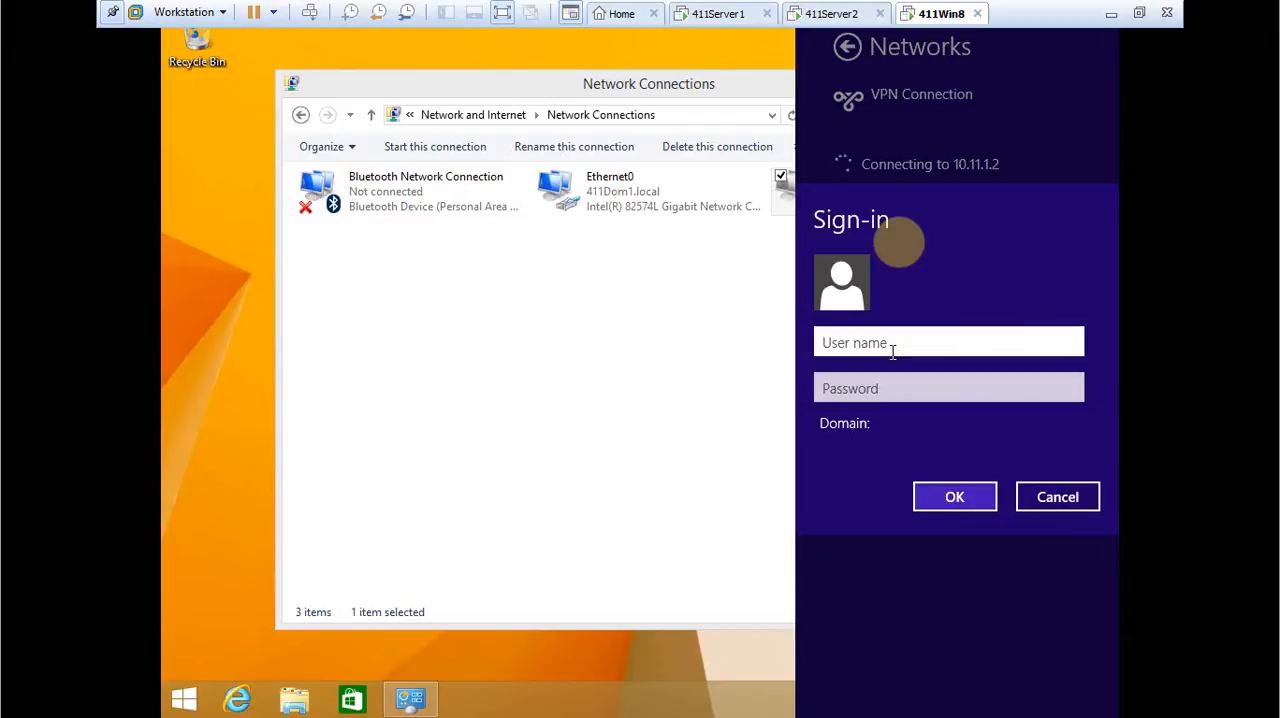
Try to sign in to the VPN at 10.11.1.2 as 411dom1\administrator, entering the account password.
type("411dom1\\")
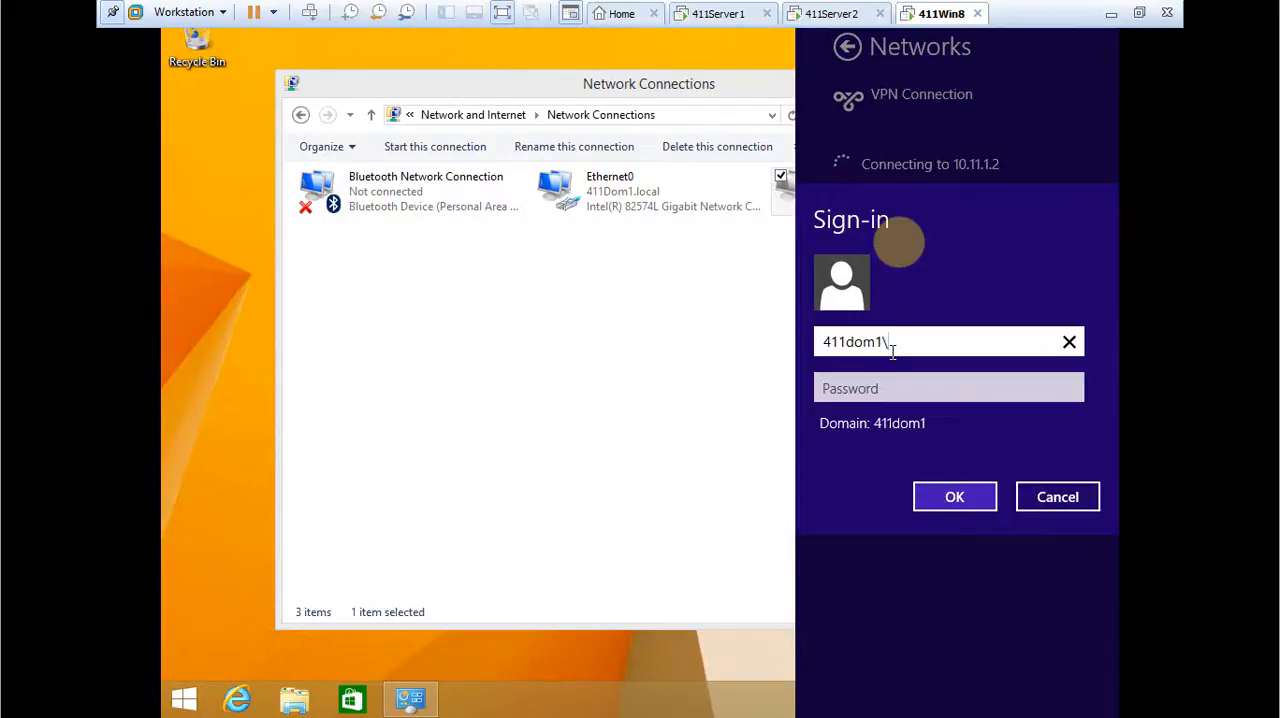
type("administrator")
key("Tab")
type("•••••")
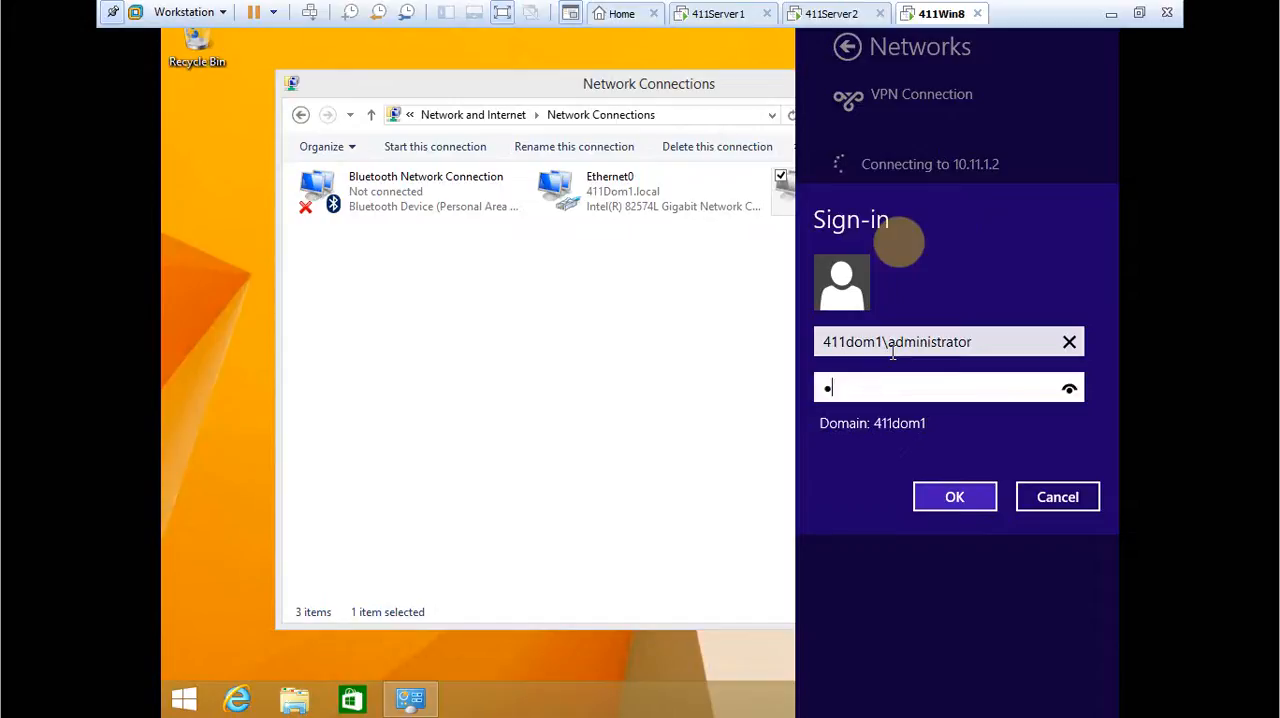
type("rd")
key("Return")
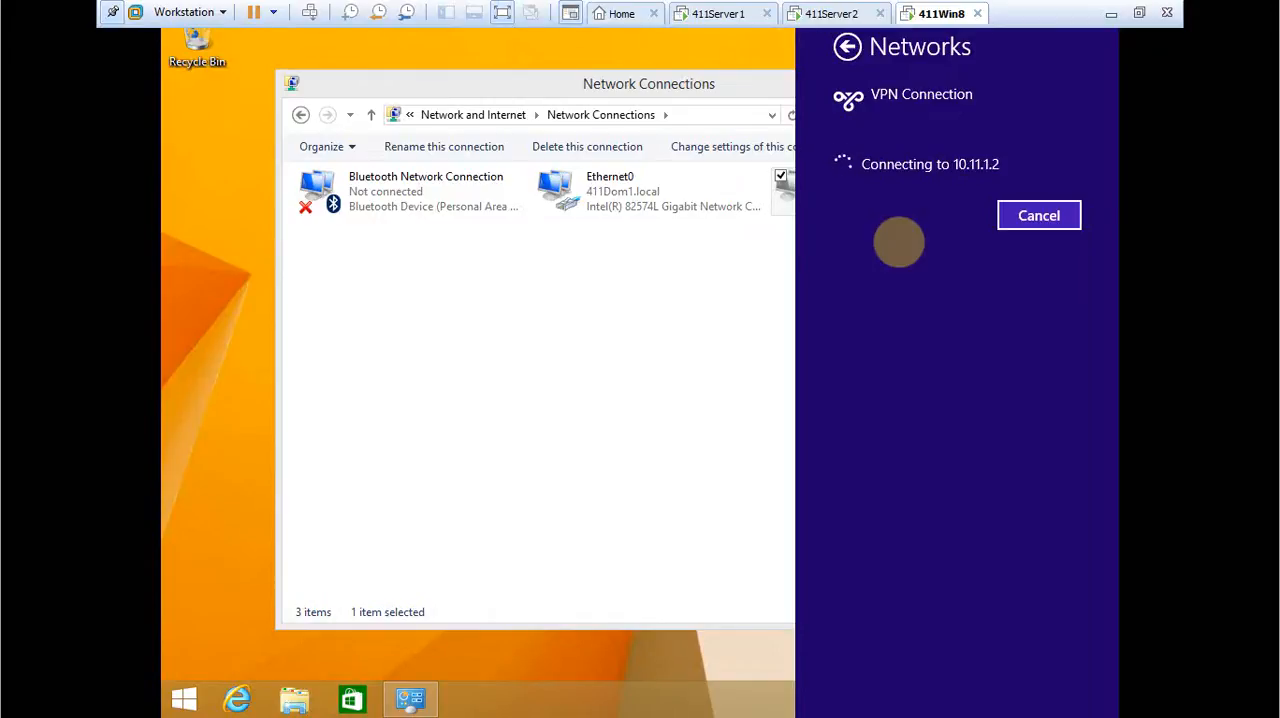
Switch to 411Server2 and inspect the Ethernet1 interface's IPv4 properties, including its multicast settings, without changing anything.
left_click(836, 14)
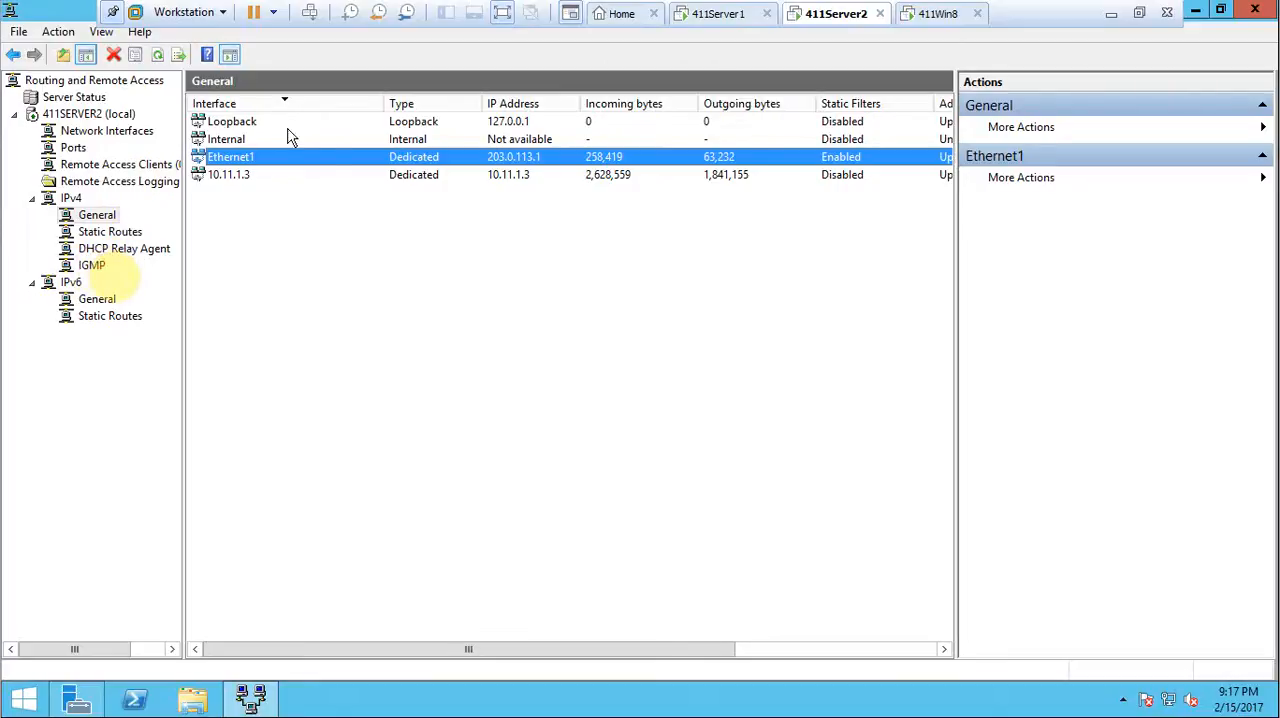
right_click(307, 170)
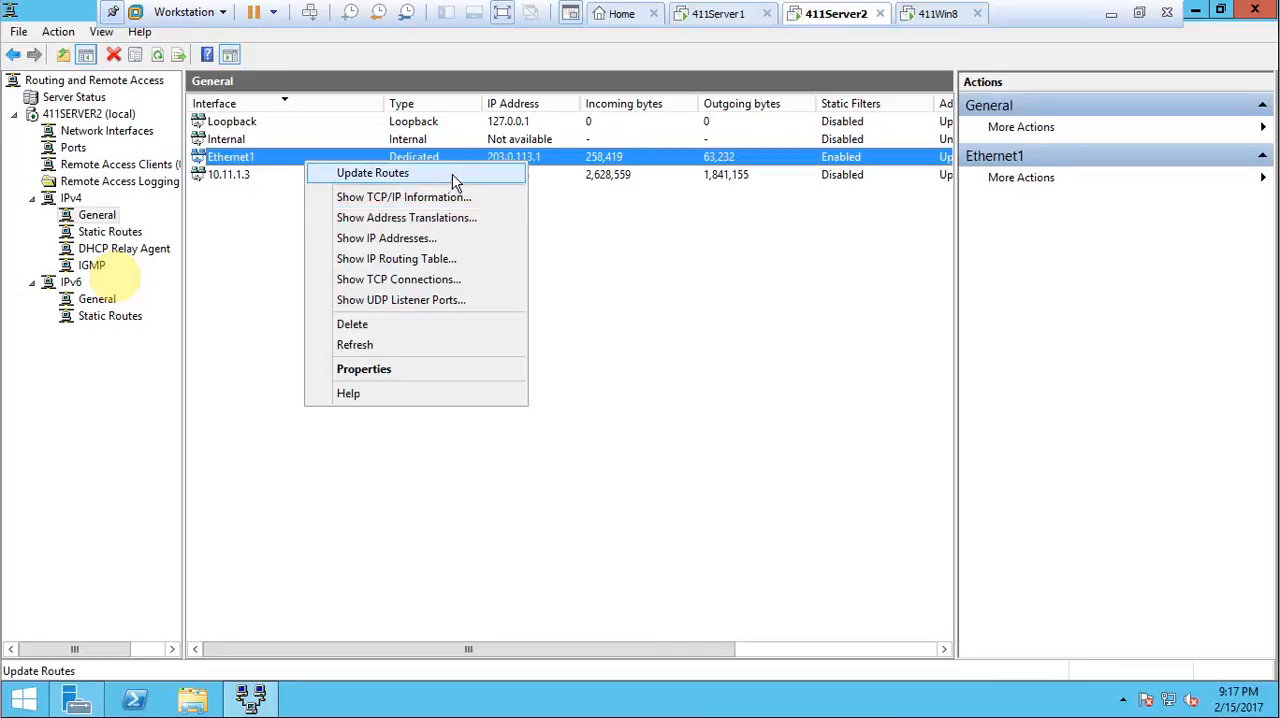
left_click(448, 372)
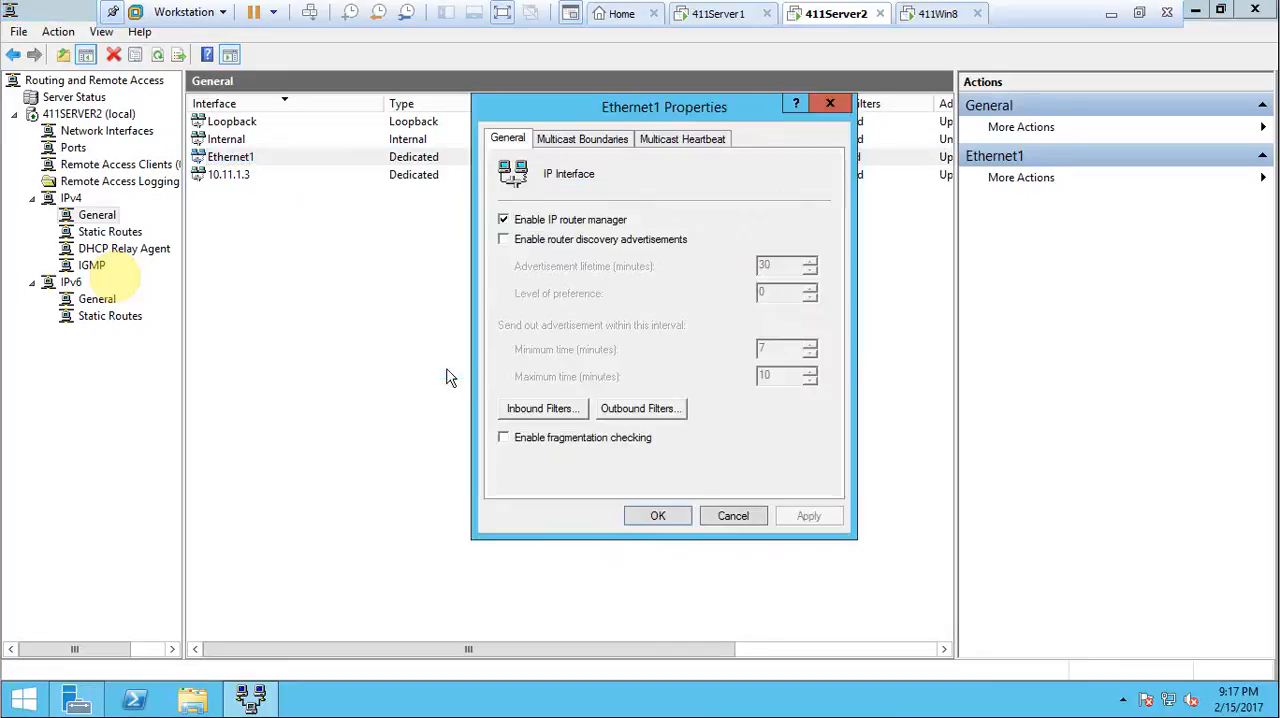
left_click(568, 142)
left_click(658, 142)
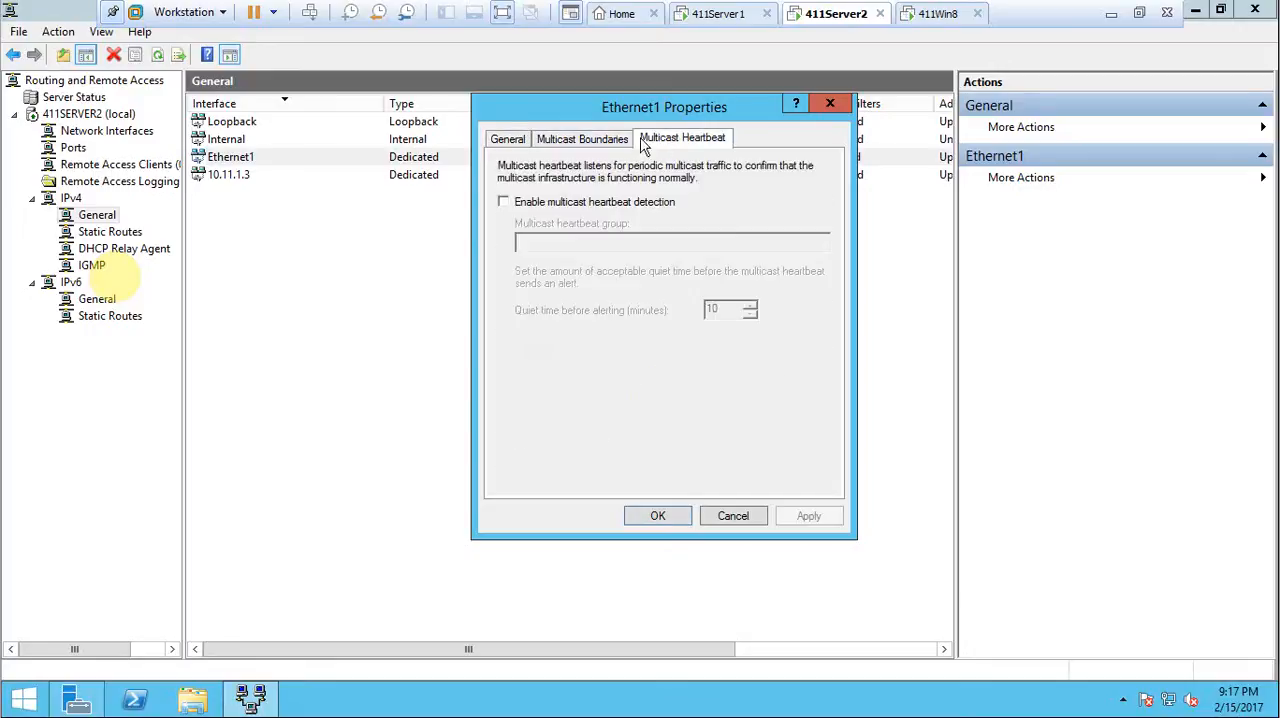
left_click(731, 516)
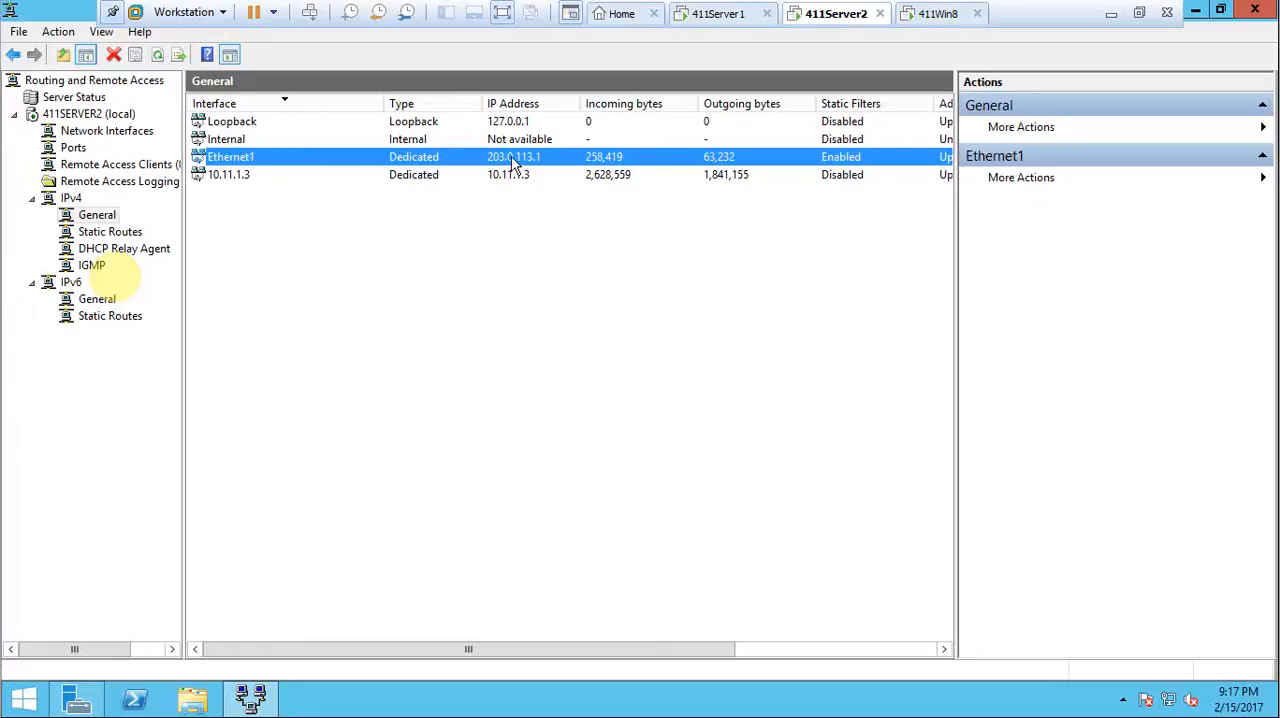
Switch to 411Win8, cancel the pending VPN attempt, and set the VPN Connection's destination address to 203.0.113.1.
left_click(940, 14)
left_click(1038, 216)
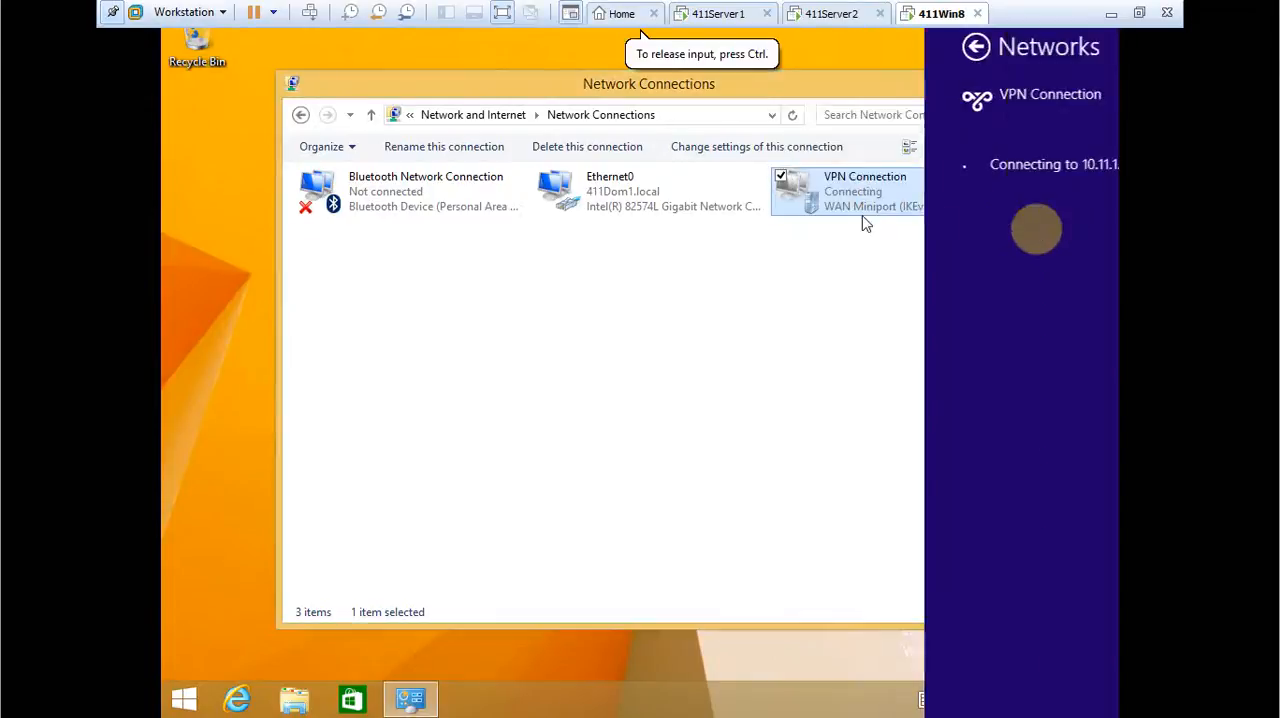
right_click(908, 185)
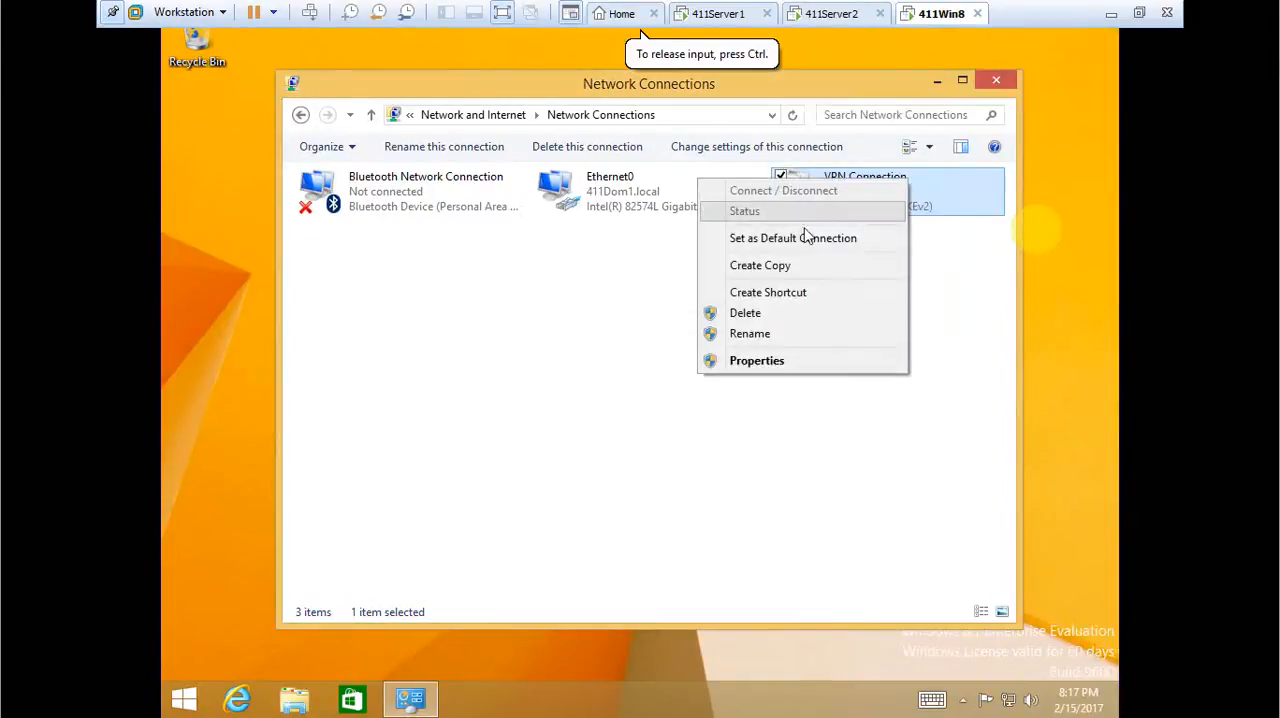
left_click(752, 360)
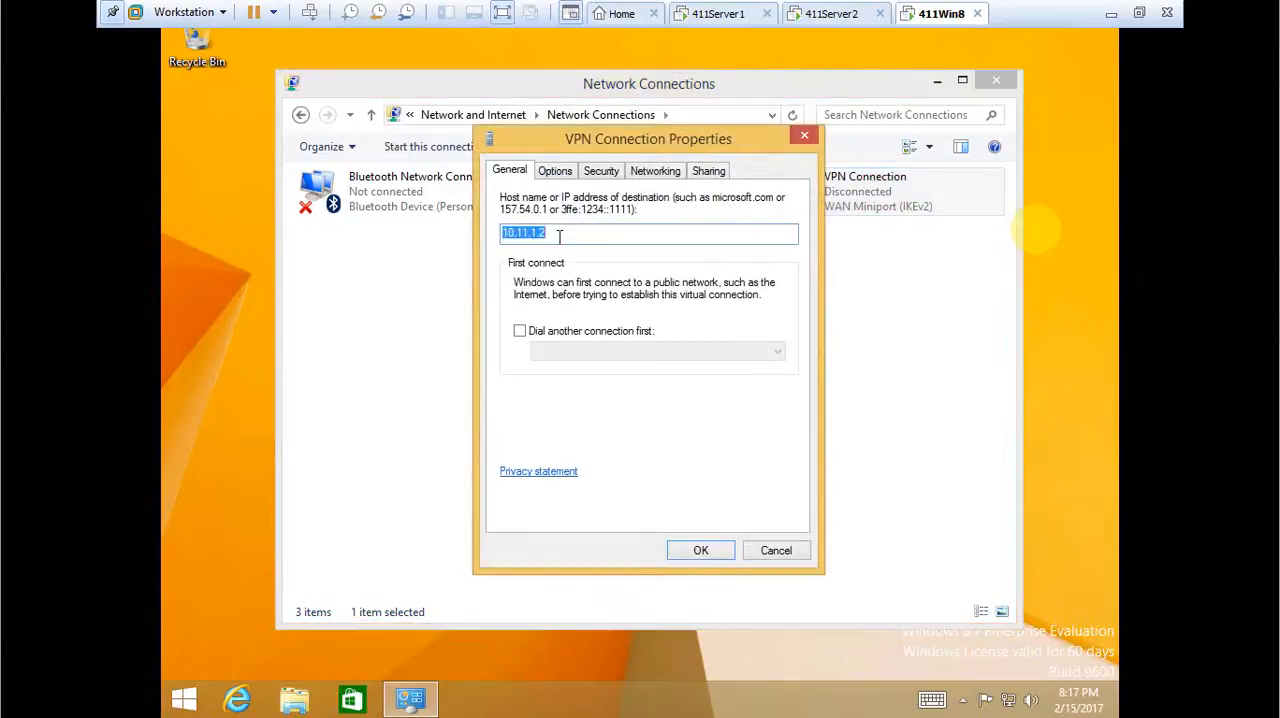
type("203.0.113")
left_click(601, 173)
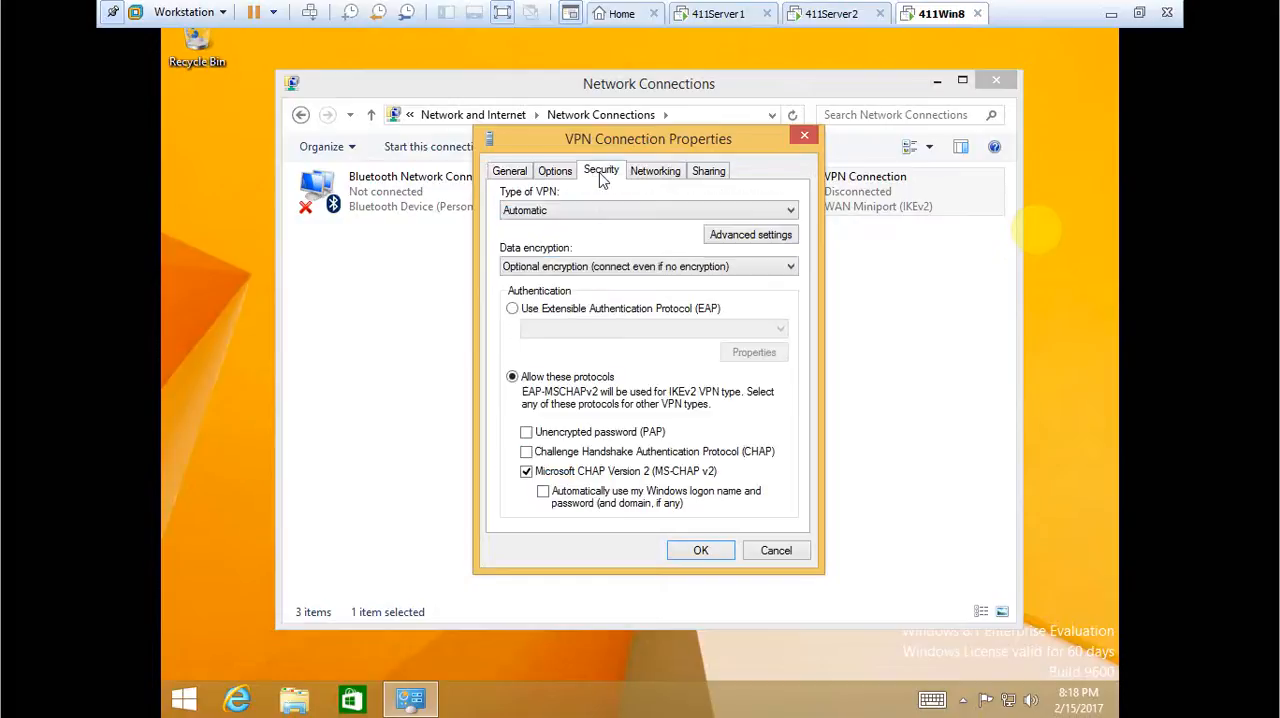
left_click(700, 550)
Open the network list for the VPN Connection and start a connection attempt to its new destination.
right_click(820, 188)
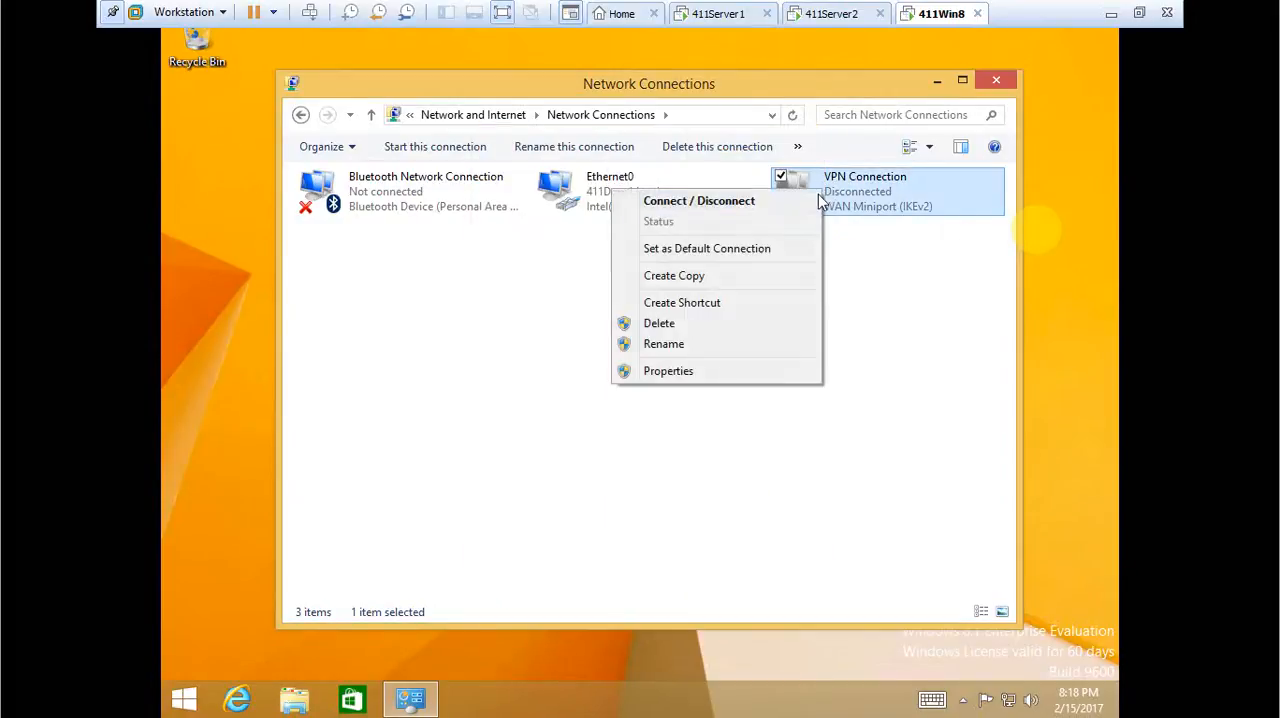
left_click(797, 202)
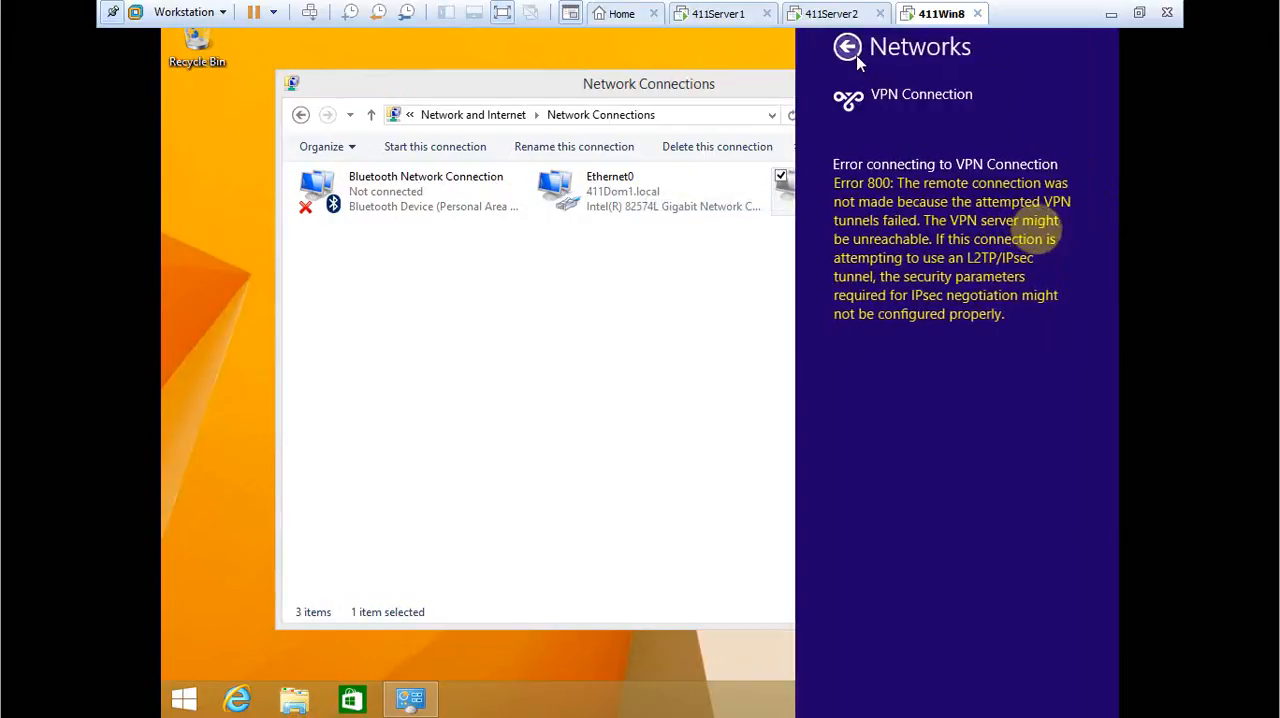
left_click(887, 262)
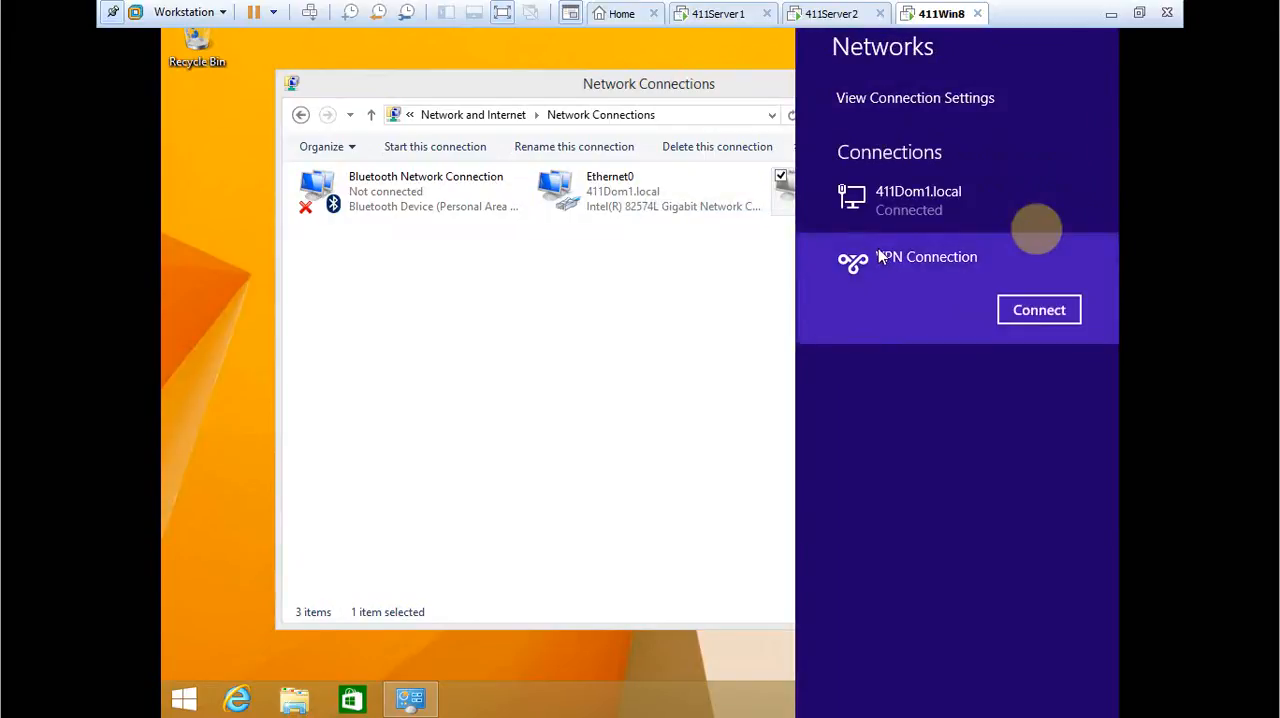
left_click(1040, 311)
Try to sign in to the VPN at 203.0.113.1 as 411dom1\Administrator with the account password, and cancel the pending attempt.
type("411")
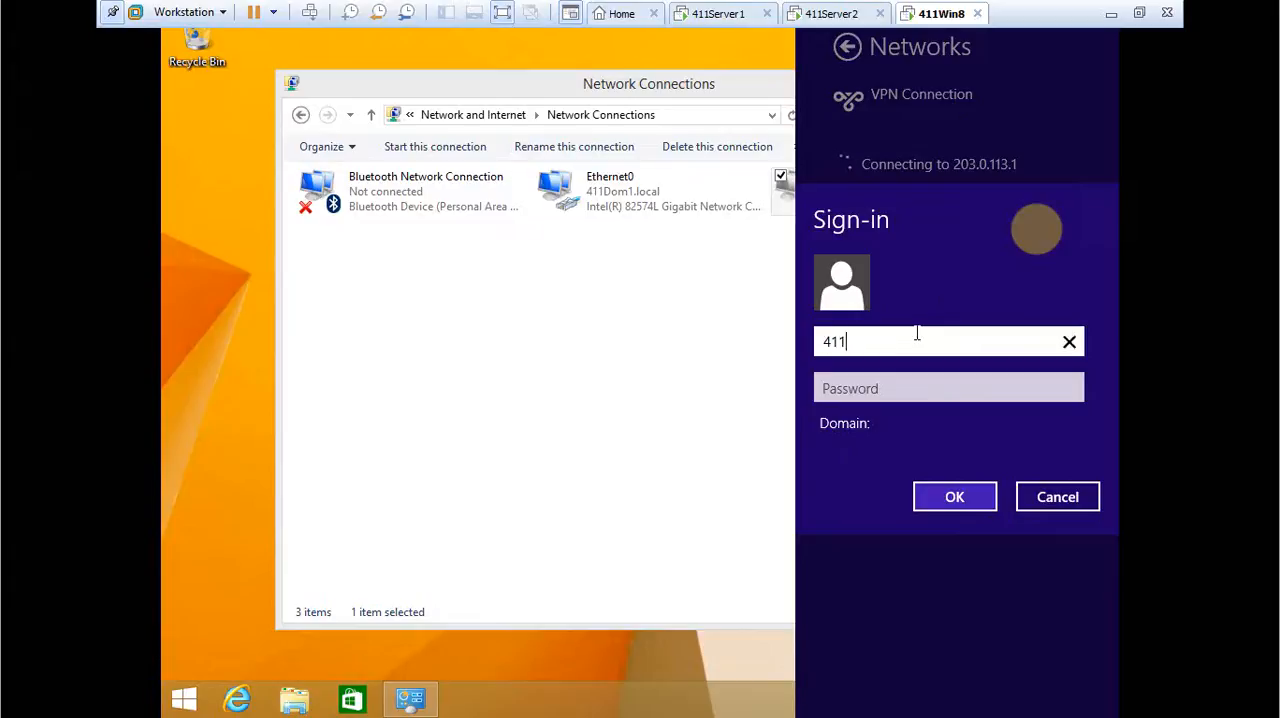
type("dom1\\Adminis")
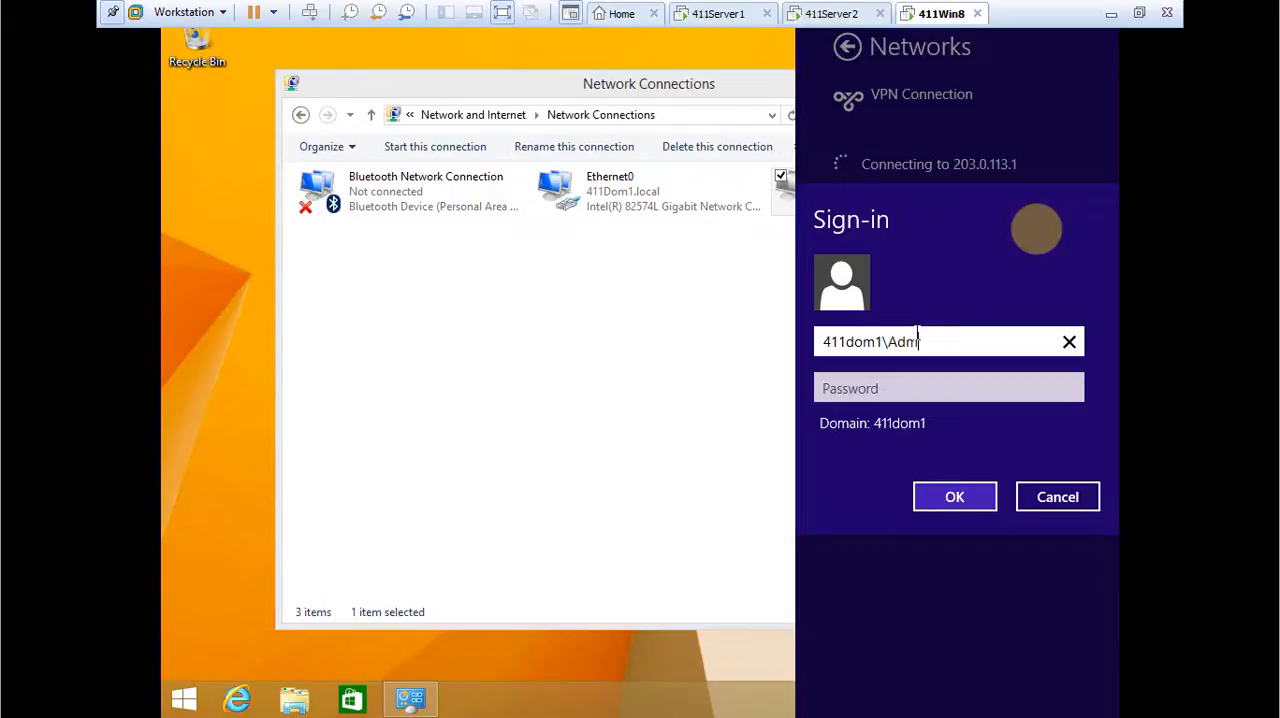
type("trator")
key("Tab")
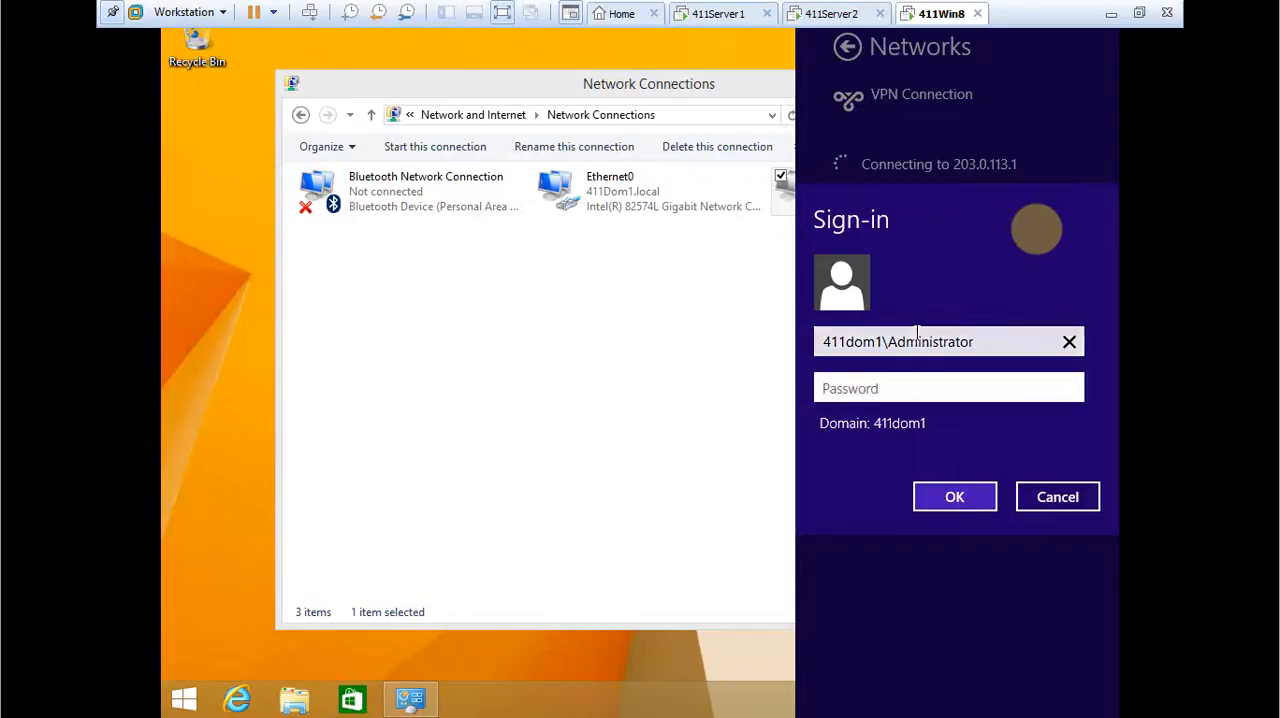
type("P•••••••••")
key("Return")
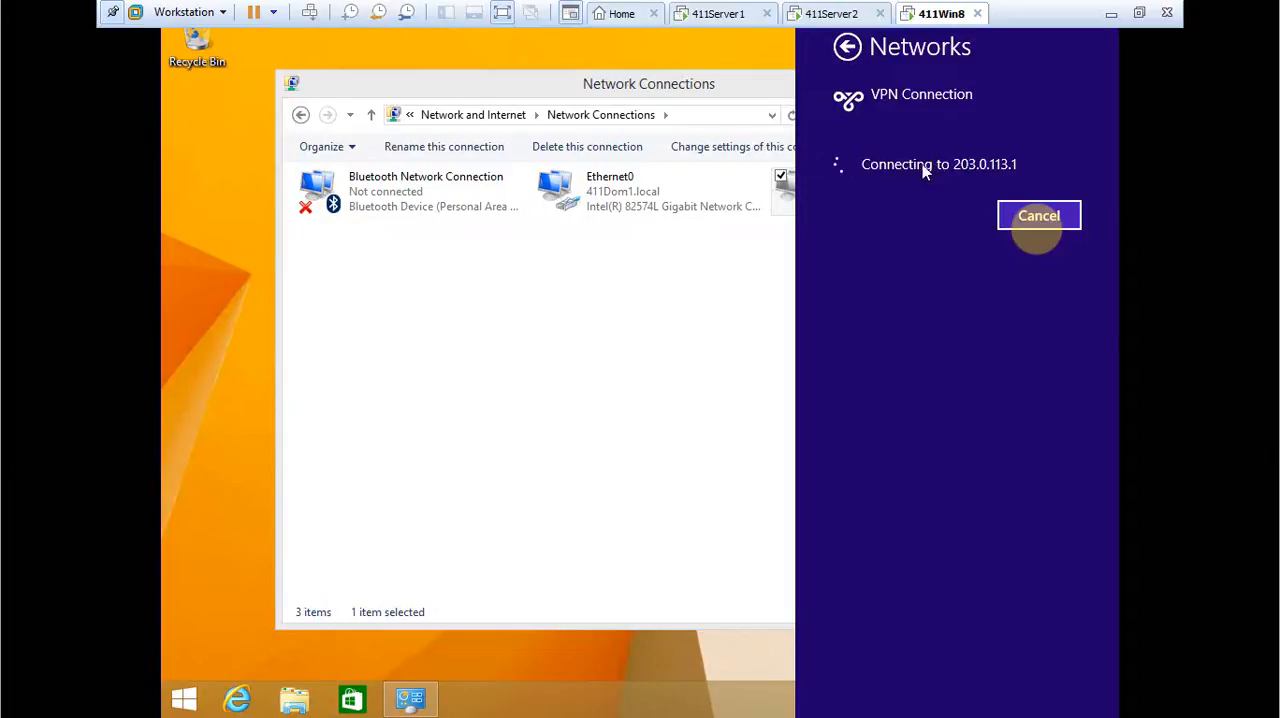
left_click(1037, 220)
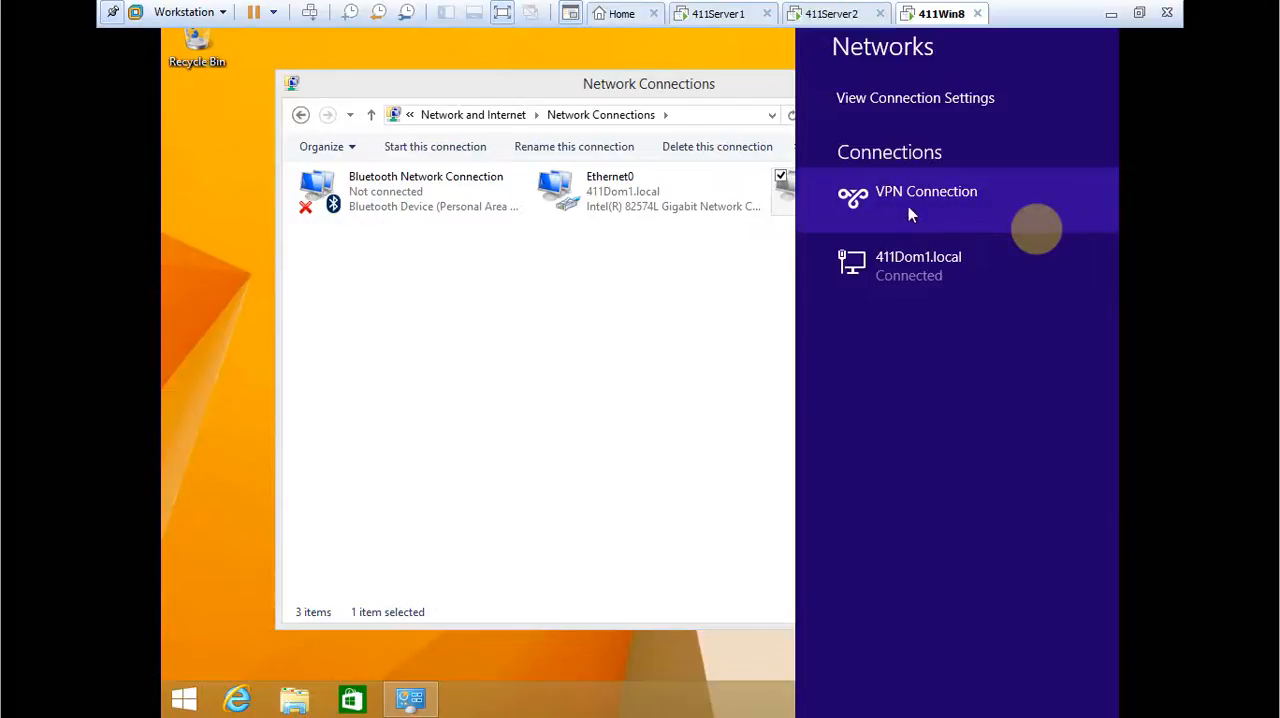
Restart the VPN Connection from the network list and enter 411dom1\Administrator as the sign-in user name.
left_click(908, 210)
left_click(1037, 240)
left_click(923, 345)
type("411")
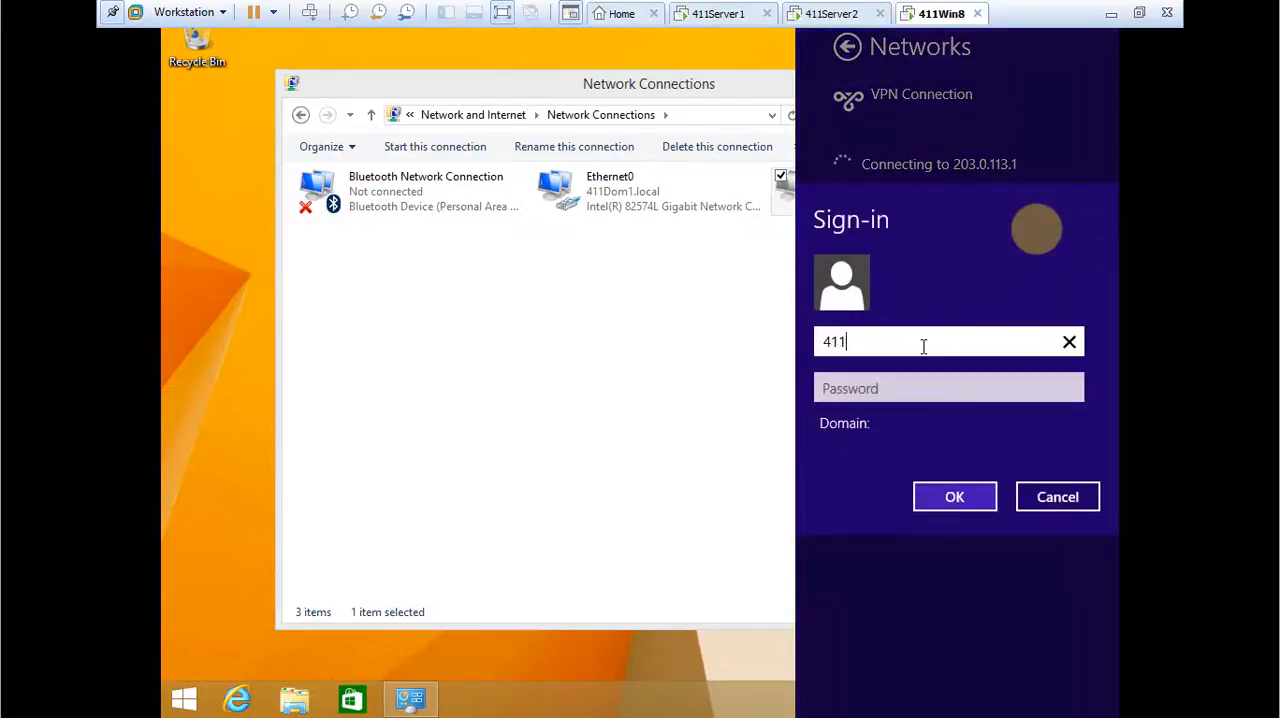
type("dom1\\A")
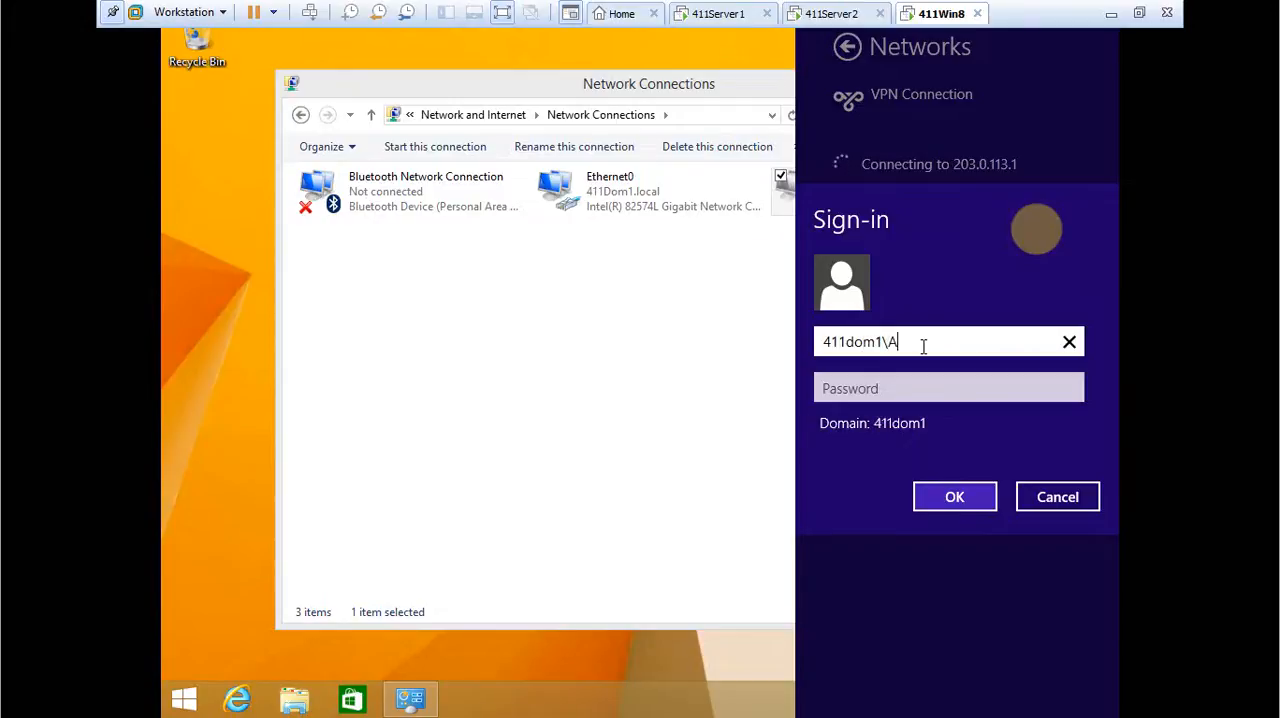
type("dministrator")
key("Tab")
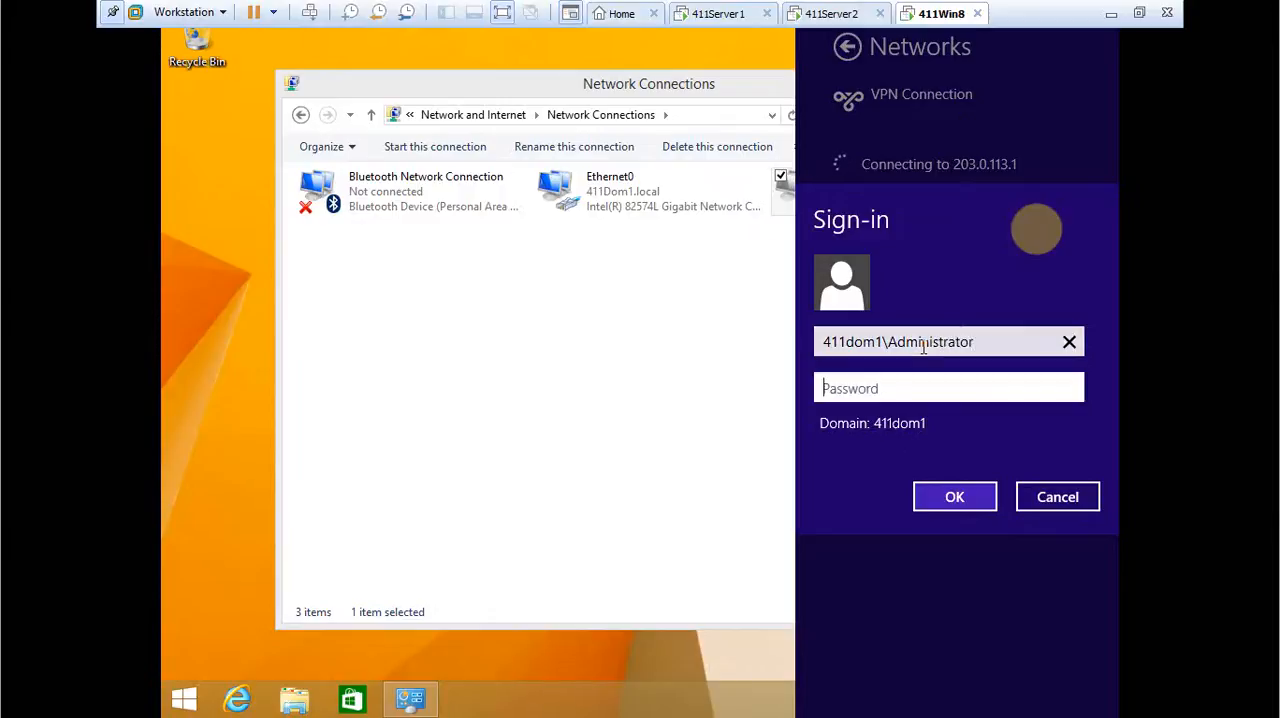
Enter the account password for the VPN sign-in, reveal it to check the spelling, and submit the credentials.
type("***")
key("BackSpace")
key("BackSpace")
key("BackSpace")
type("*********")
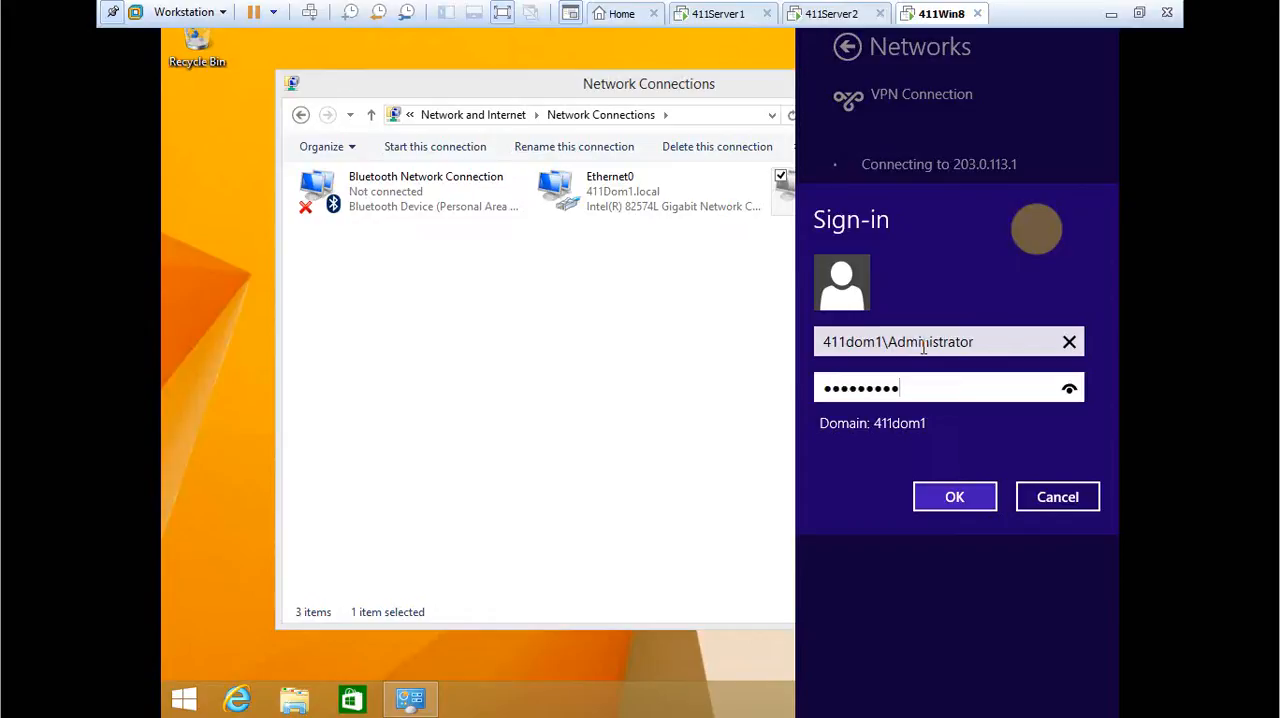
left_click(1069, 389)
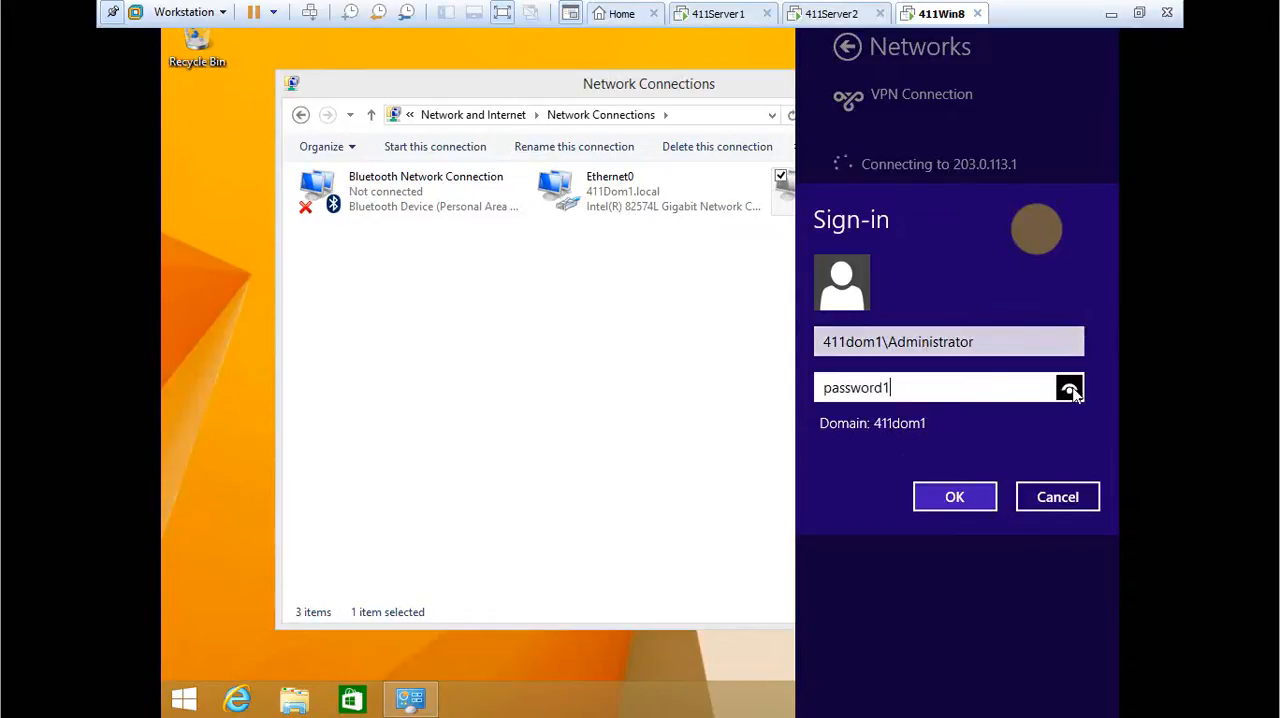
left_click(969, 503)
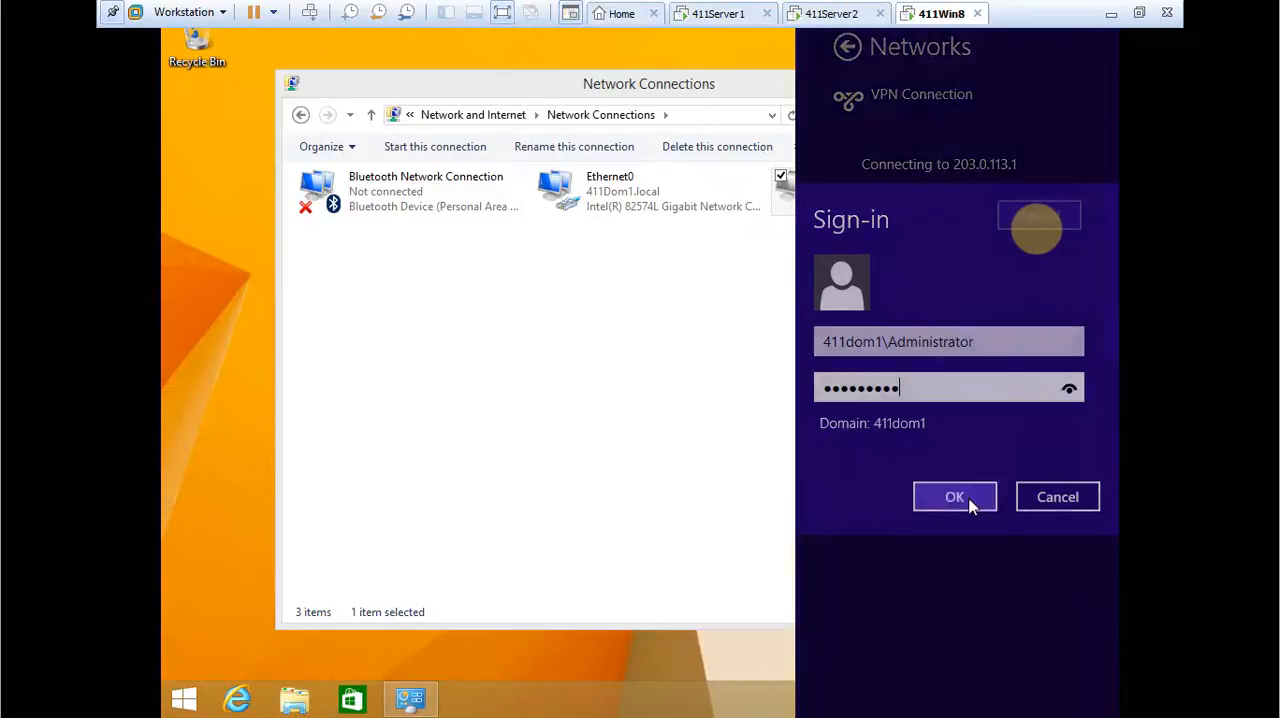
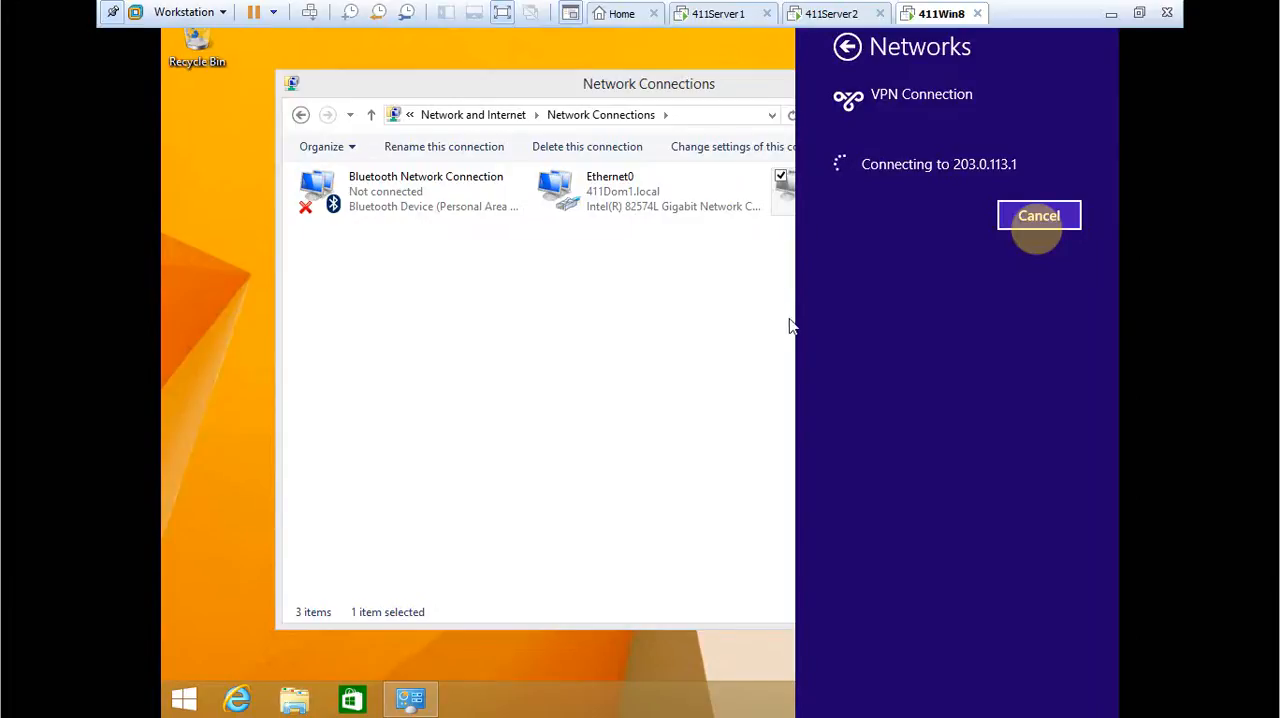
Review the VPN Connection's destination address and its VPN type, encryption and authentication settings in its properties.
left_click(787, 216)
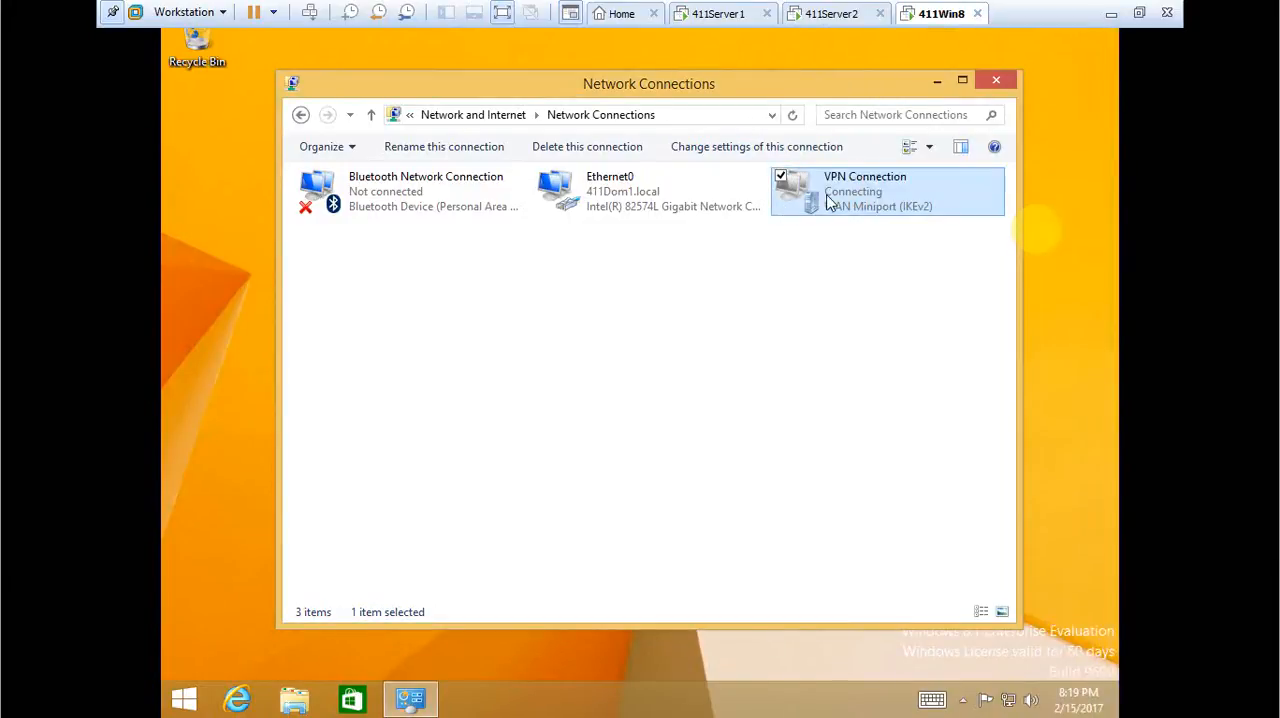
right_click(827, 200)
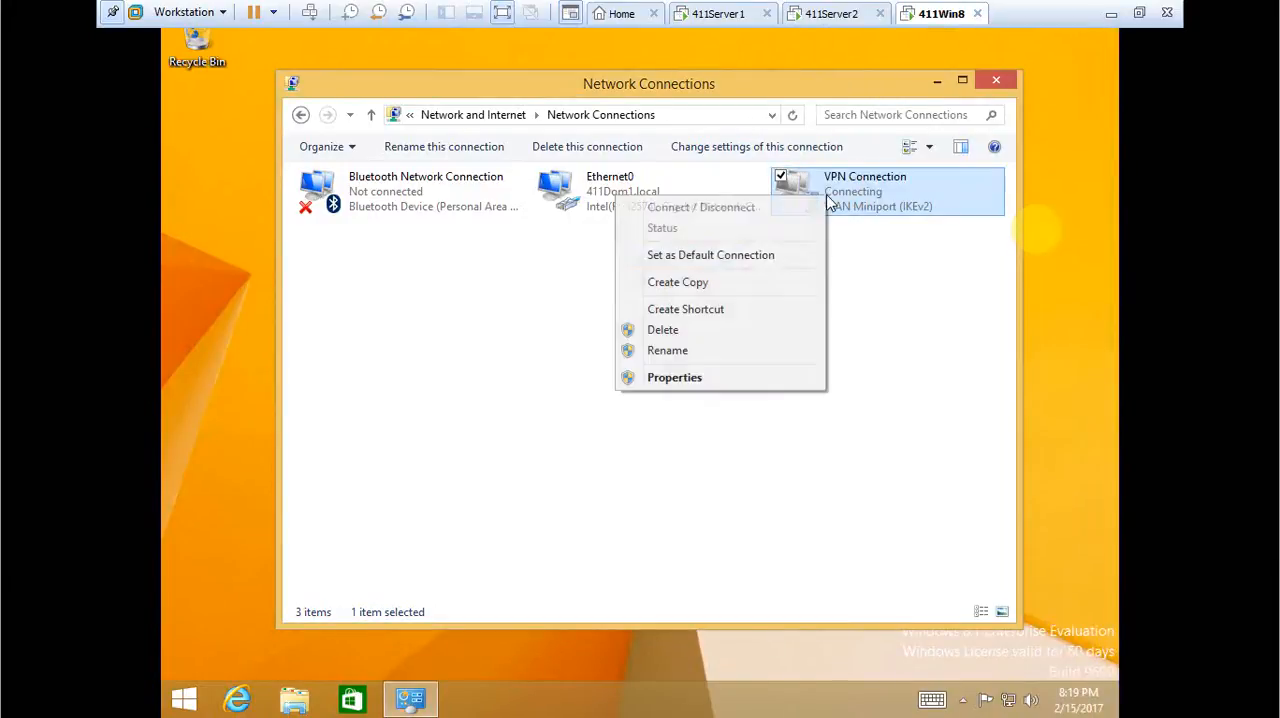
left_click(712, 379)
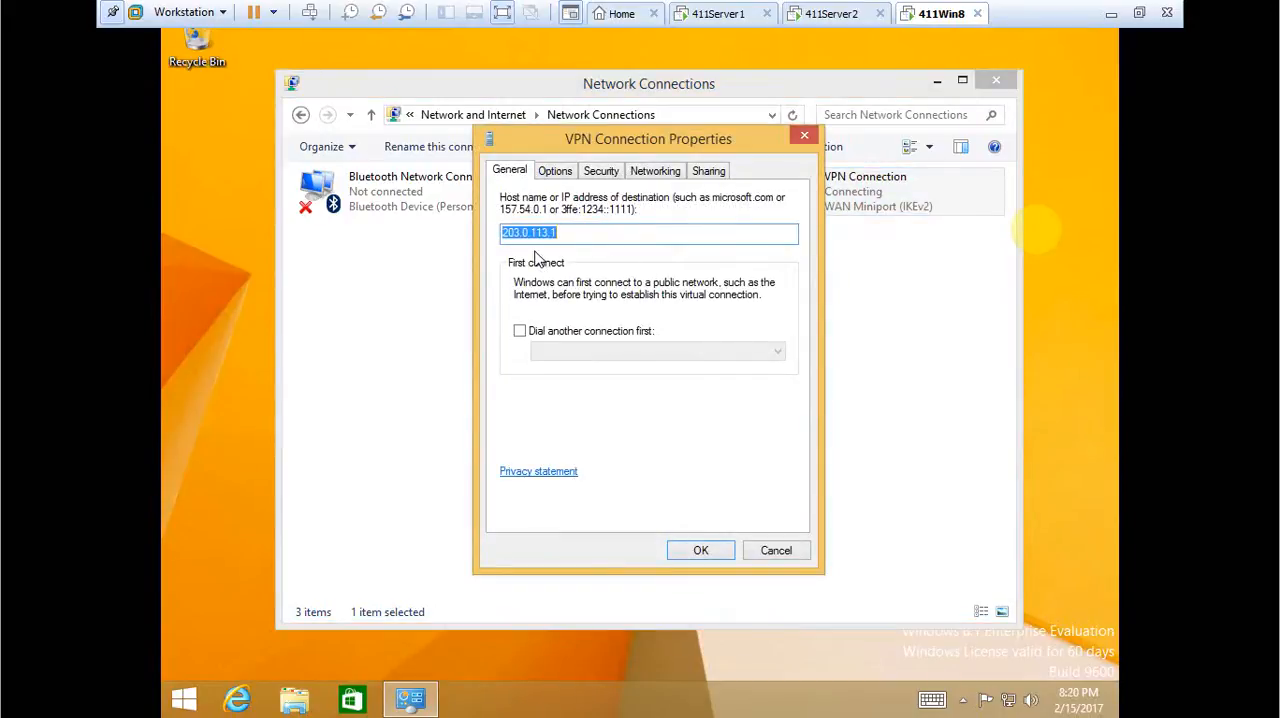
left_click(590, 172)
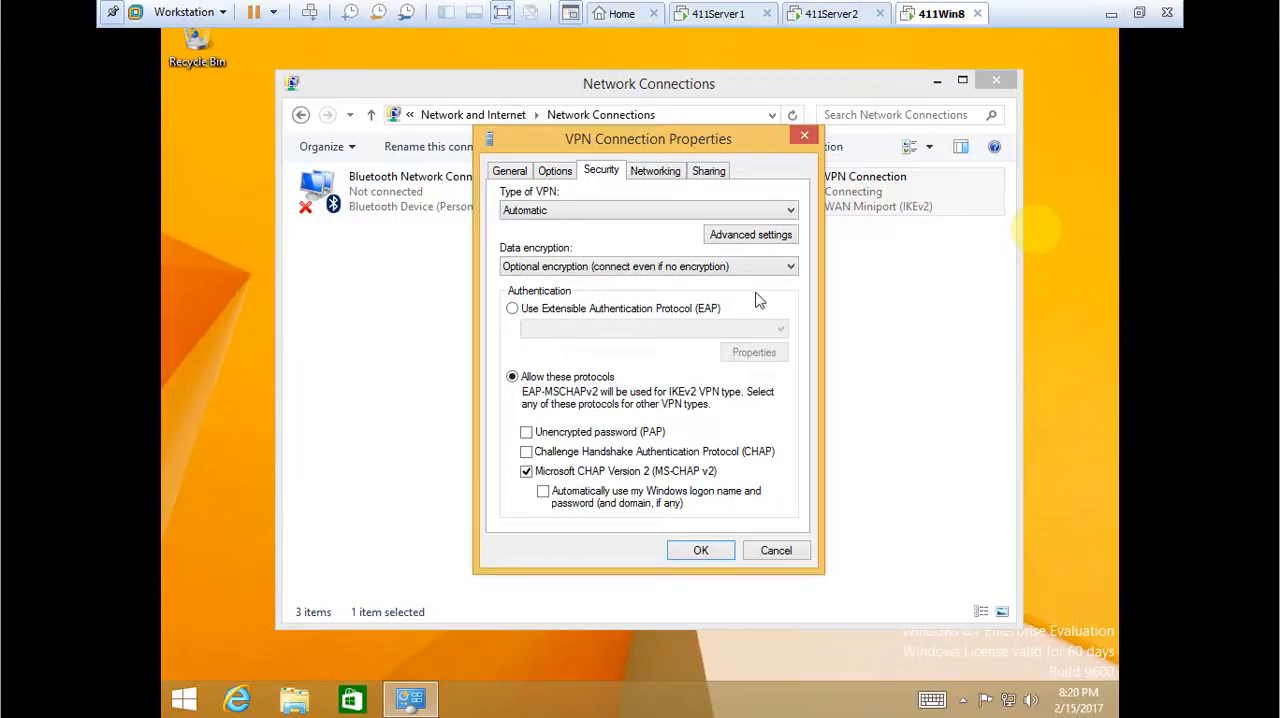
left_click(701, 551)
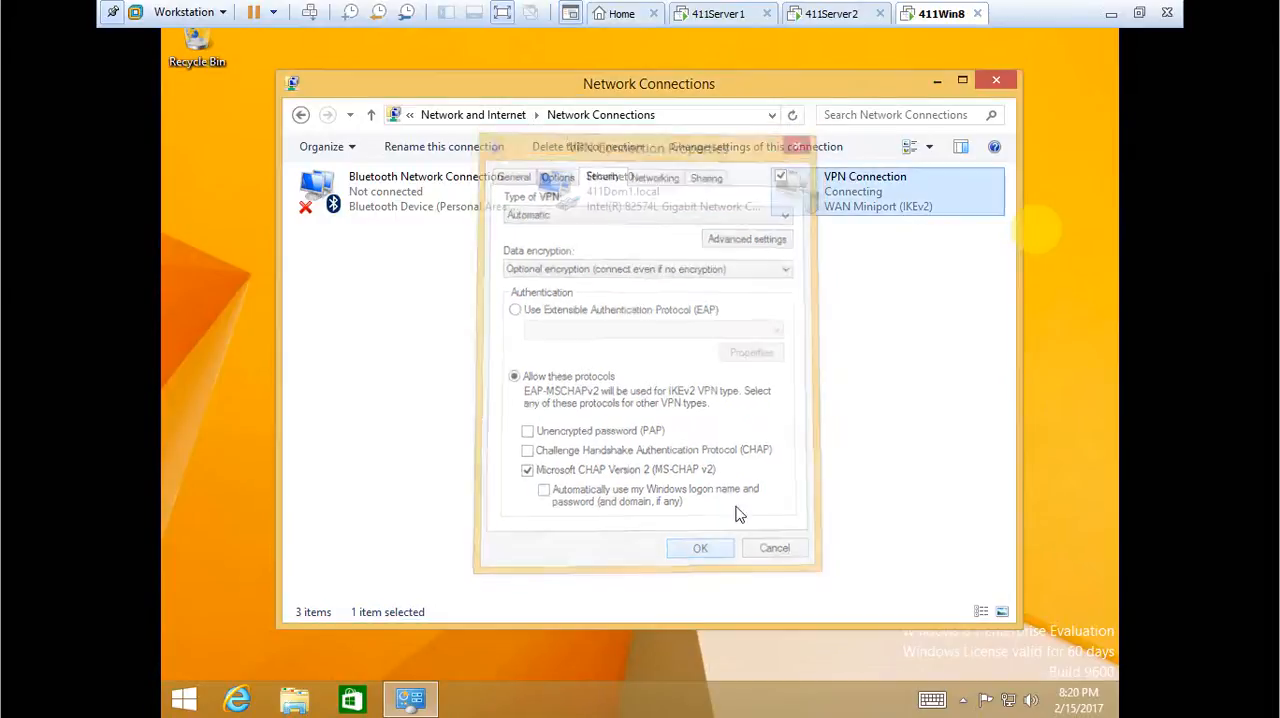
Try to reconnect the VPN Connection from the Network Connections window.
right_click(861, 199)
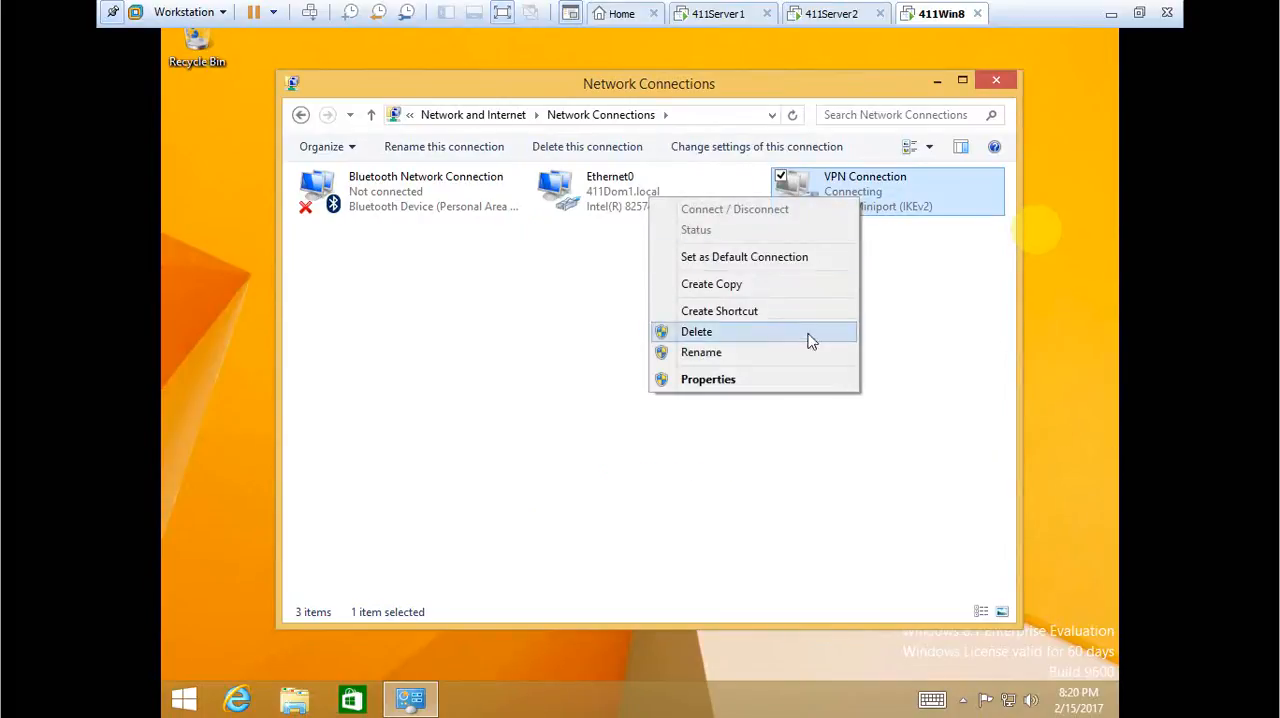
left_click(916, 360)
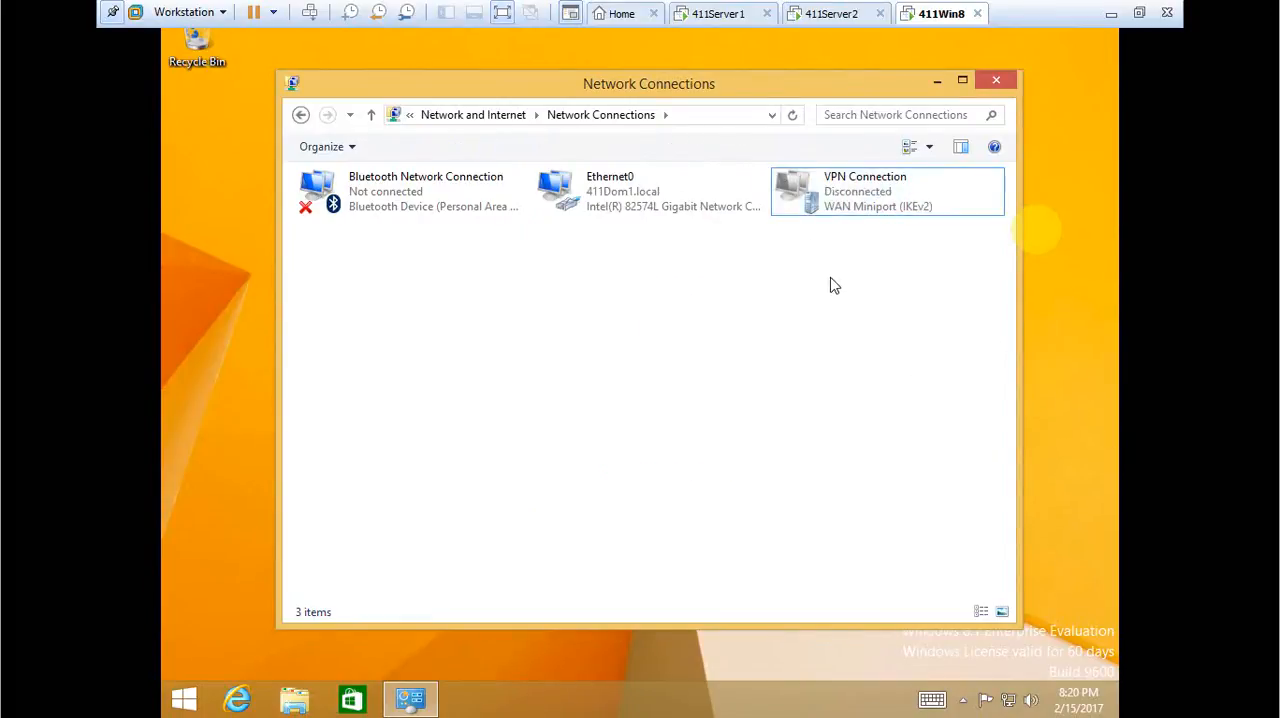
right_click(835, 201)
left_click(826, 208)
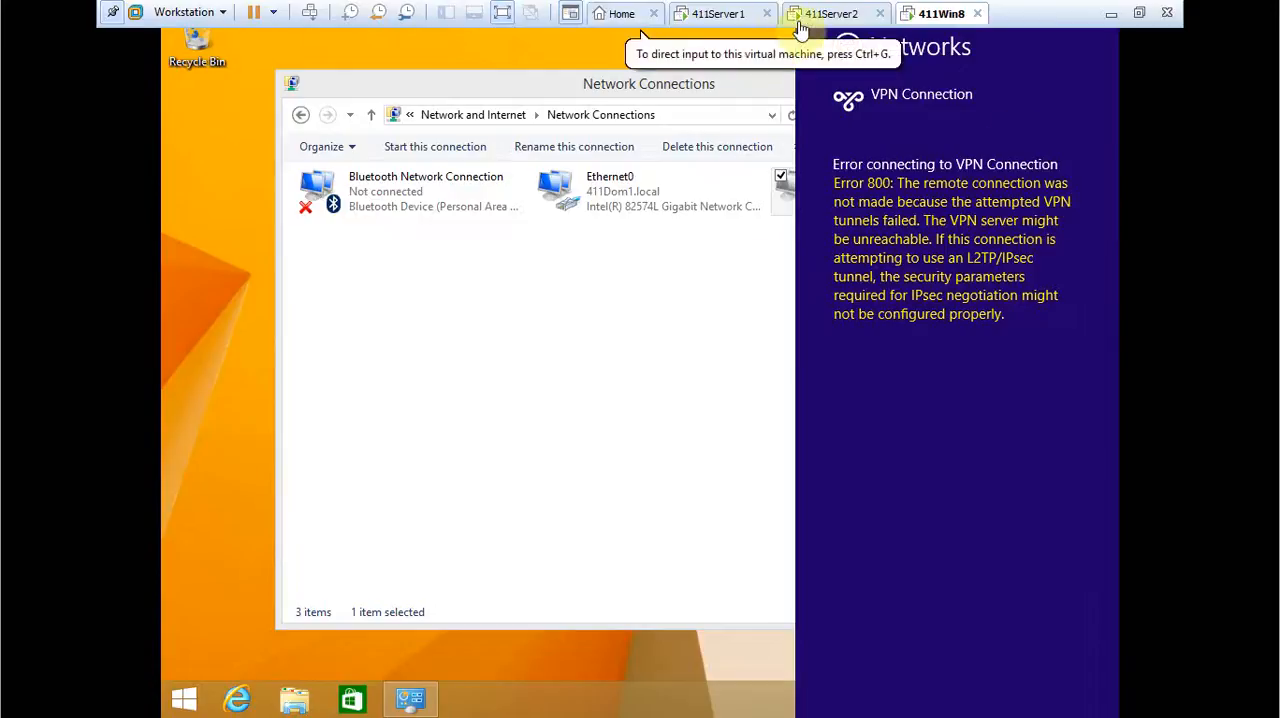
Switch to the 411Server2 machine and review the inbound filters of the Ethernet1 interface under IPv4.
left_click(834, 16)
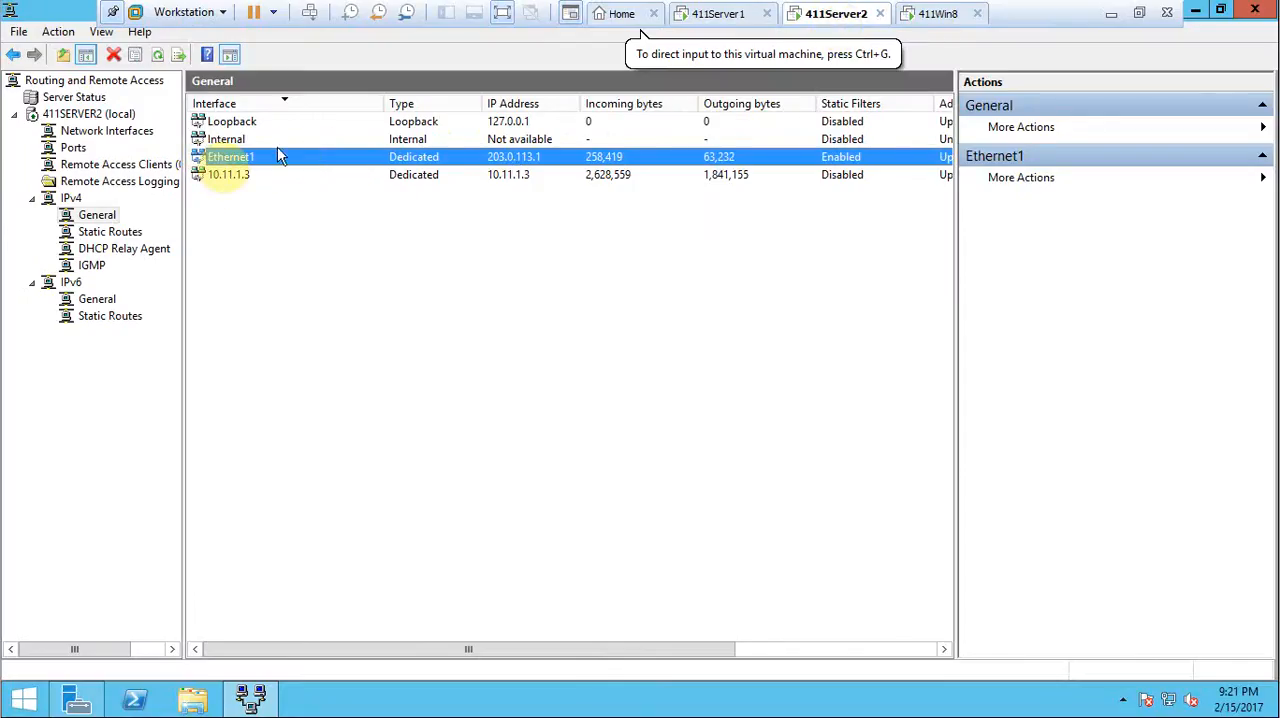
right_click(243, 162)
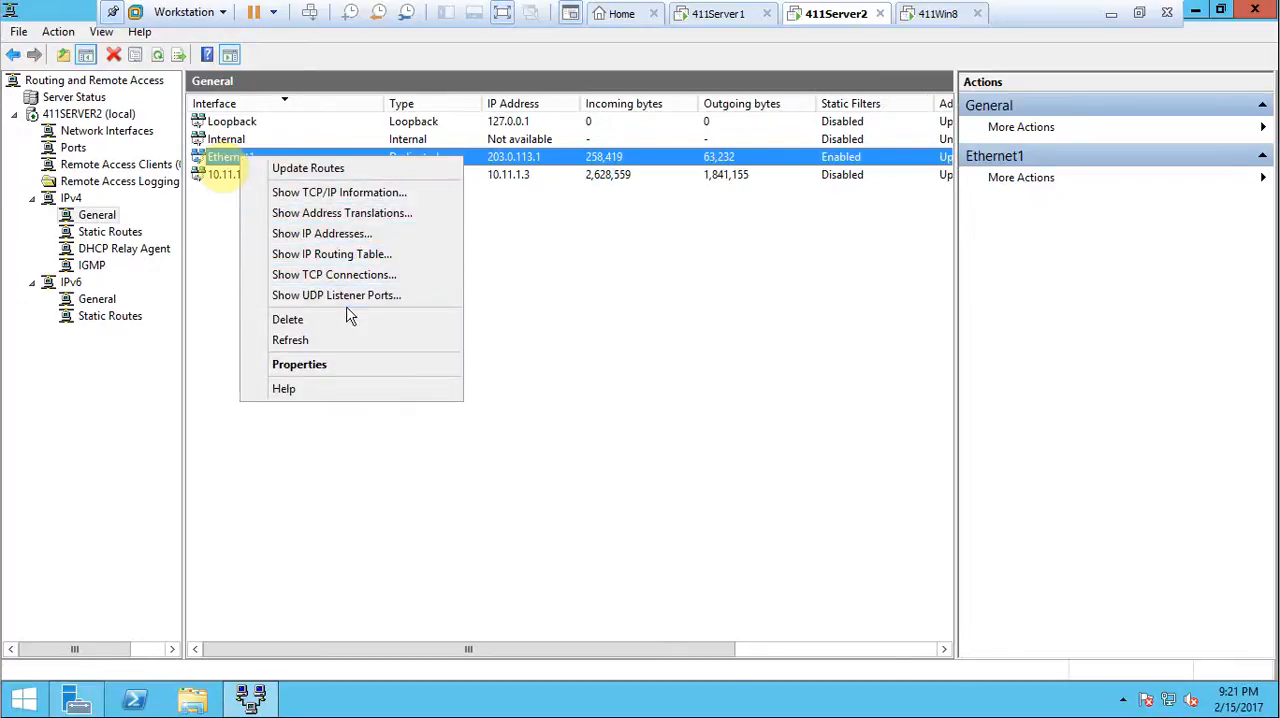
left_click(335, 368)
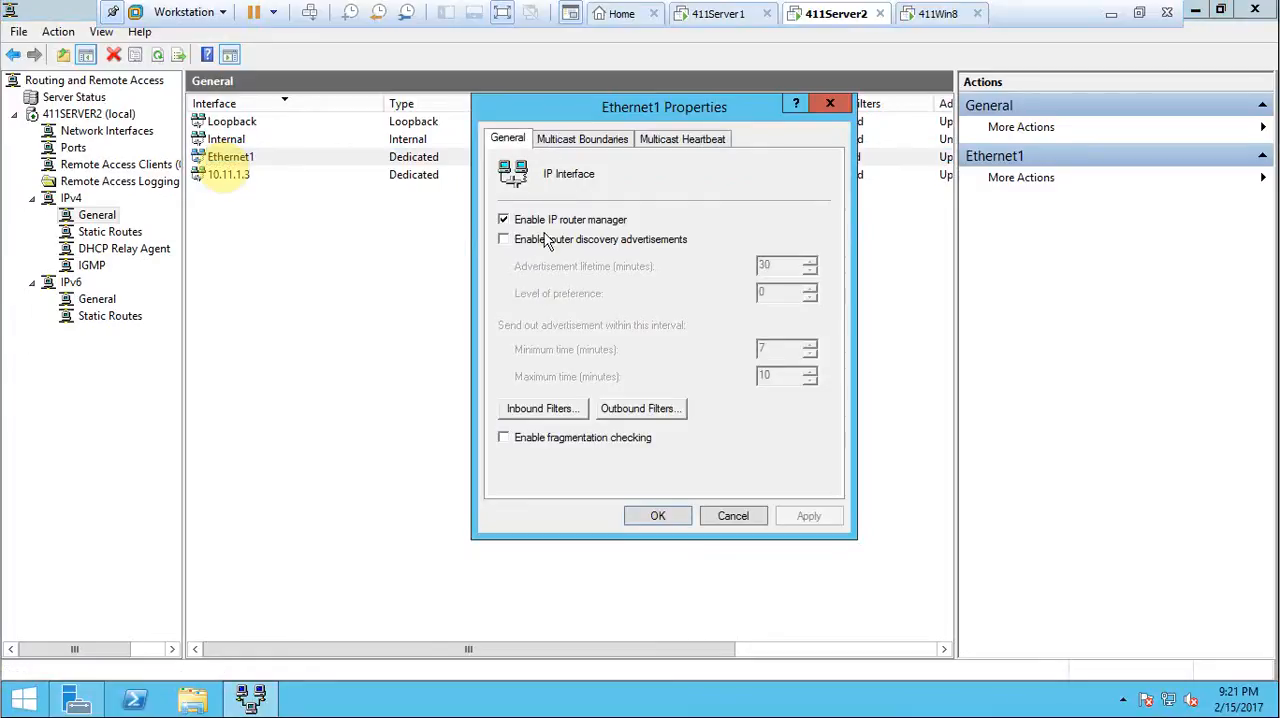
left_click(543, 410)
scroll(627, 330, "down", 1)
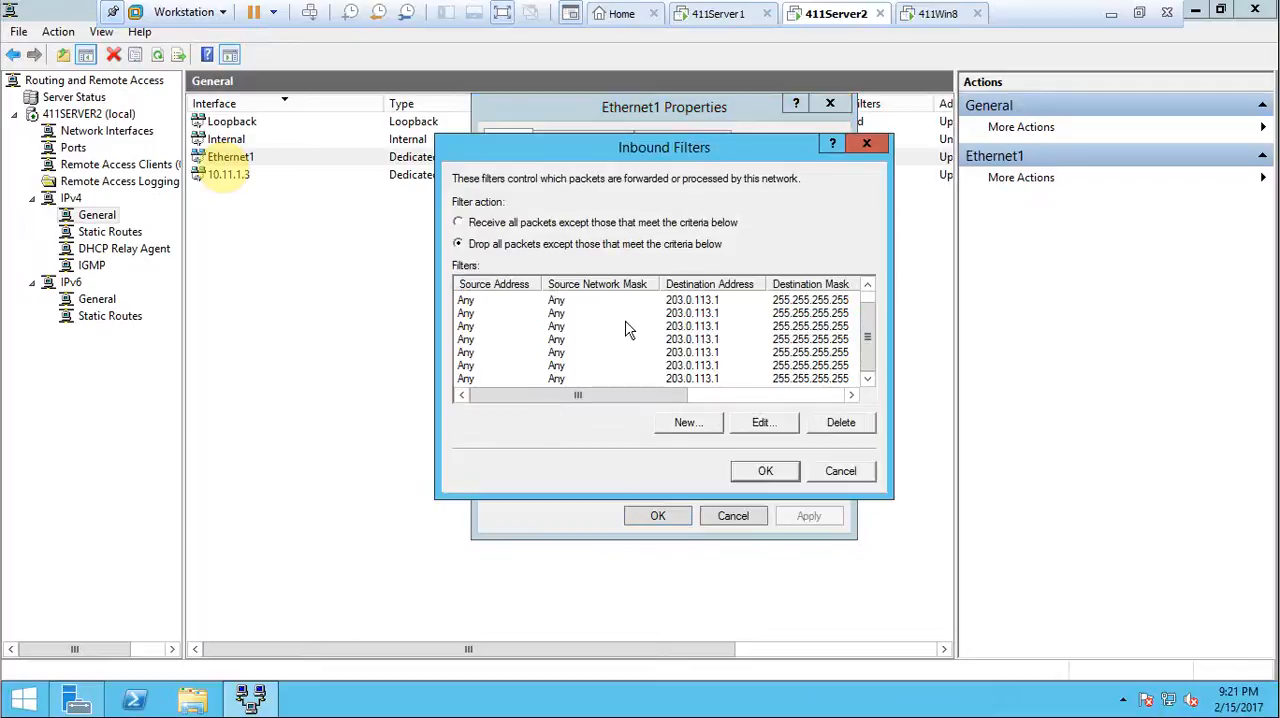
scroll(627, 330, "up", 1)
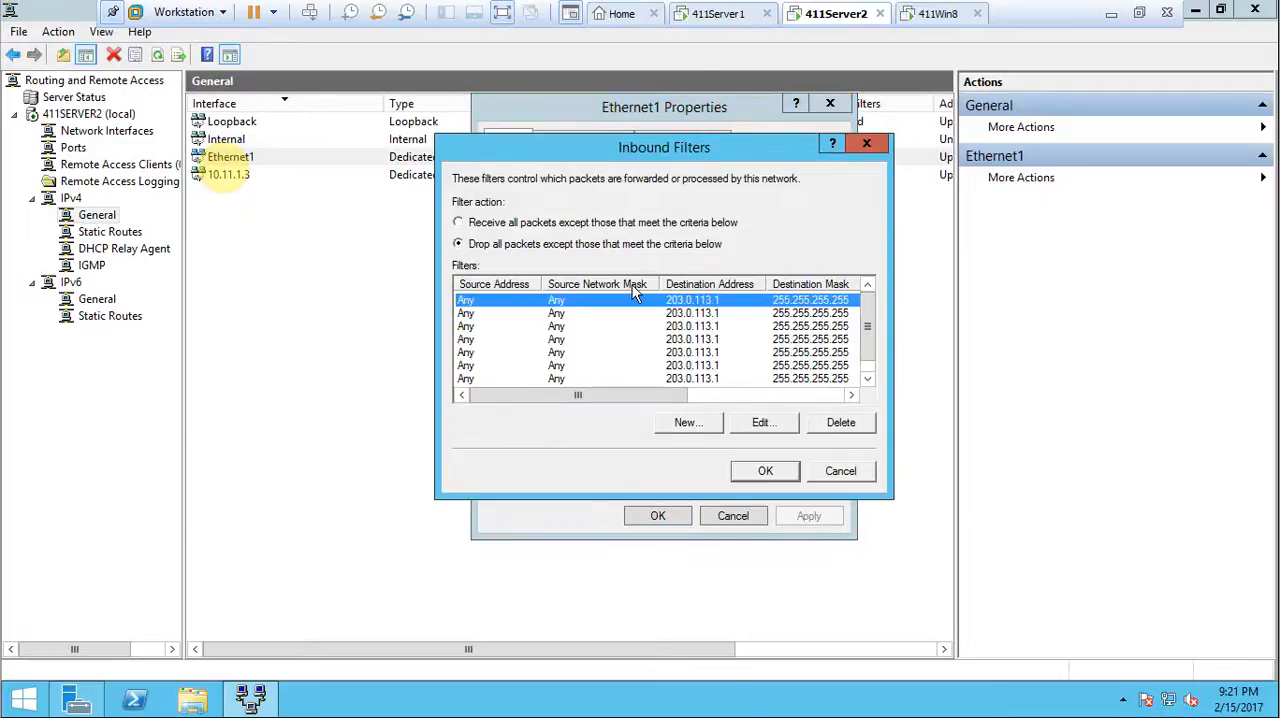
left_click(778, 475)
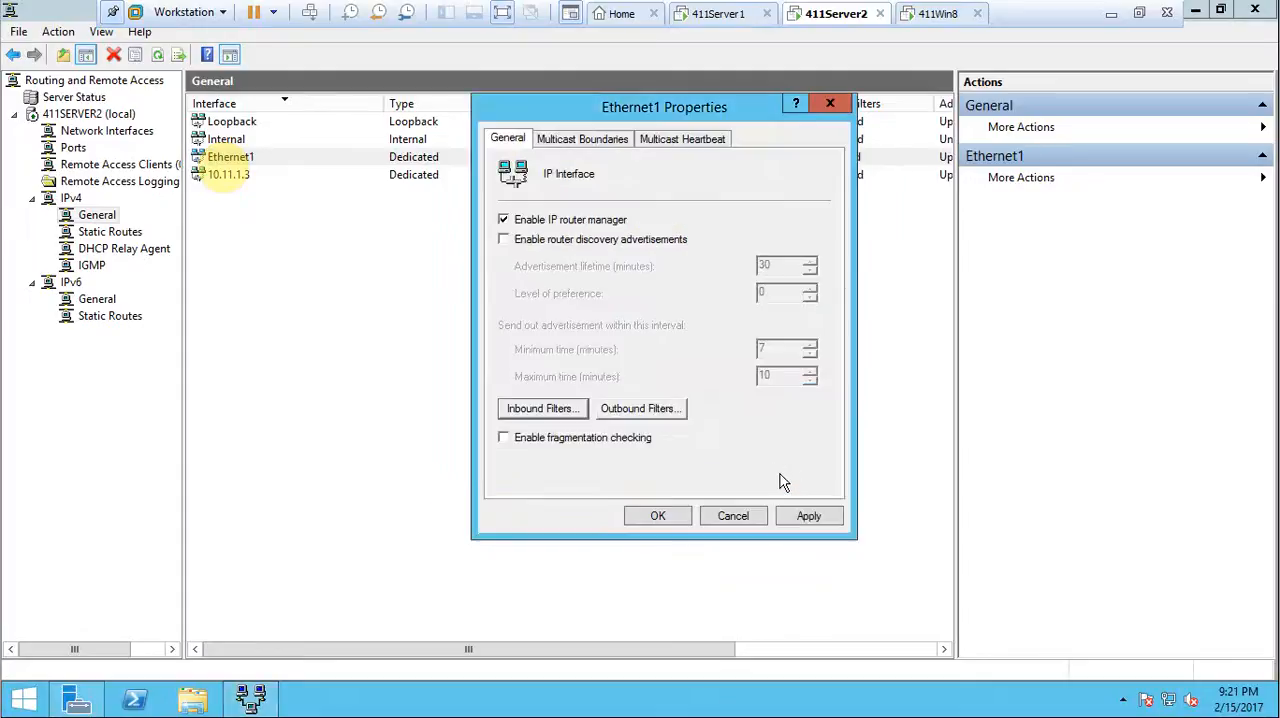
Check Ethernet1's multicast heartbeat and multicast boundary settings, and close its properties without saving.
left_click(645, 137)
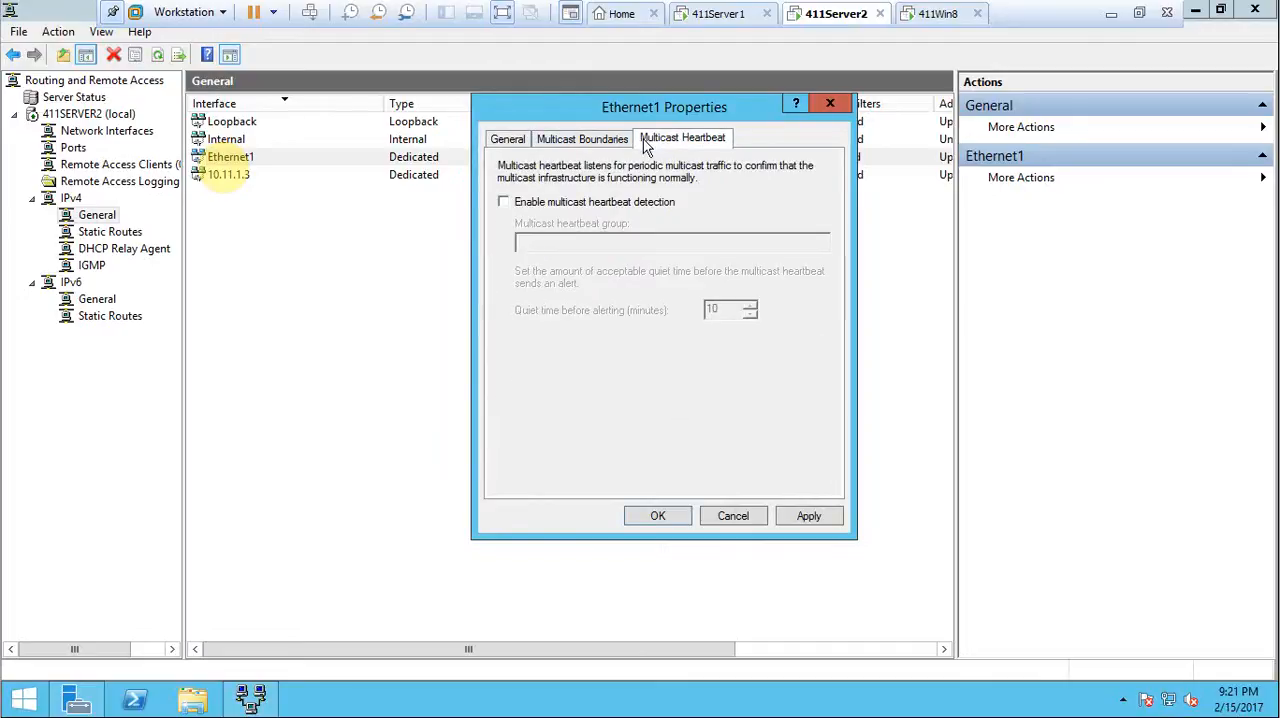
left_click(605, 143)
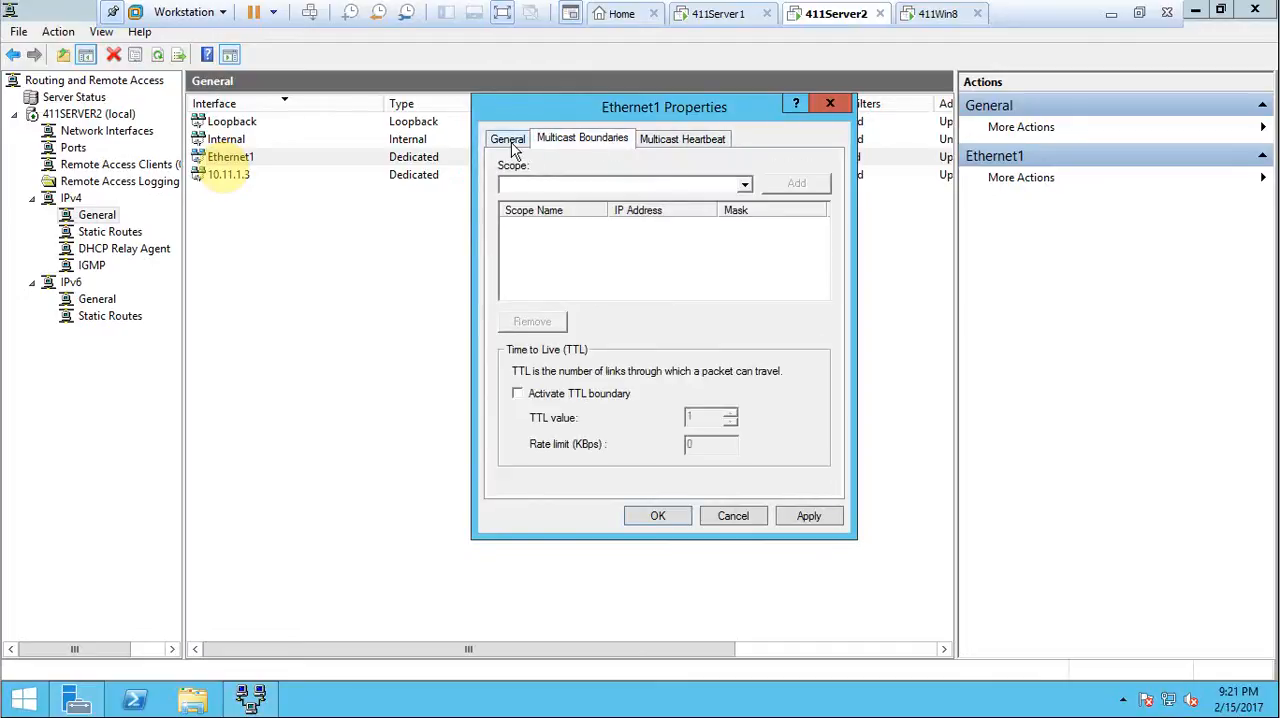
left_click(513, 146)
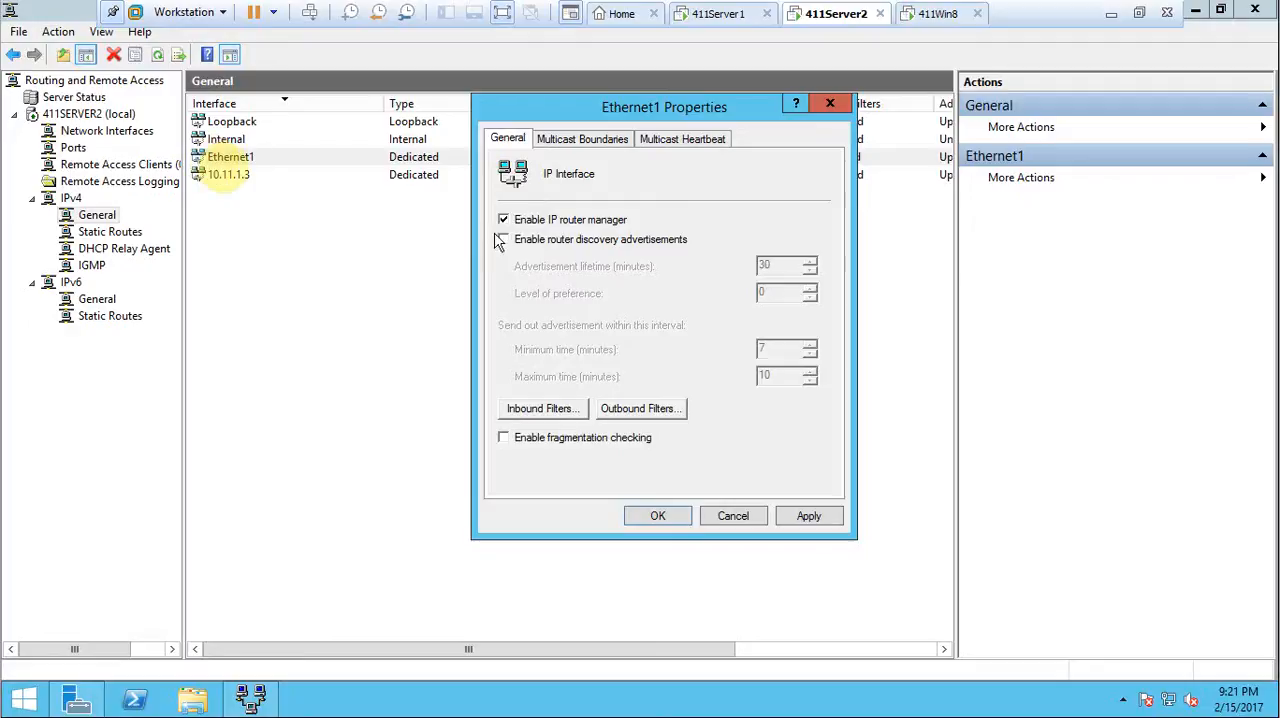
left_click(733, 516)
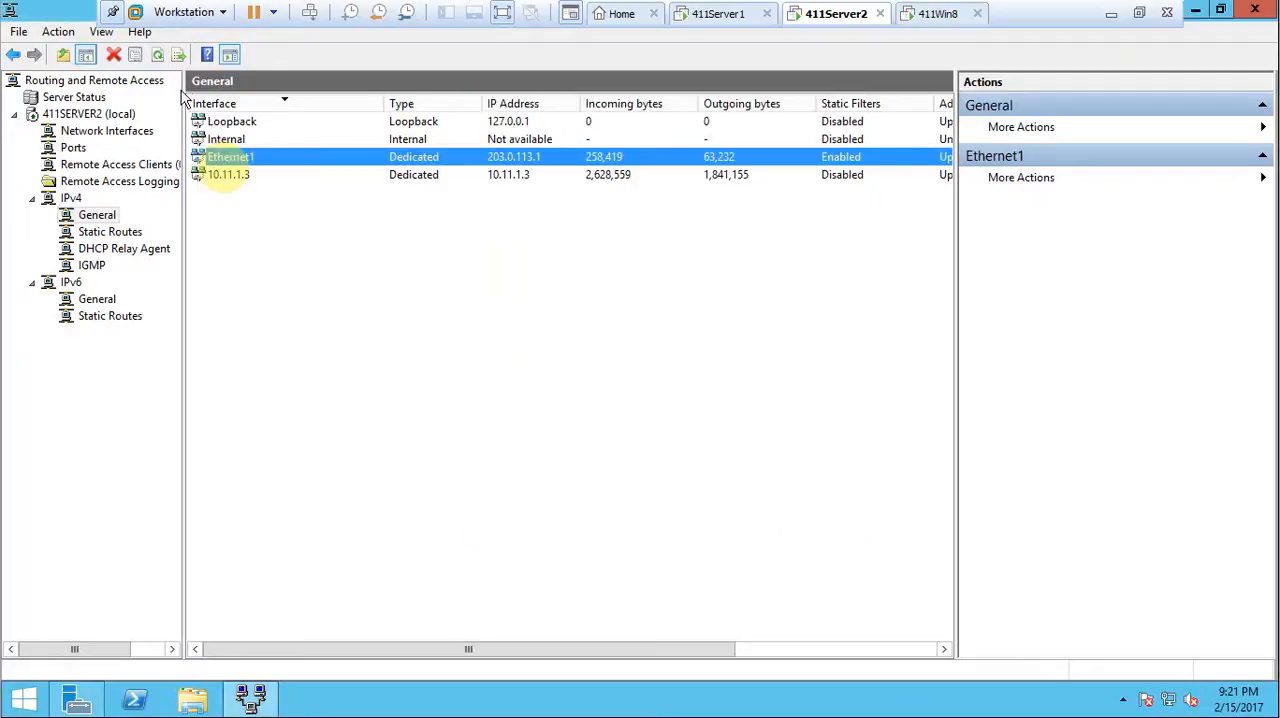
right_click(97, 116)
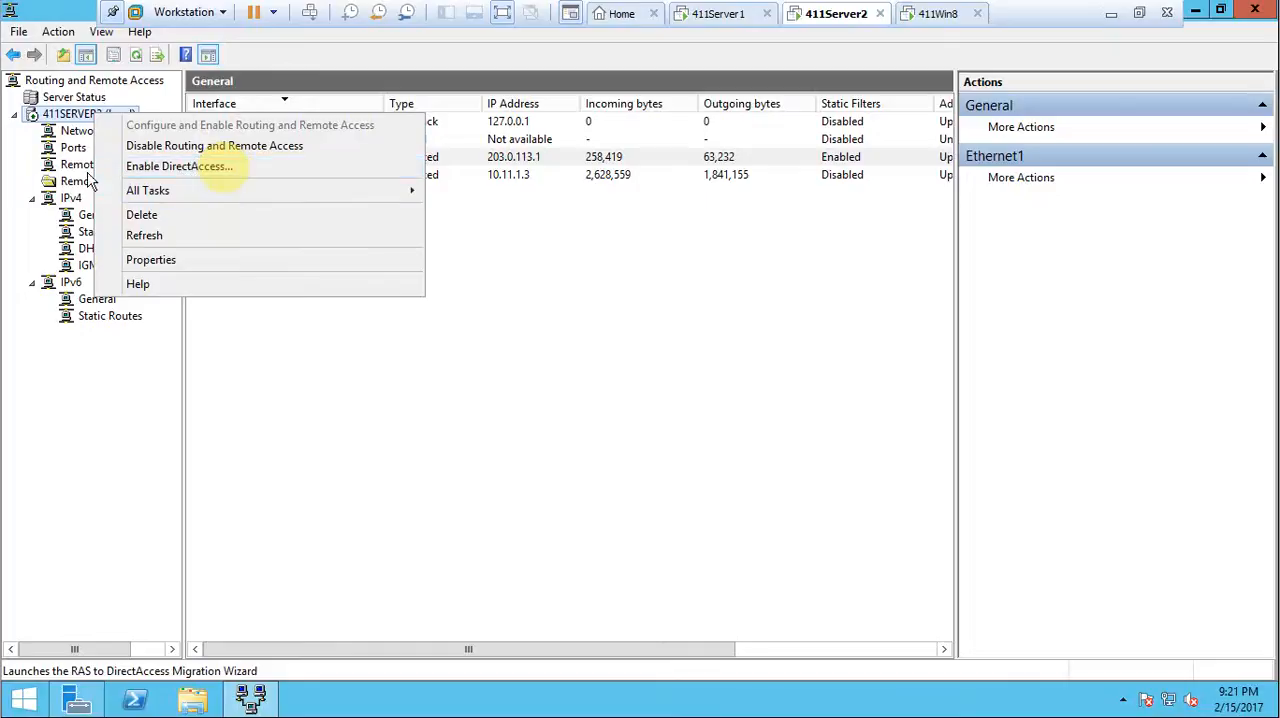
left_click(32, 199)
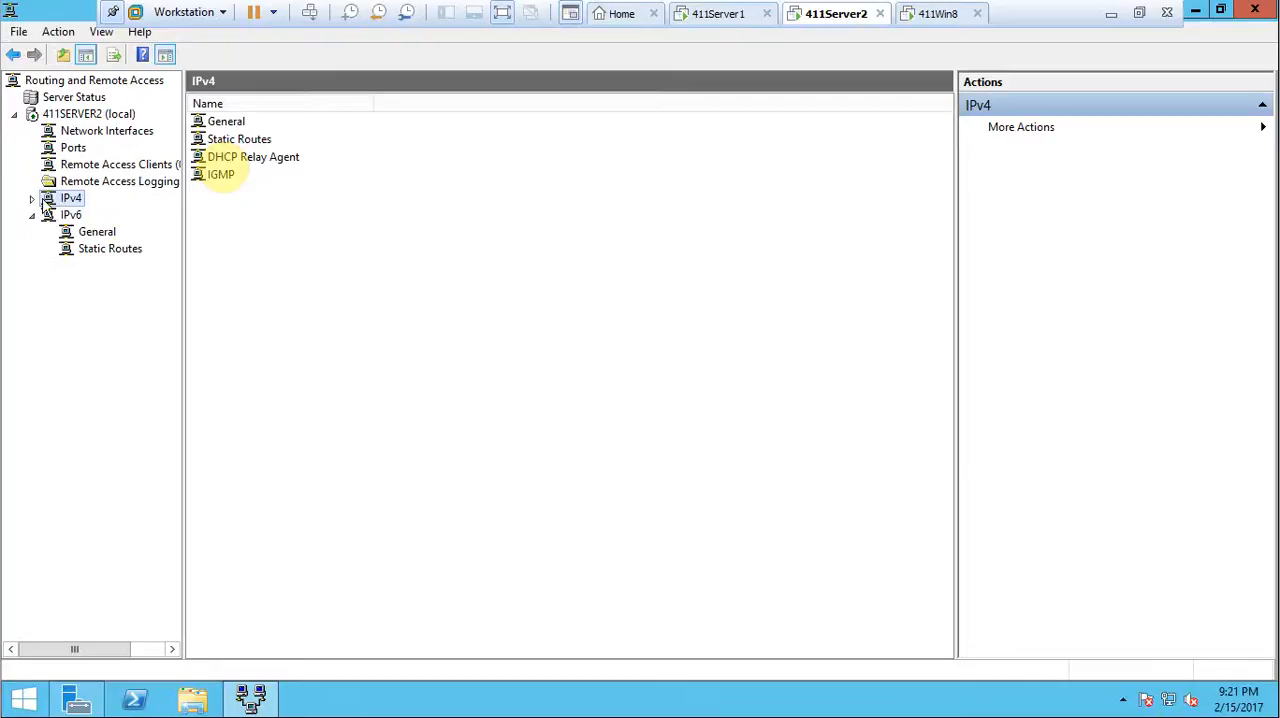
left_click(32, 199)
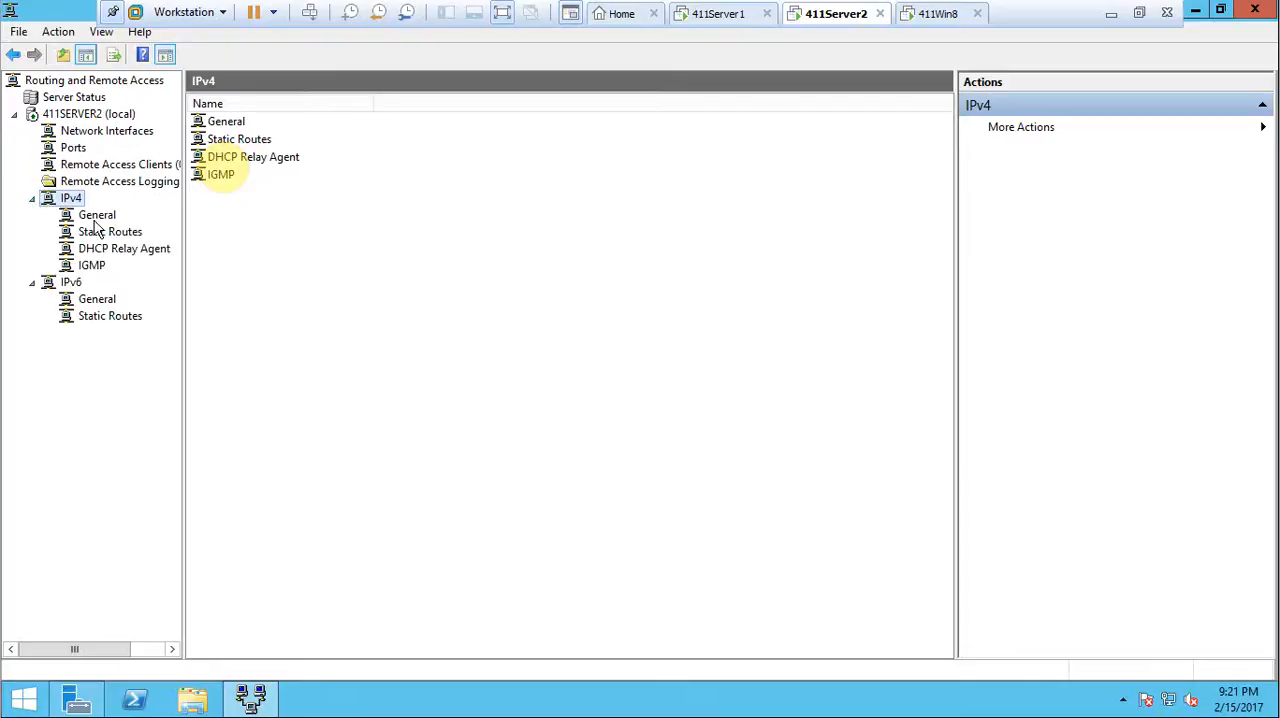
left_click(96, 216)
right_click(97, 220)
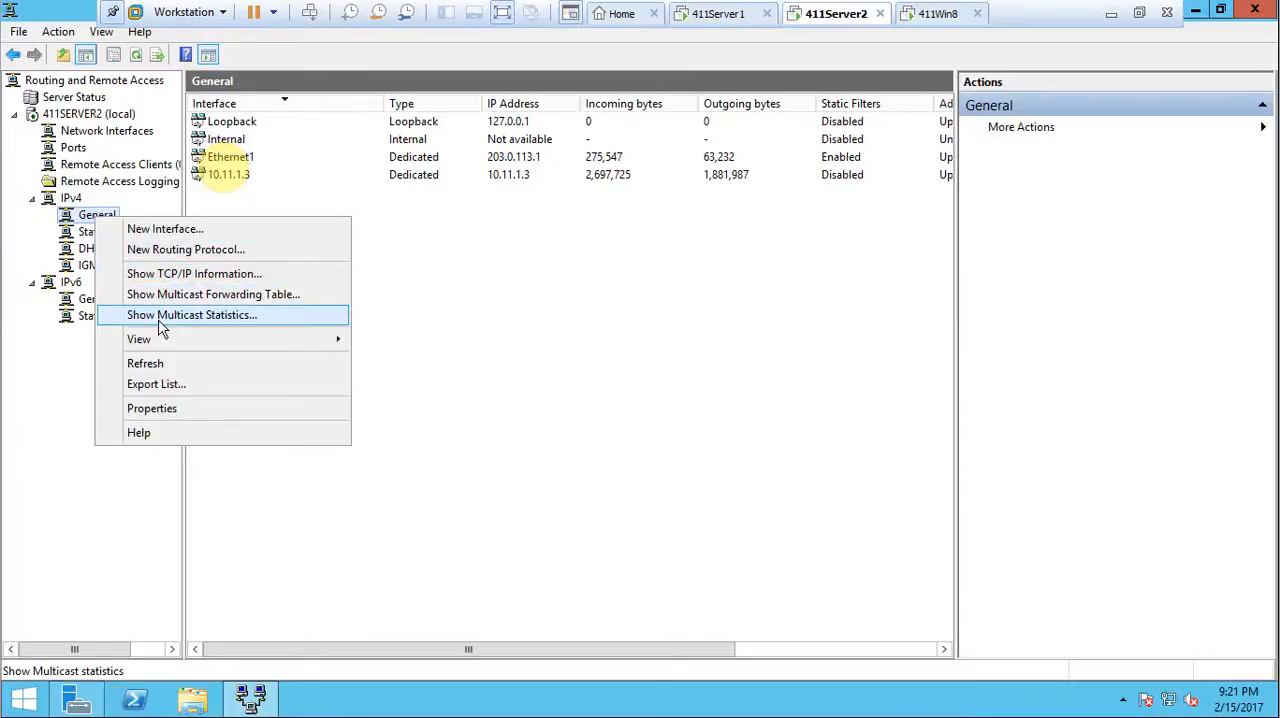
Show the IPv4 IP routing table, enlarge its window to read every column, and close it.
right_click(85, 236)
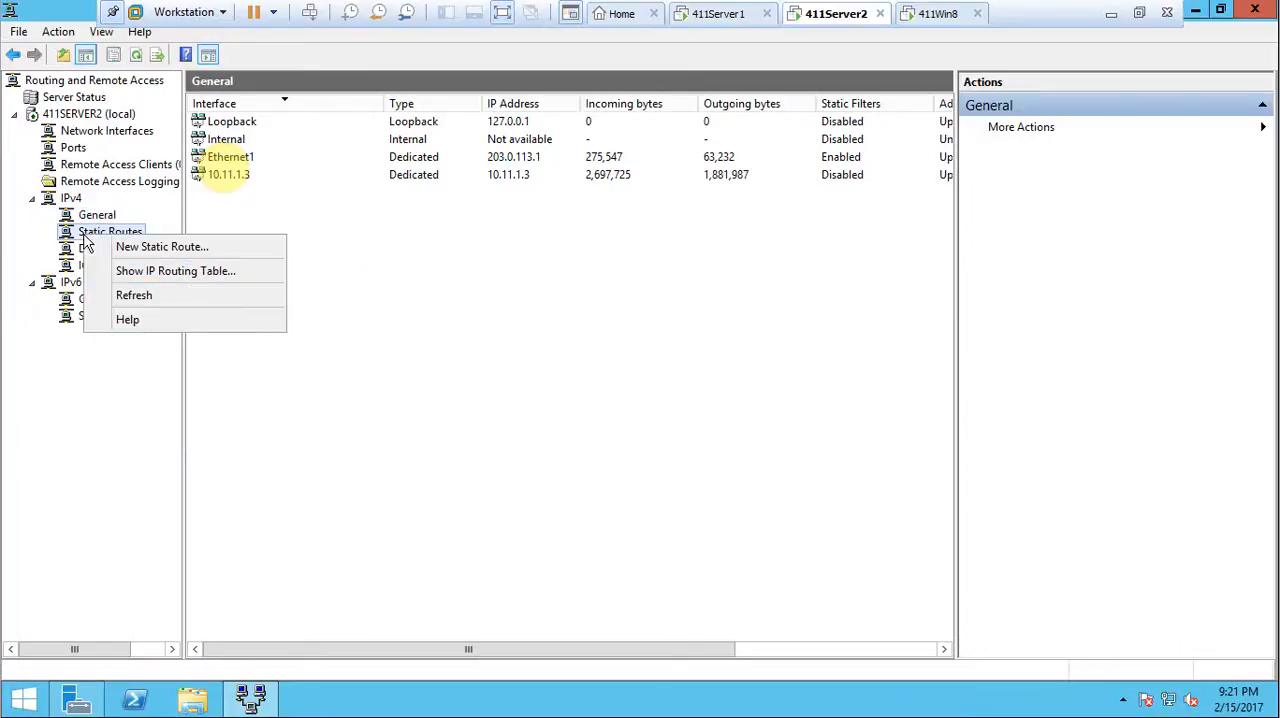
left_click(137, 275)
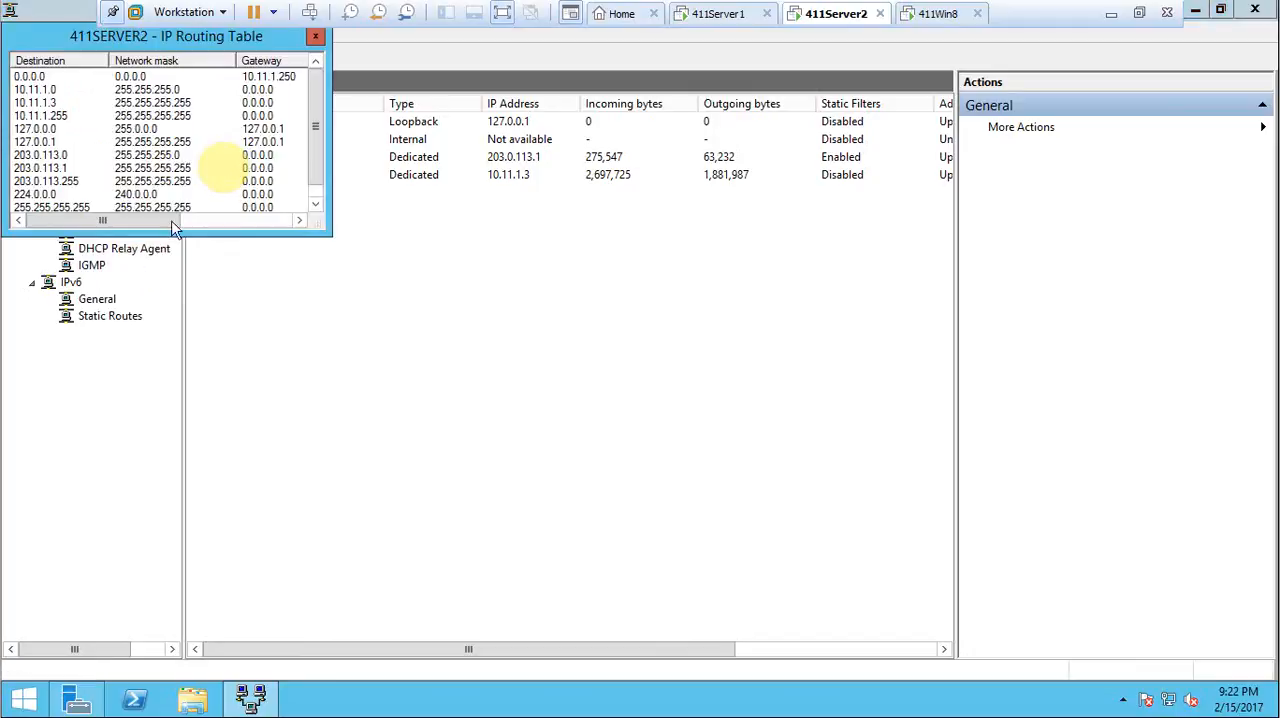
left_click_drag(330, 233, 540, 369)
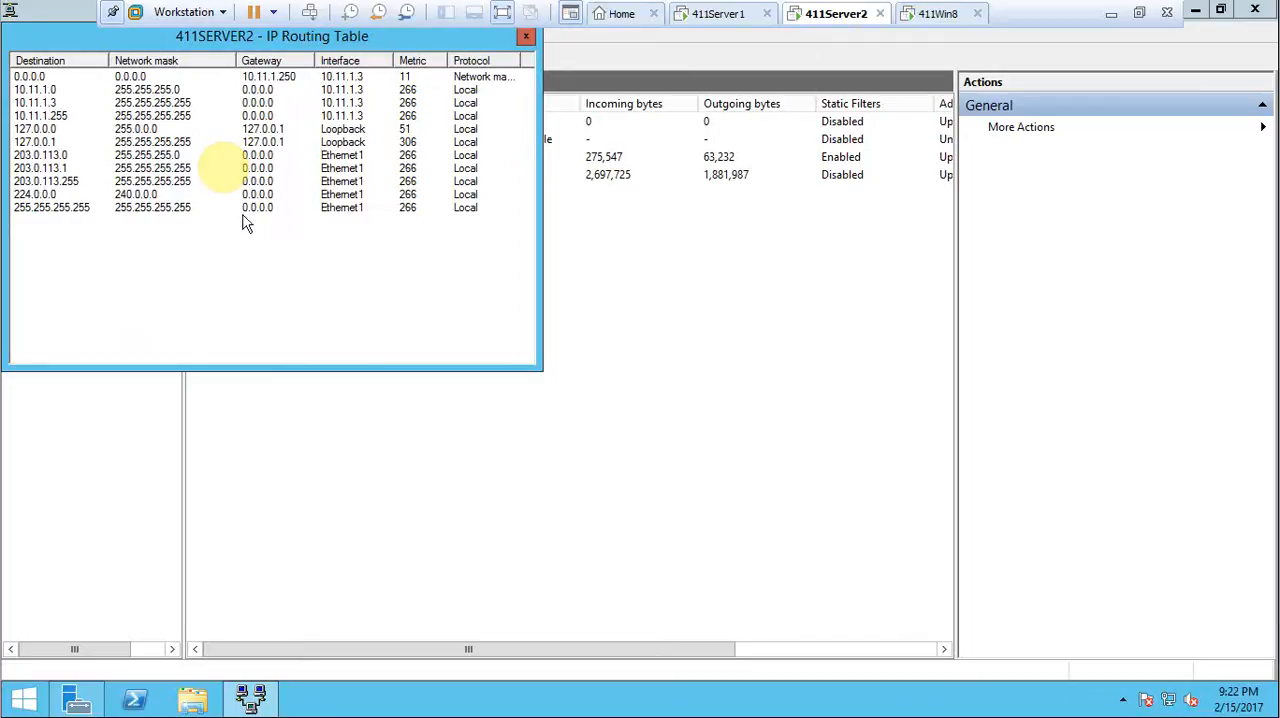
left_click(525, 40)
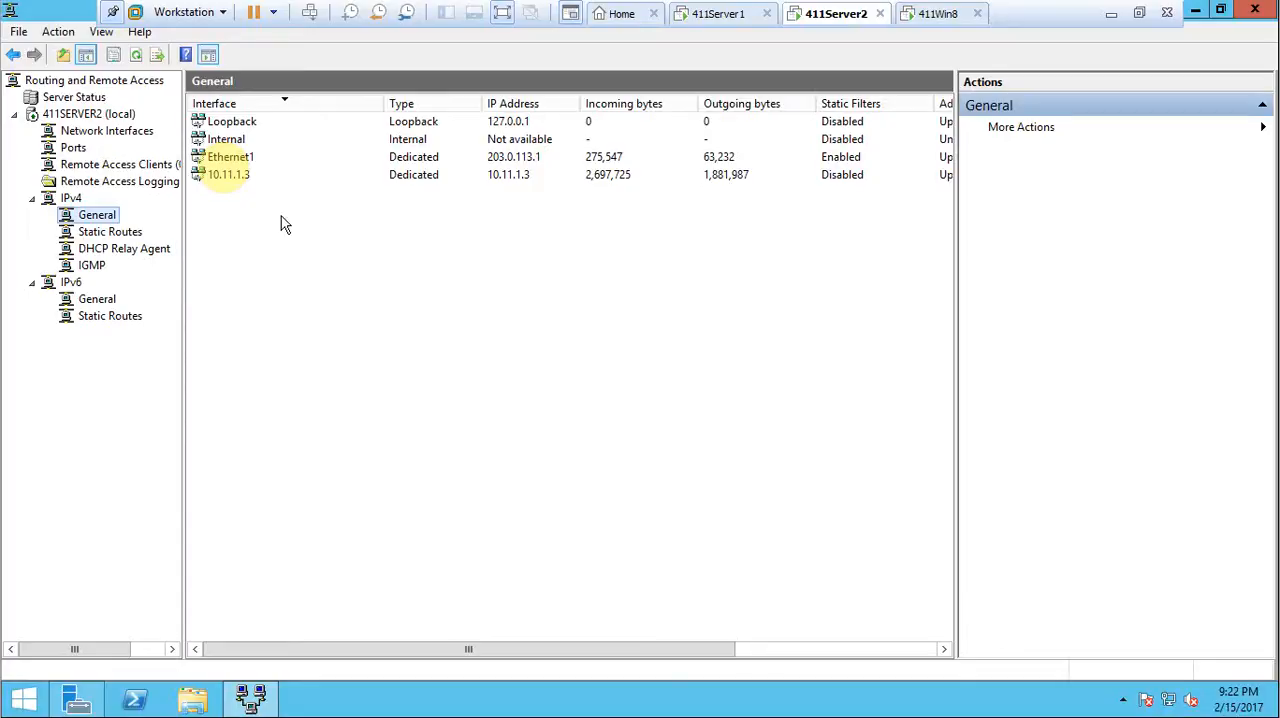
left_click(1110, 15)
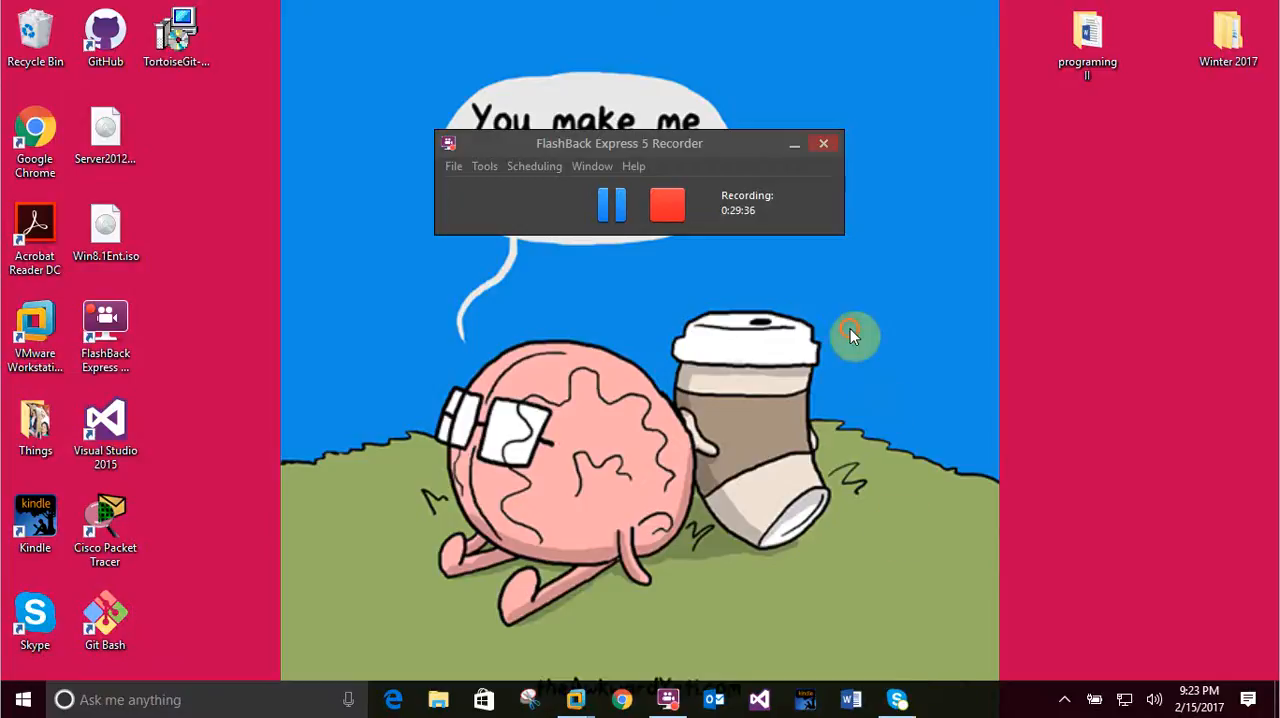
right_click(819, 359)
left_click(760, 260)
left_click(622, 204)
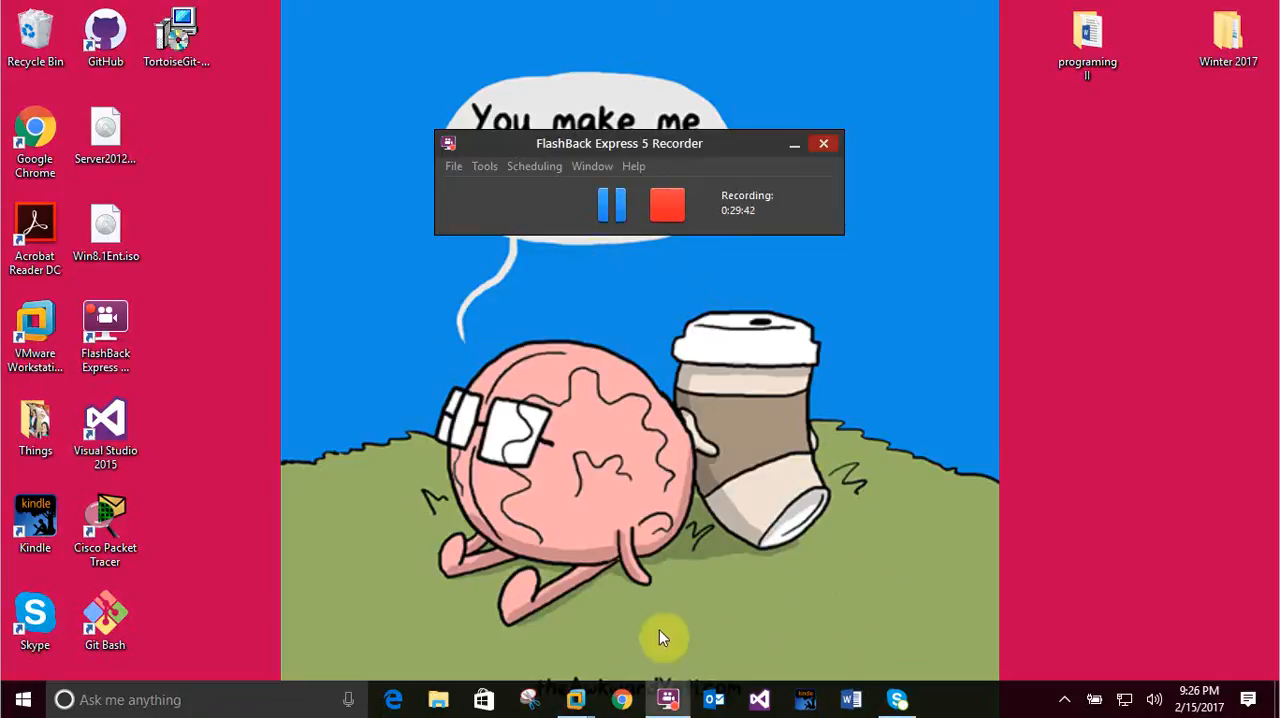
Switch to the 411Win8 machine and try to sign in to the VPN as 411Server2\Administrator with the already entered password, then dismiss the network list.
mouse_move(578, 700)
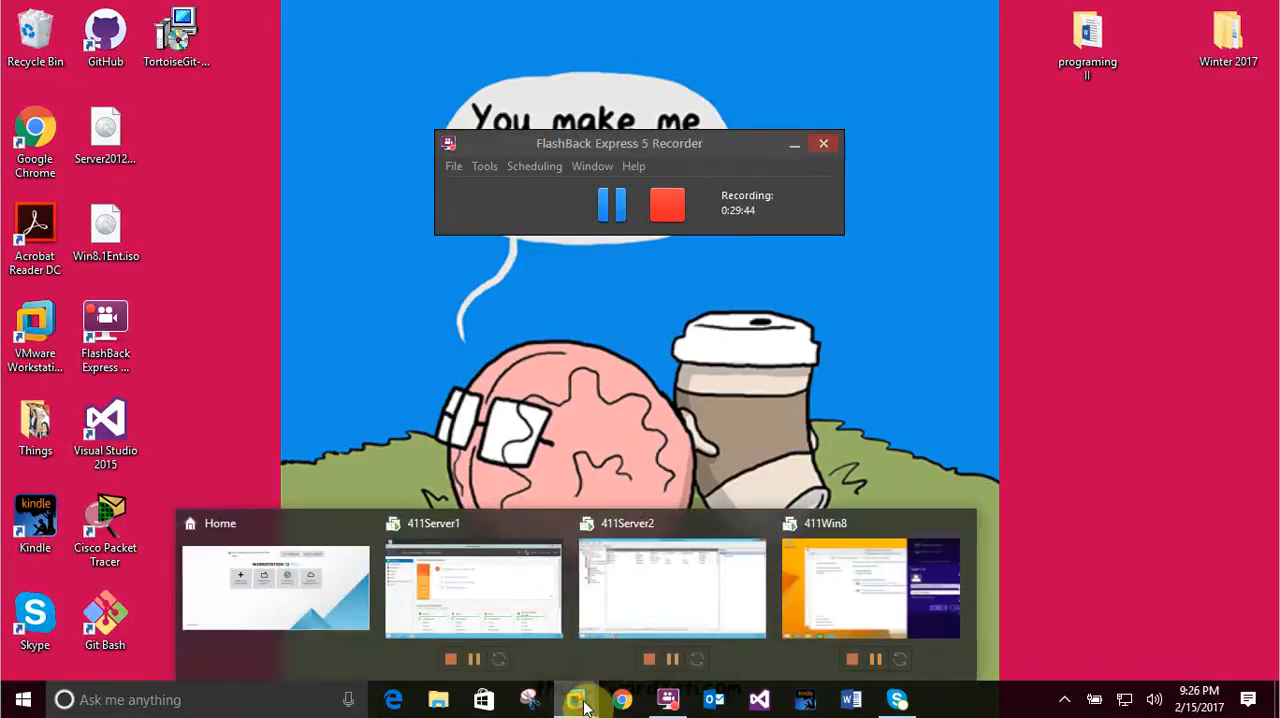
left_click(838, 578)
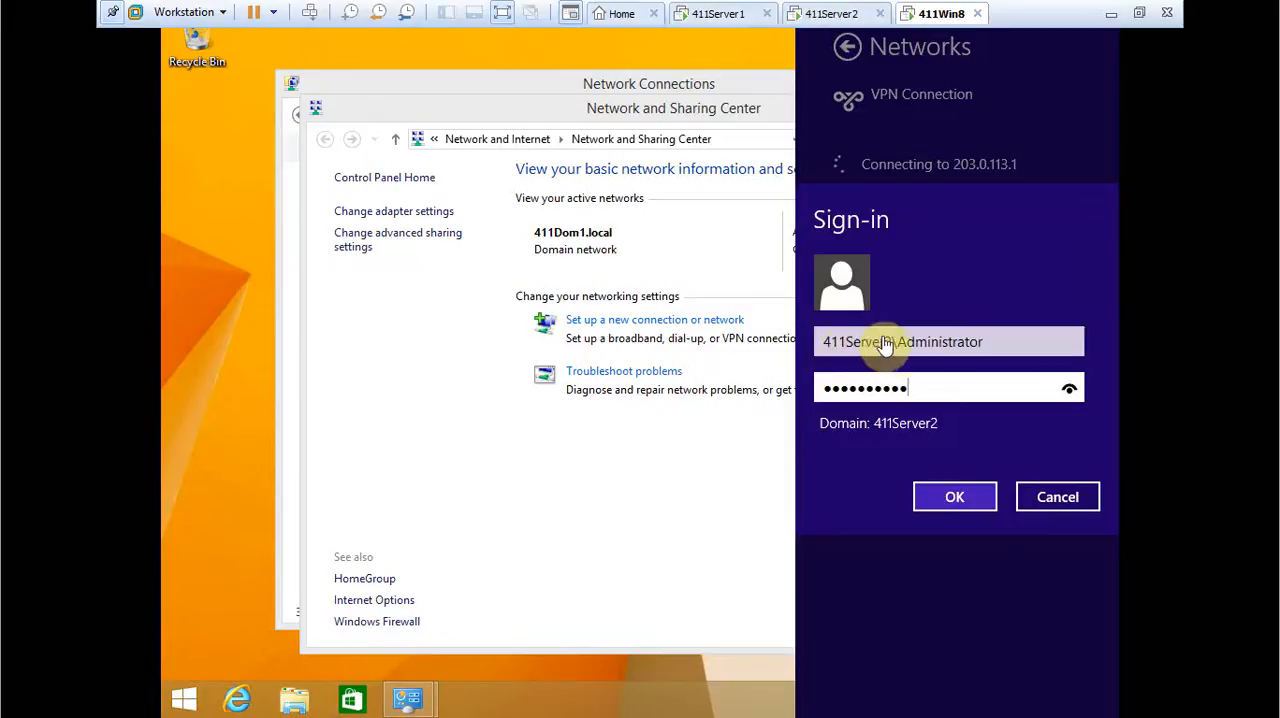
left_click(1075, 391)
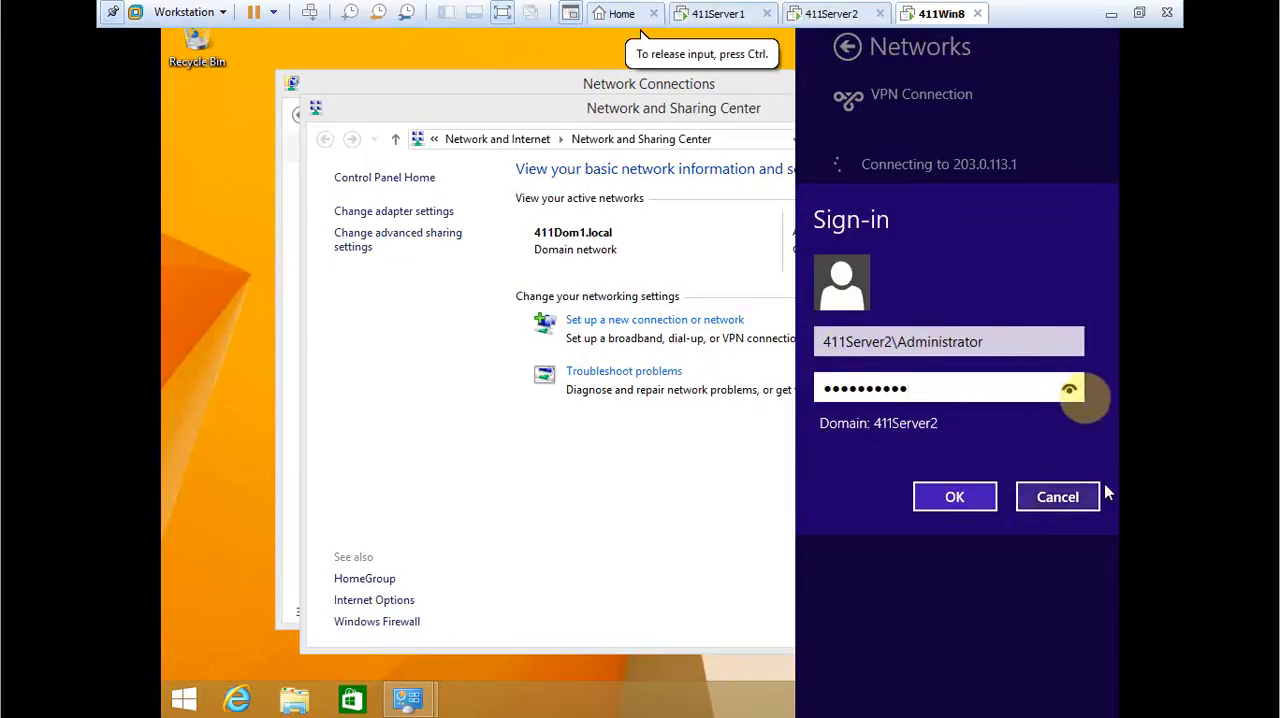
left_click(1069, 391)
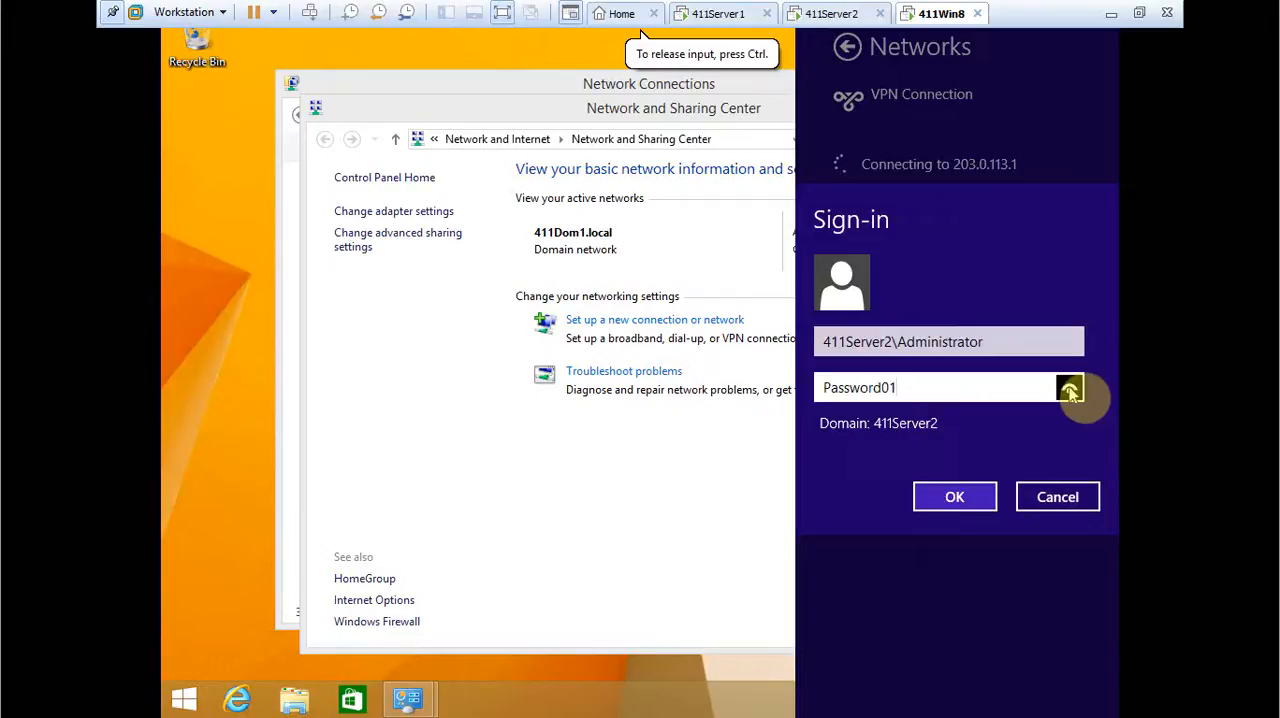
left_click(950, 505)
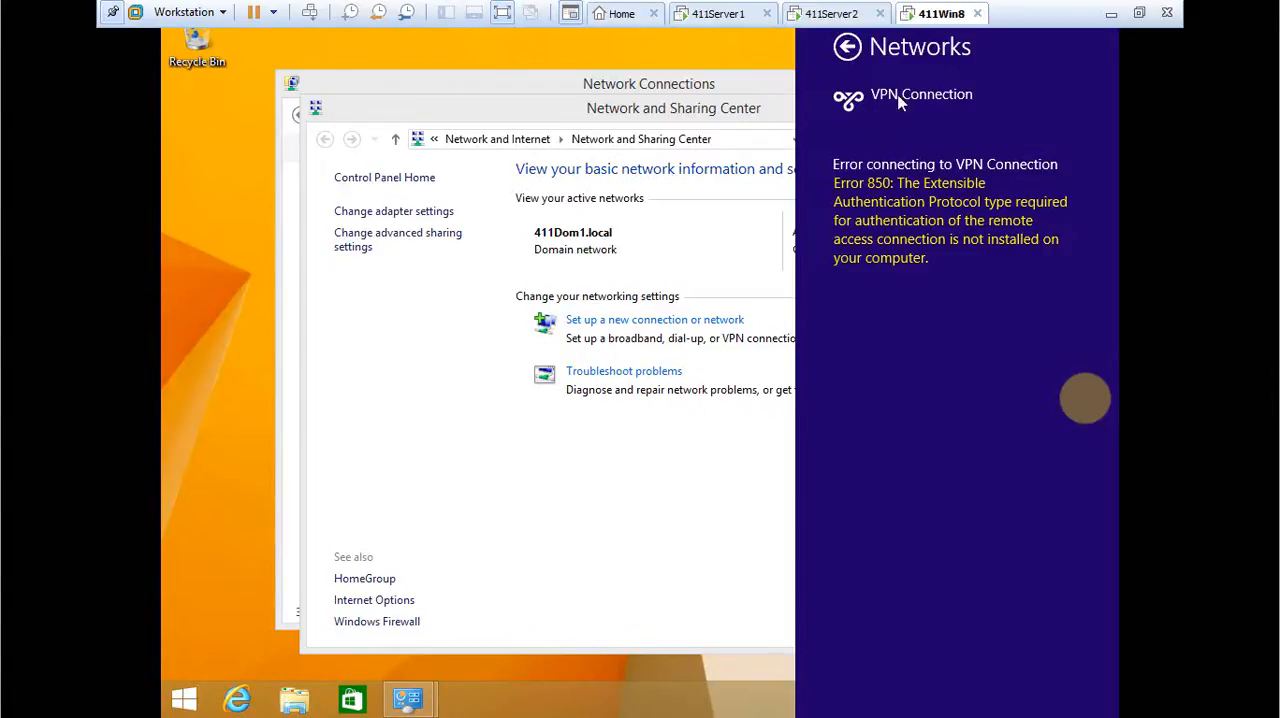
left_click(847, 47)
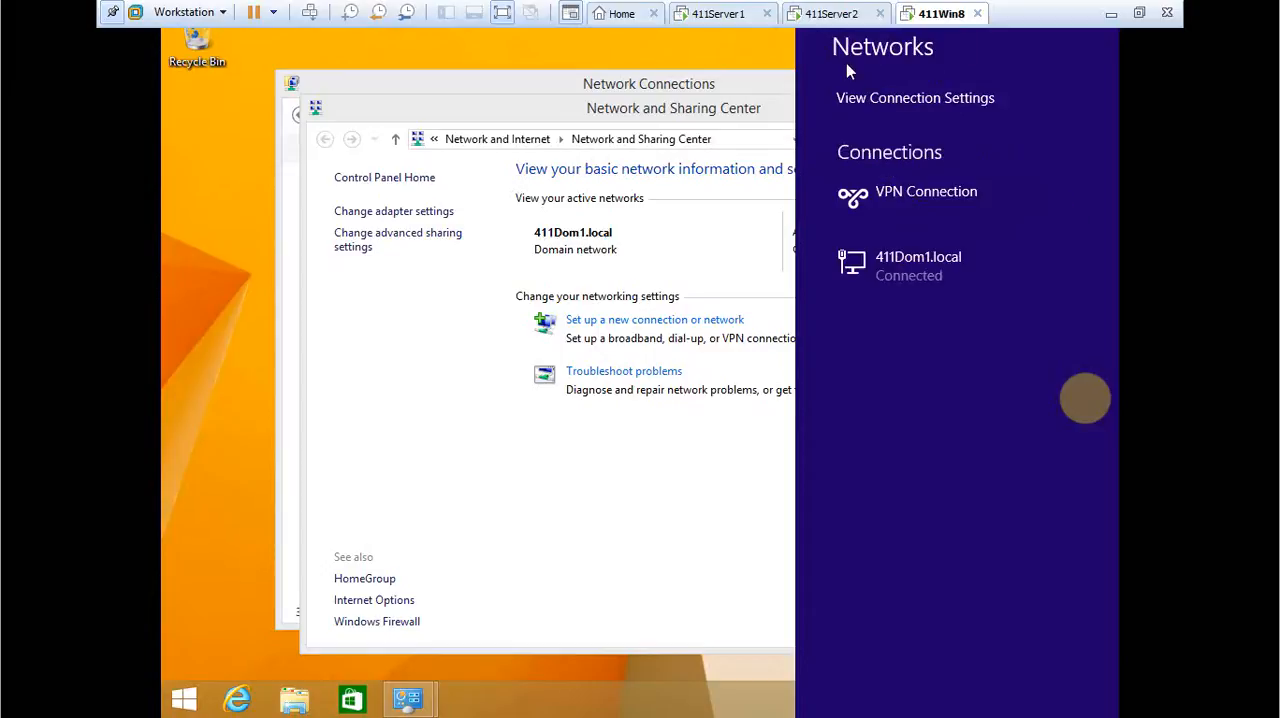
left_click(557, 114)
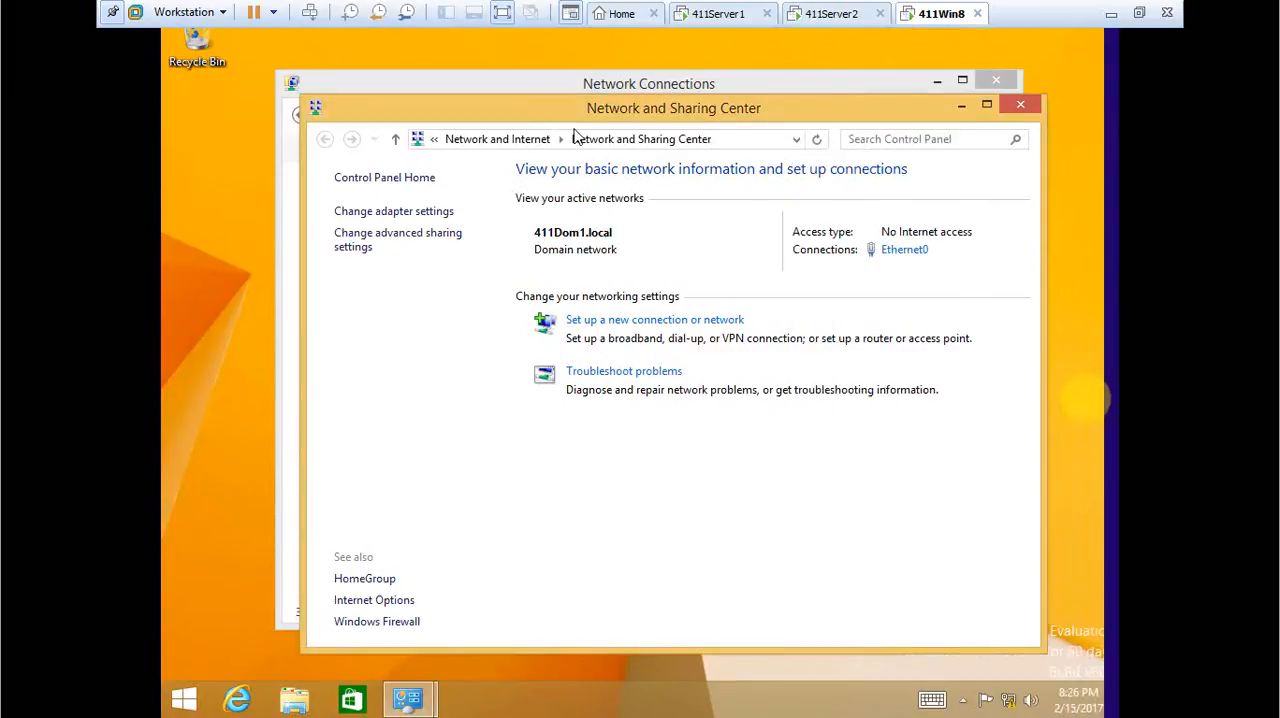
Close Network and Sharing Center and set the VPN Connection's authentication to allow the protocol Microsoft CHAP Version 2 (MS-CHAP v2).
left_click(1027, 113)
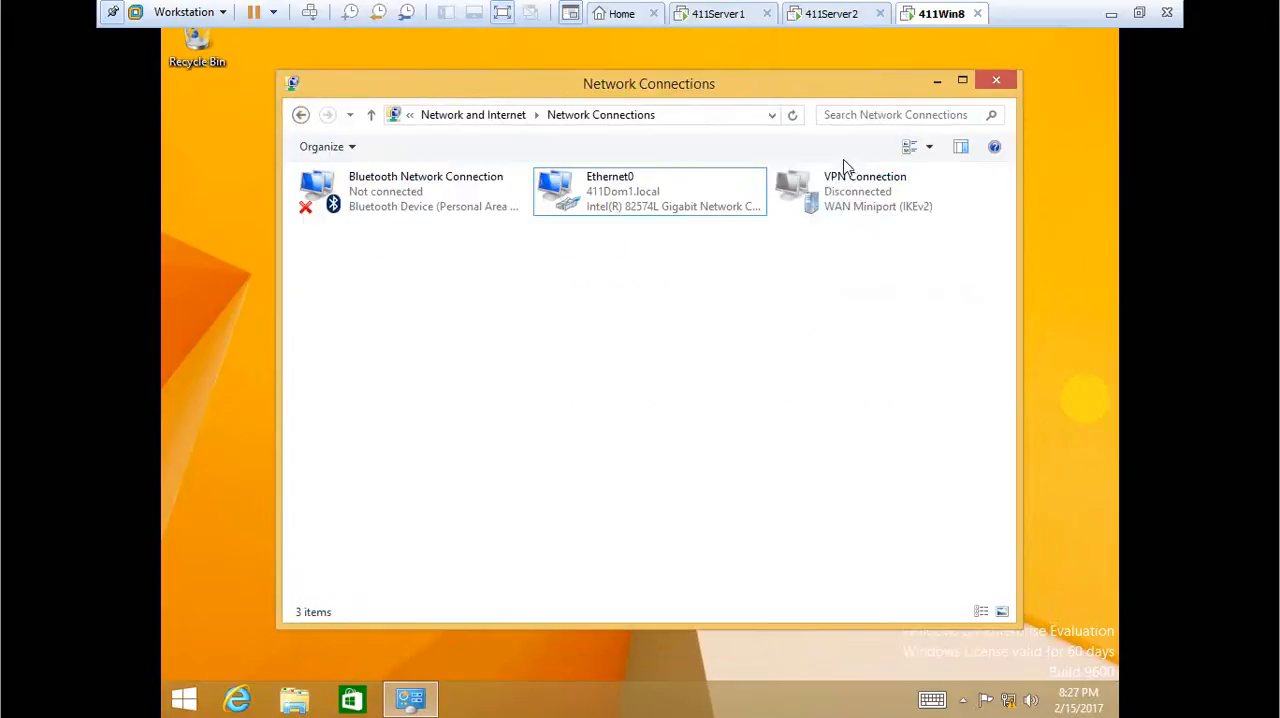
right_click(822, 210)
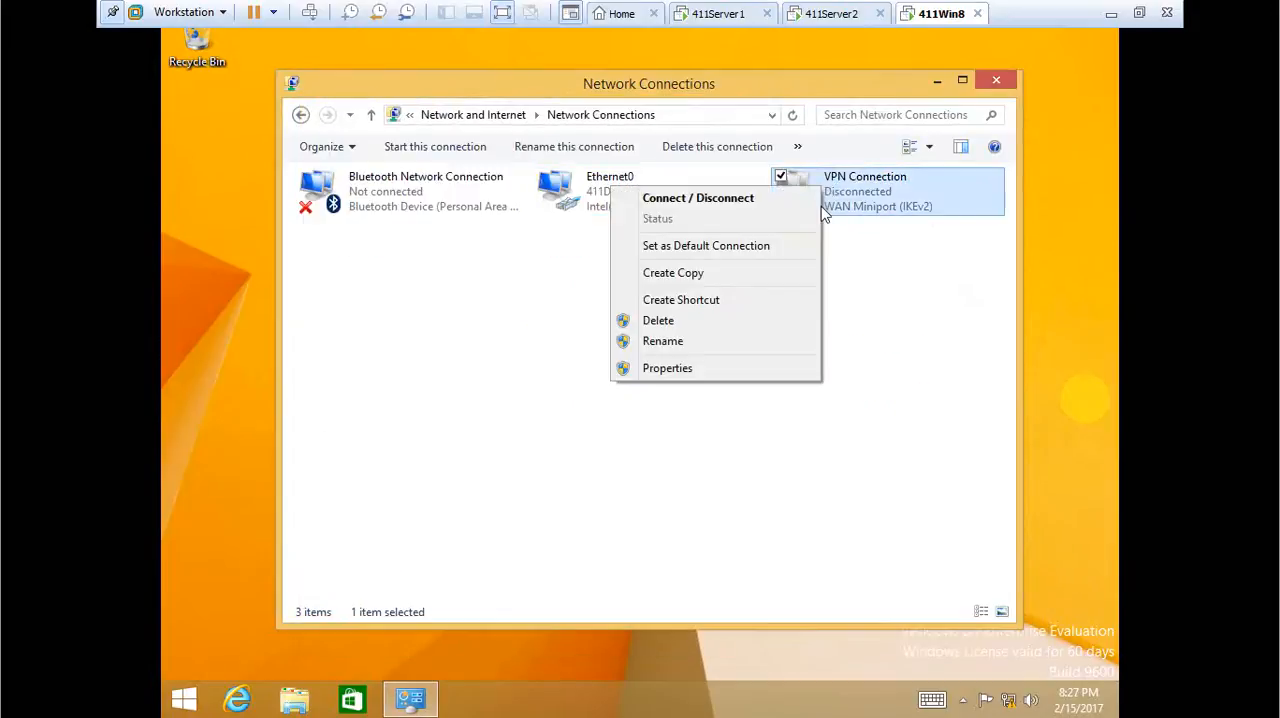
left_click(735, 369)
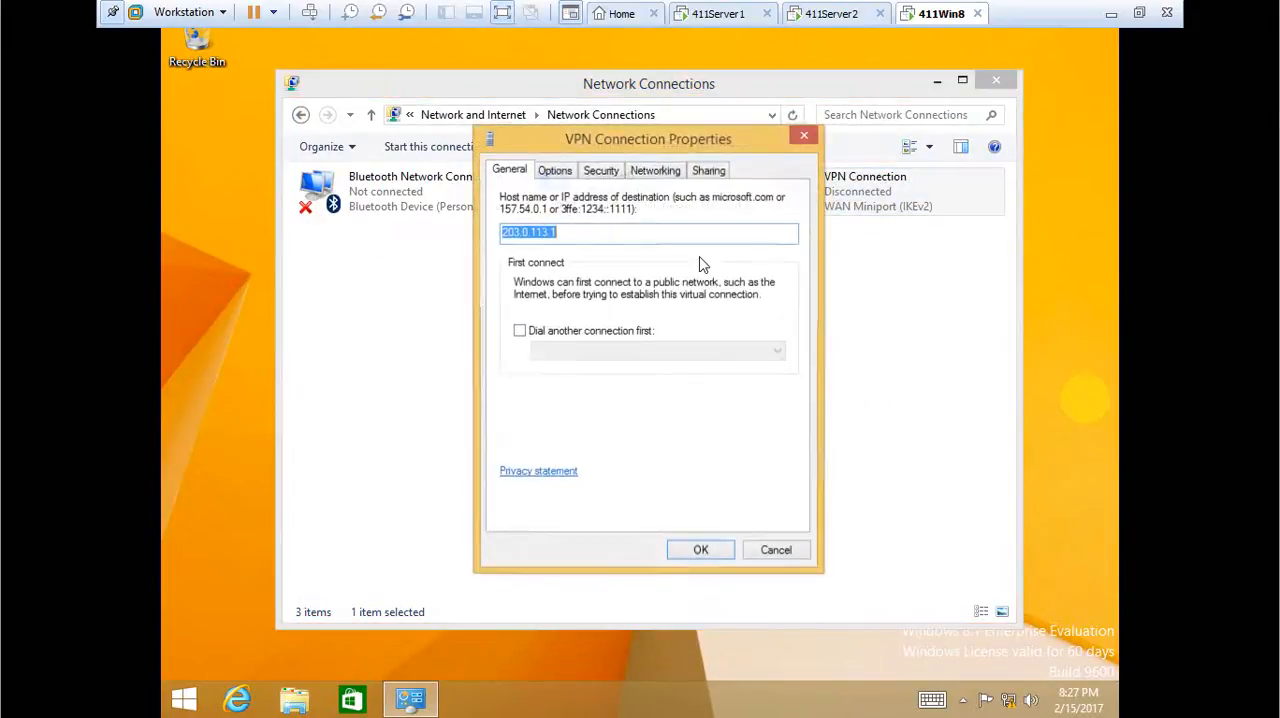
left_click(598, 172)
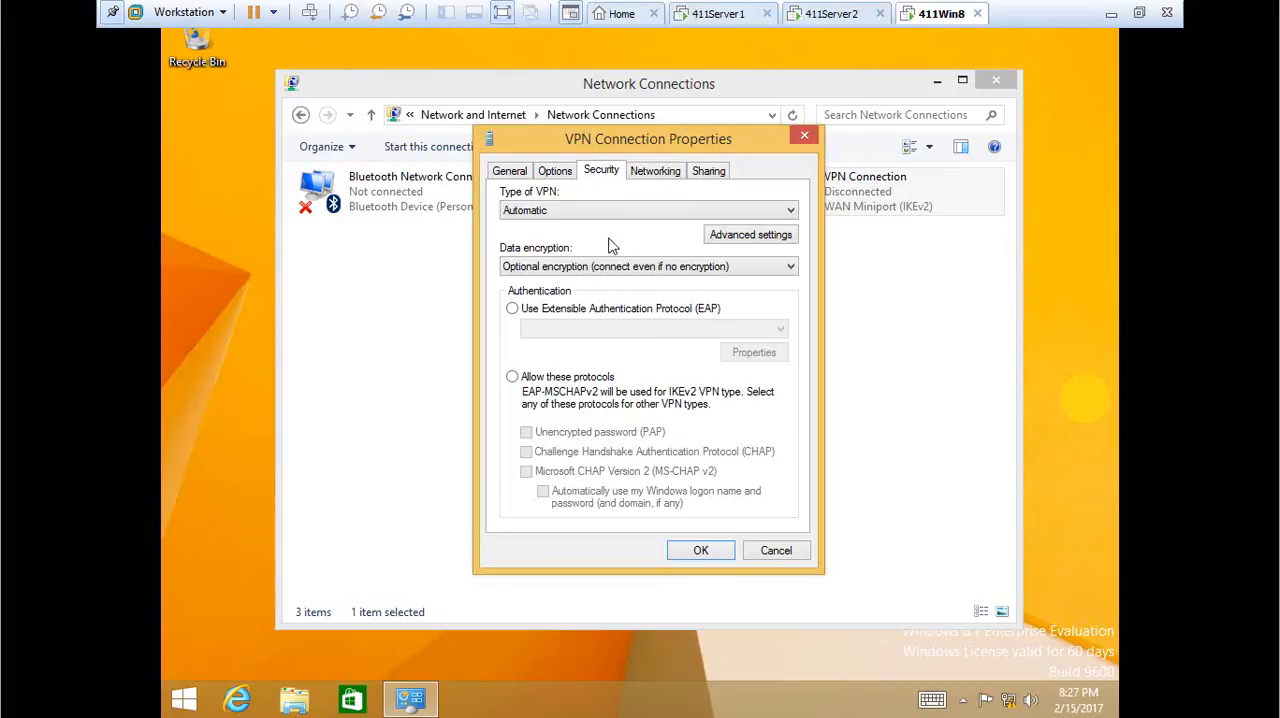
left_click(513, 376)
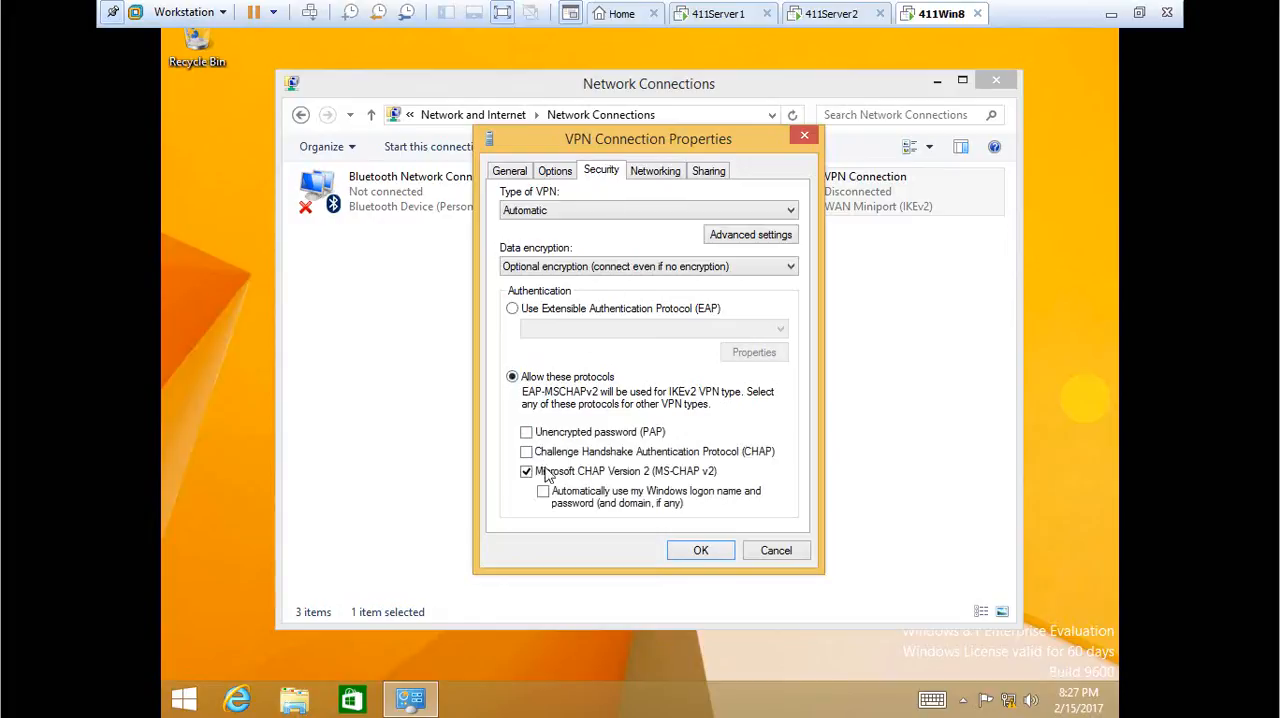
left_click(716, 551)
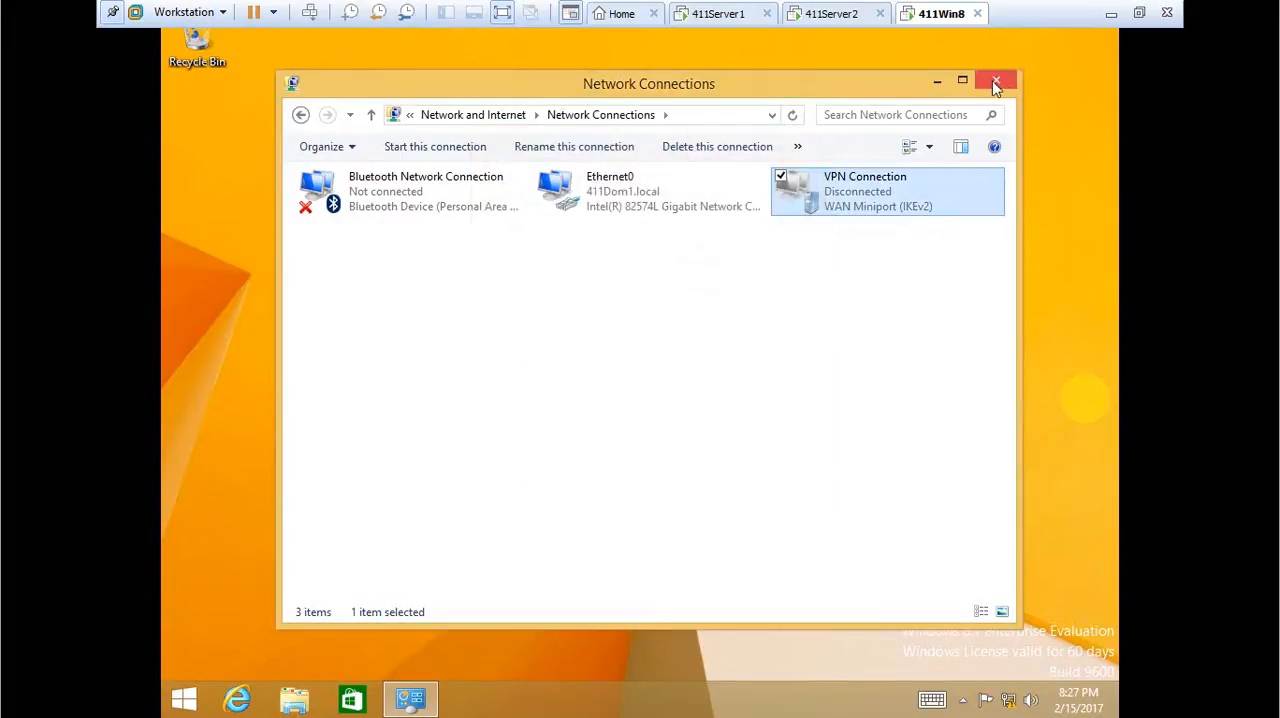
Connect the VPN Connection and try to sign in as 411Server2\Administrator with the account password.
right_click(907, 218)
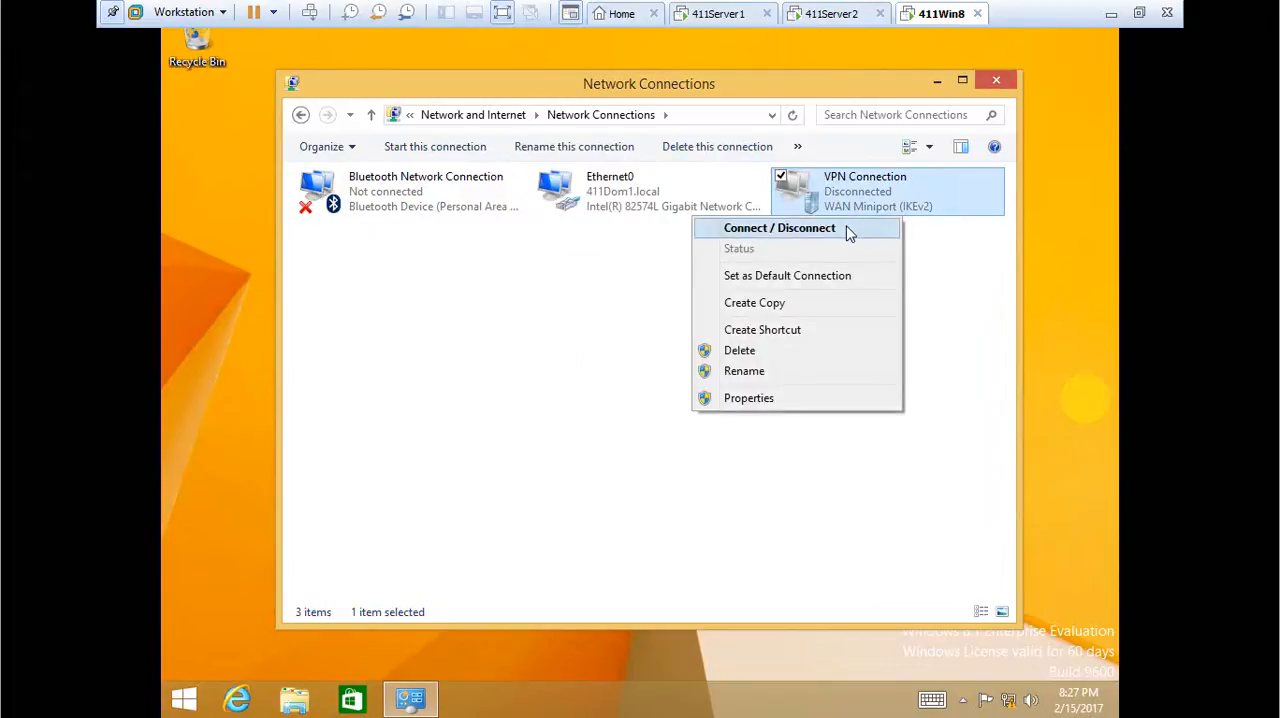
left_click(847, 229)
left_click(917, 256)
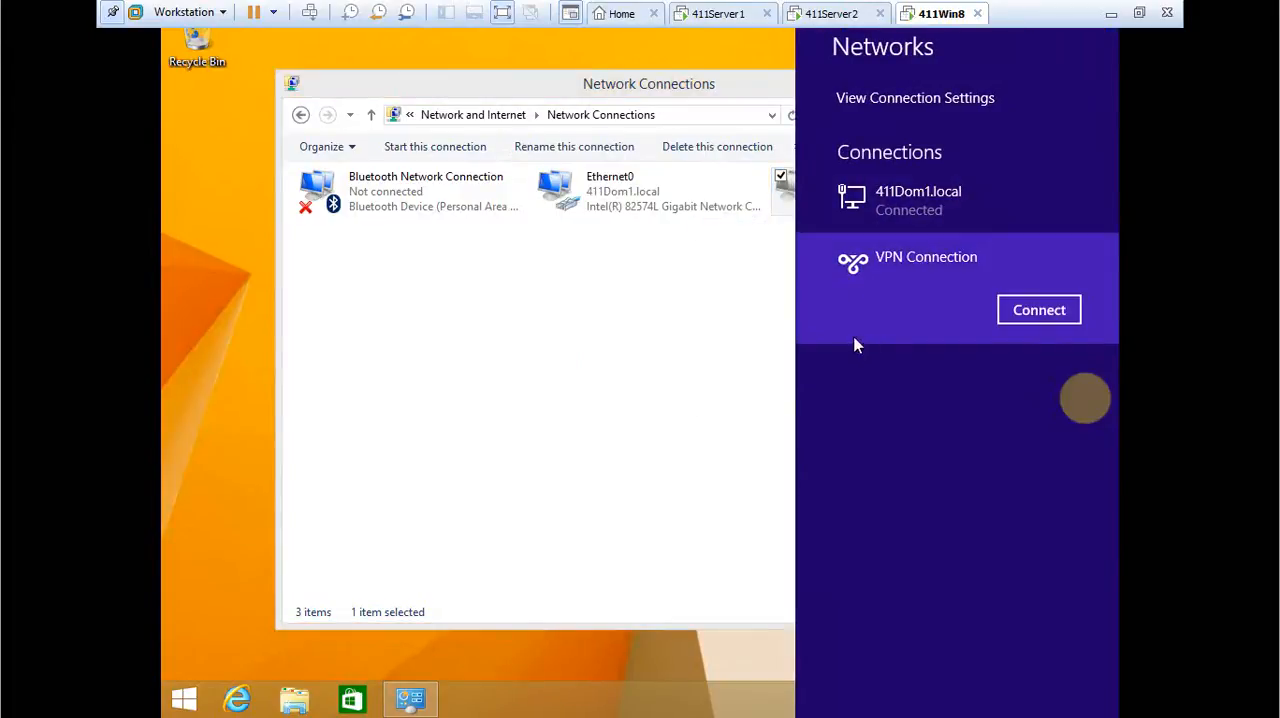
left_click(1036, 312)
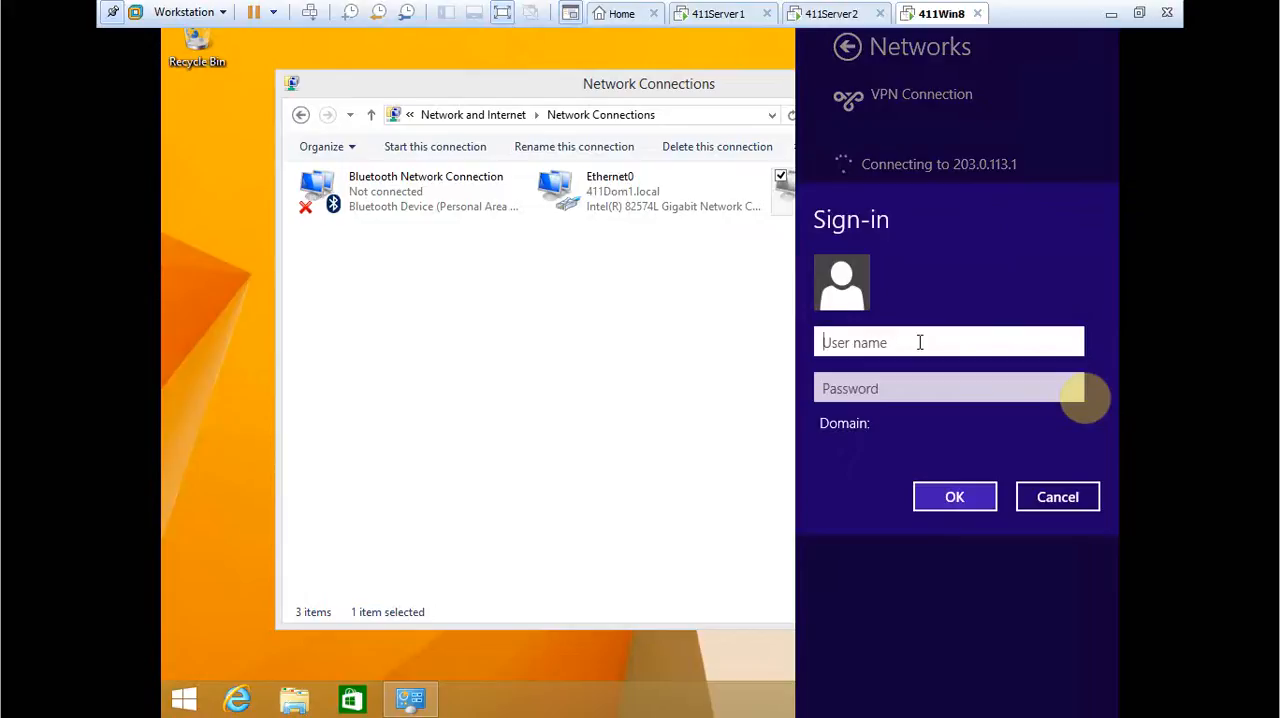
type("411Server2\\A")
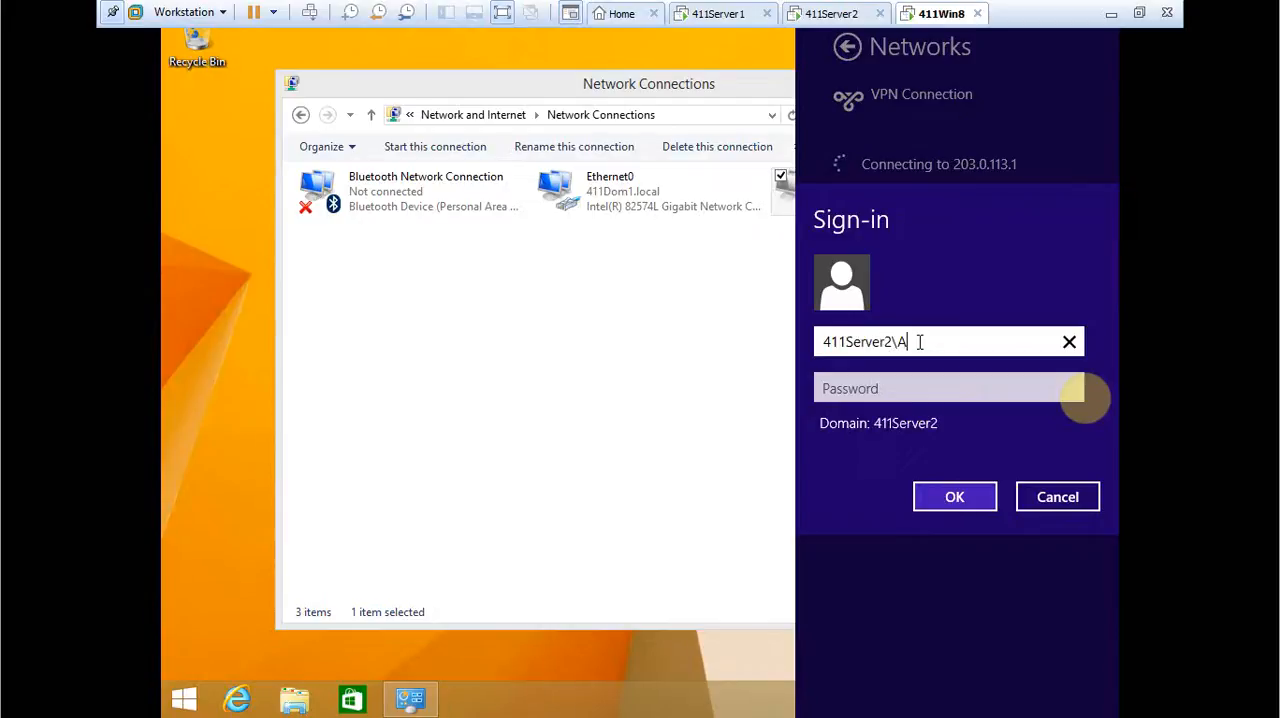
type("dministrator")
key("Tab")
type("Password1")
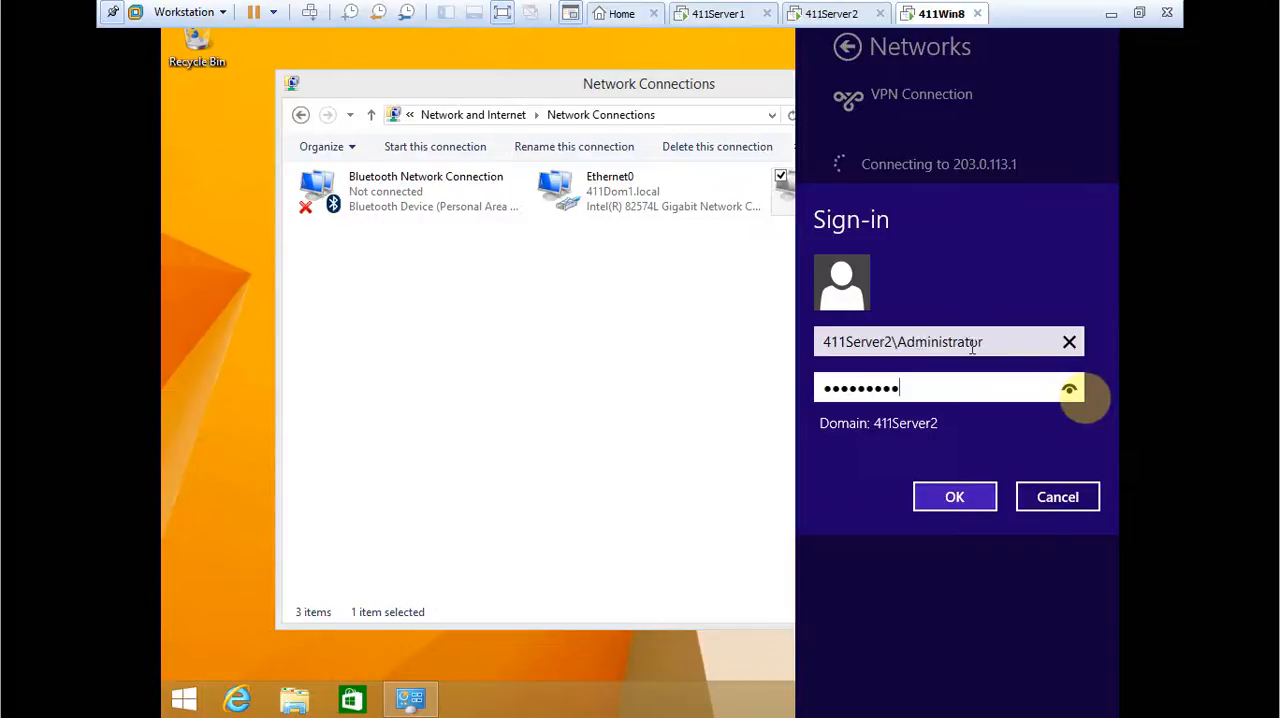
left_click(1066, 389)
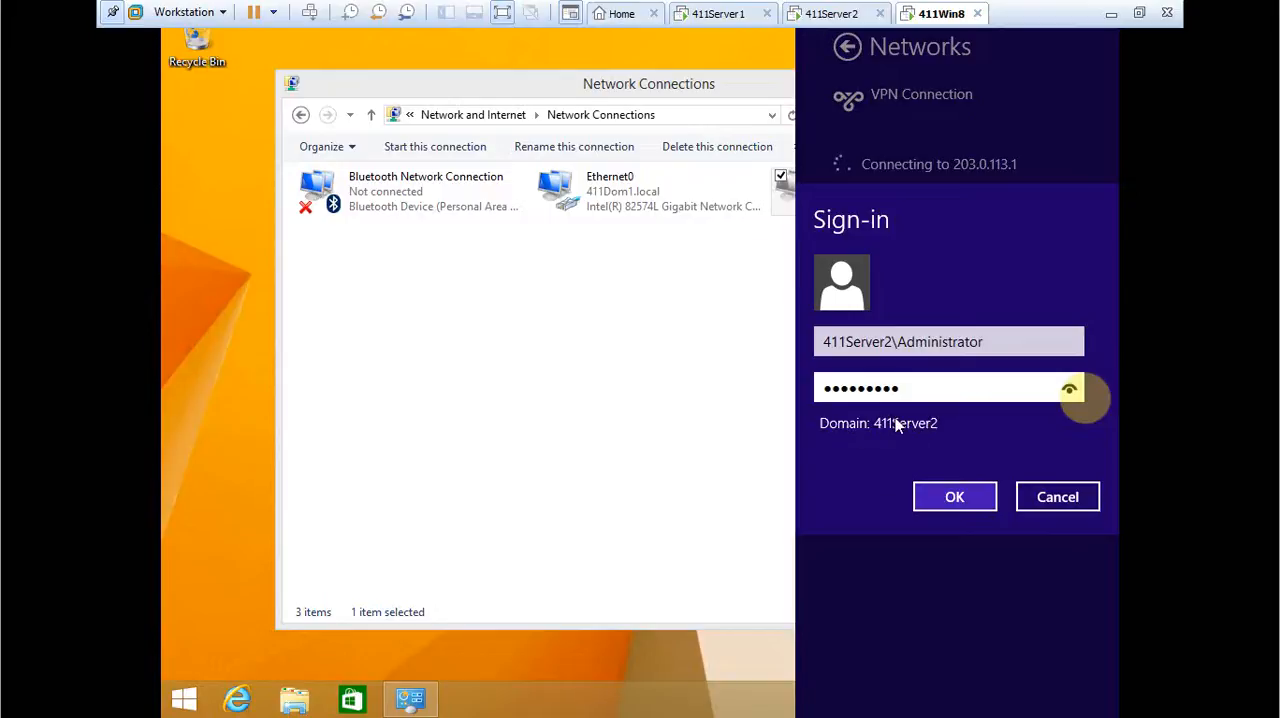
left_click(982, 497)
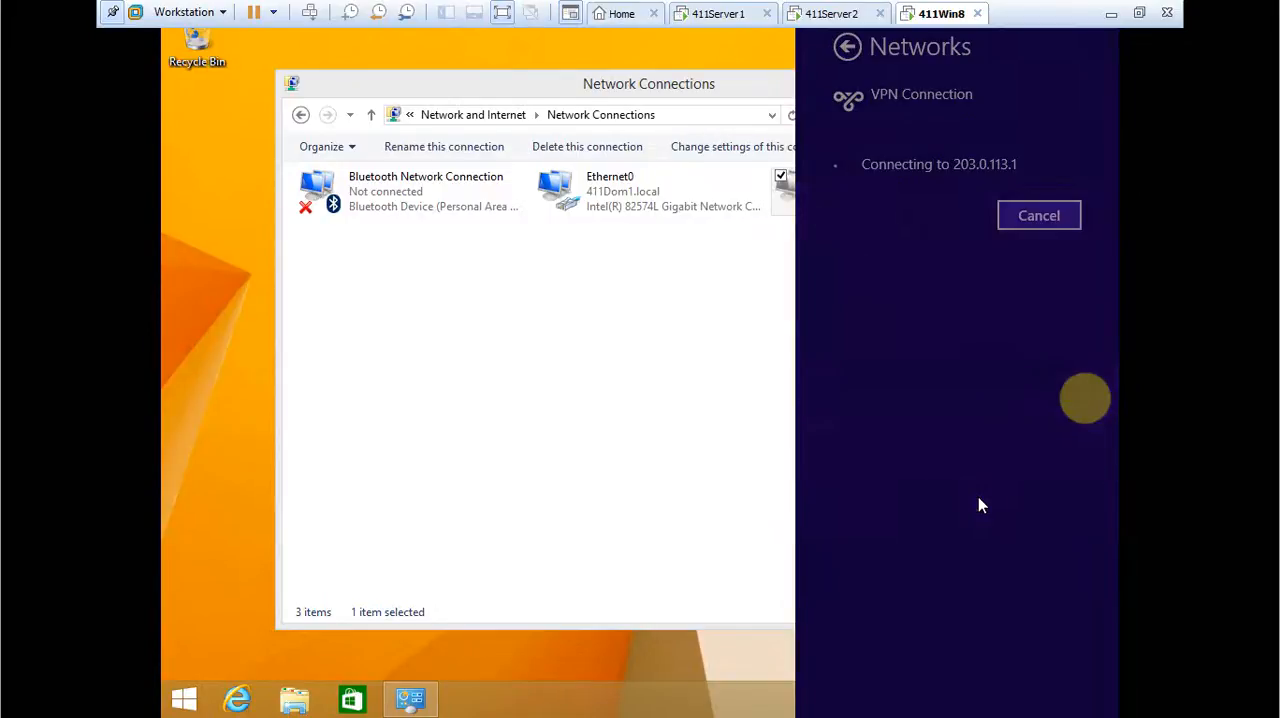
Re-enter the account password for 411Server2\Administrator, reveal it to check the spelling, and submit the VPN sign-in again.
left_click(925, 363)
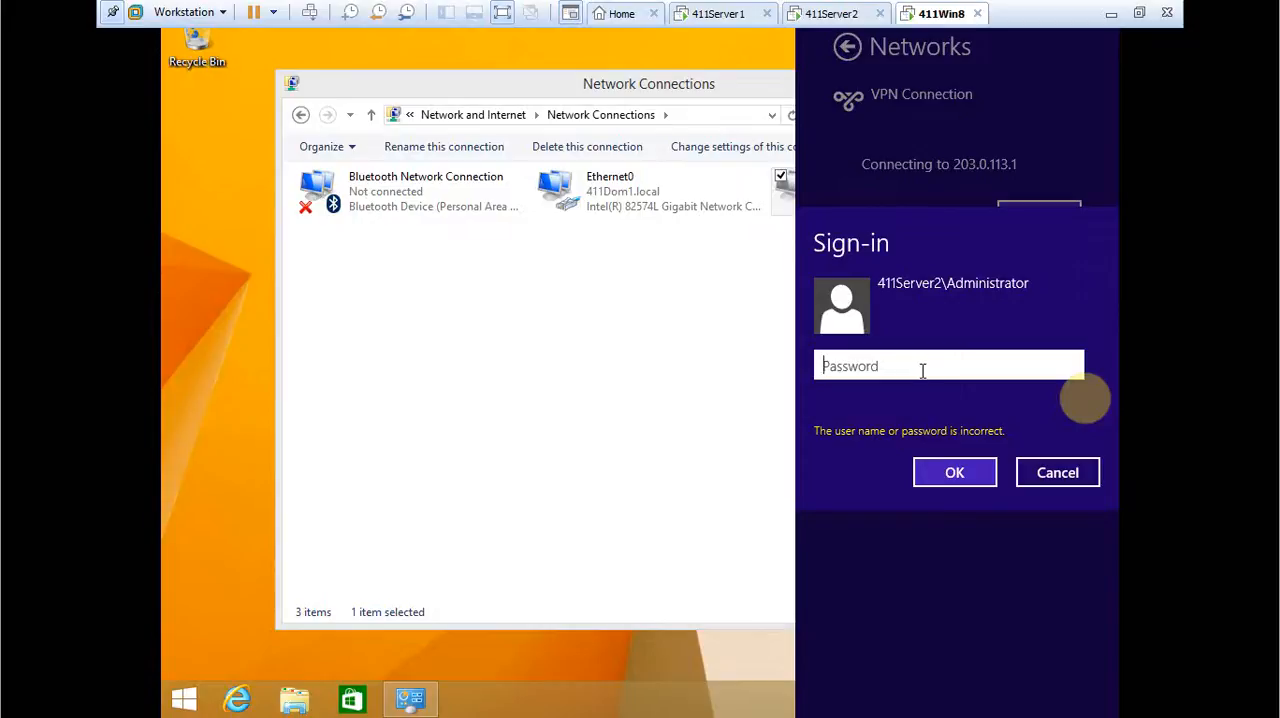
type("••••••••••")
left_click(1068, 366)
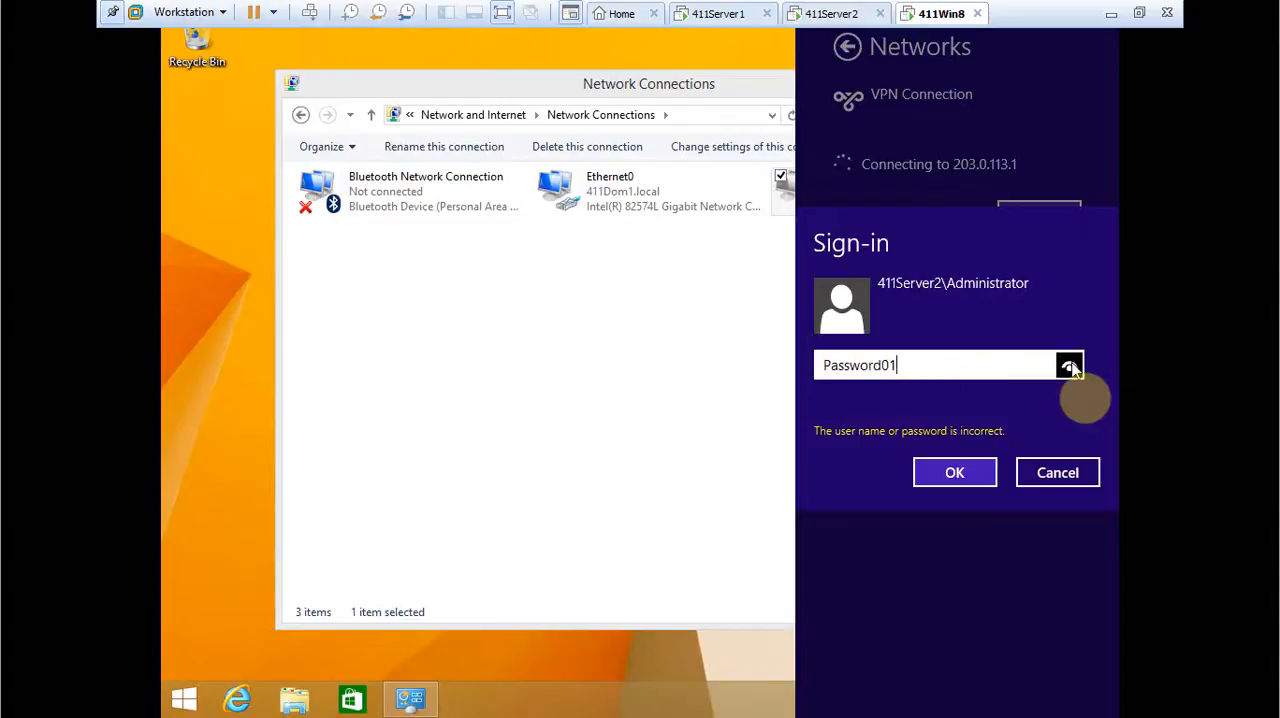
left_click(985, 476)
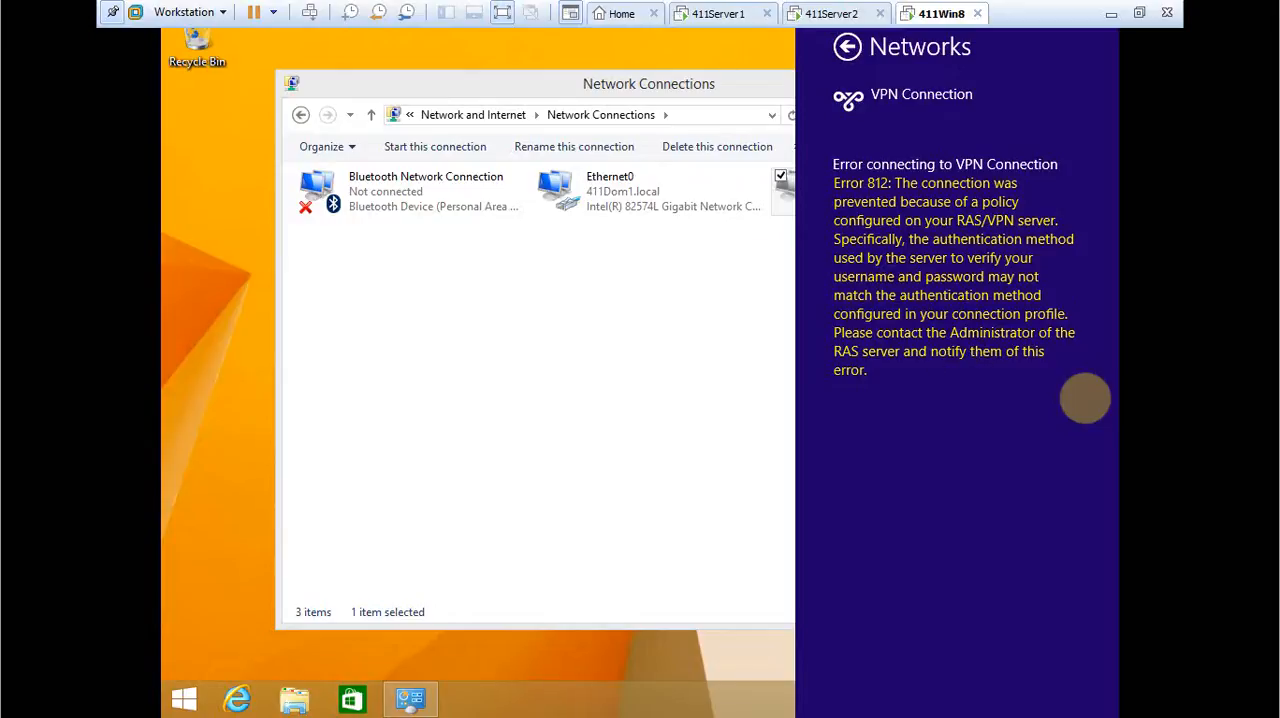
Switch to the 411Server2 machine and show the RADIUS authentication server list in the security properties of 411SERVER2 (local).
left_click(825, 14)
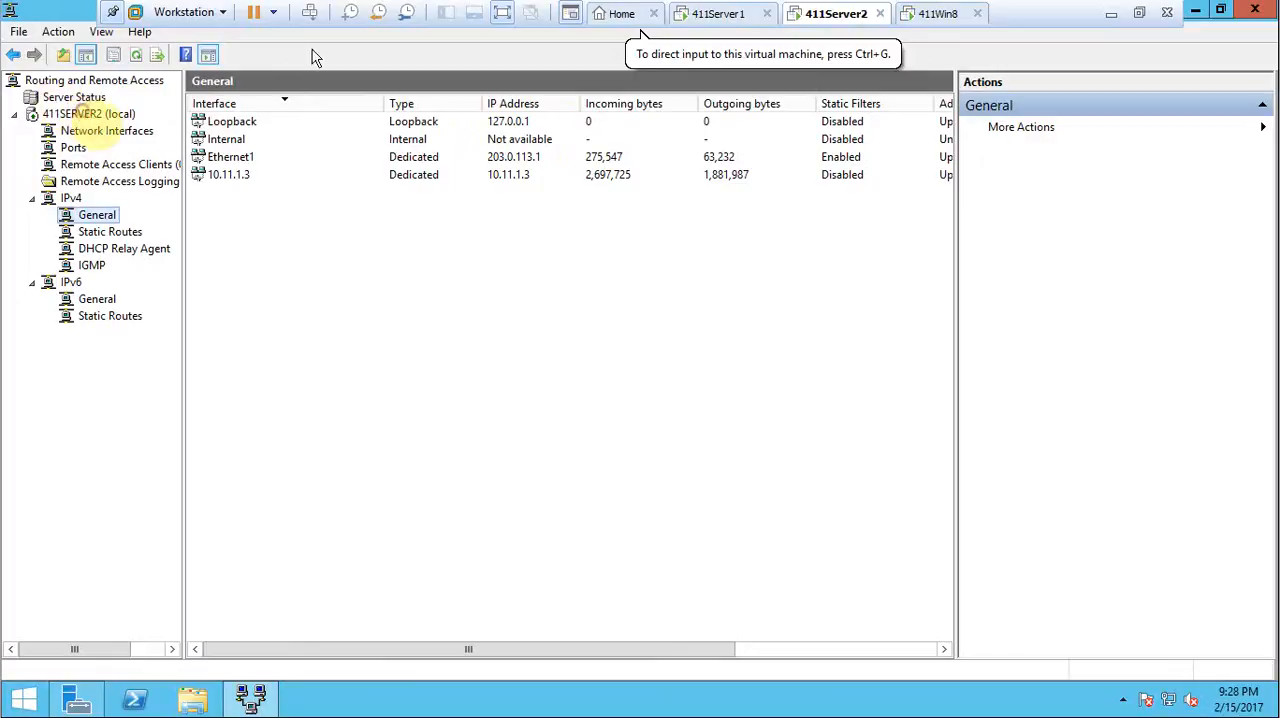
left_click(117, 118)
right_click(117, 120)
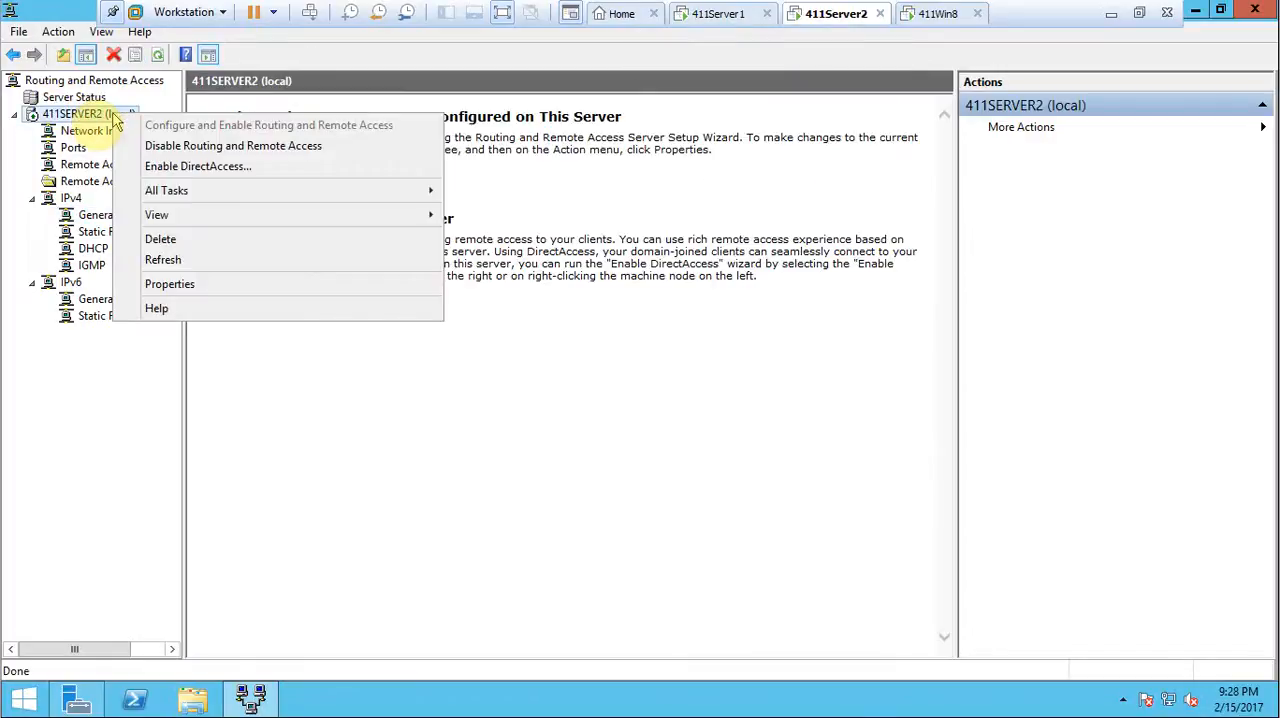
mouse_move(171, 199)
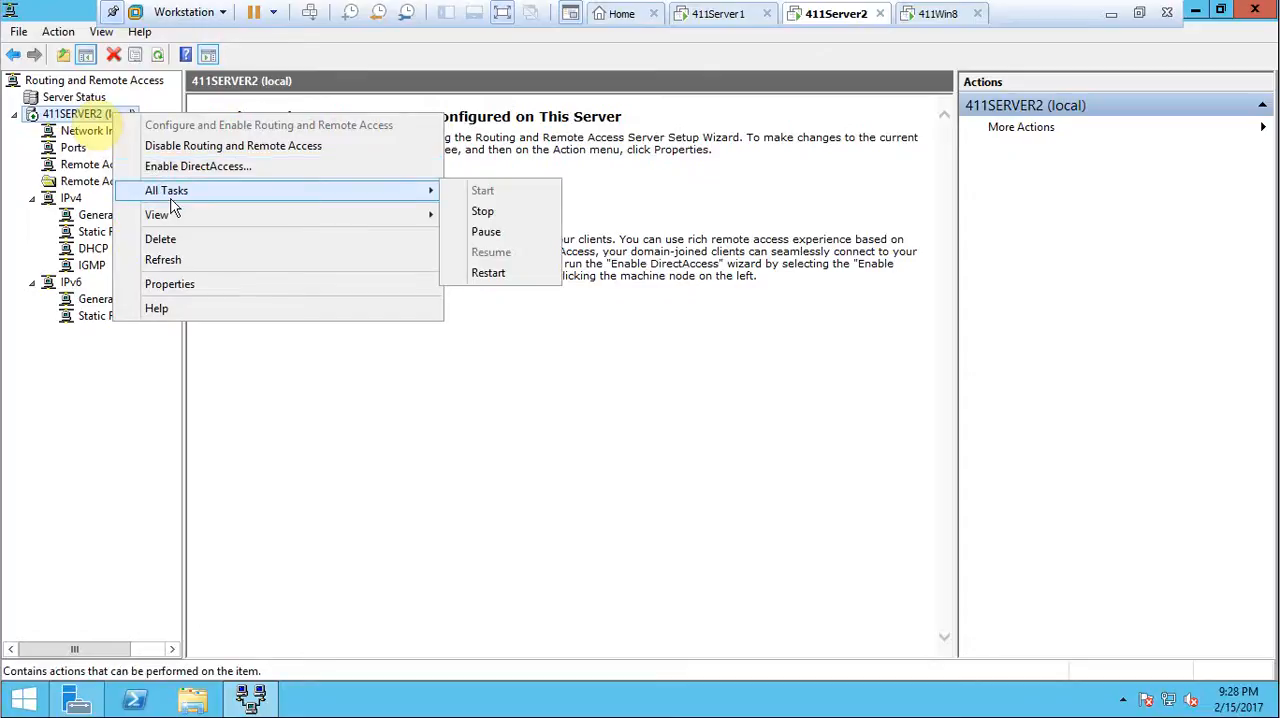
mouse_move(190, 222)
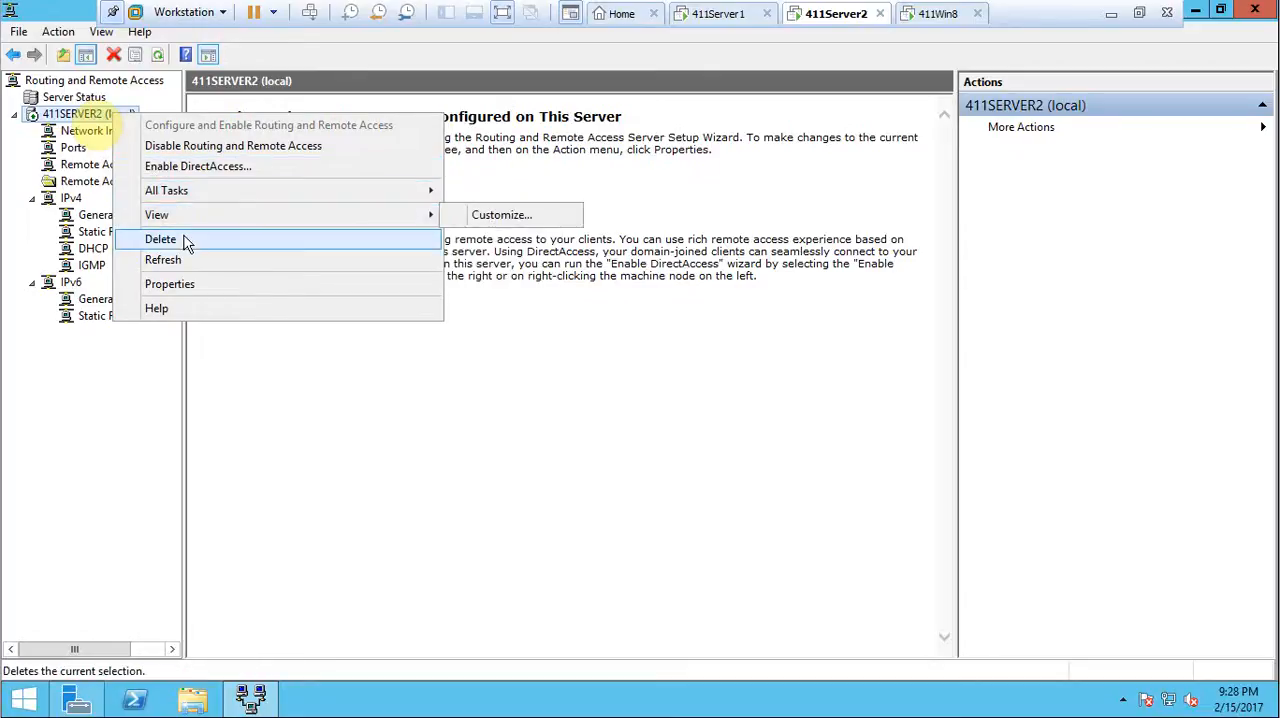
left_click(194, 283)
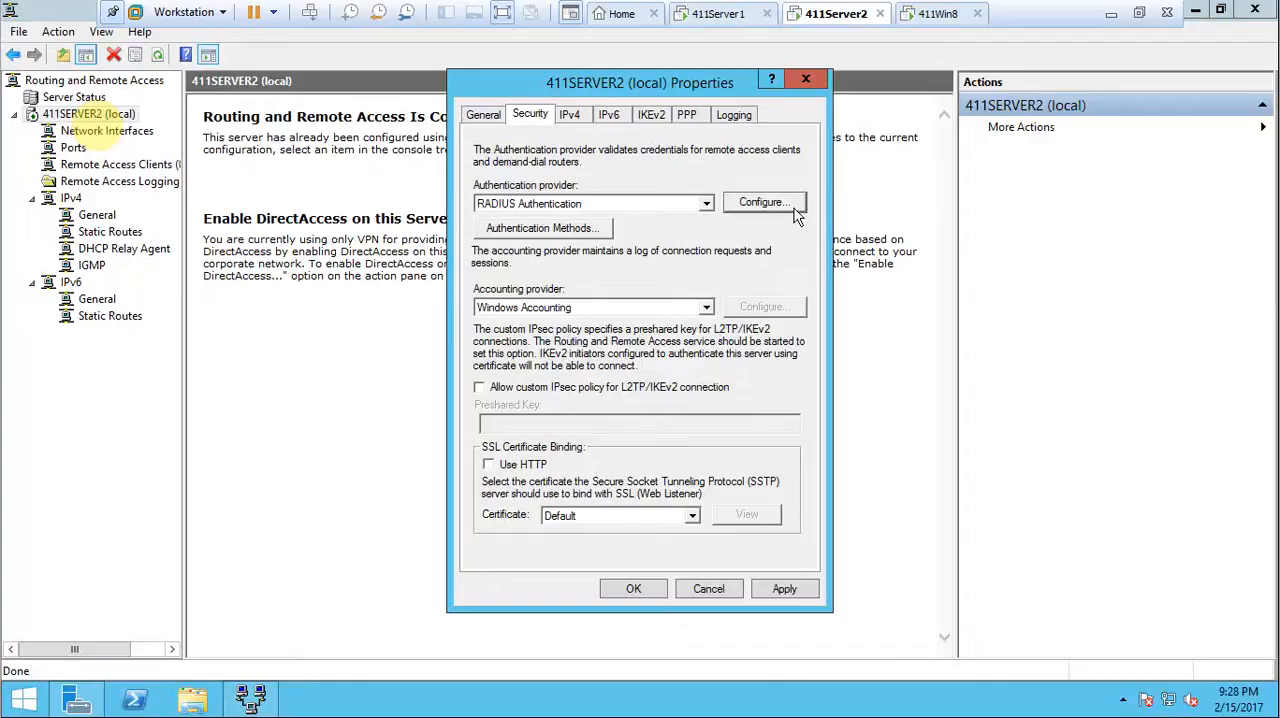
left_click(763, 202)
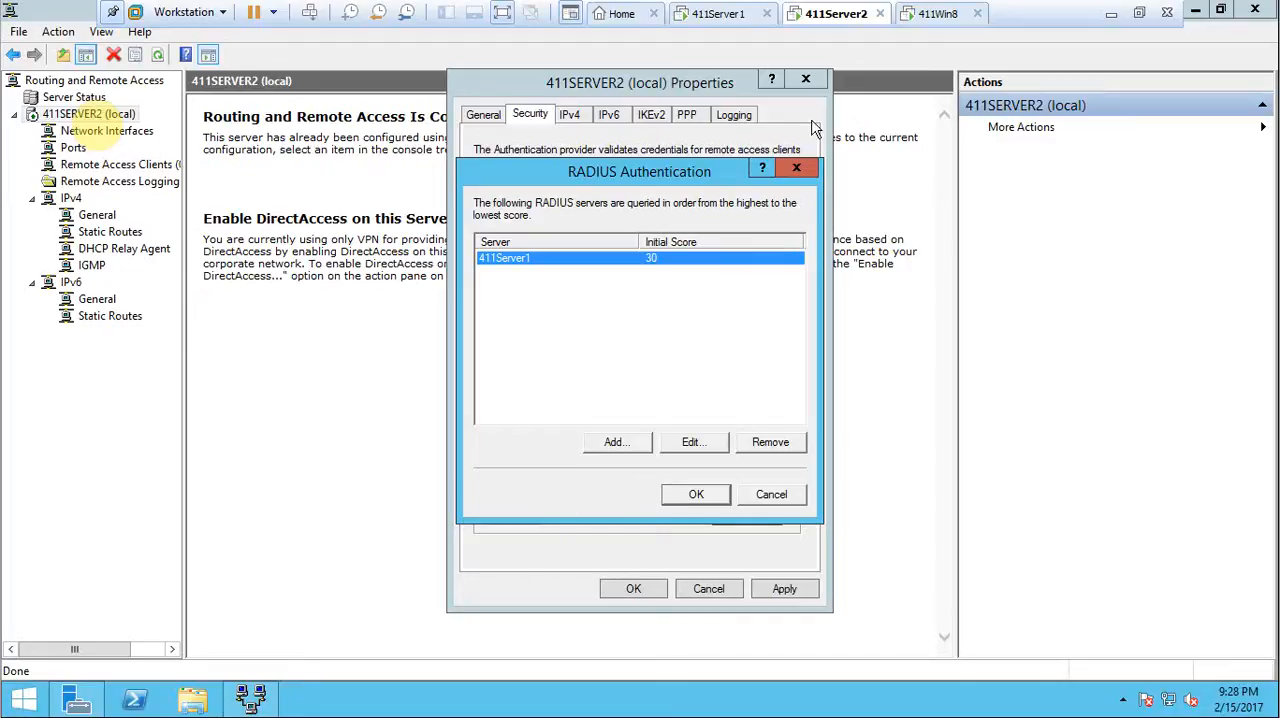
left_click(1113, 14)
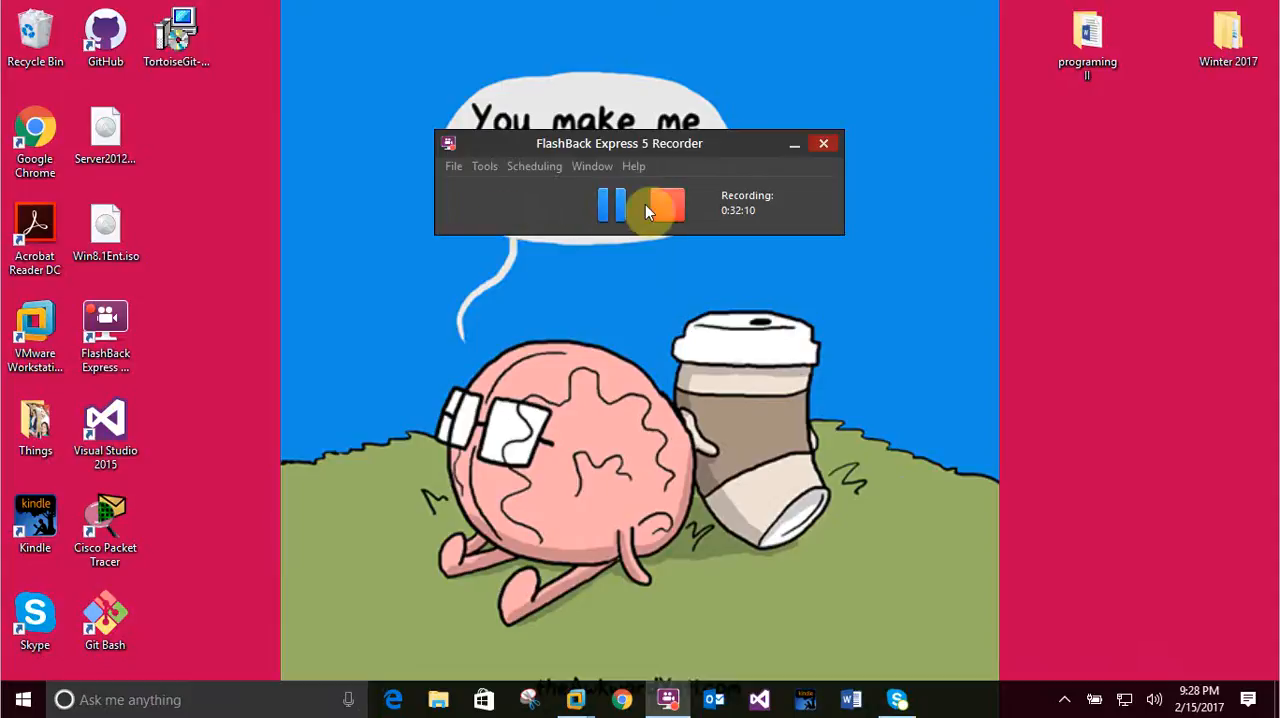
left_click(604, 207)
mouse_move(577, 697)
left_click(680, 585)
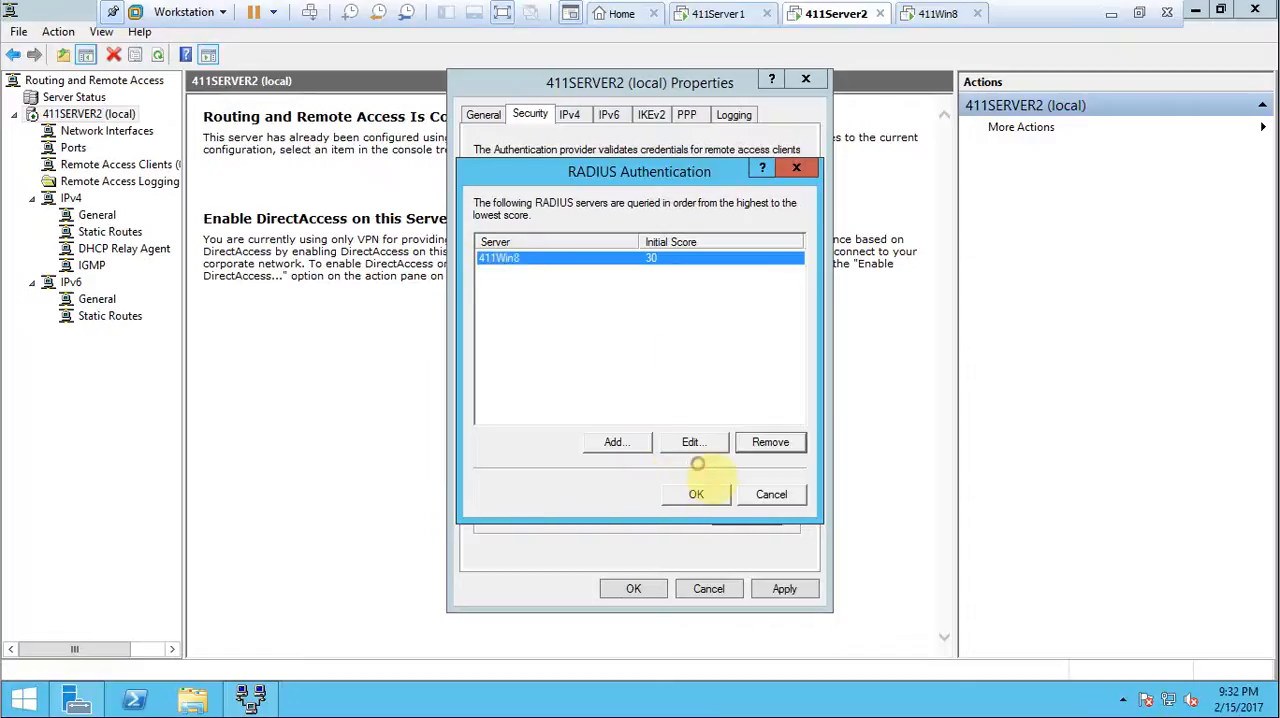
Confirm the RADIUS authentication server list containing 411Win8 and apply the server's security settings.
left_click(692, 496)
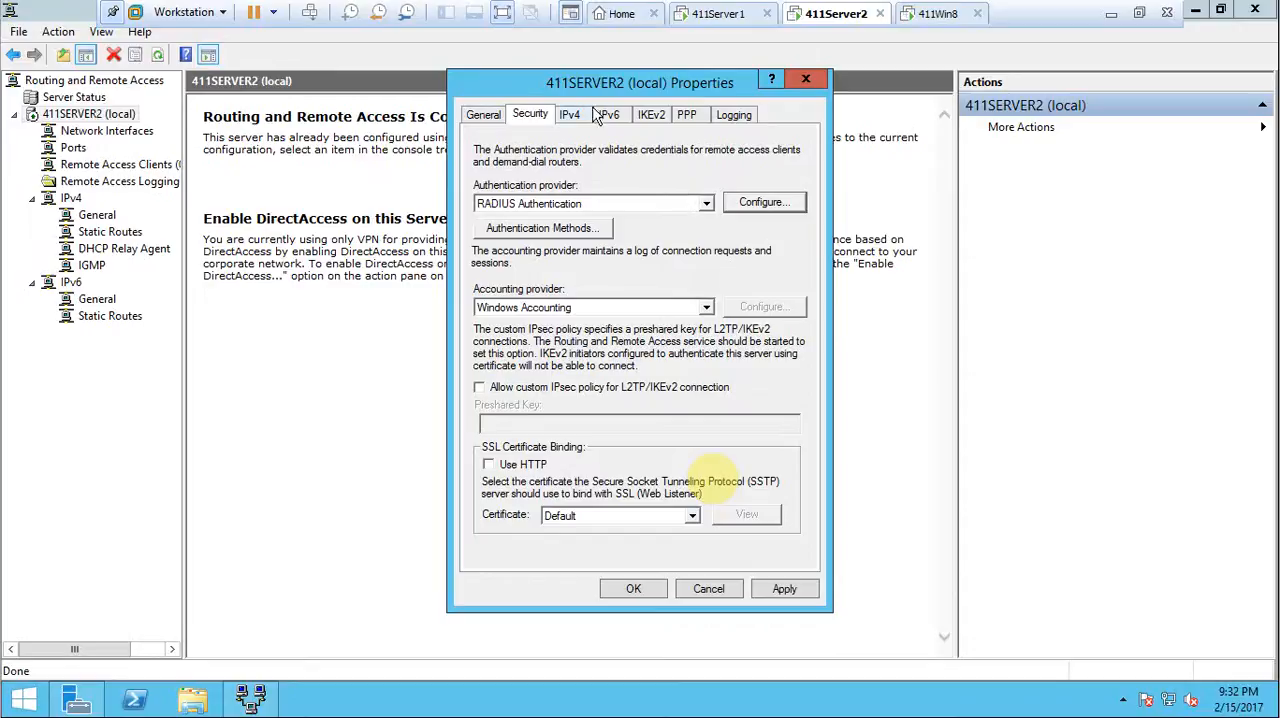
left_click(772, 596)
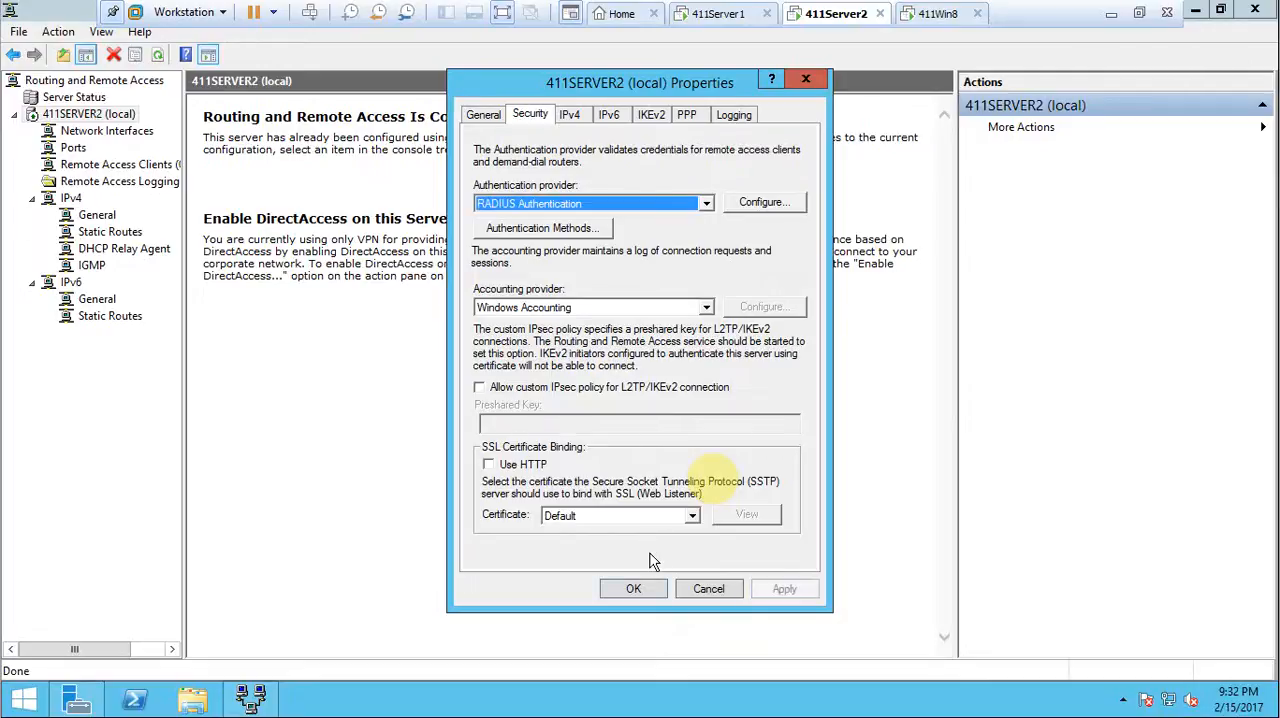
Check the available accounting providers and SSL certificate choices, keeping Windows Accounting and the Default certificate.
left_click(706, 309)
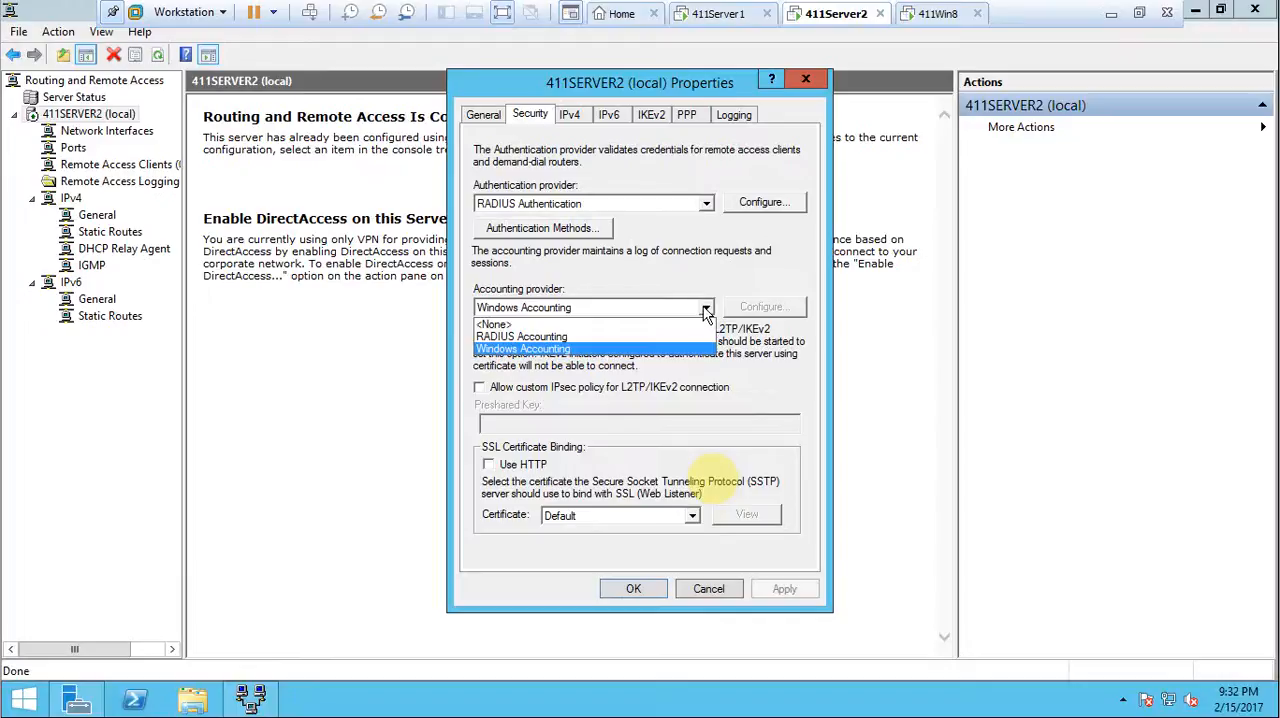
left_click(706, 312)
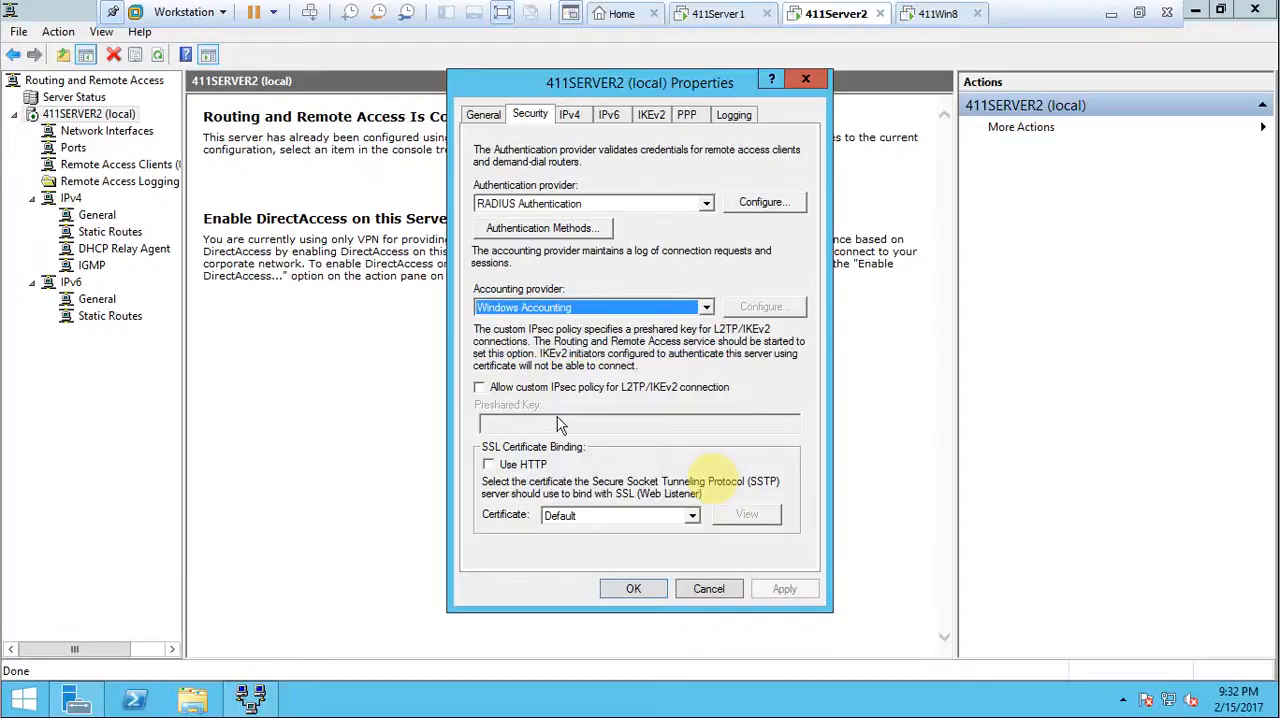
left_click(574, 519)
left_click(576, 530)
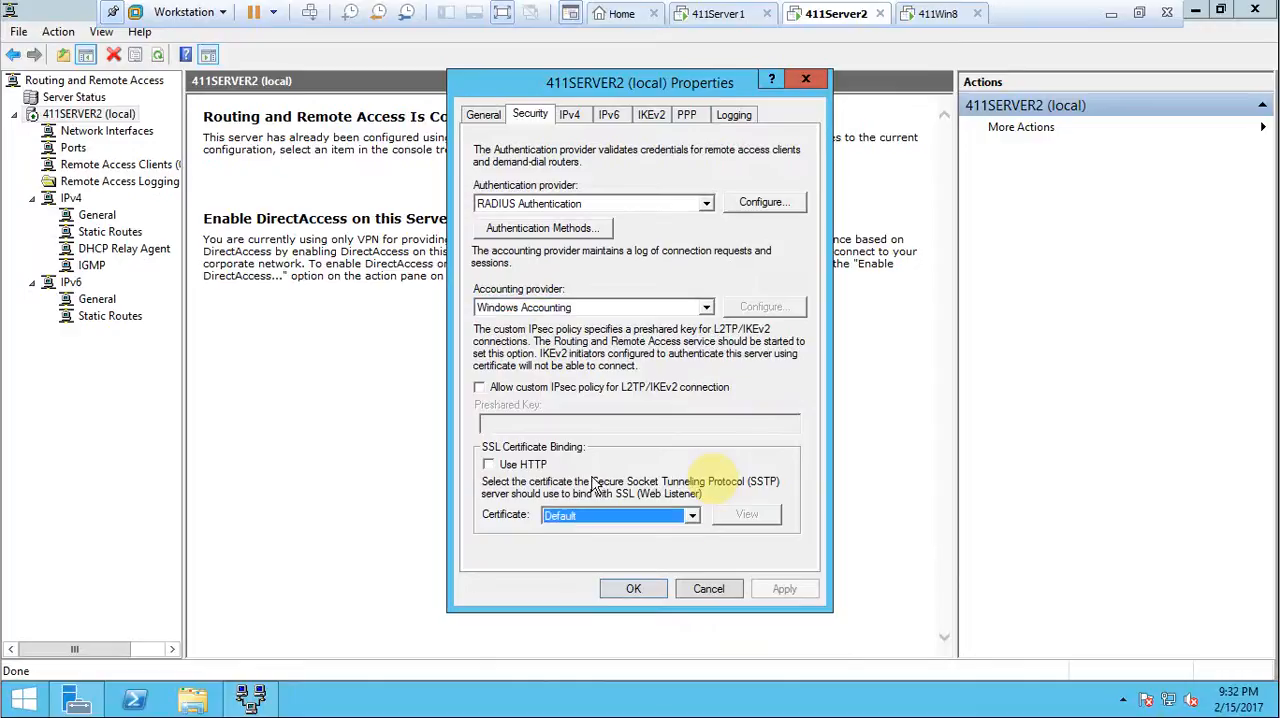
Review the server's IPv4, General, IKEv2, PPP and Logging settings, and return to its Security settings.
left_click(571, 116)
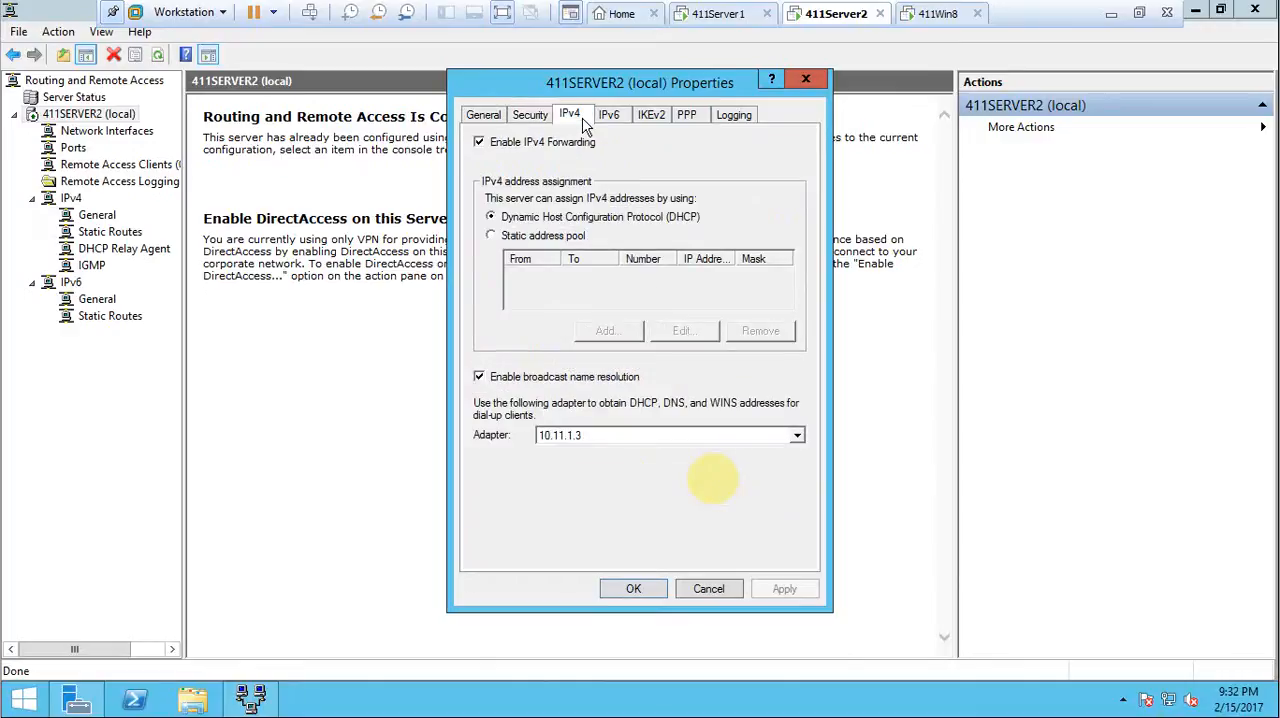
left_click(490, 116)
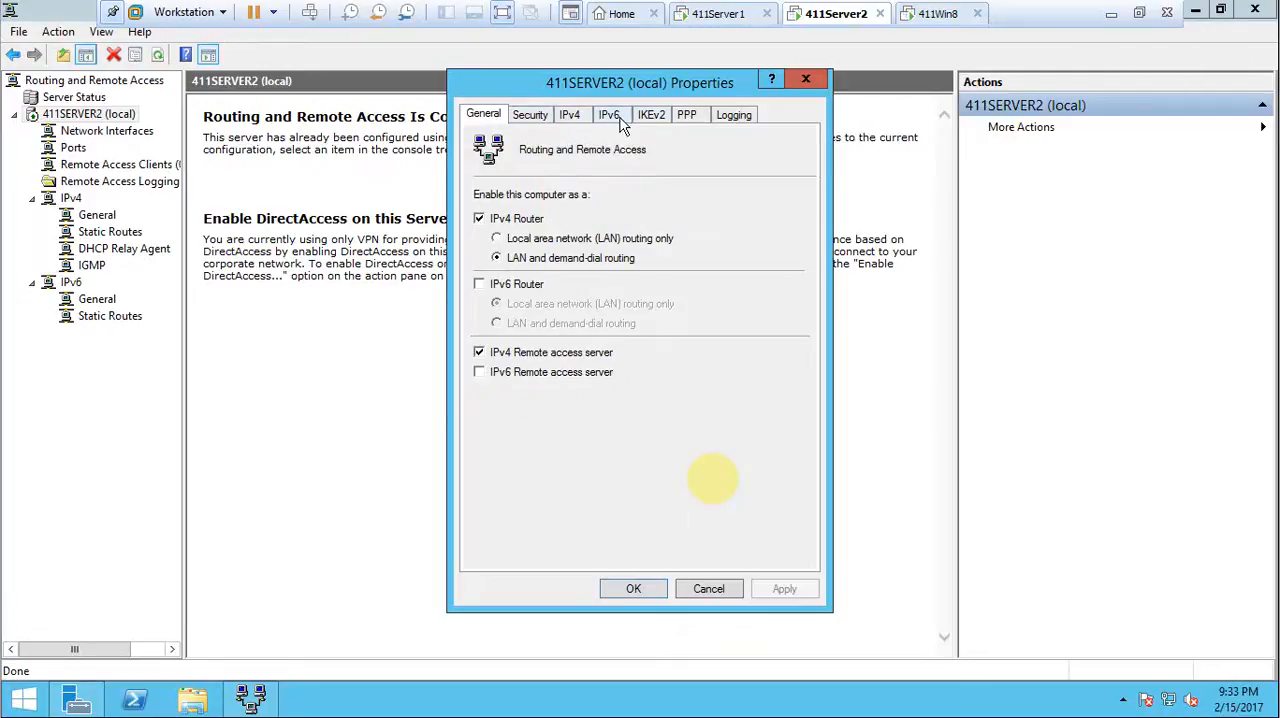
left_click(651, 116)
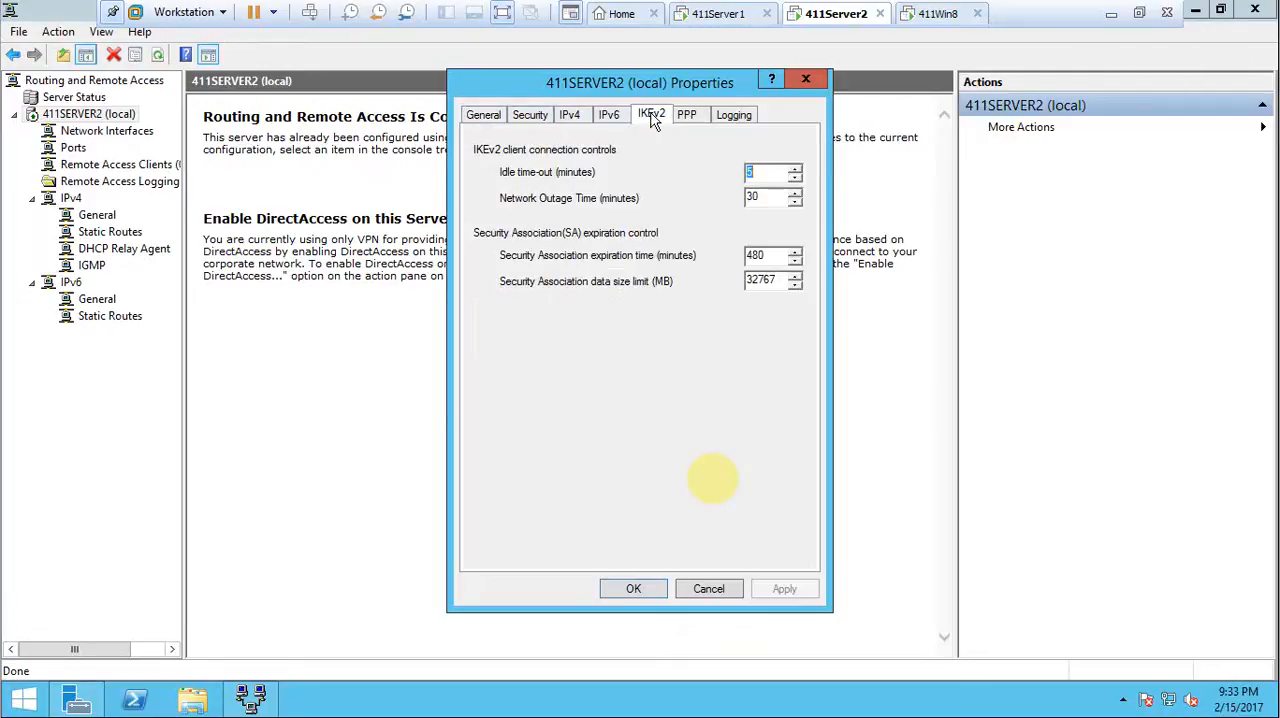
left_click(704, 117)
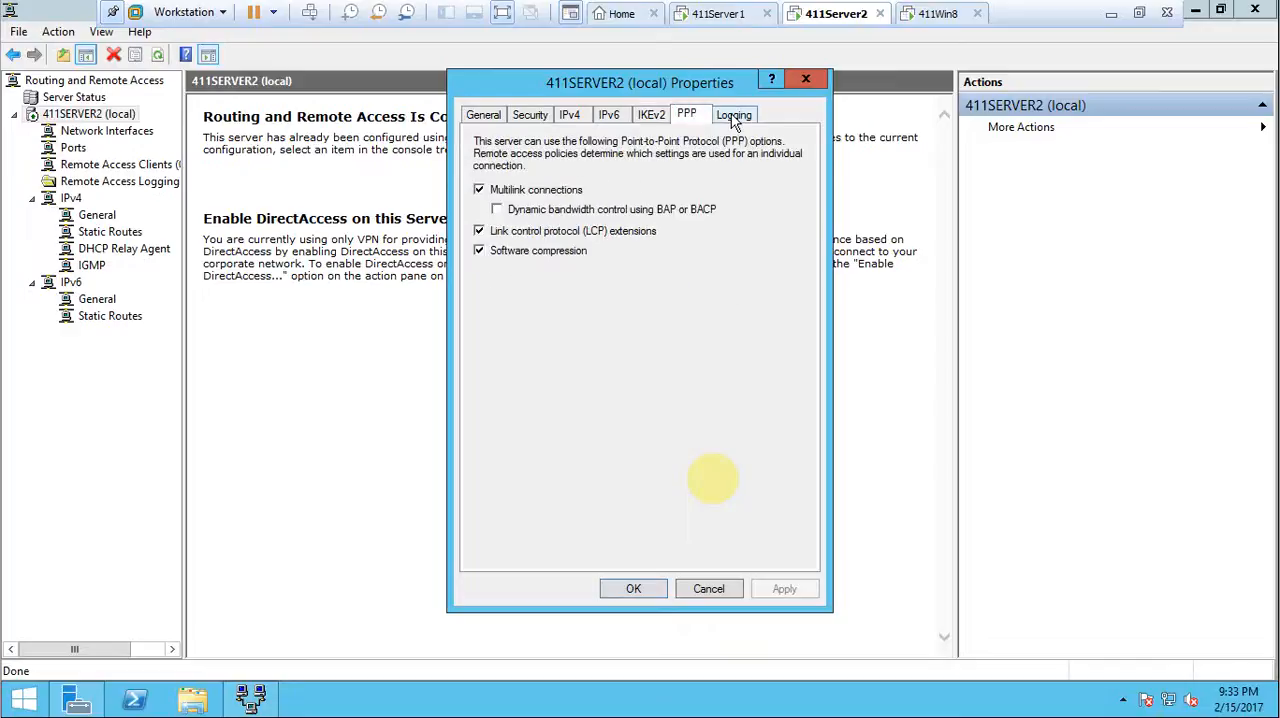
left_click(735, 117)
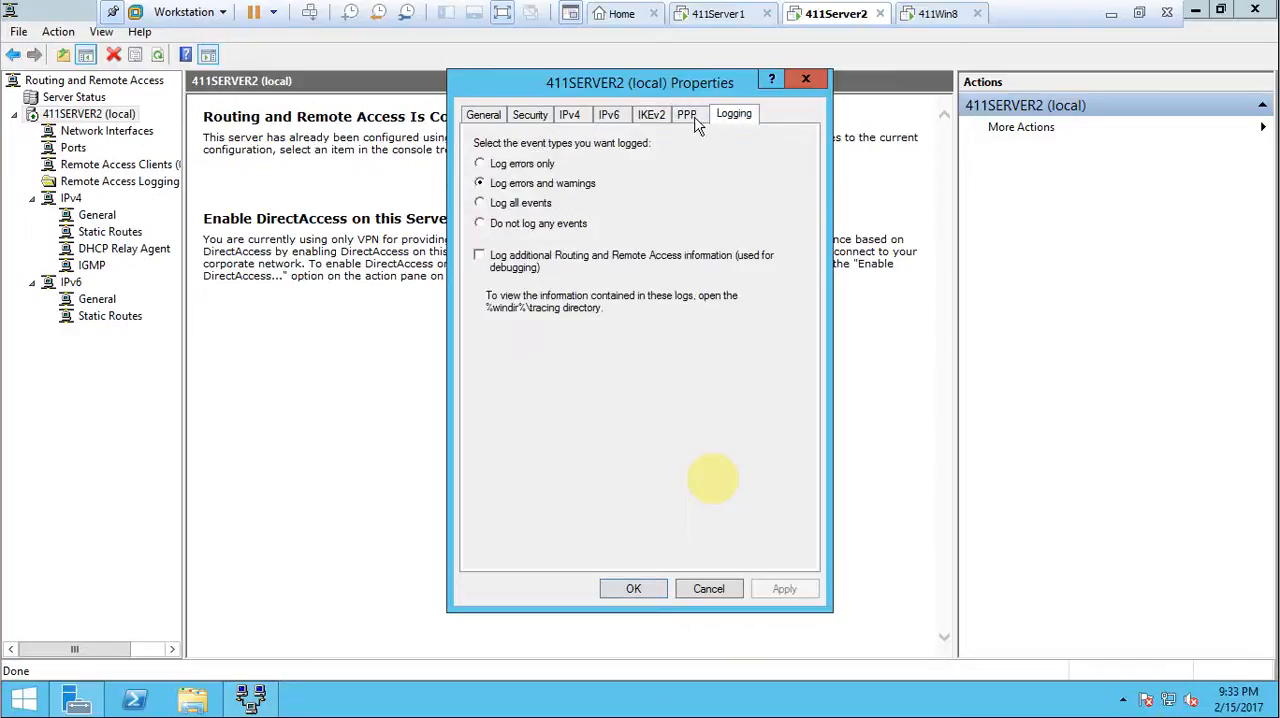
left_click(536, 116)
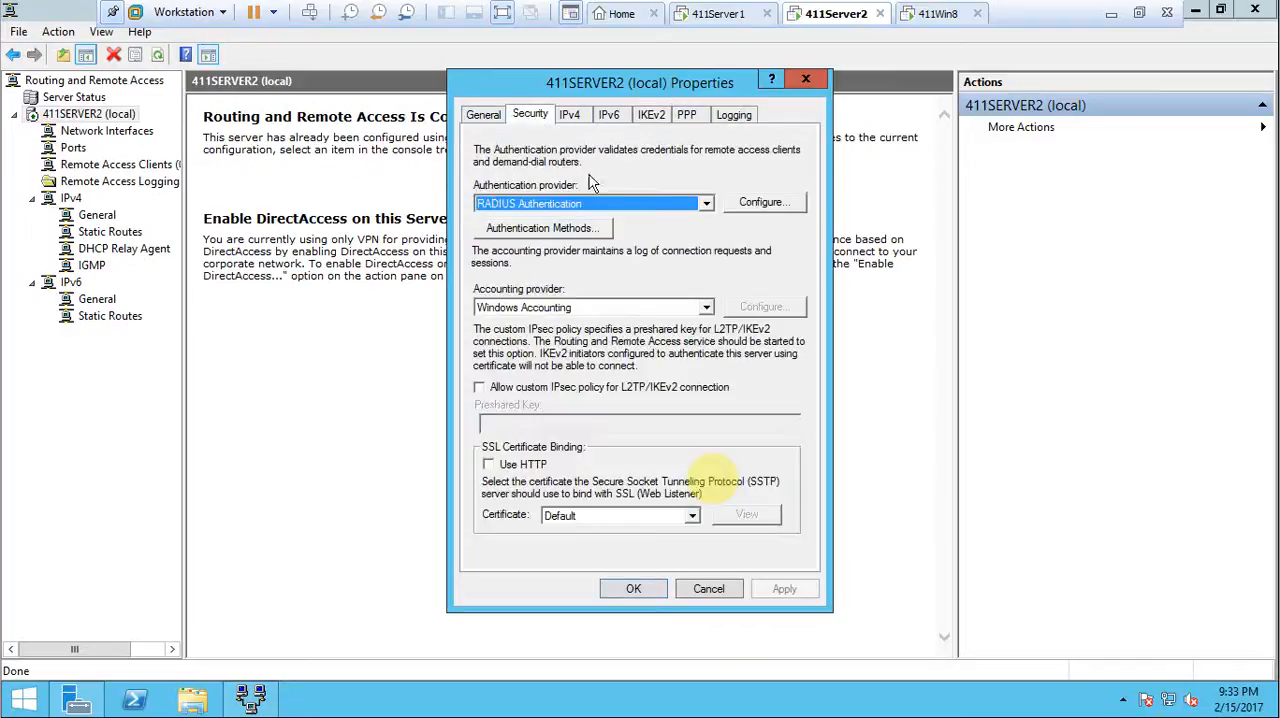
Accept the 411SERVER2 (local) properties and restart its Routing and Remote Access service.
left_click(643, 591)
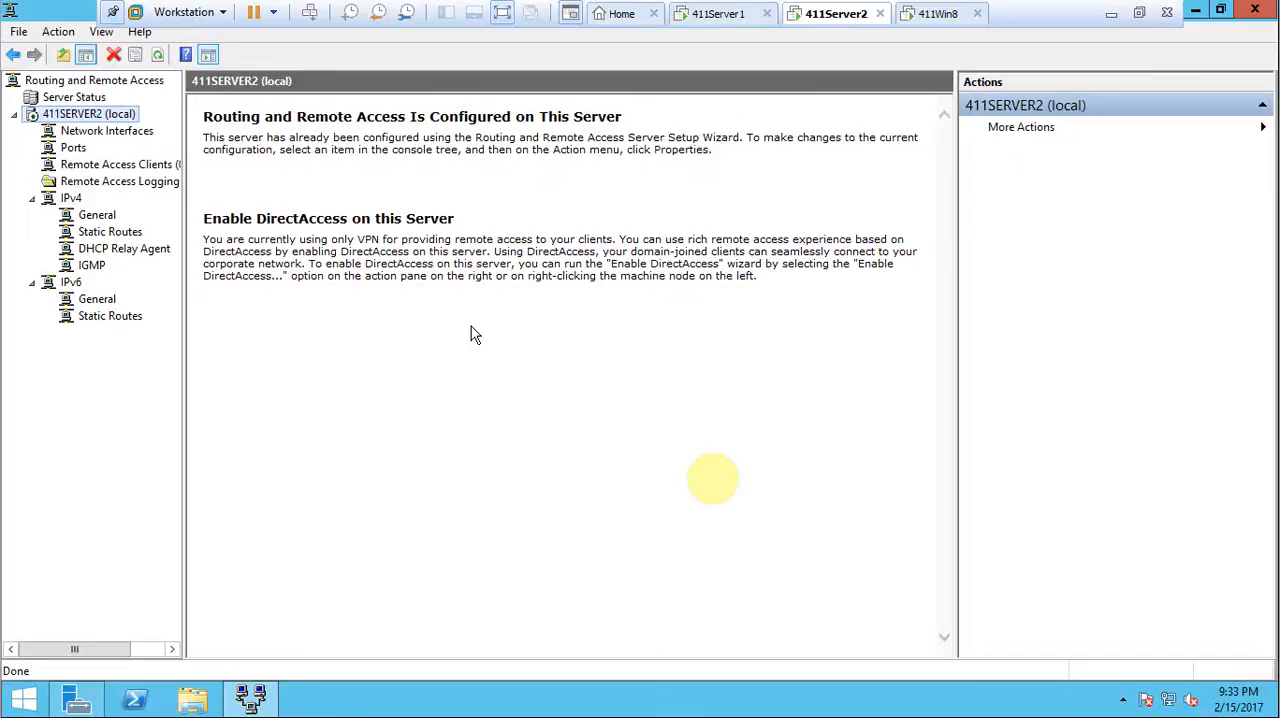
right_click(108, 118)
mouse_move(183, 190)
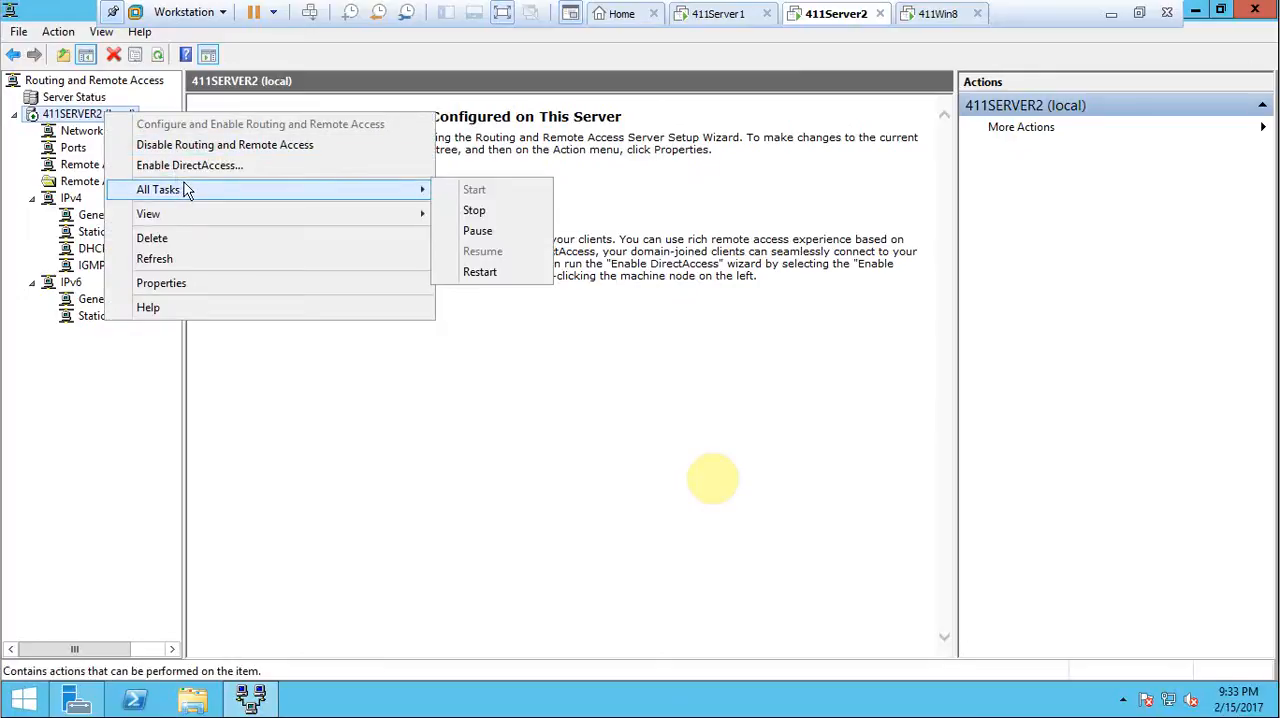
mouse_move(419, 196)
left_click(481, 273)
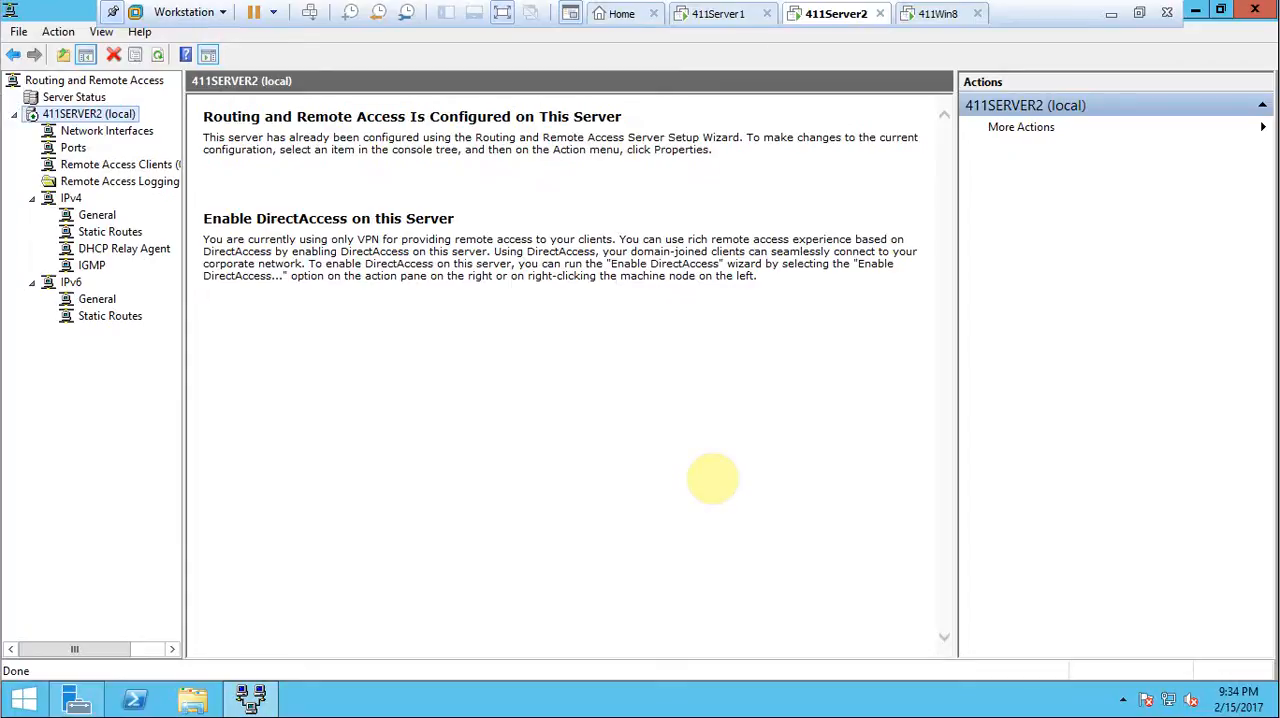
Switch to the 411Win8 machine, dismiss the old connection error and start connecting VPN Connection again.
left_click(926, 14)
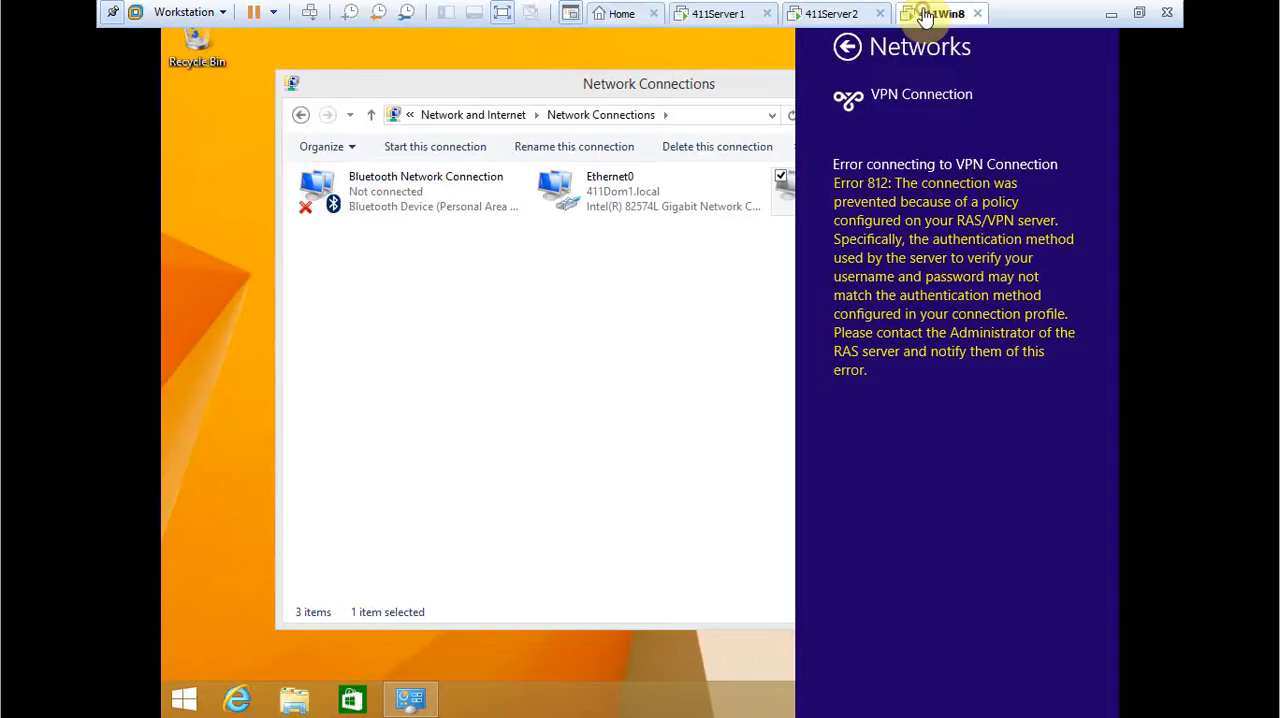
left_click(847, 47)
left_click(847, 47)
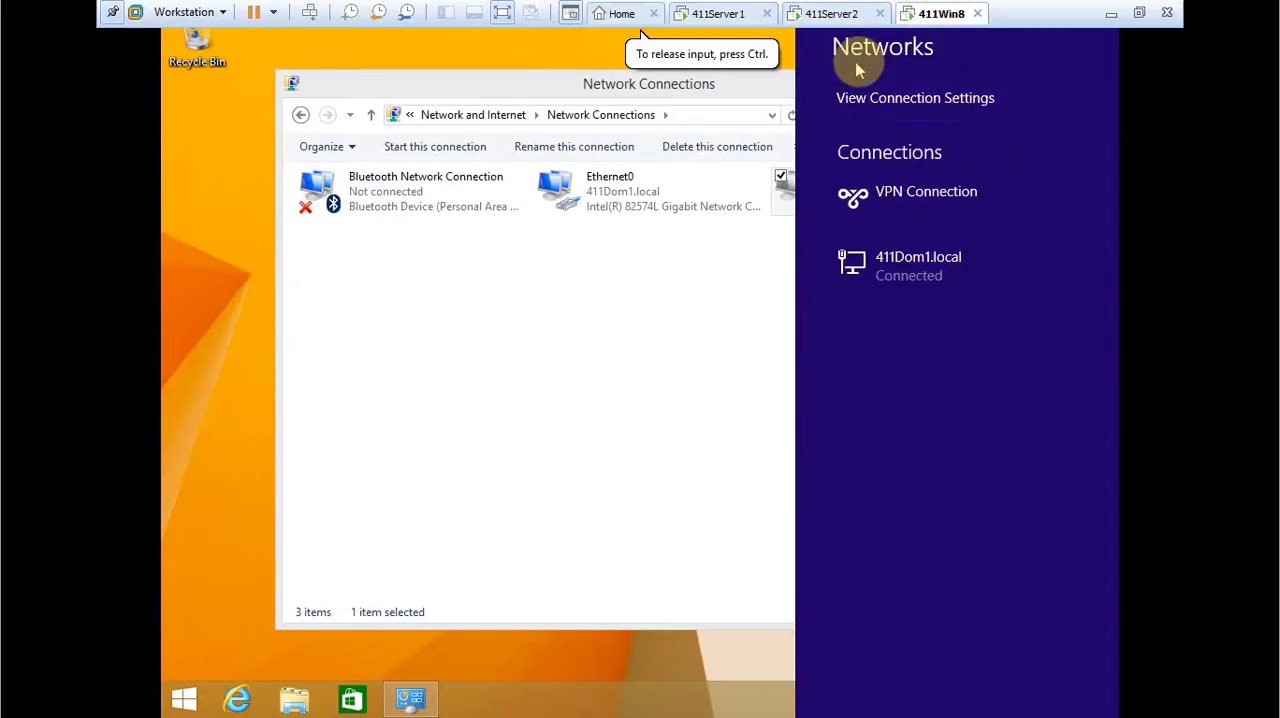
left_click(753, 284)
right_click(855, 200)
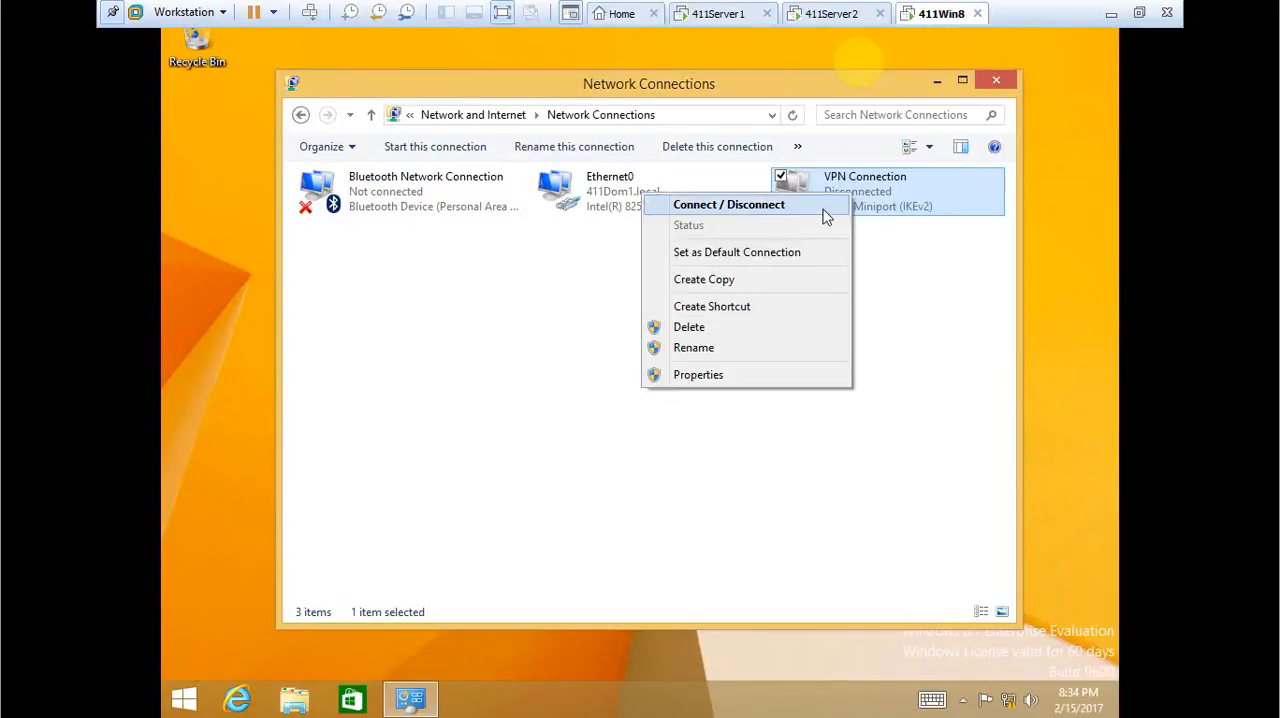
left_click(815, 207)
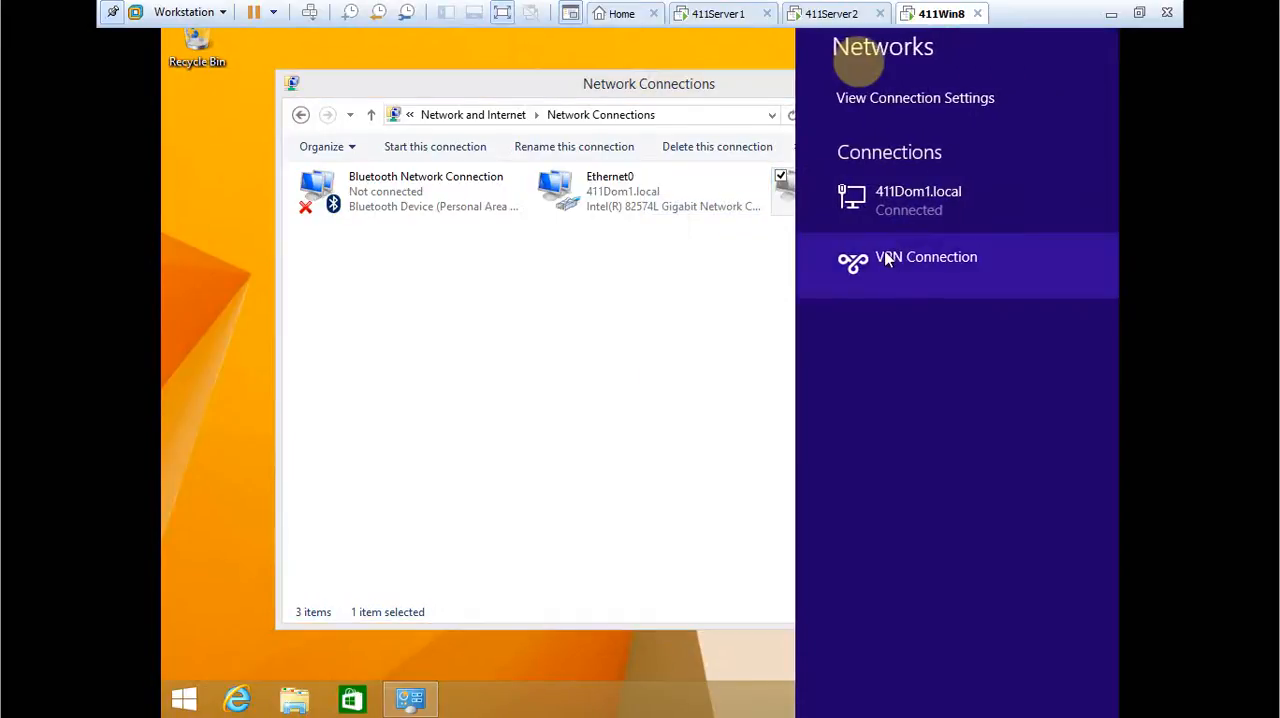
left_click(877, 259)
left_click(1036, 312)
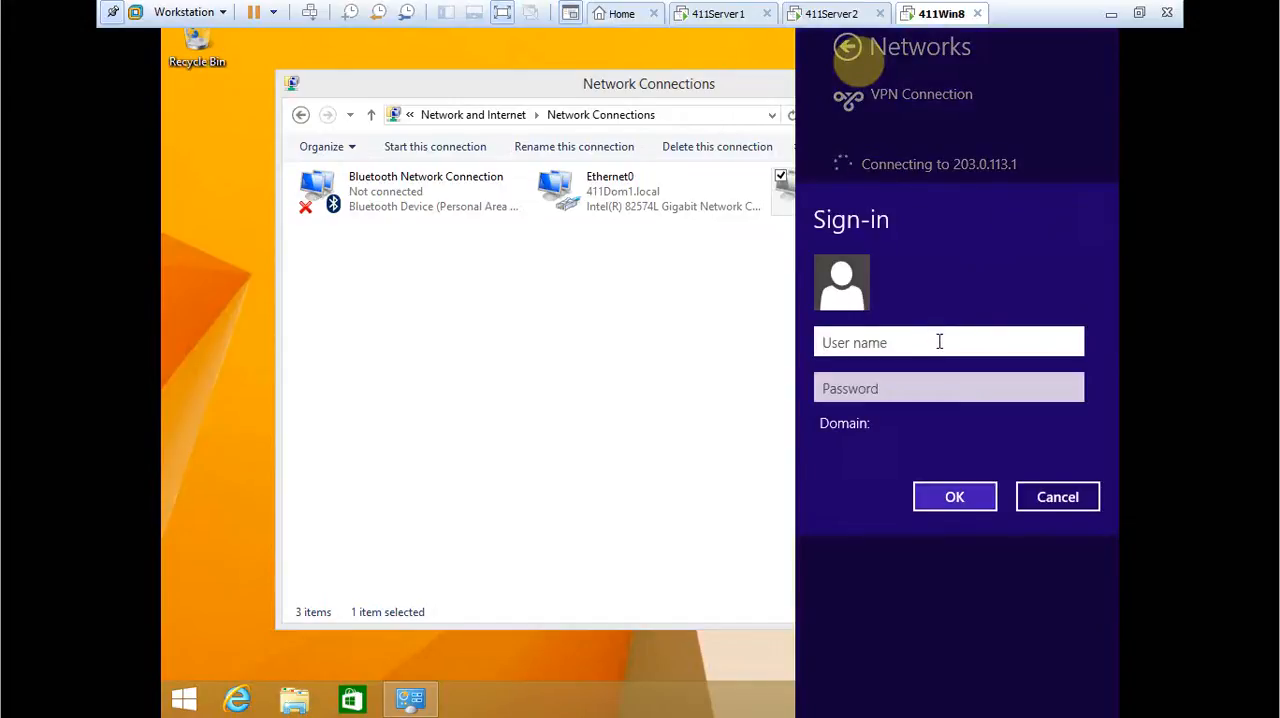
type("411")
type("server2\\Admin")
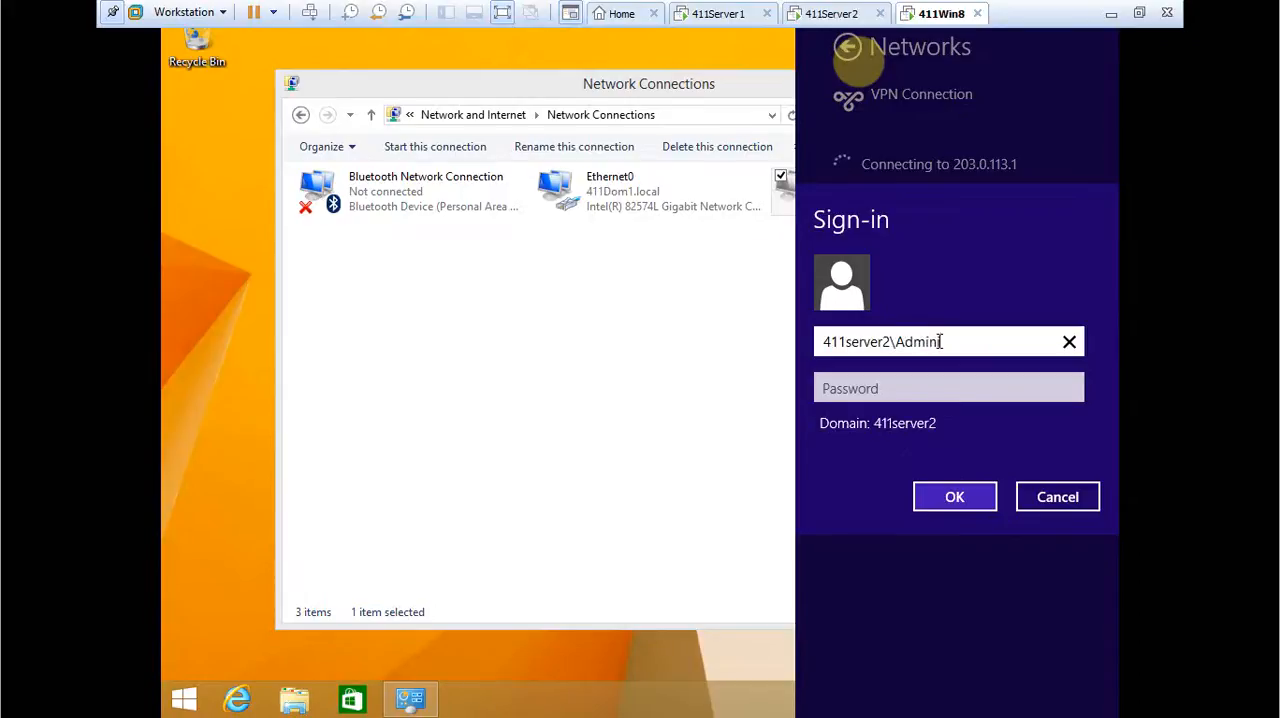
key("BackSpace")
key("BackSpace")
key("BackSpace")
key("BackSpace")
key("BackSpace")
key("BackSpace")
key("BackSpace")
key("BackSpace")
key("BackSpace")
key("BackSpace")
key("BackSpace")
key("BackSpace")
key("BackSpace")
key("BackSpace")
key("BackSpace")
key("BackSpace")
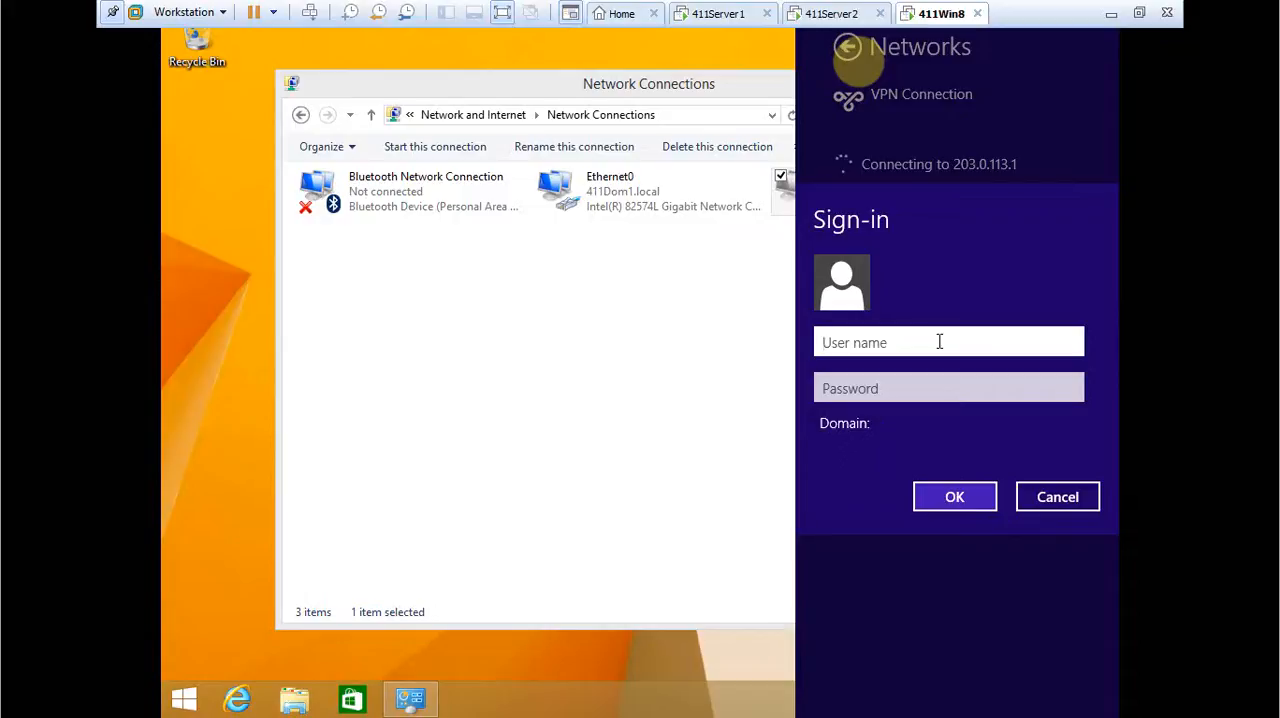
Try to sign in to the VPN connection as 411Dom1\Administrator with the account password.
type("411Dom1\\Admin")
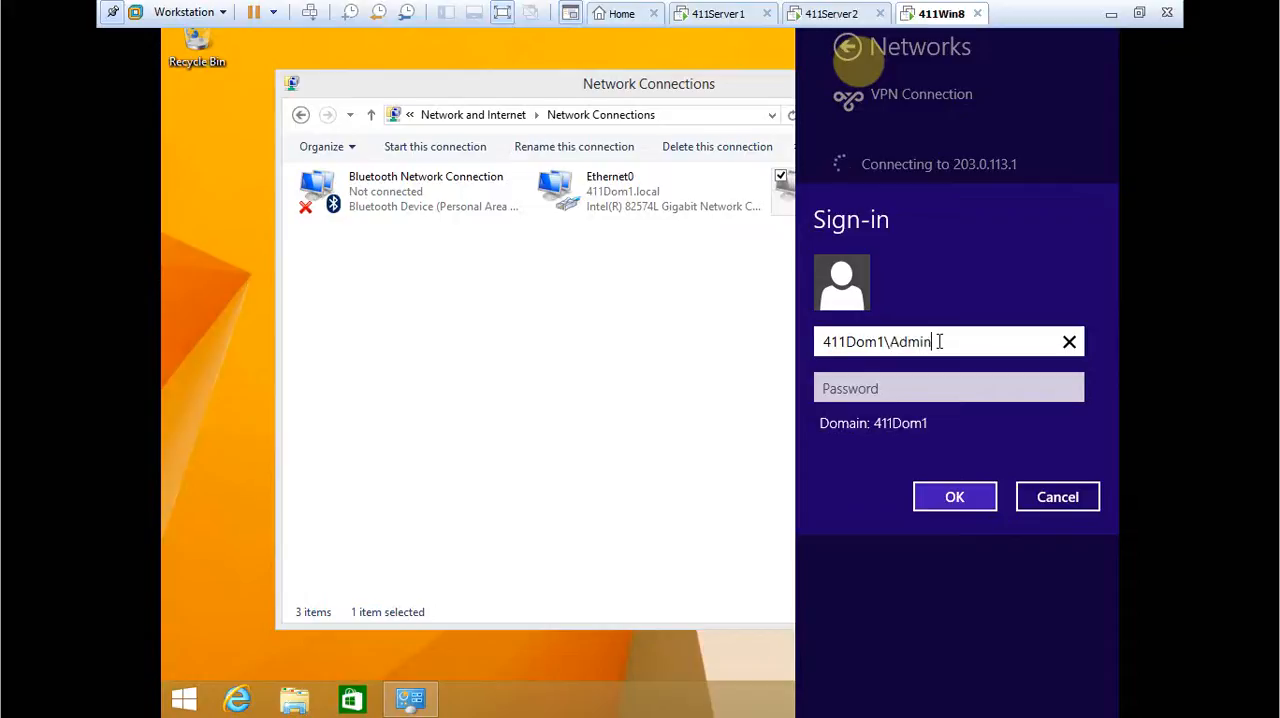
type("istrator")
key("Tab")
type("Password1")
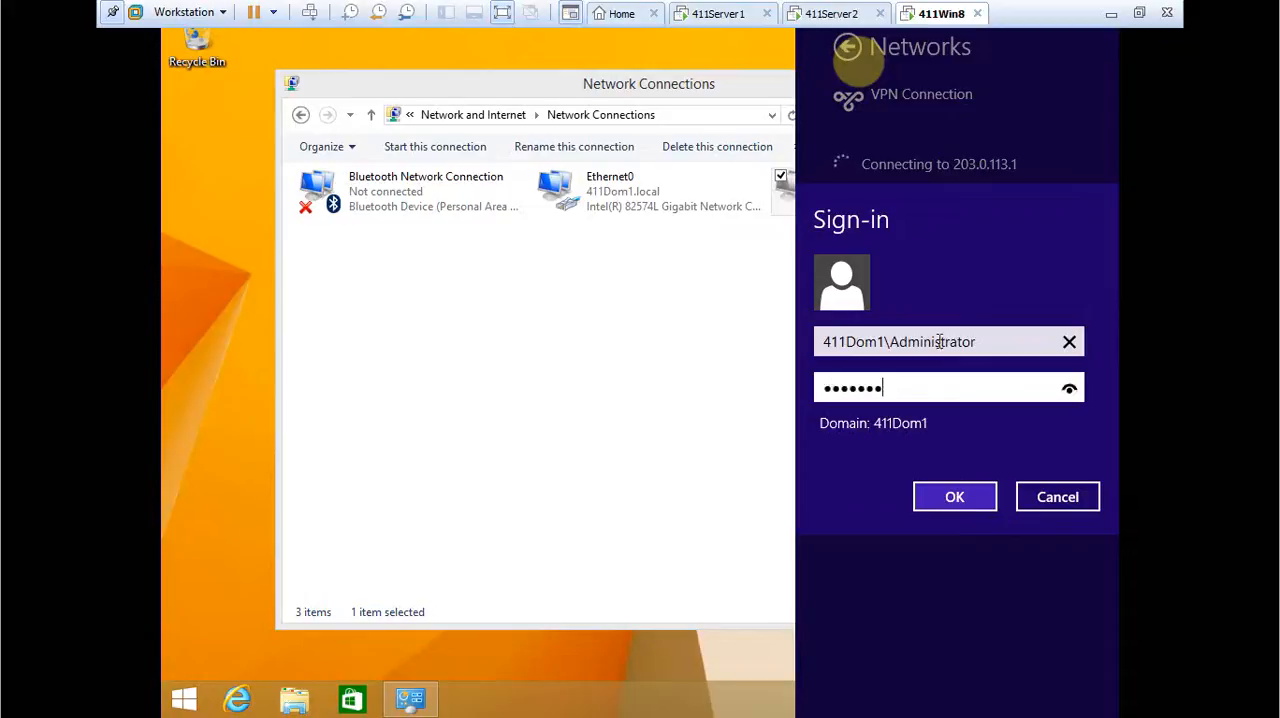
type("!")
key("Return")
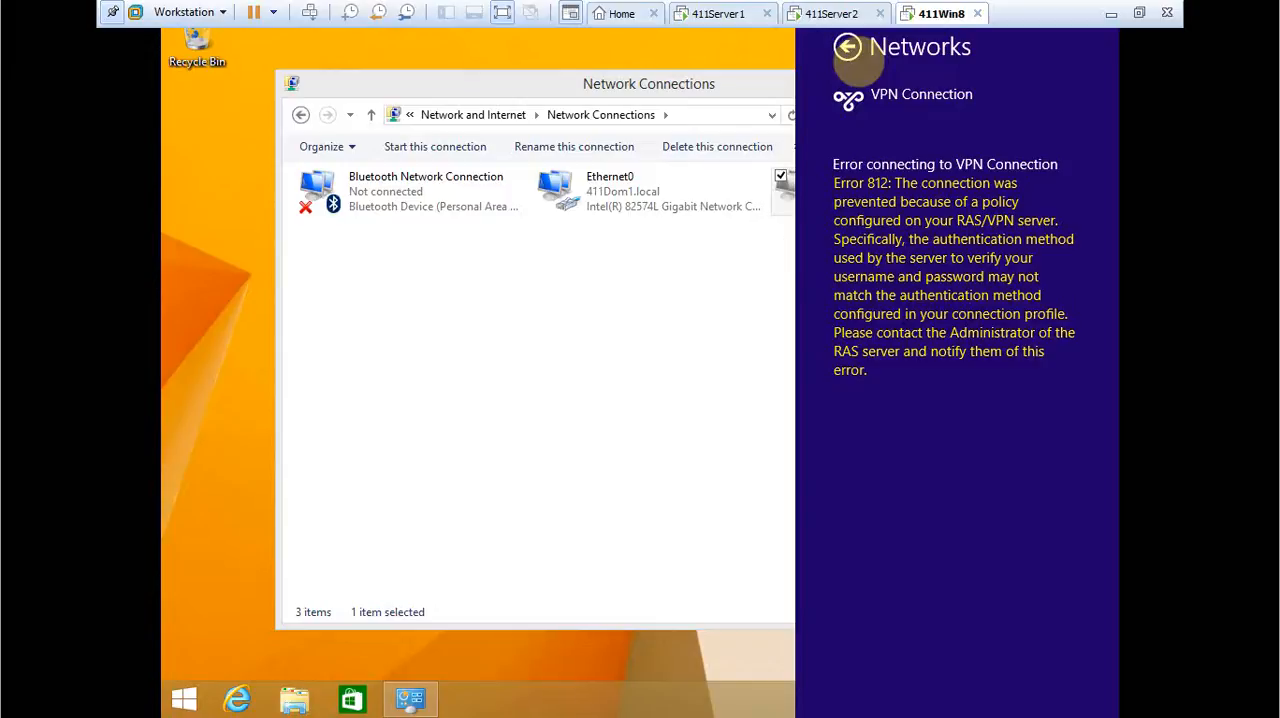
Dismiss the connection error and review VPN Connection's General, Options and Security properties, including the available VPN types.
left_click(847, 53)
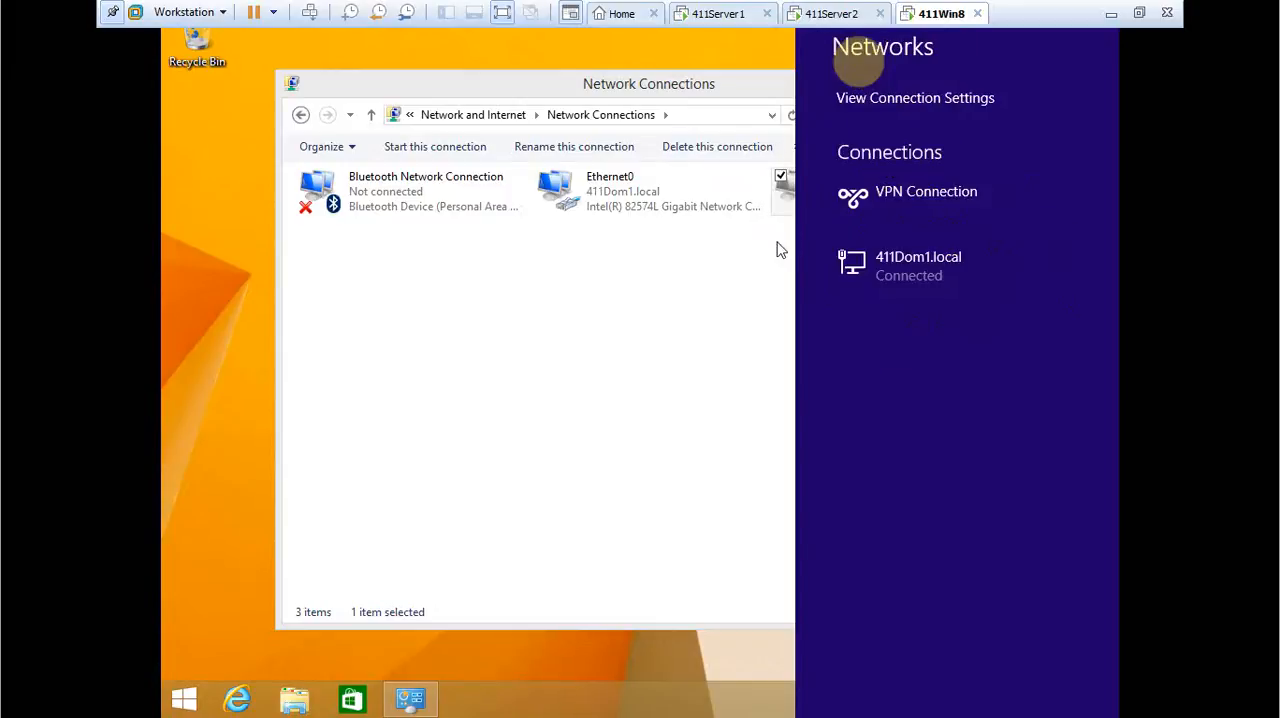
left_click(757, 274)
right_click(898, 197)
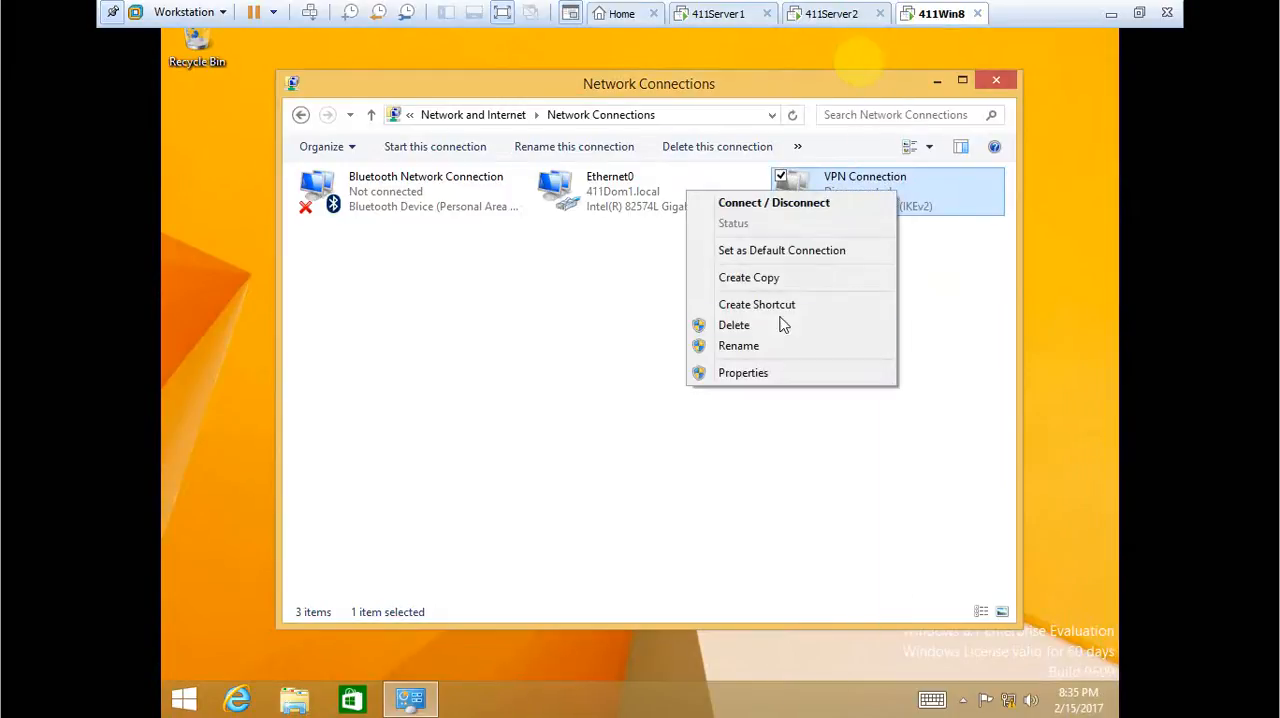
left_click(766, 380)
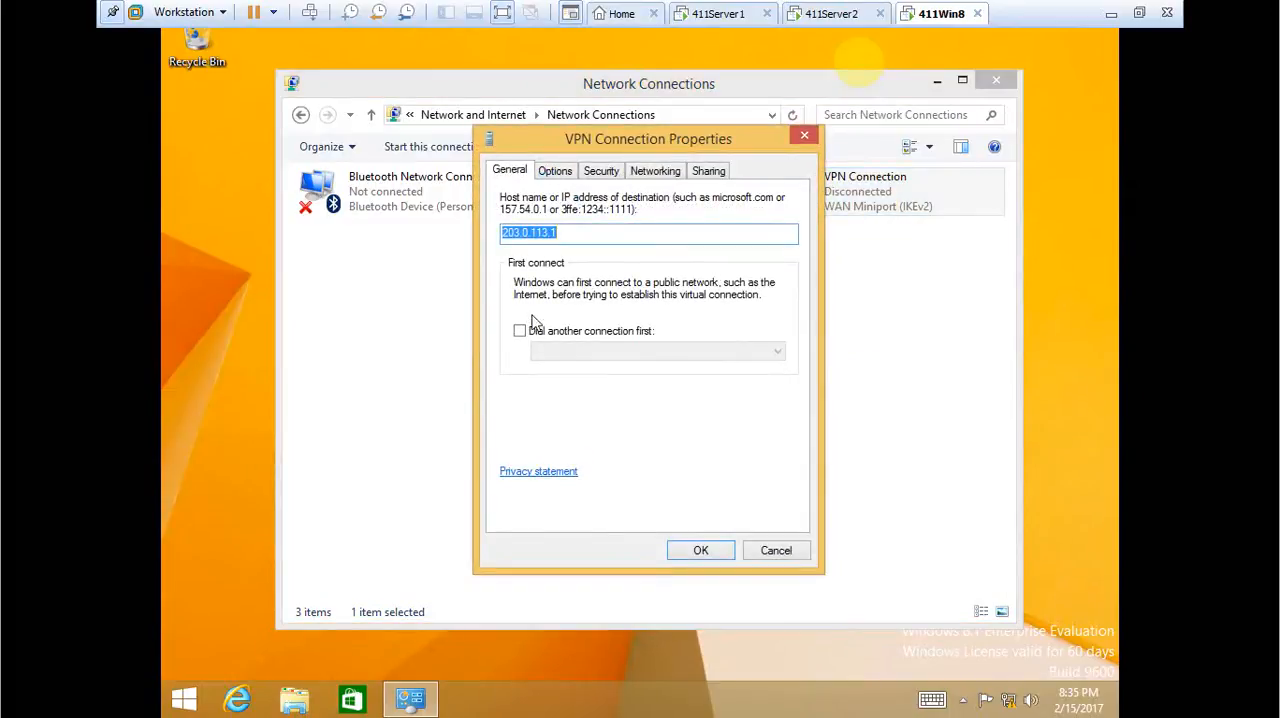
left_click(558, 171)
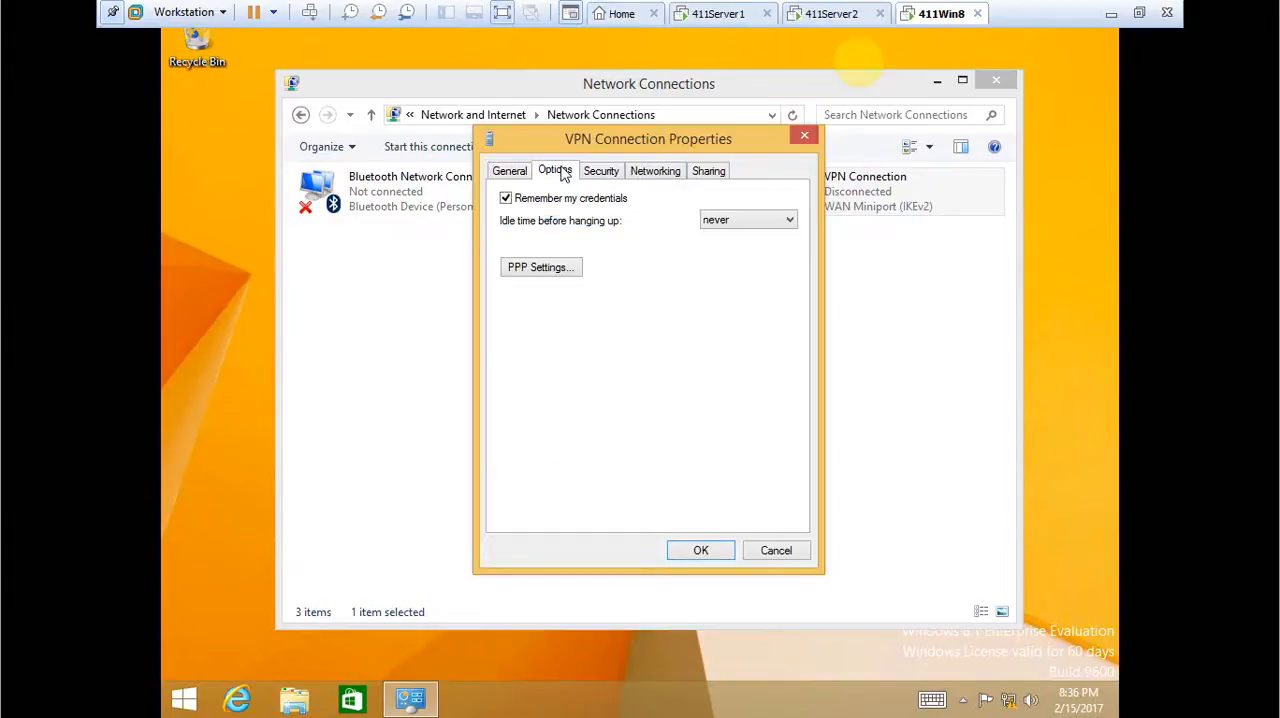
left_click(601, 176)
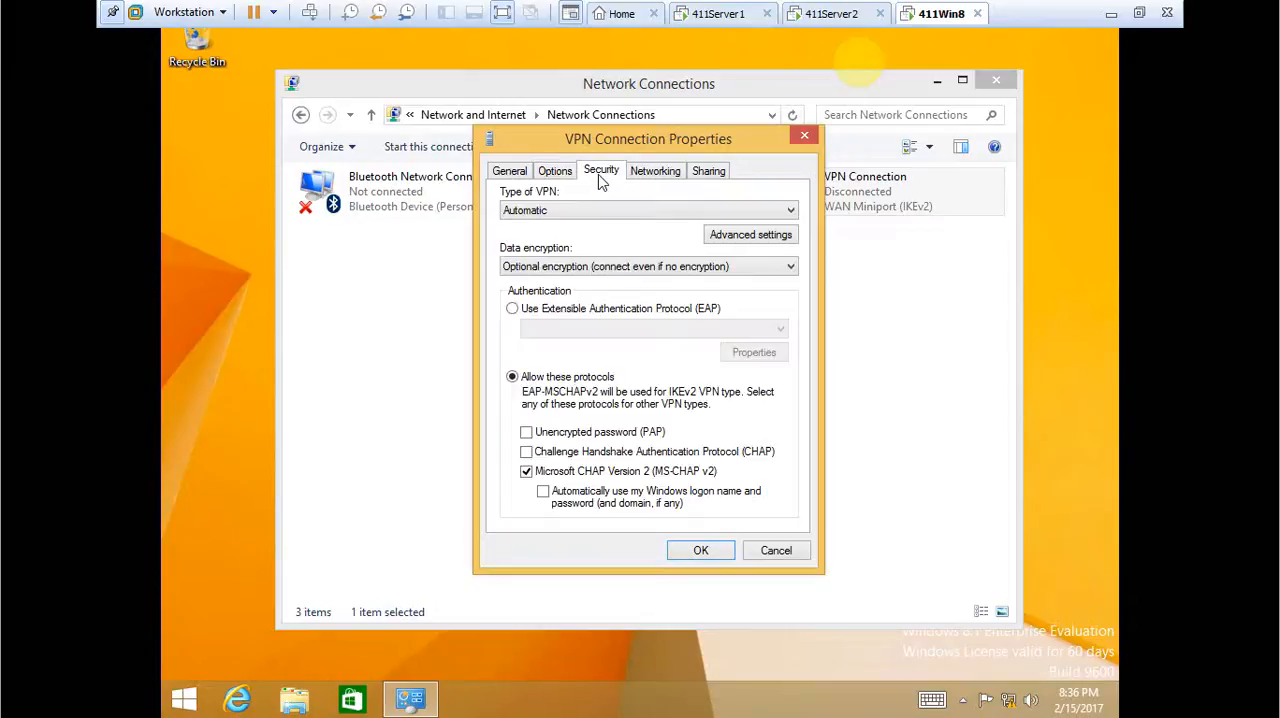
left_click(574, 212)
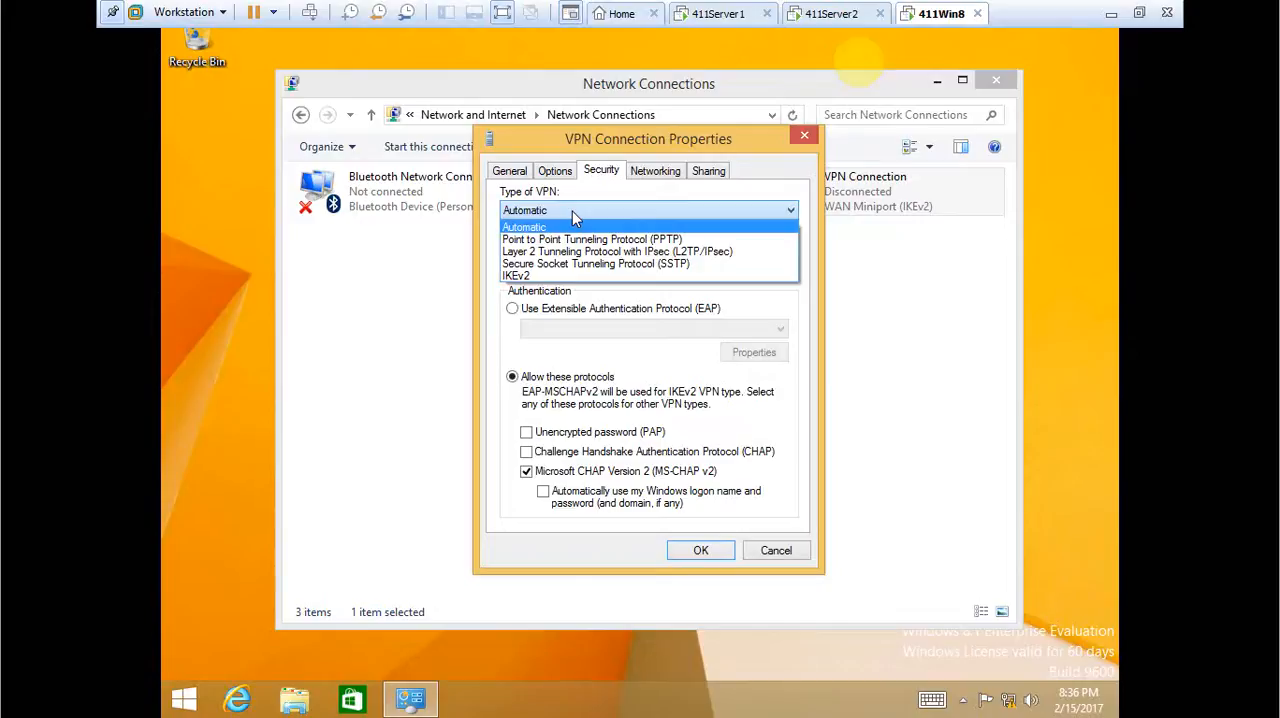
left_click(573, 212)
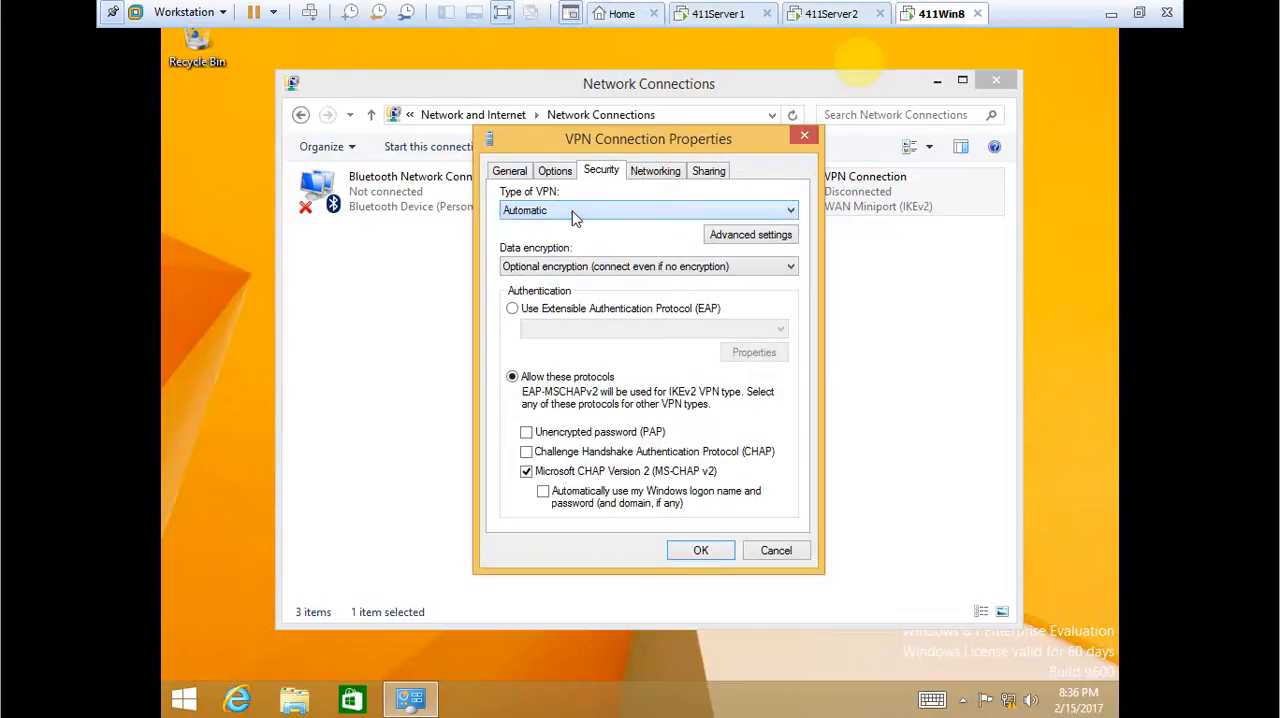
Switch to 411Server2 and check the authentication and accounting provider choices in the Security properties of 411SERVER2 (local).
left_click(834, 14)
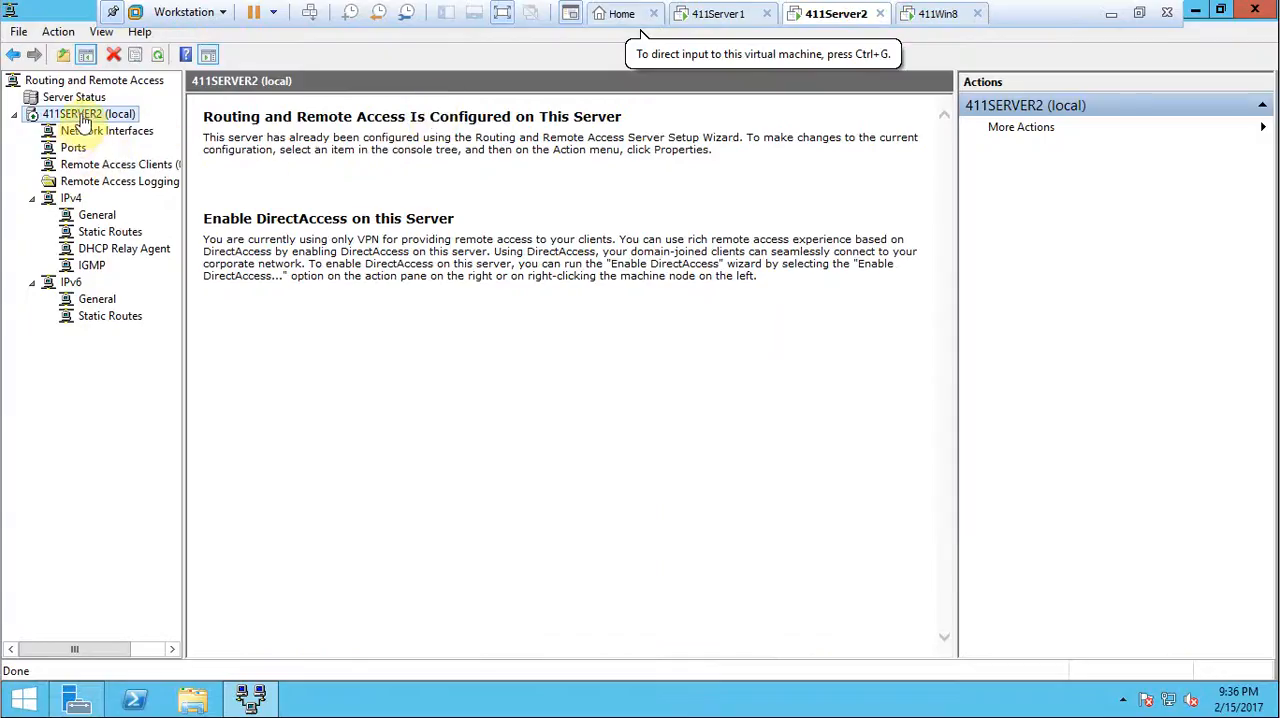
right_click(129, 115)
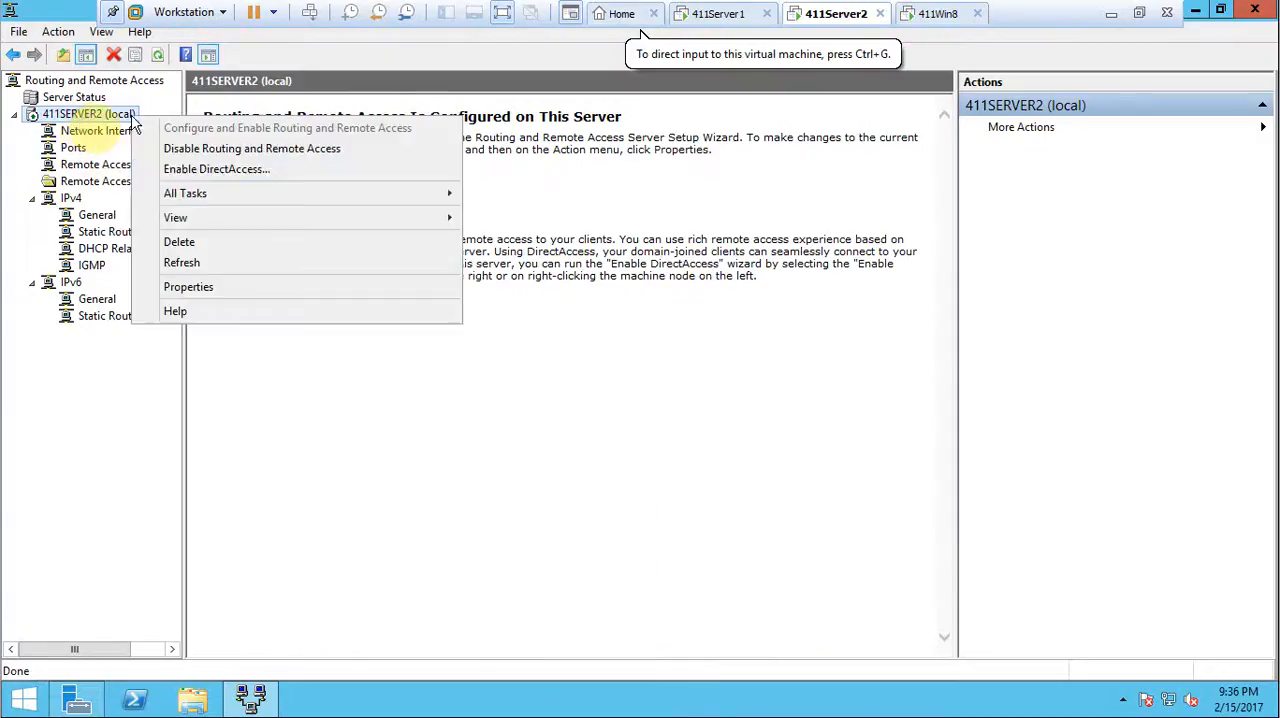
left_click(240, 289)
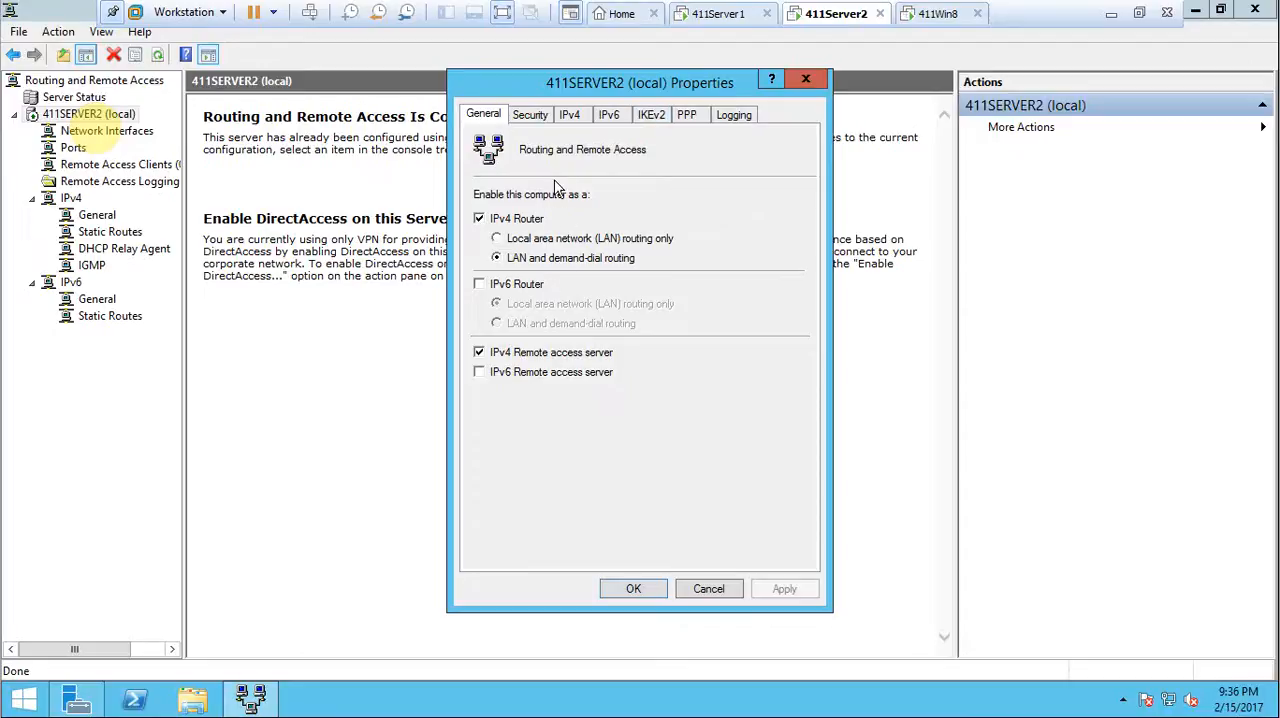
left_click(543, 117)
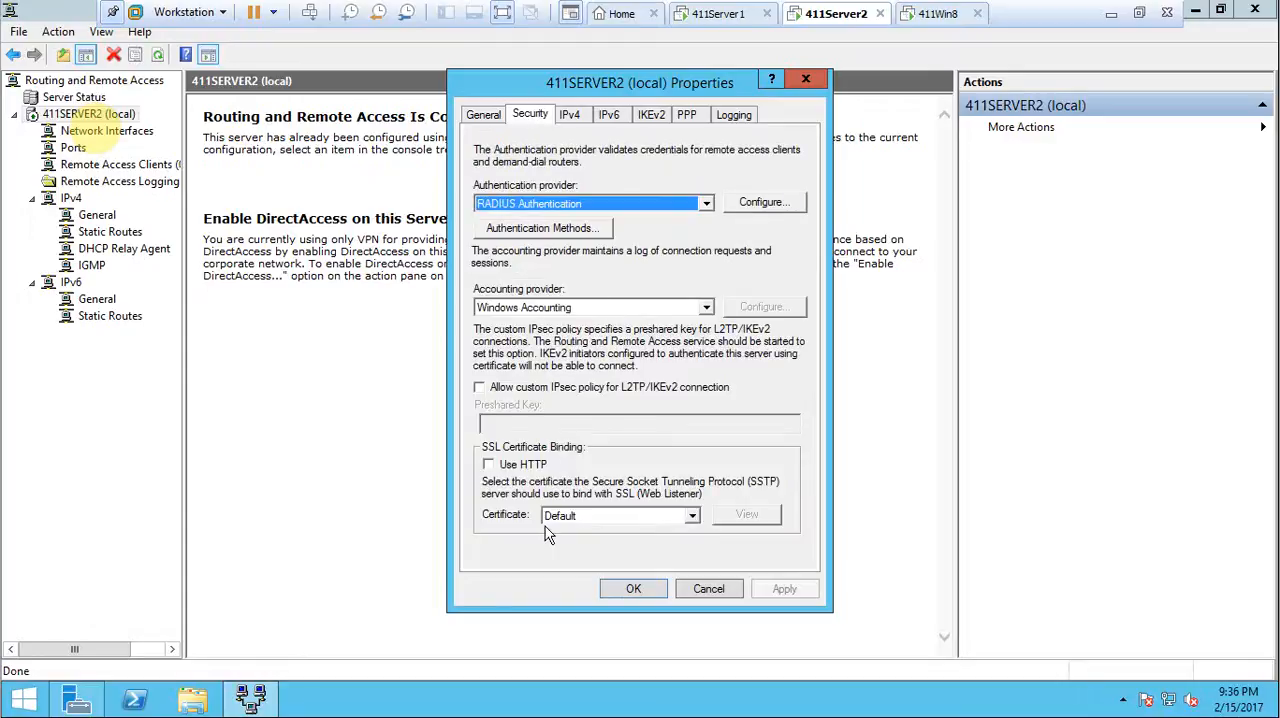
left_click(706, 308)
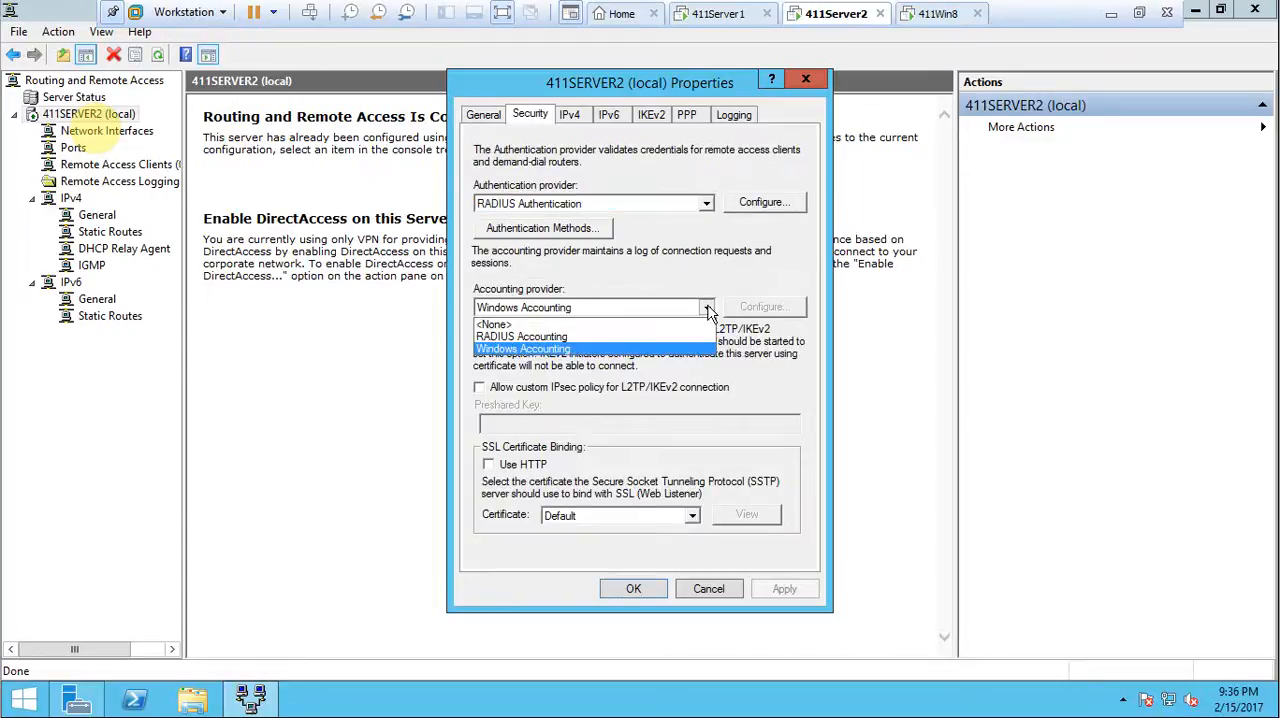
left_click(707, 310)
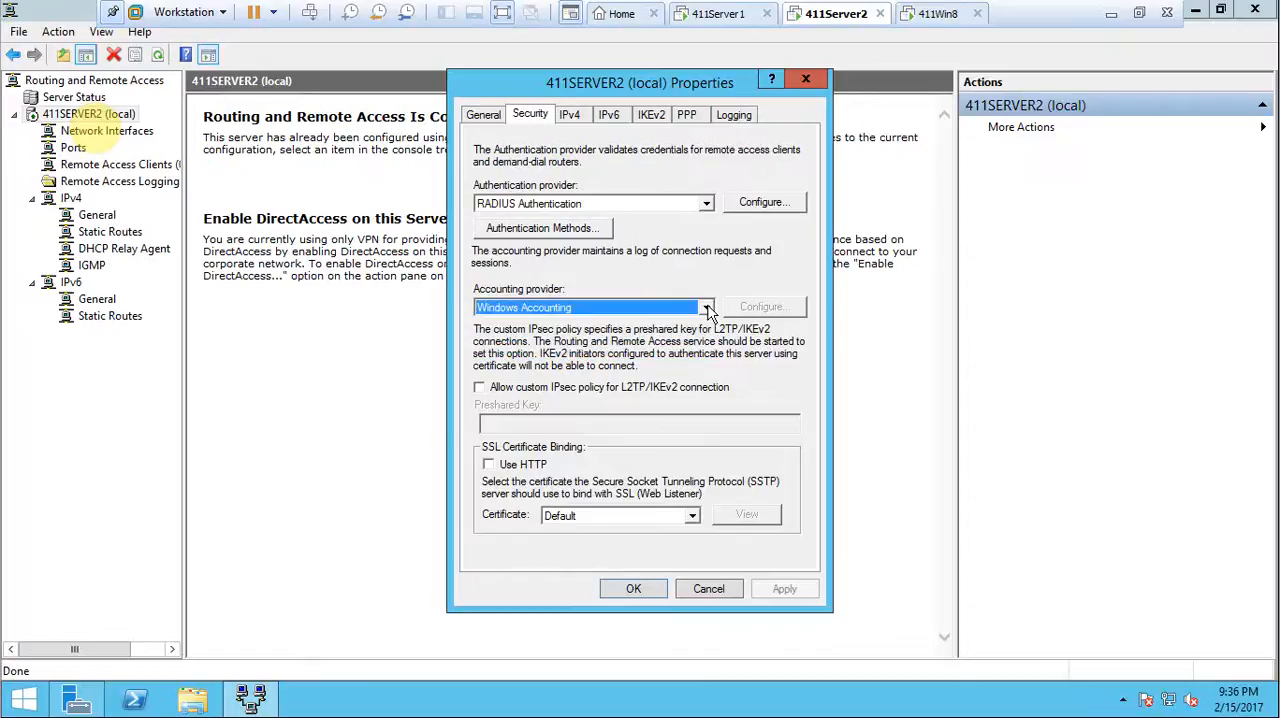
left_click(705, 206)
left_click(707, 205)
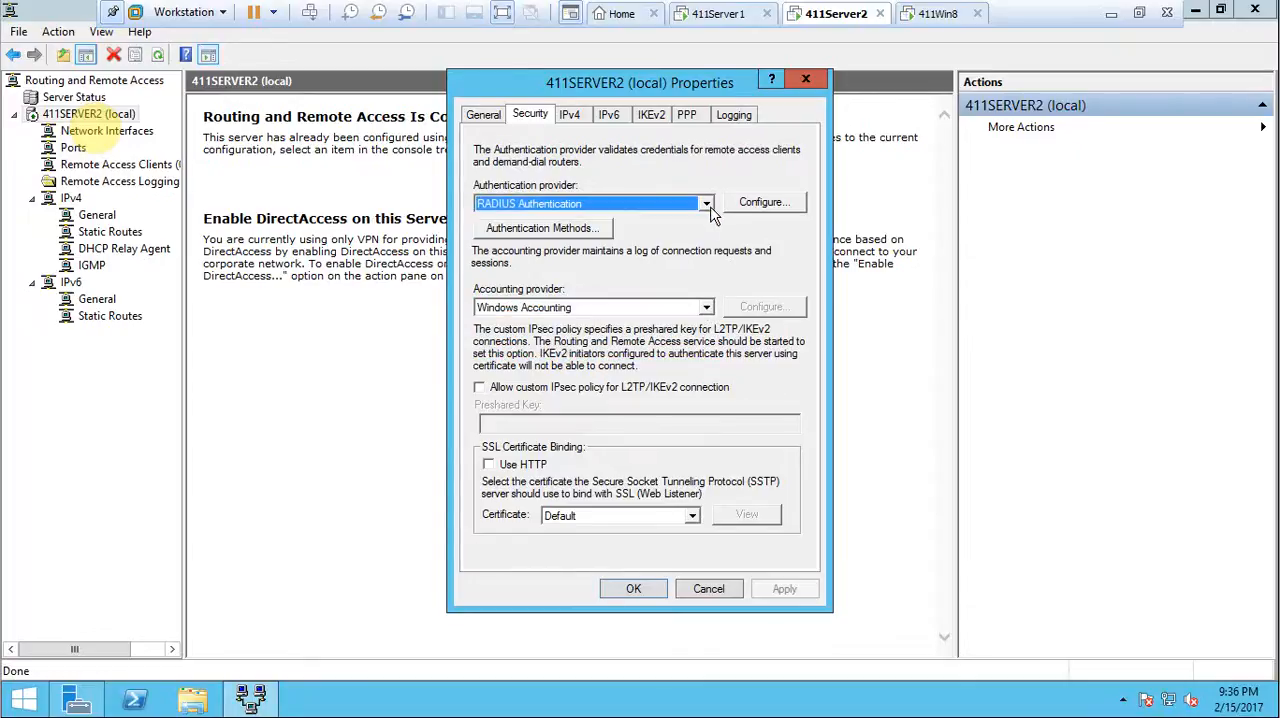
Review the IPv4, IPv6, IKEv2 and PPP settings of 411SERVER2 (local).
left_click(572, 115)
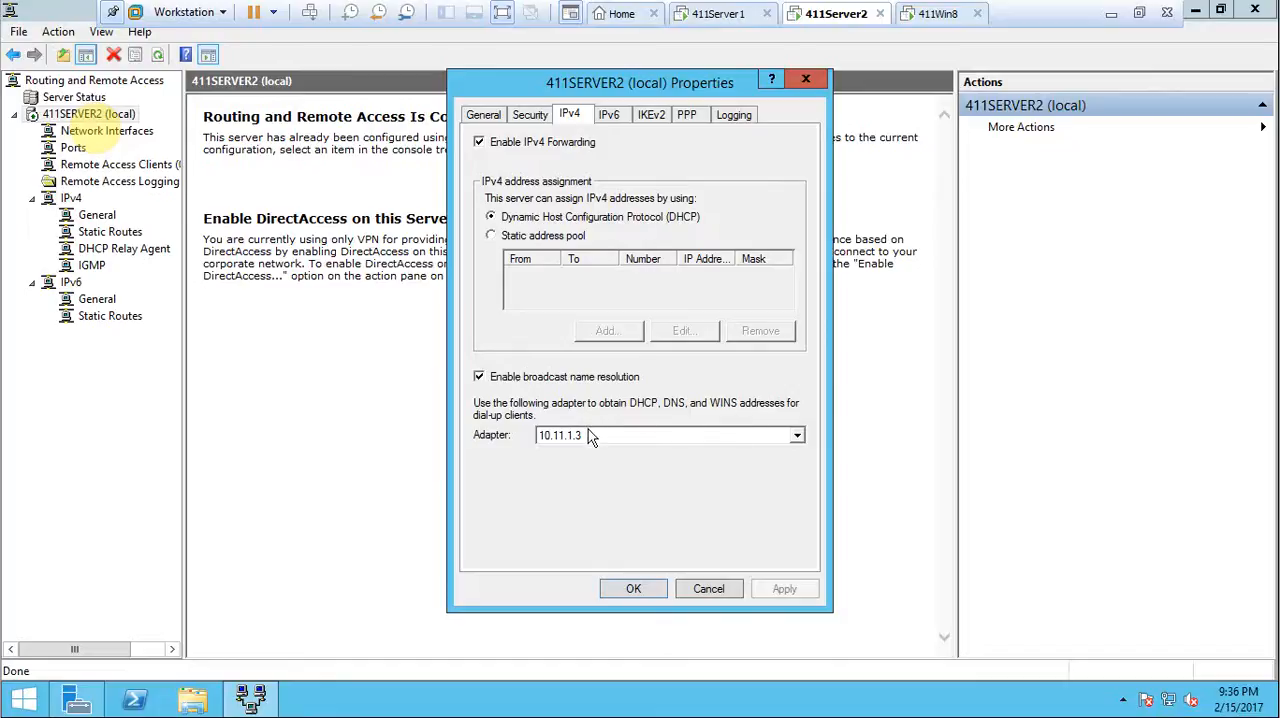
left_click(617, 116)
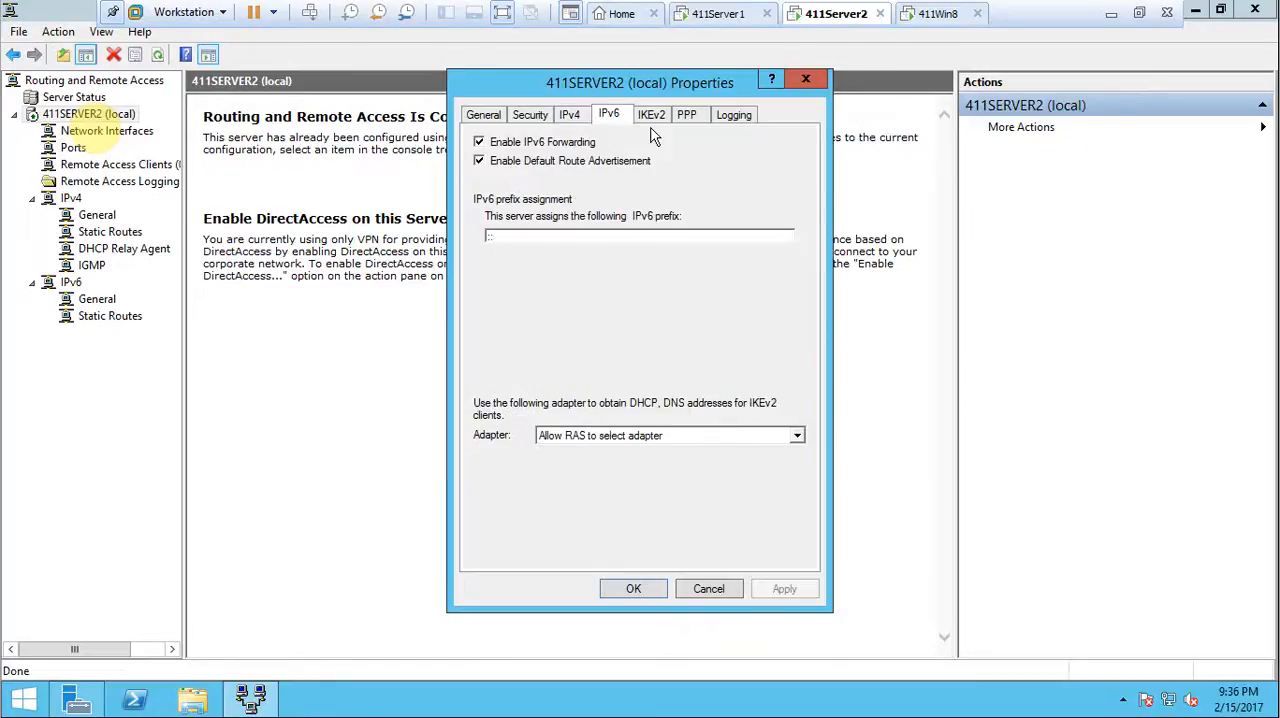
left_click(651, 124)
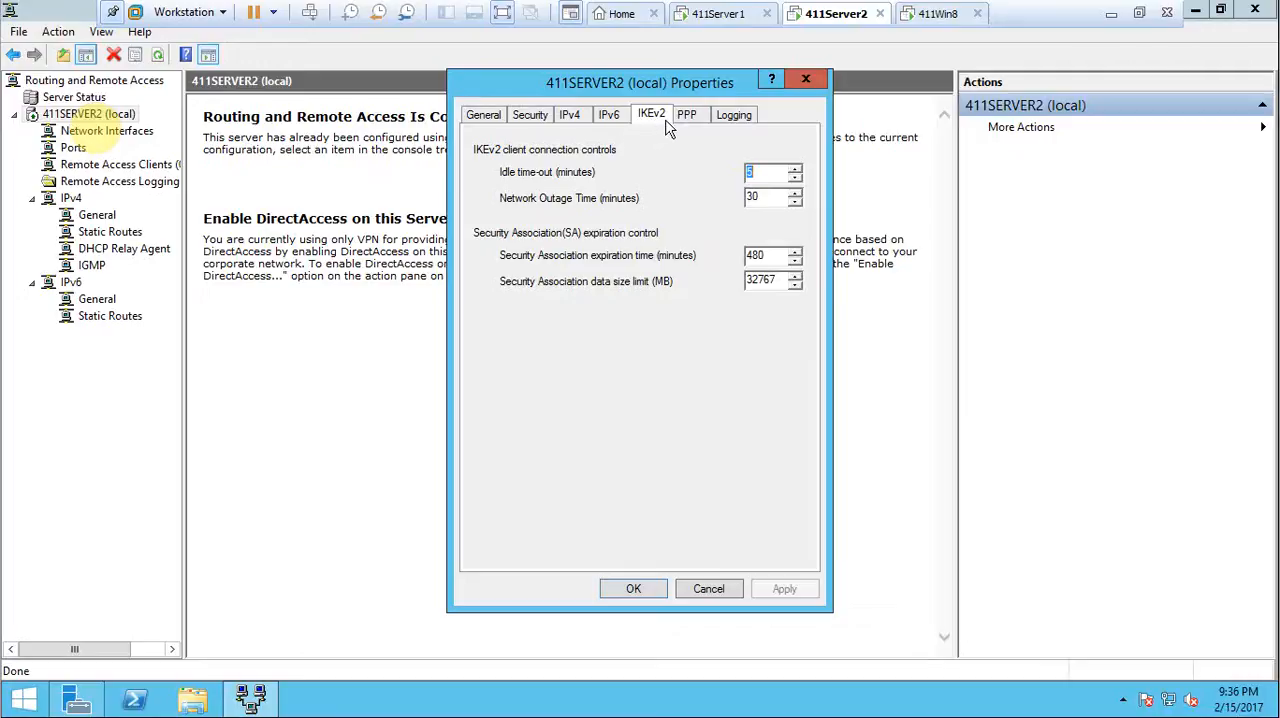
left_click(687, 118)
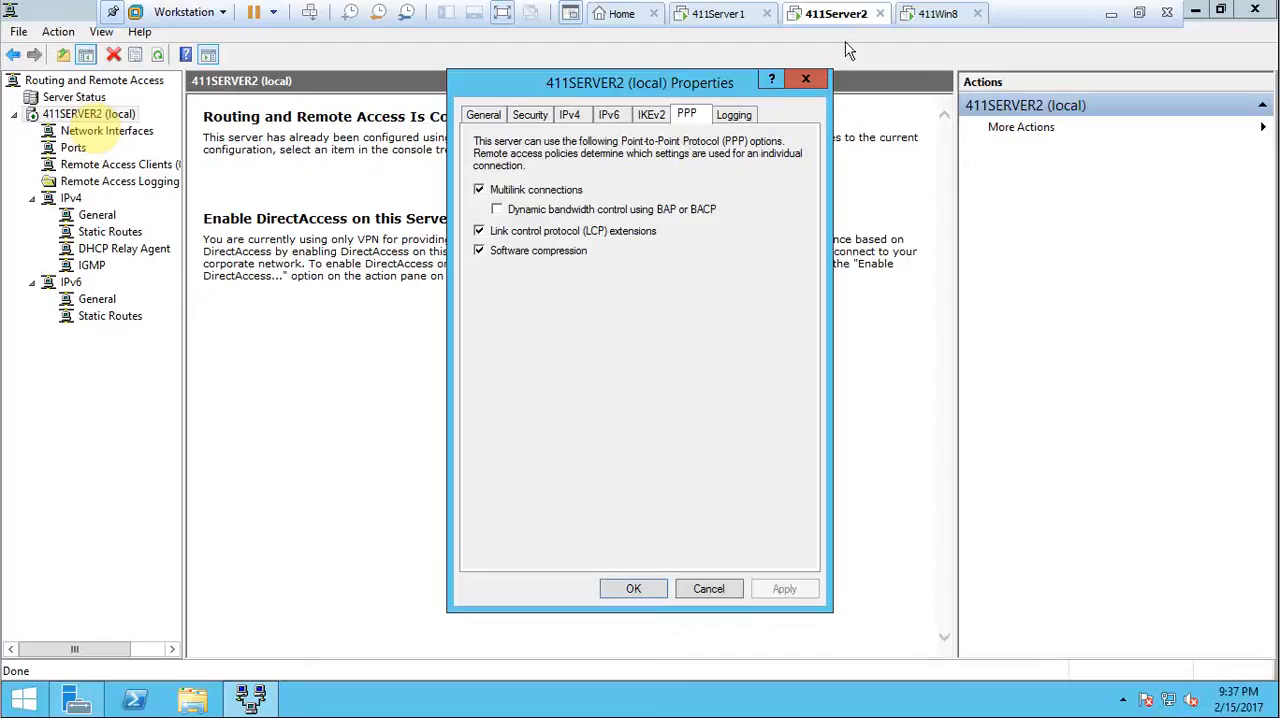
Switch back to 411Win8 and set VPN Connection's type of VPN to Point to Point Tunneling Protocol (PPTP).
left_click(938, 12)
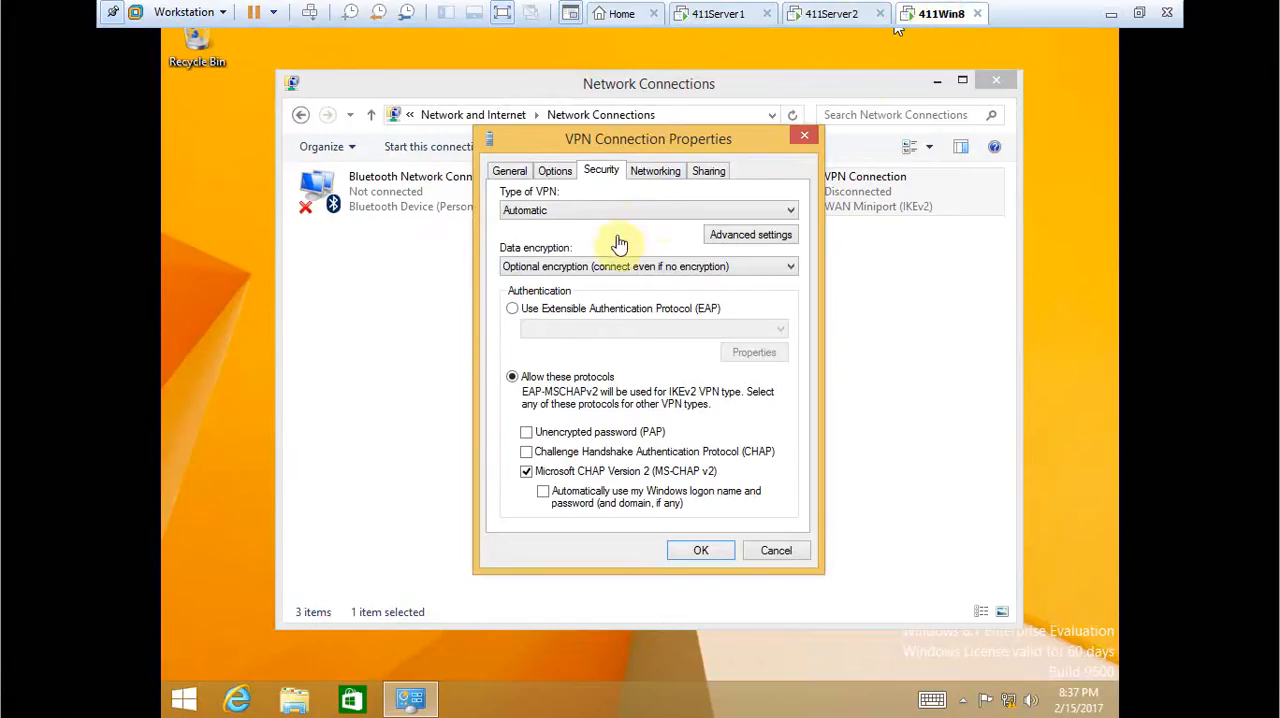
left_click(592, 216)
left_click(651, 210)
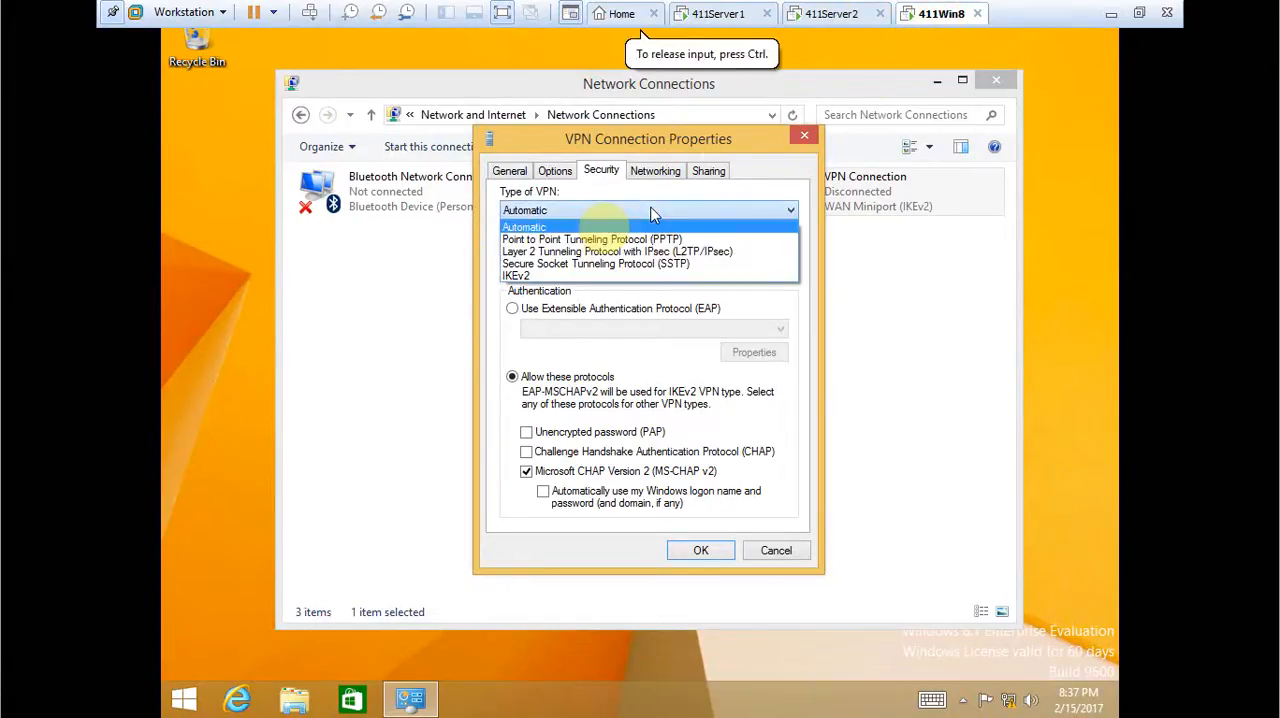
left_click(667, 240)
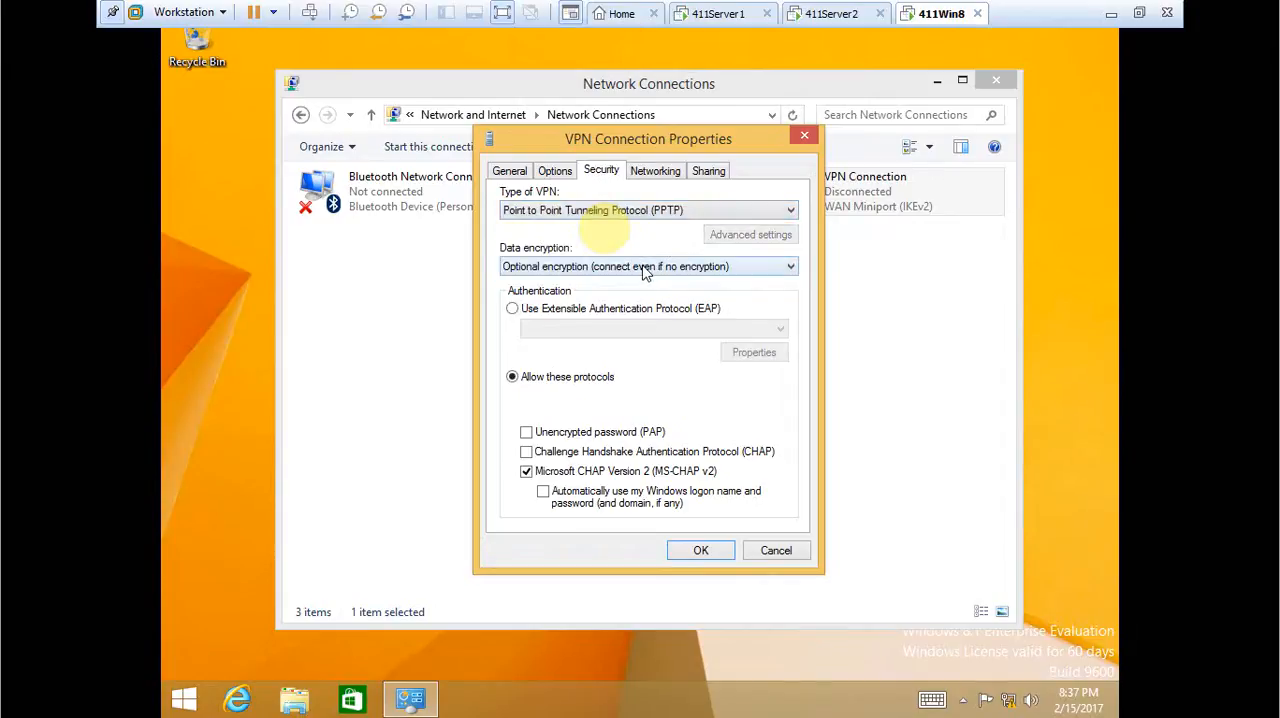
Choose optional encryption (connect even if no encryption) for VPN Connection's data encryption and save the connection properties.
left_click(645, 268)
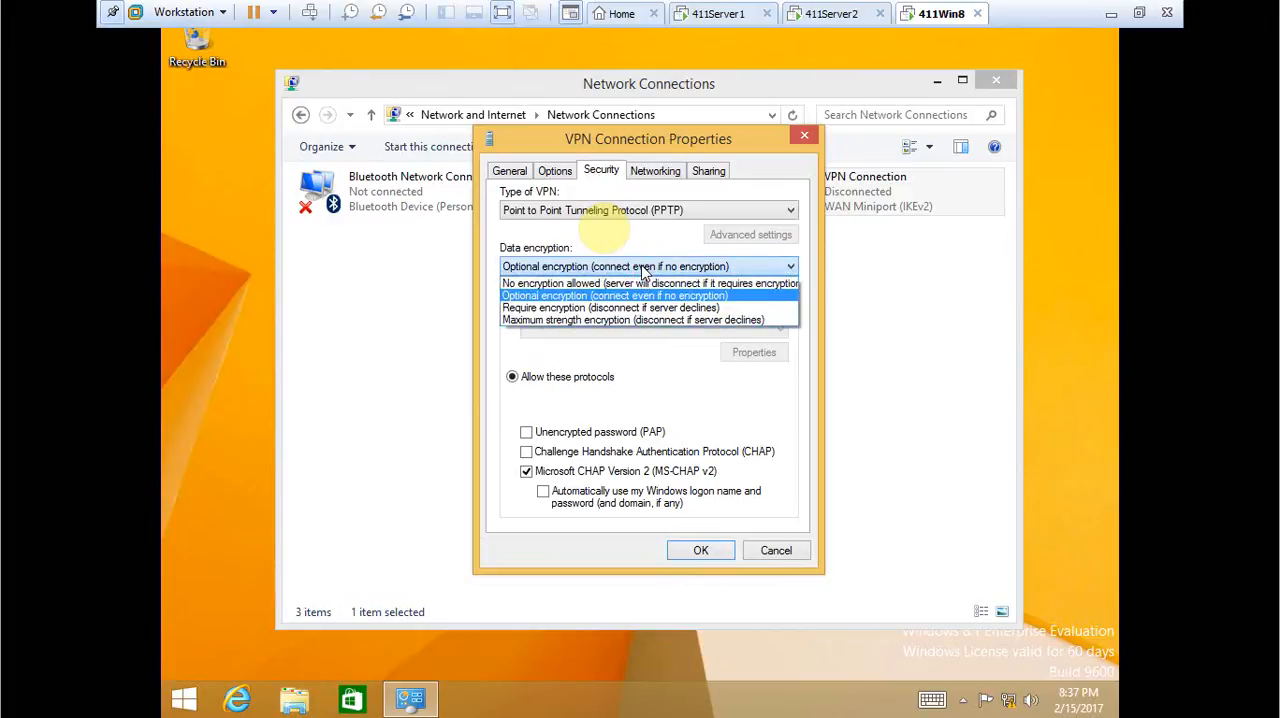
left_click(704, 298)
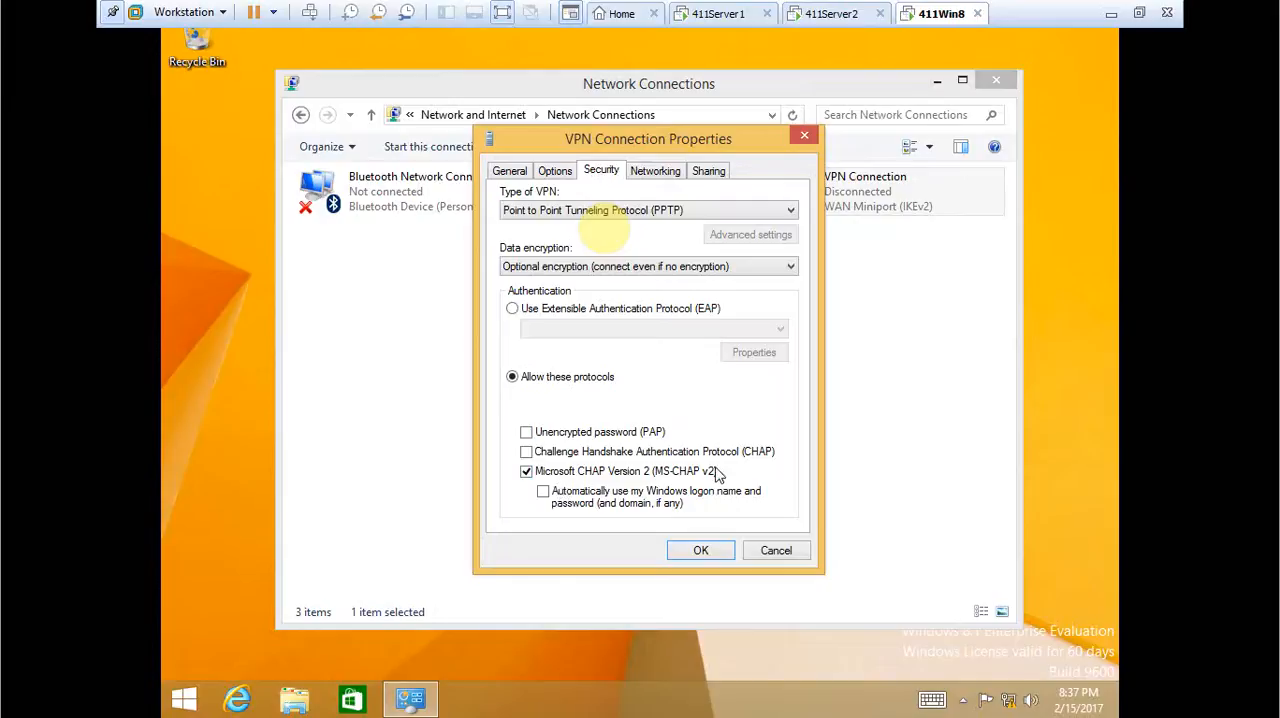
left_click(703, 551)
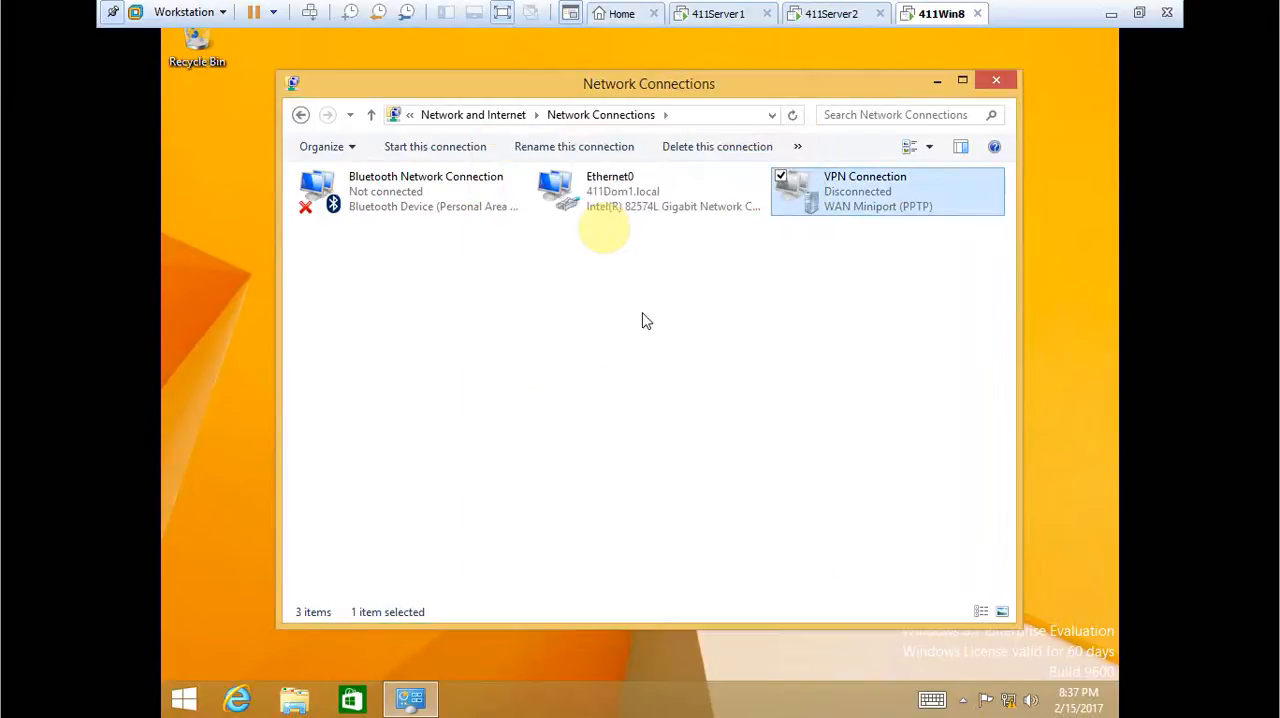
Start connecting VPN Connection from the list of available networks.
right_click(840, 198)
left_click(819, 203)
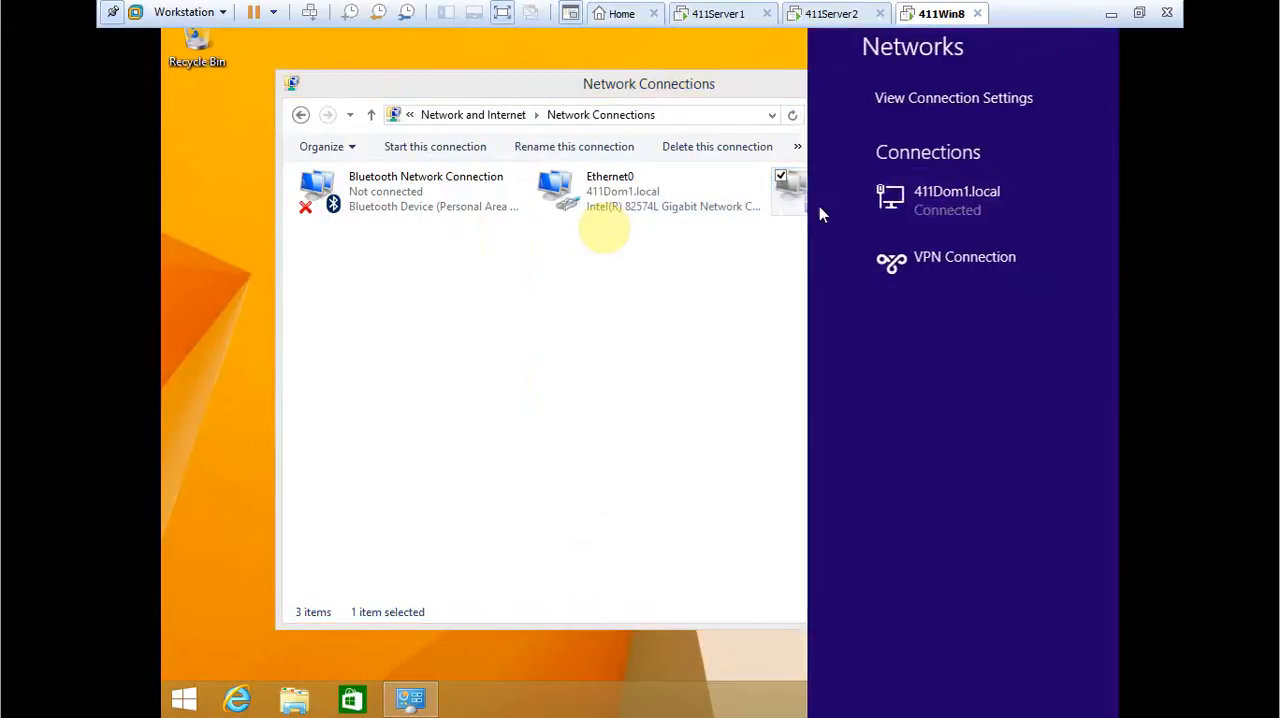
left_click(920, 268)
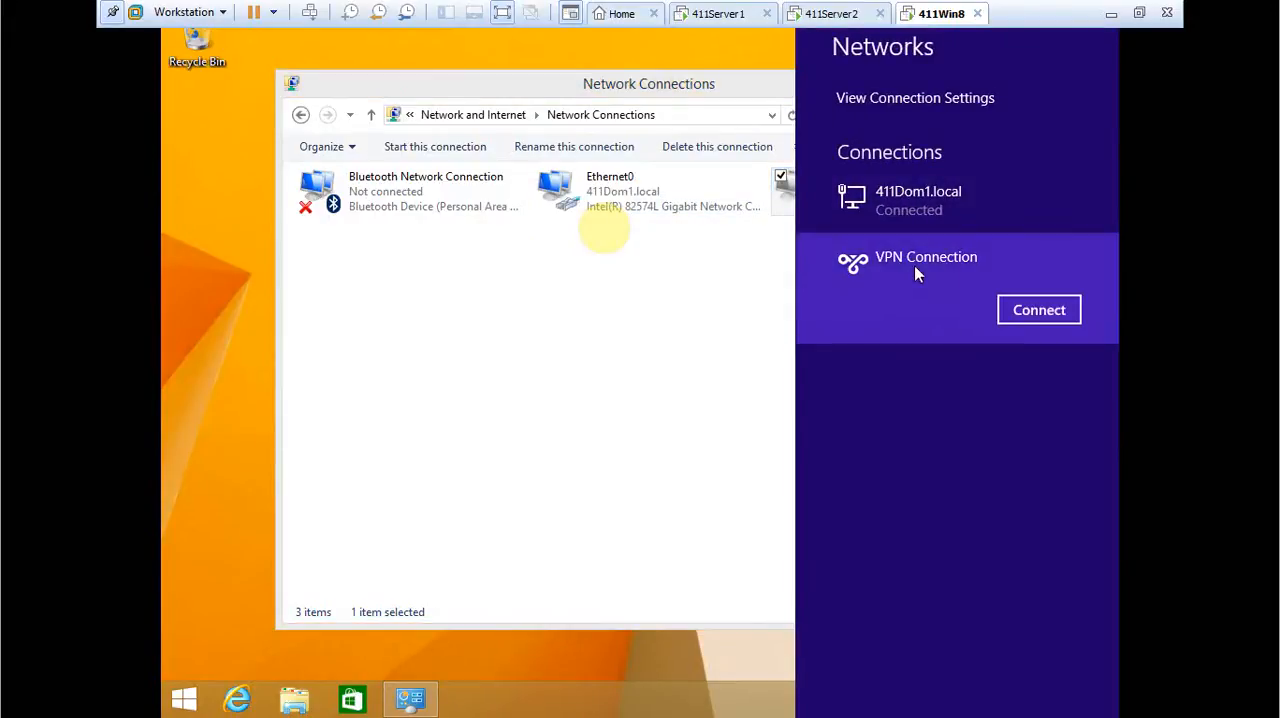
left_click(1008, 314)
Sign in to the VPN as 411Dom1\Administrator with the account password.
type("411Do")
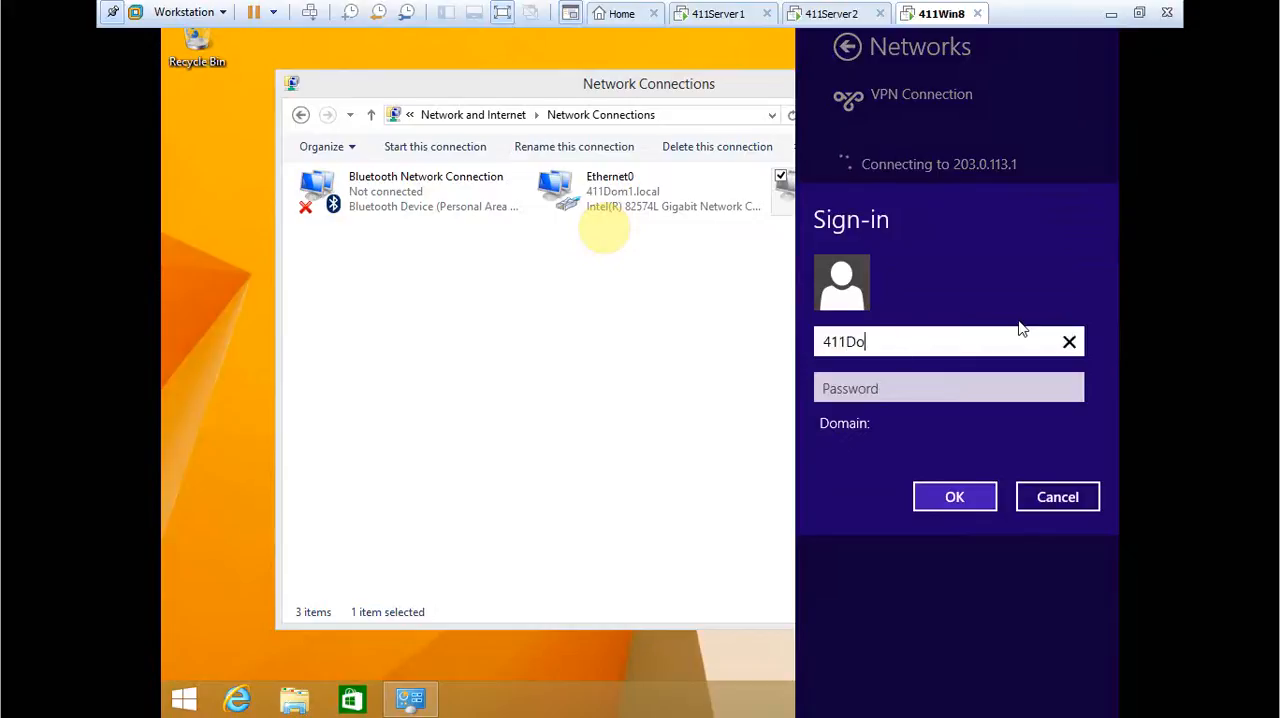
type("m1\\Administrator")
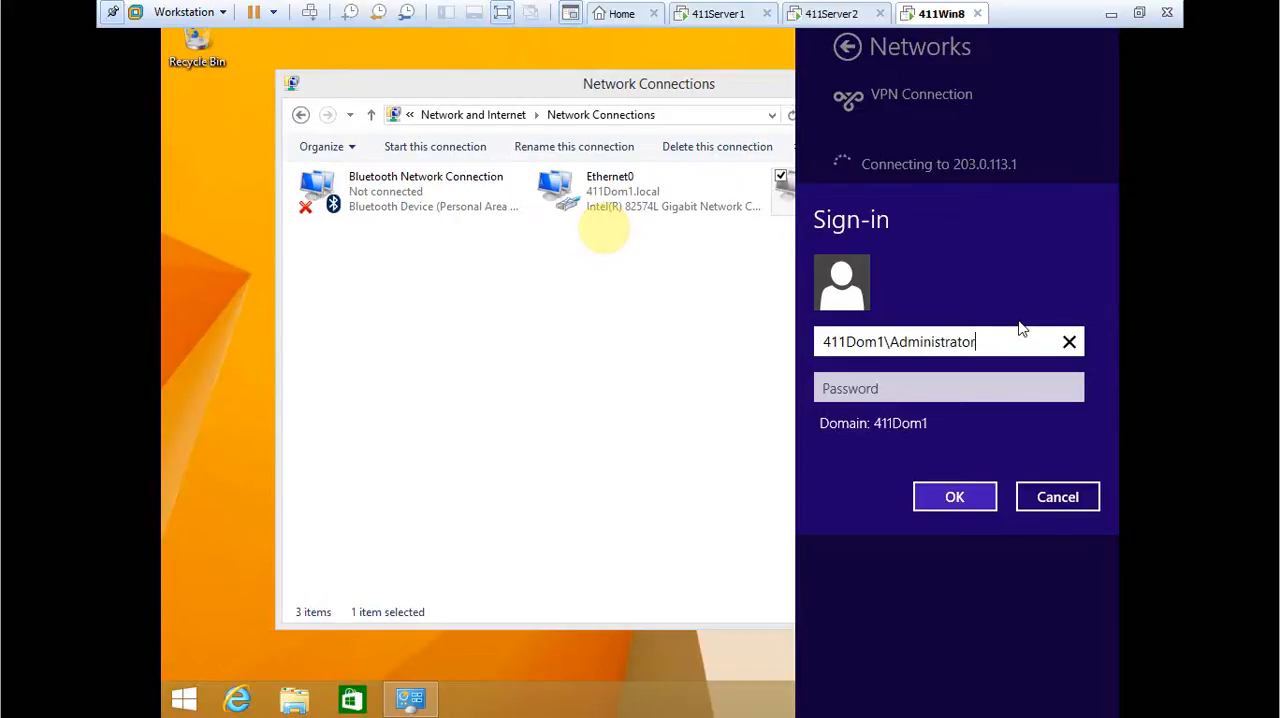
key("Tab")
type("••••••")
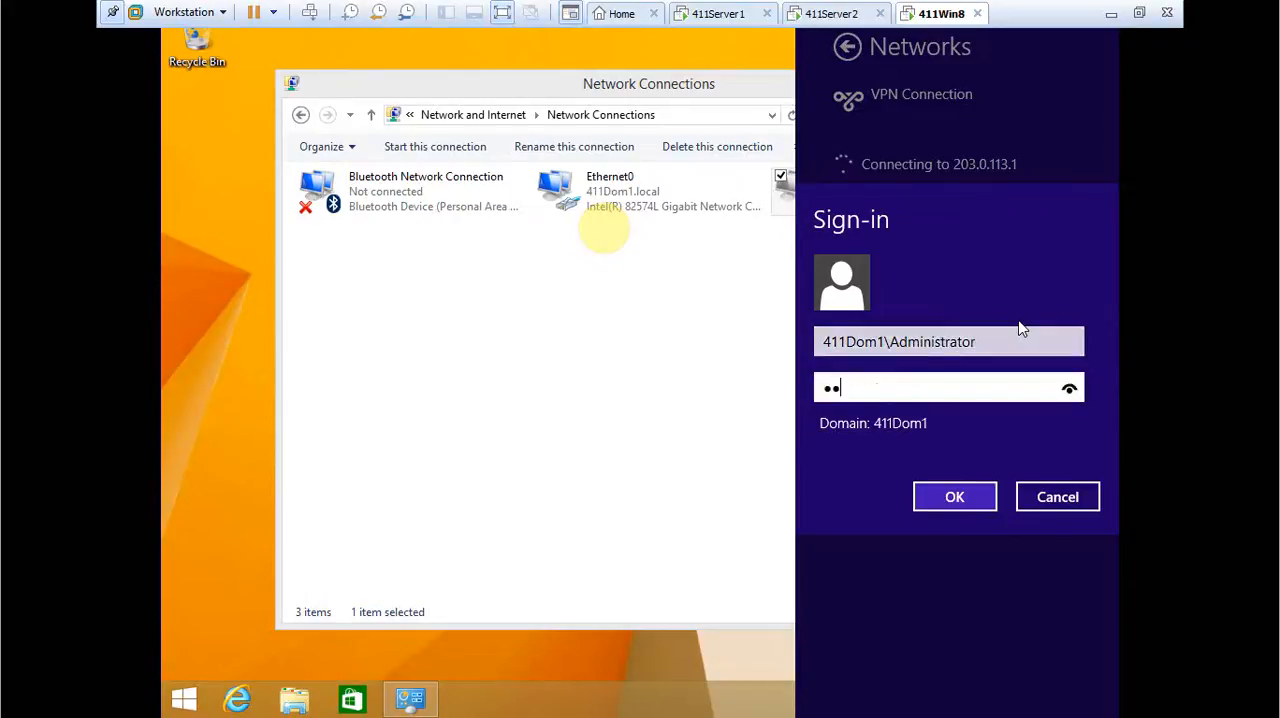
type("••••")
key("Return")
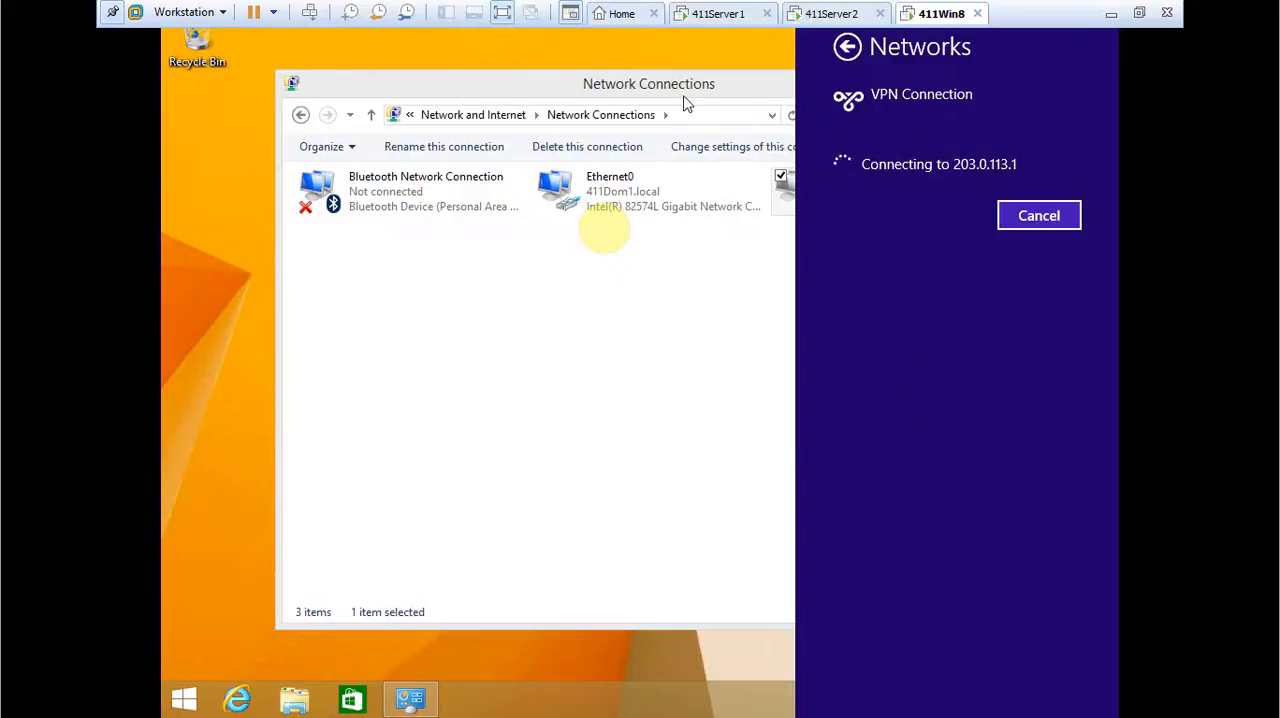
key("ctrl+alt")
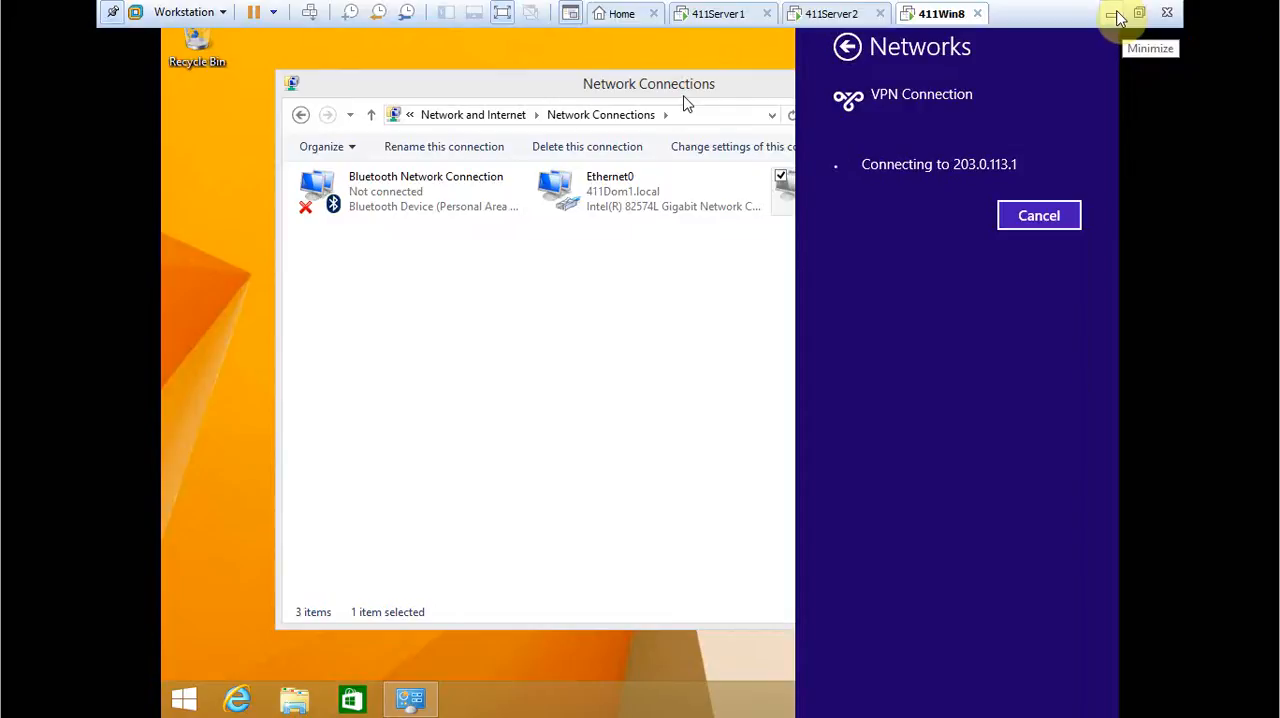
left_click(1114, 14)
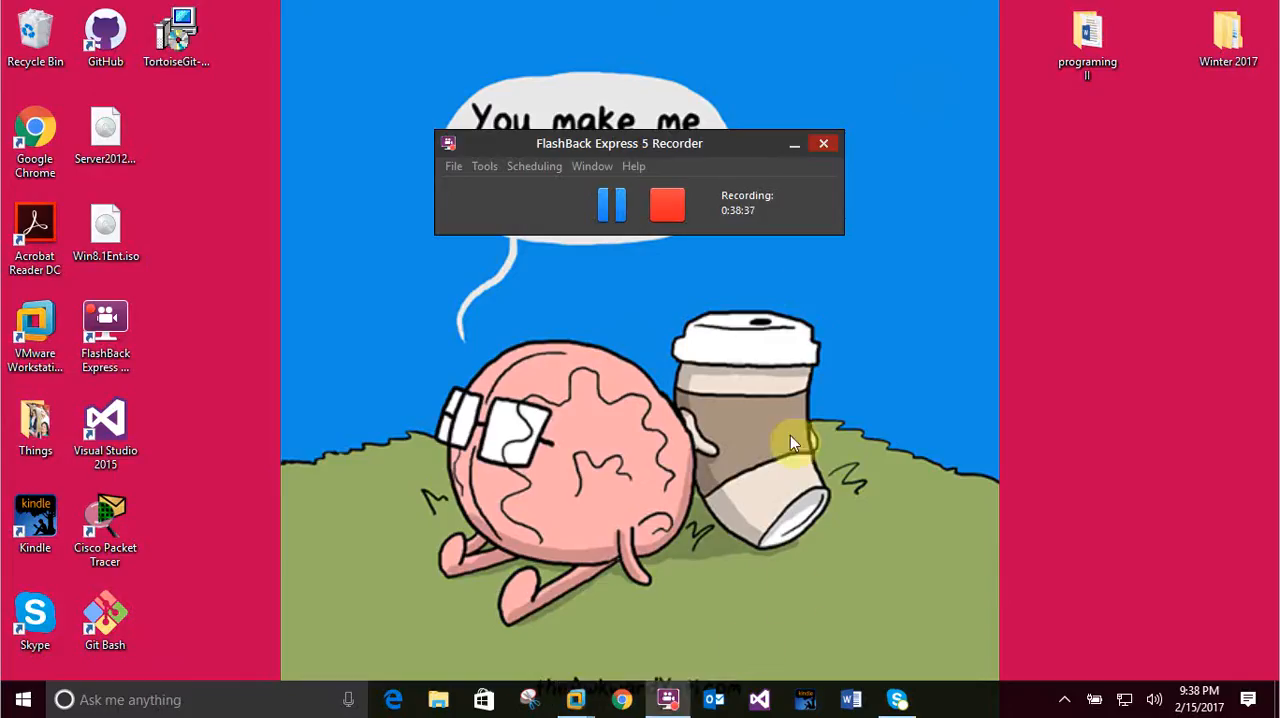
left_click(673, 206)
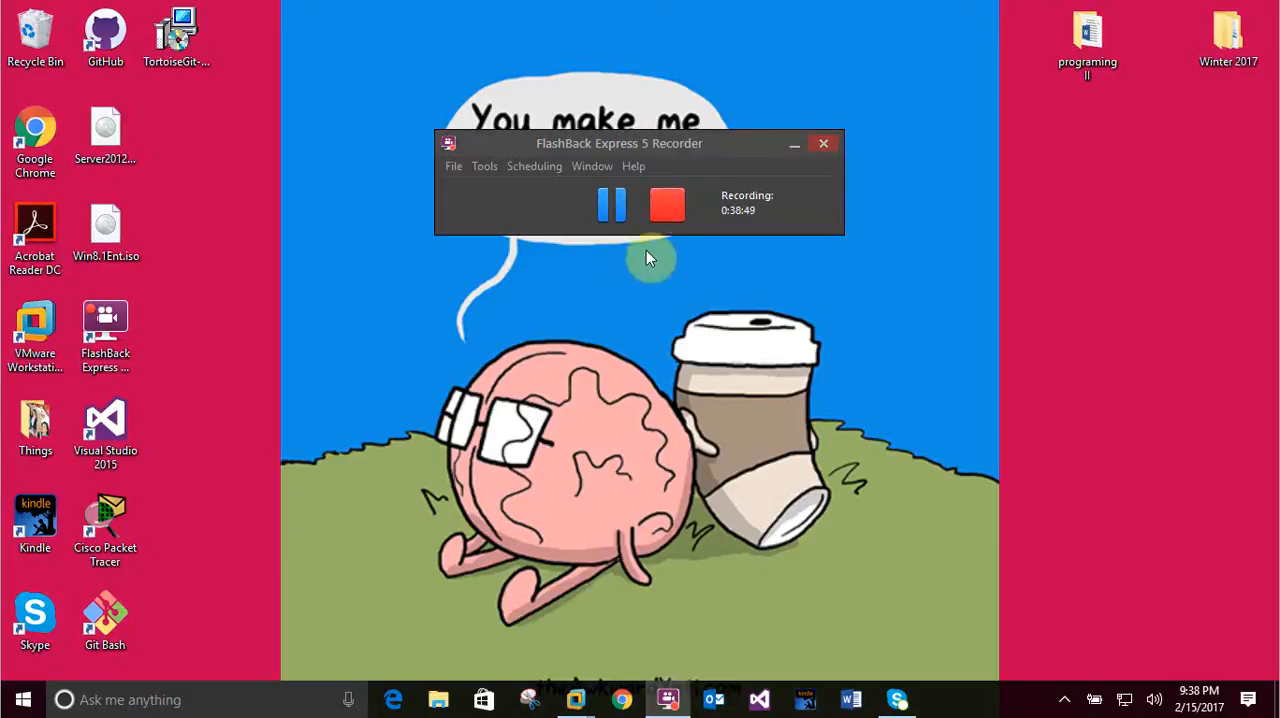
right_click(687, 302)
left_click(706, 253)
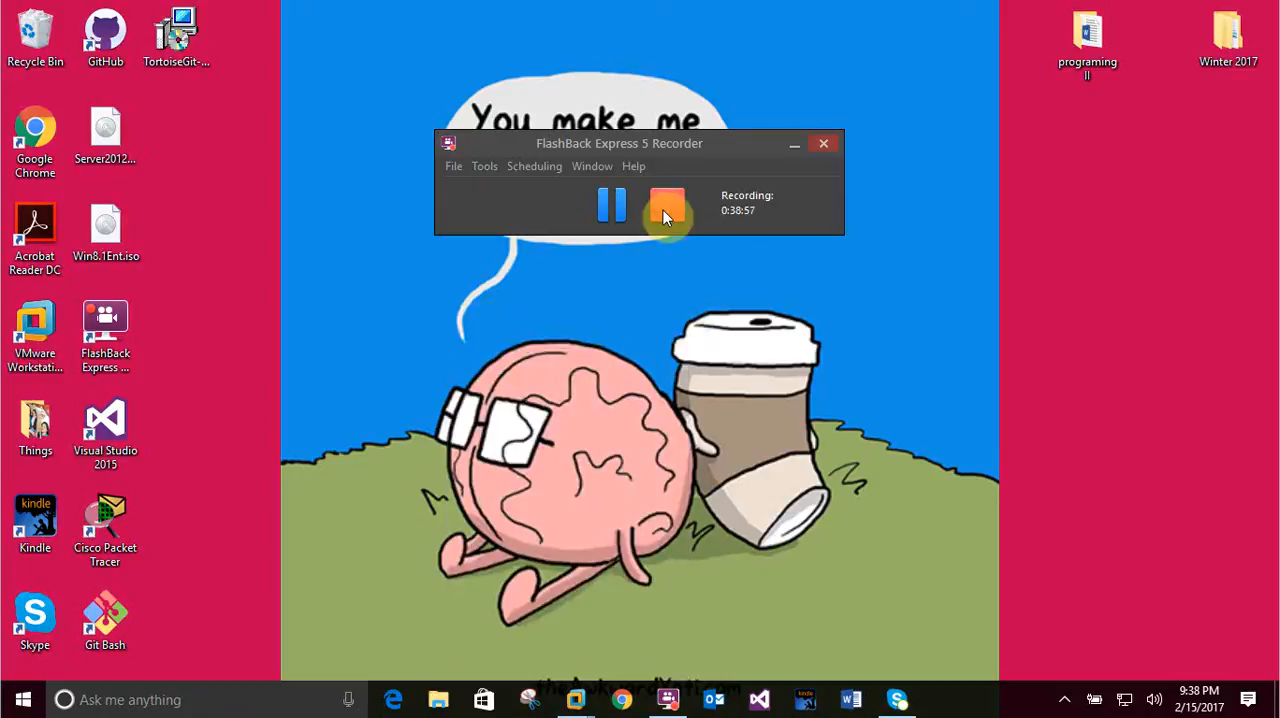